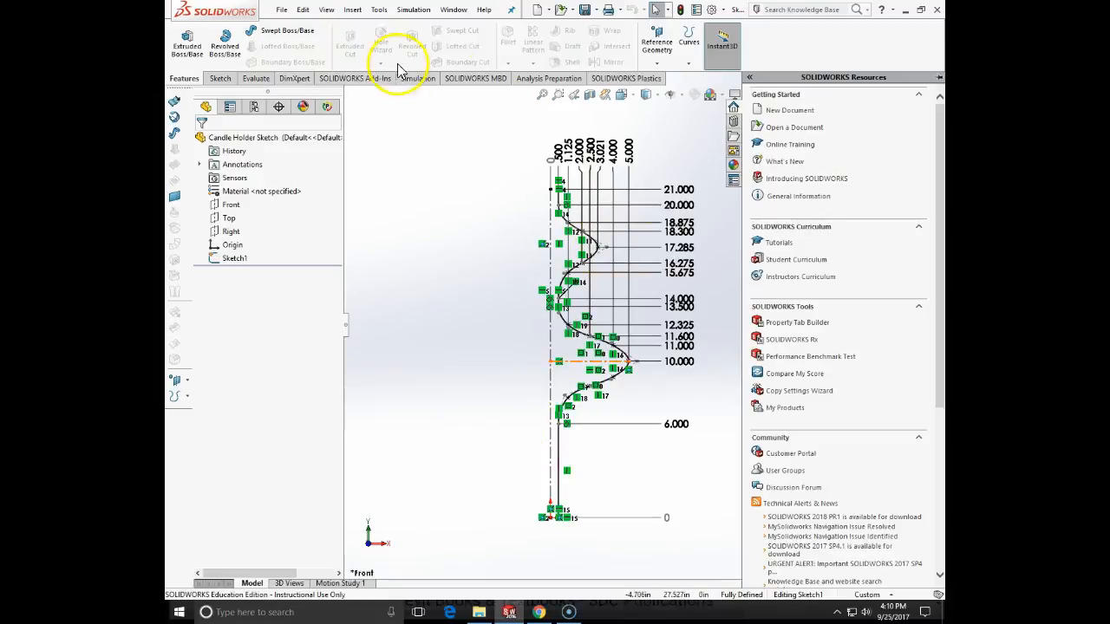
{"action": "left_click", "coordinate": [277, 10]}
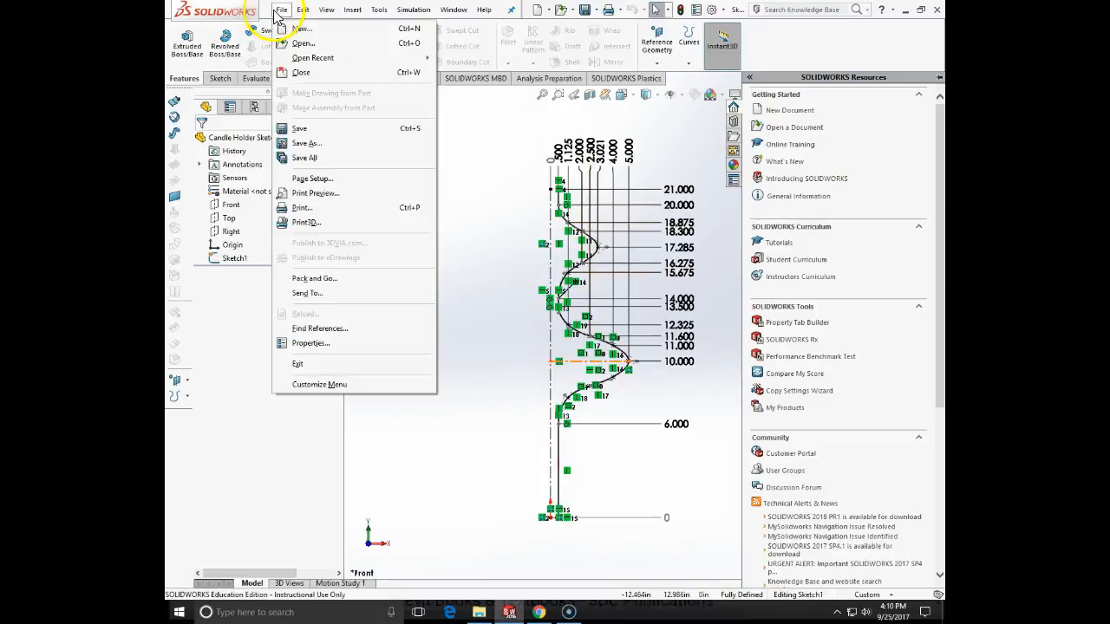
{"action": "left_click", "coordinate": [316, 43]}
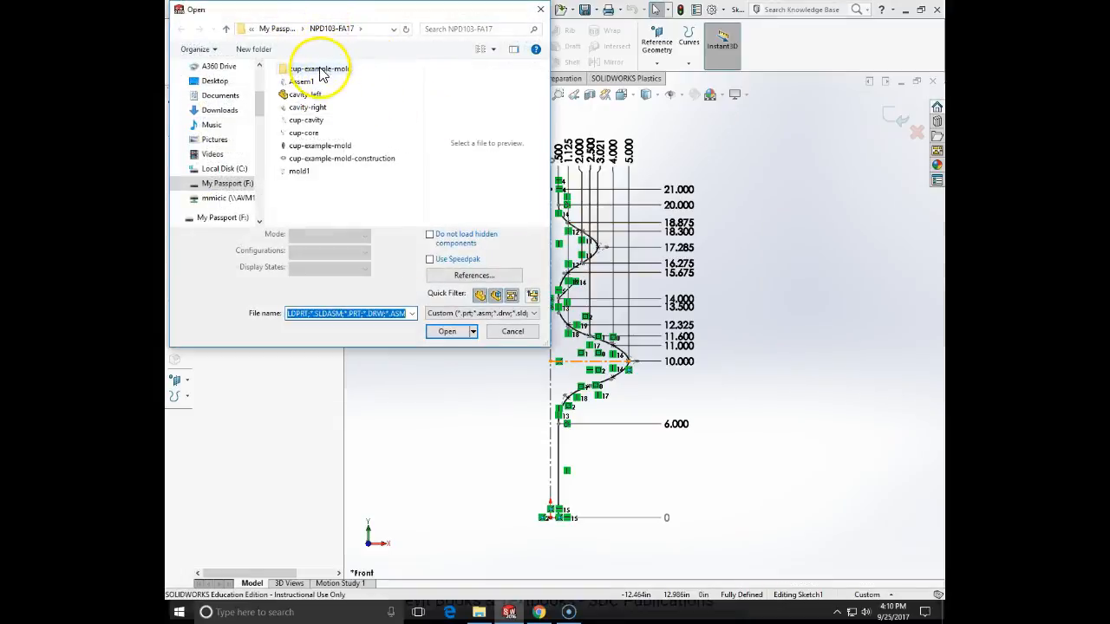
{"action": "left_click", "coordinate": [540, 9]}
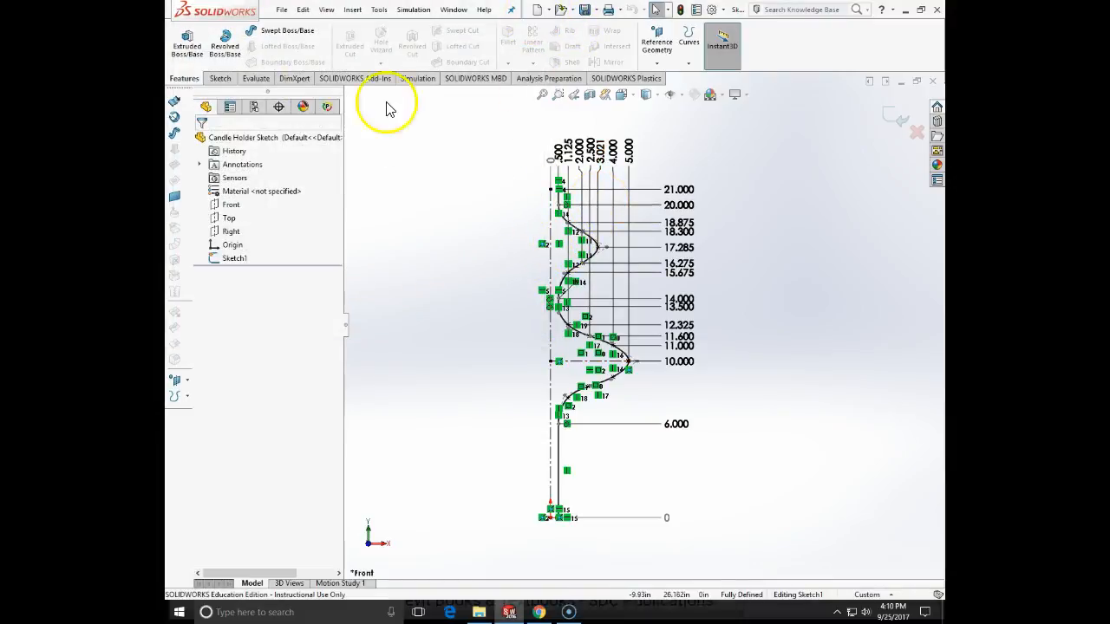
- Save the part as Candle Holder Sketch in the ENGT260-SP17 folder on the My Passport (F:) drive
{"action": "left_click", "coordinate": [282, 10]}
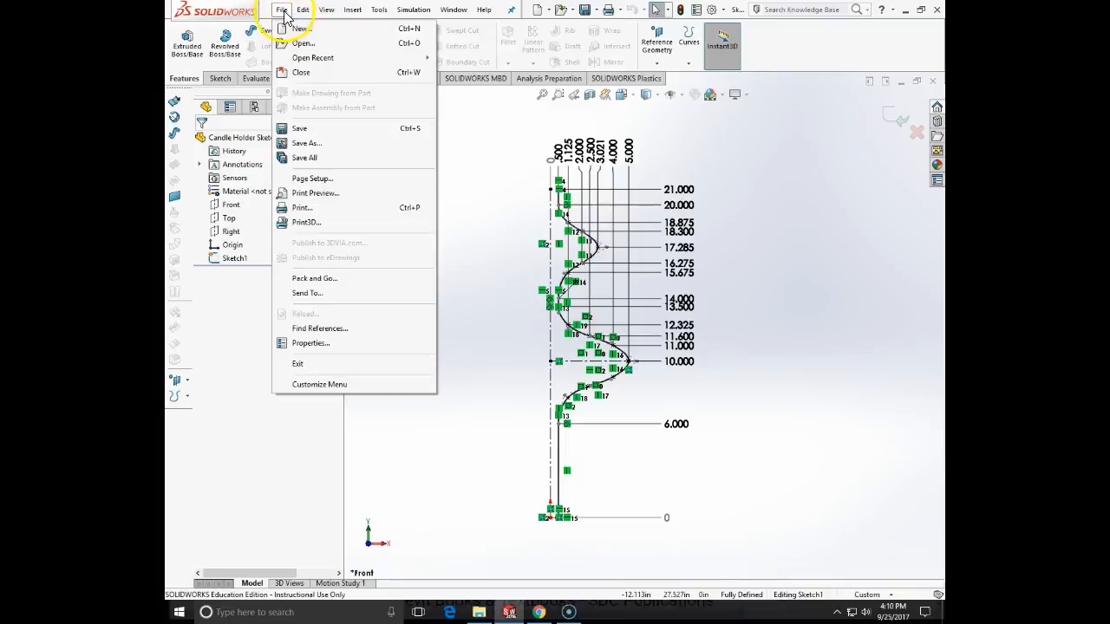
{"action": "left_click", "coordinate": [330, 149]}
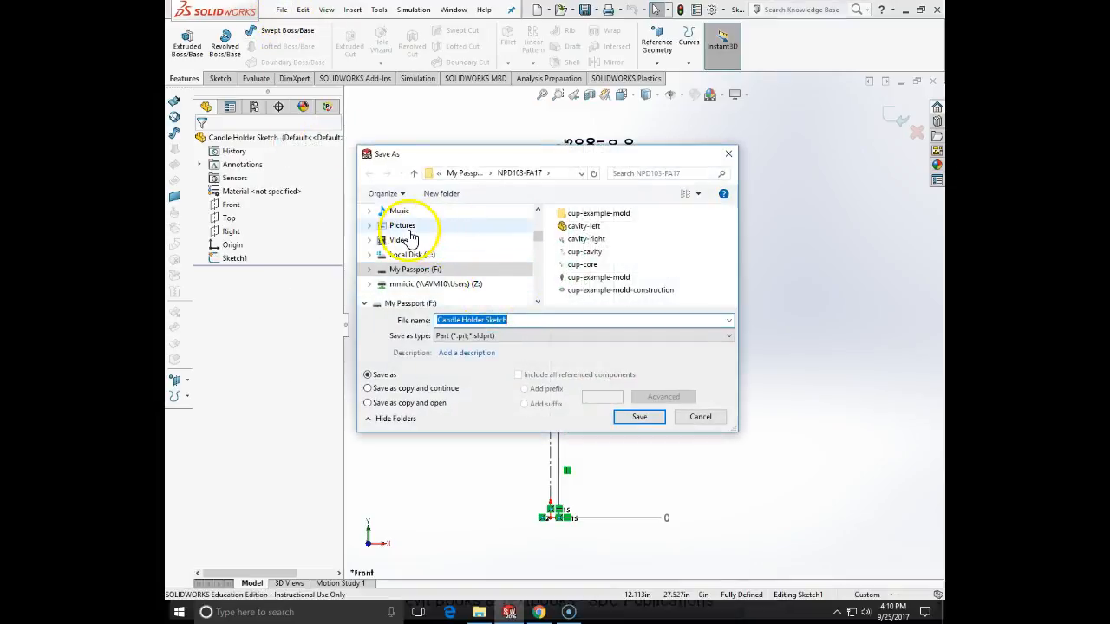
{"action": "left_click", "coordinate": [410, 271]}
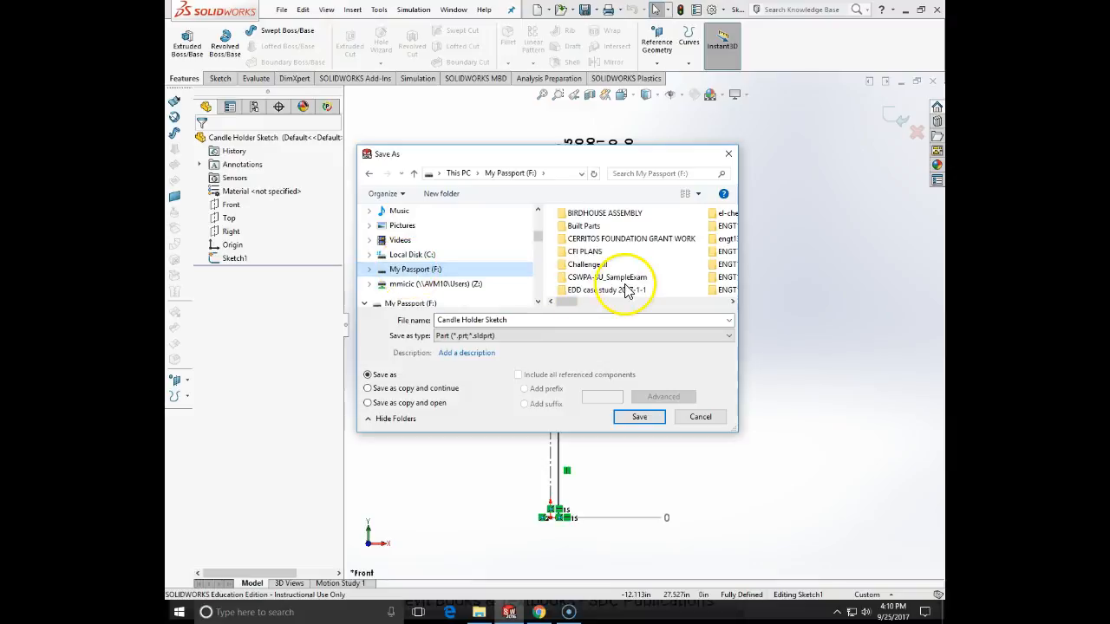
{"action": "left_click", "coordinate": [607, 291]}
{"action": "key", "text": "e"}
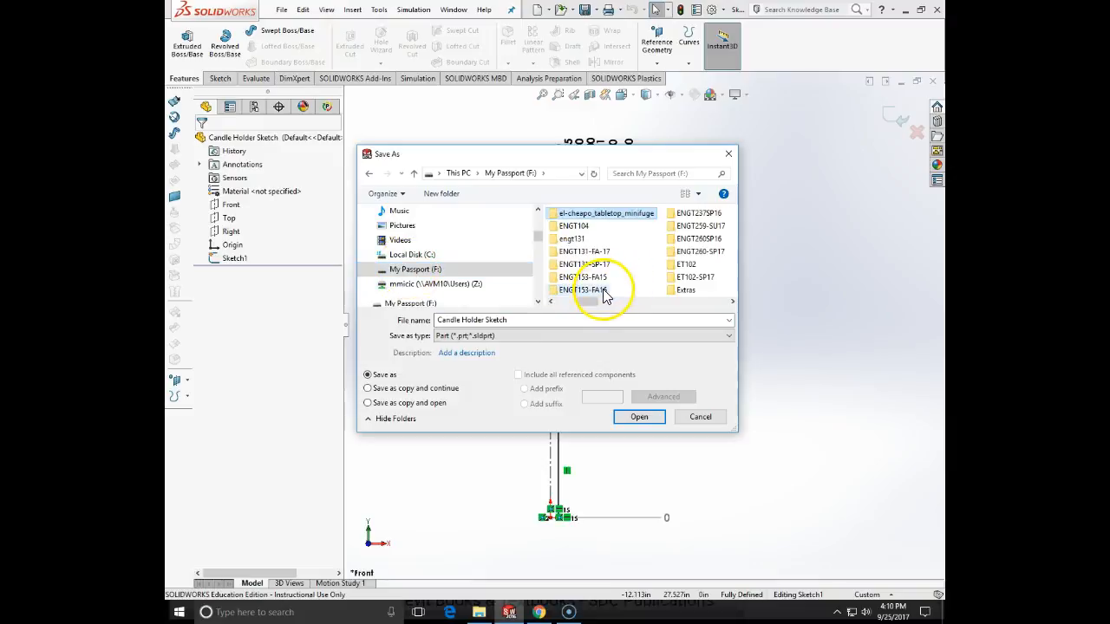
{"action": "double_click", "coordinate": [694, 254]}
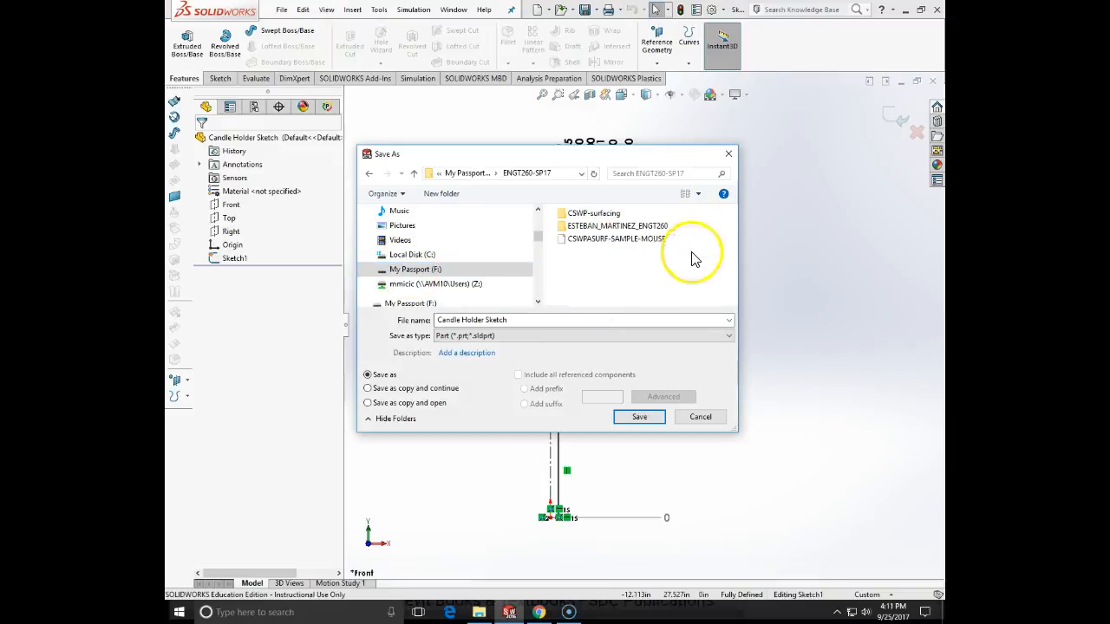
{"action": "left_click", "coordinate": [639, 417]}
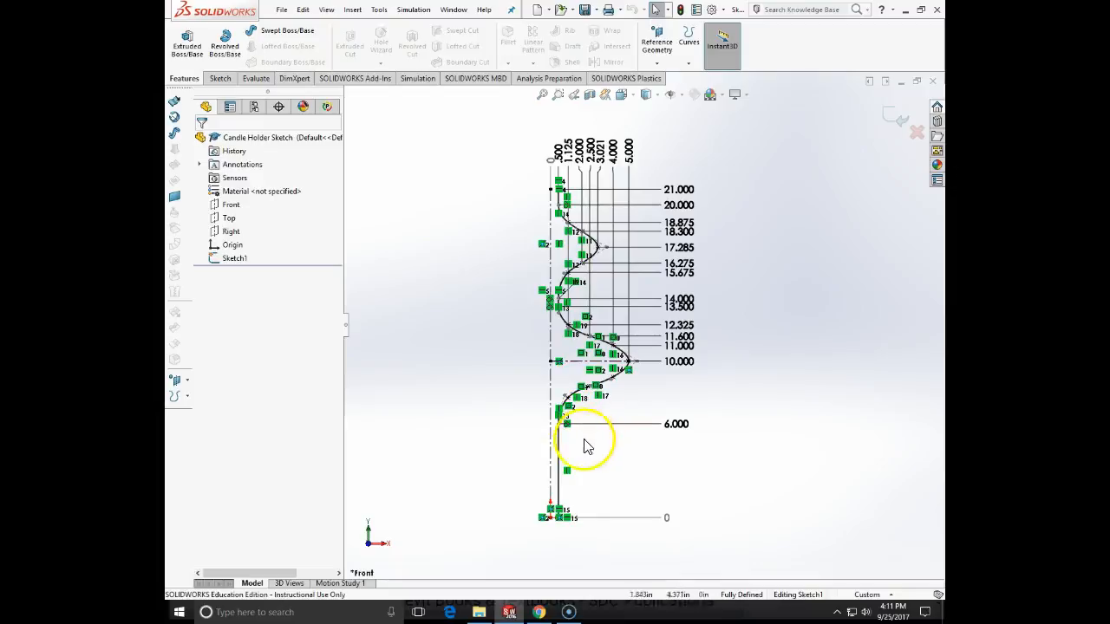
- Create a revolved surface from the candle holder profile, 360 degrees around its vertical centerline
{"action": "left_click", "coordinate": [352, 10]}
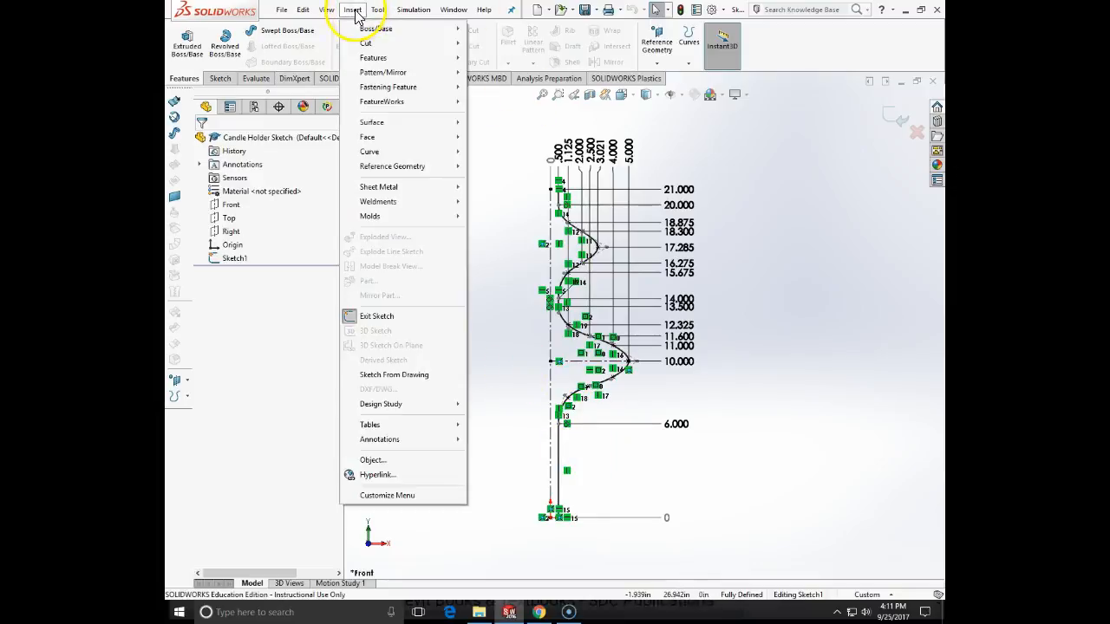
{"action": "mouse_move", "coordinate": [372, 126]}
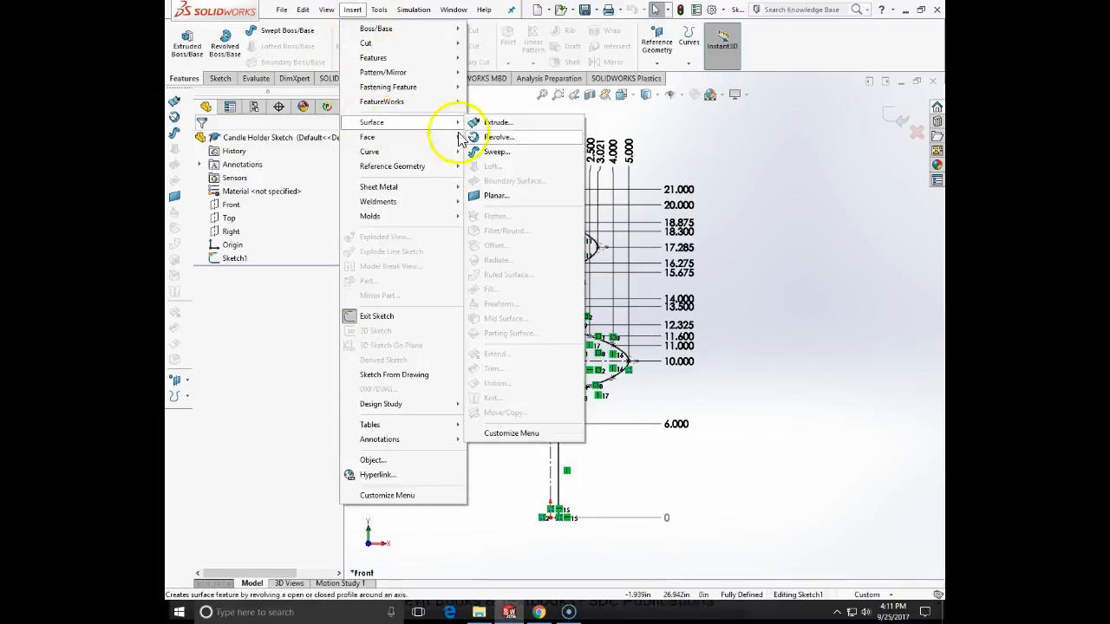
{"action": "left_click", "coordinate": [496, 137]}
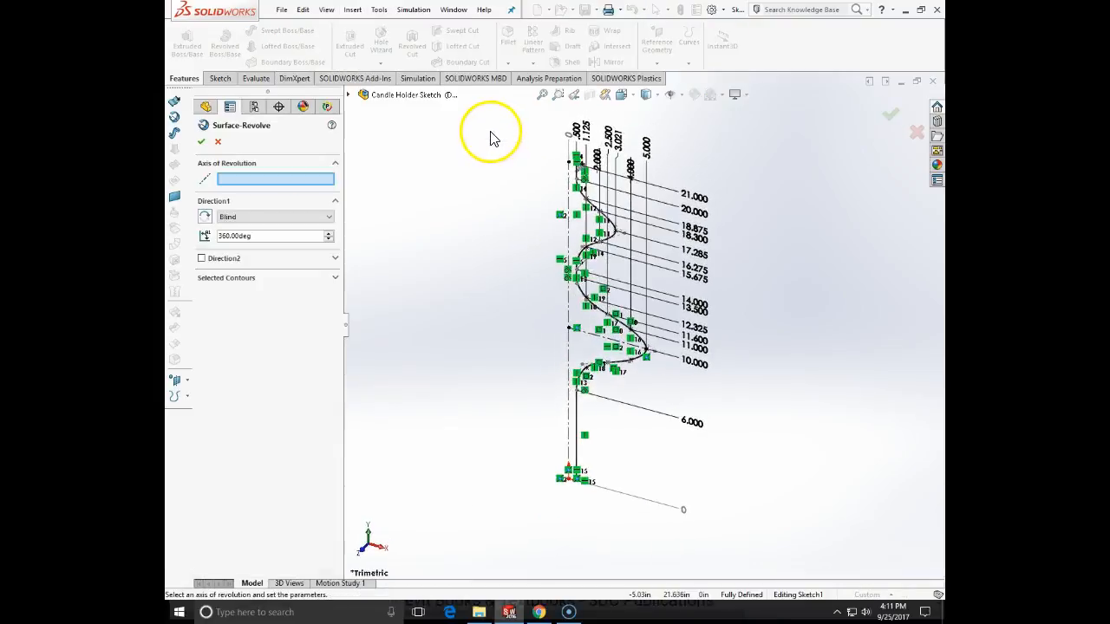
{"action": "left_click", "coordinate": [570, 228]}
{"action": "mouse_move", "coordinate": [723, 302]}
{"action": "middle_mouse_down"}
{"action": "mouse_move", "coordinate": [738, 342]}
{"action": "mouse_move", "coordinate": [668, 347]}
{"action": "mouse_move", "coordinate": [669, 237]}
{"action": "mouse_move", "coordinate": [738, 240]}
{"action": "mouse_move", "coordinate": [737, 387]}
{"action": "mouse_move", "coordinate": [604, 201]}
{"action": "mouse_move", "coordinate": [815, 379]}
{"action": "mouse_move", "coordinate": [753, 512]}
{"action": "mouse_move", "coordinate": [604, 505]}
{"action": "mouse_move", "coordinate": [552, 440]}
{"action": "middle_mouse_up"}
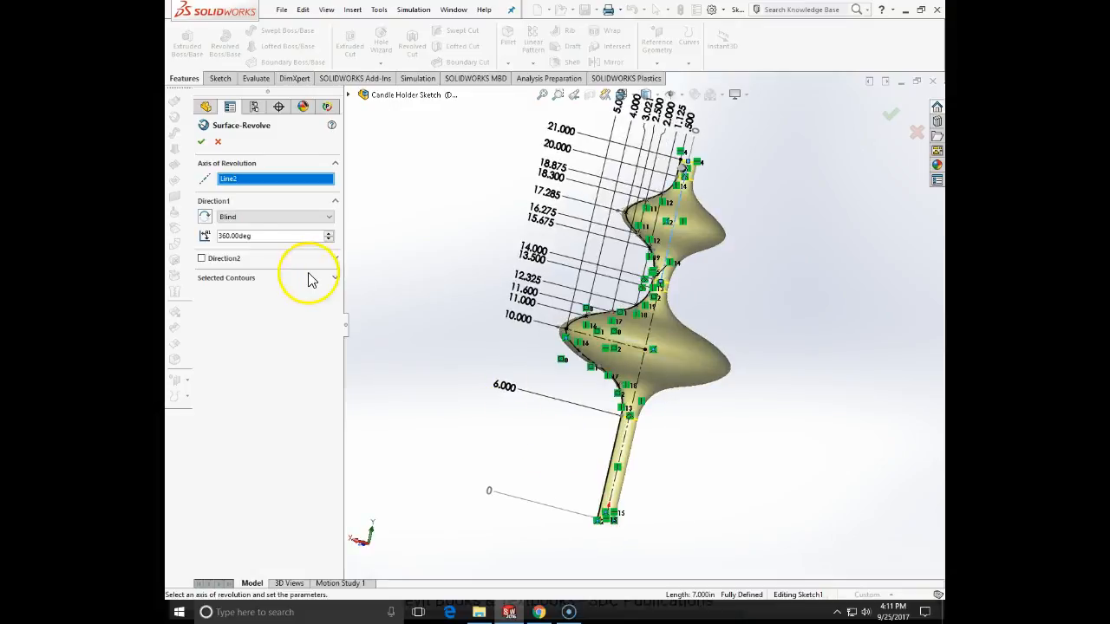
{"action": "left_click", "coordinate": [202, 144]}
{"action": "middle_click_drag", "start_coordinate": [449, 314], "coordinate": [562, 397]}
{"action": "left_click", "coordinate": [511, 441]}
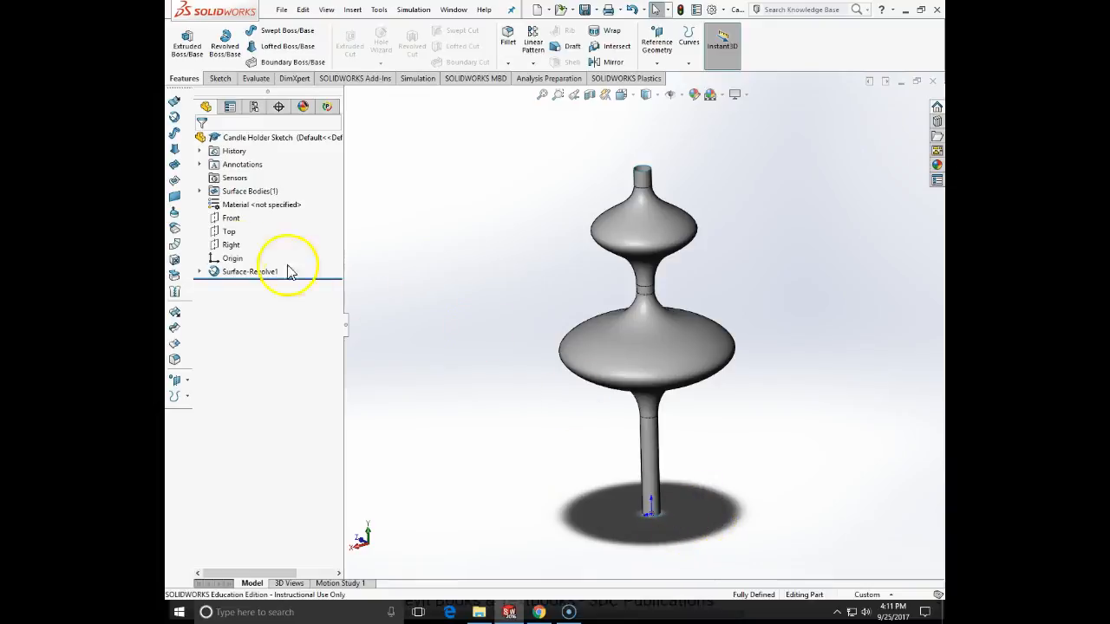
- Sketch a circle about 13.8 in in diameter on the Top plane, centered on the origin
{"action": "left_click", "coordinate": [229, 232]}
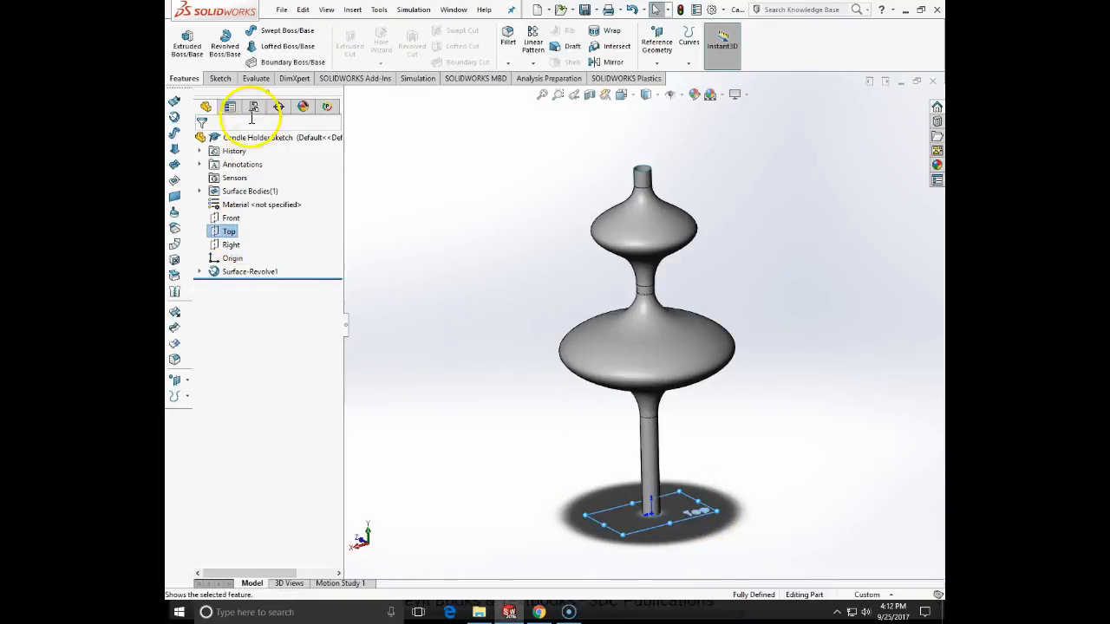
{"action": "left_click", "coordinate": [220, 80]}
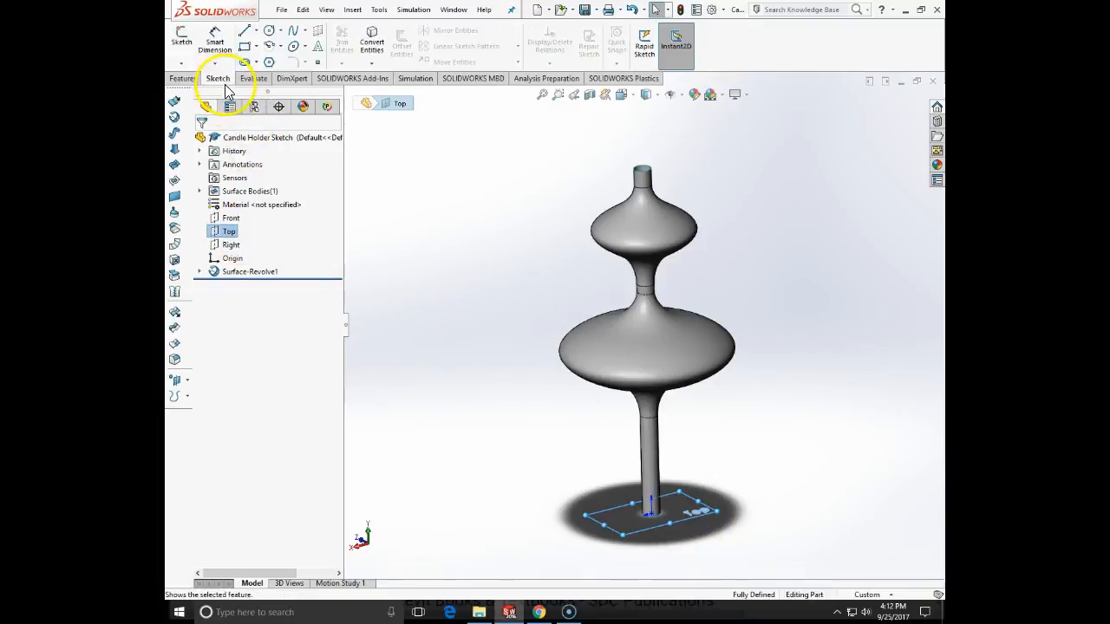
{"action": "left_click", "coordinate": [181, 36]}
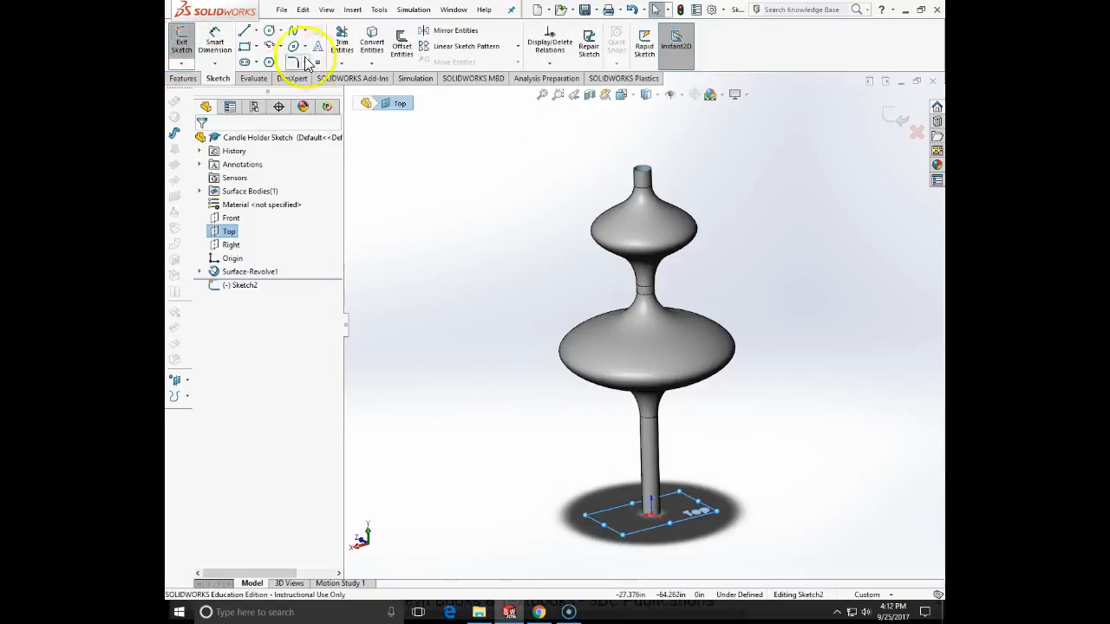
{"action": "left_click", "coordinate": [269, 30]}
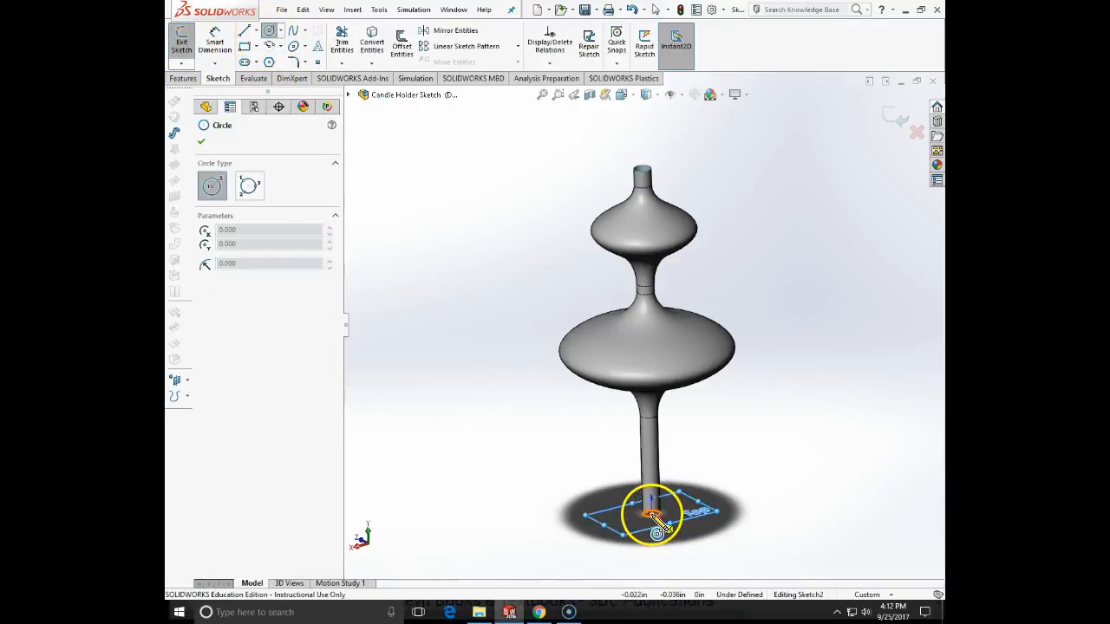
{"action": "left_click", "coordinate": [651, 514]}
{"action": "left_click", "coordinate": [774, 511]}
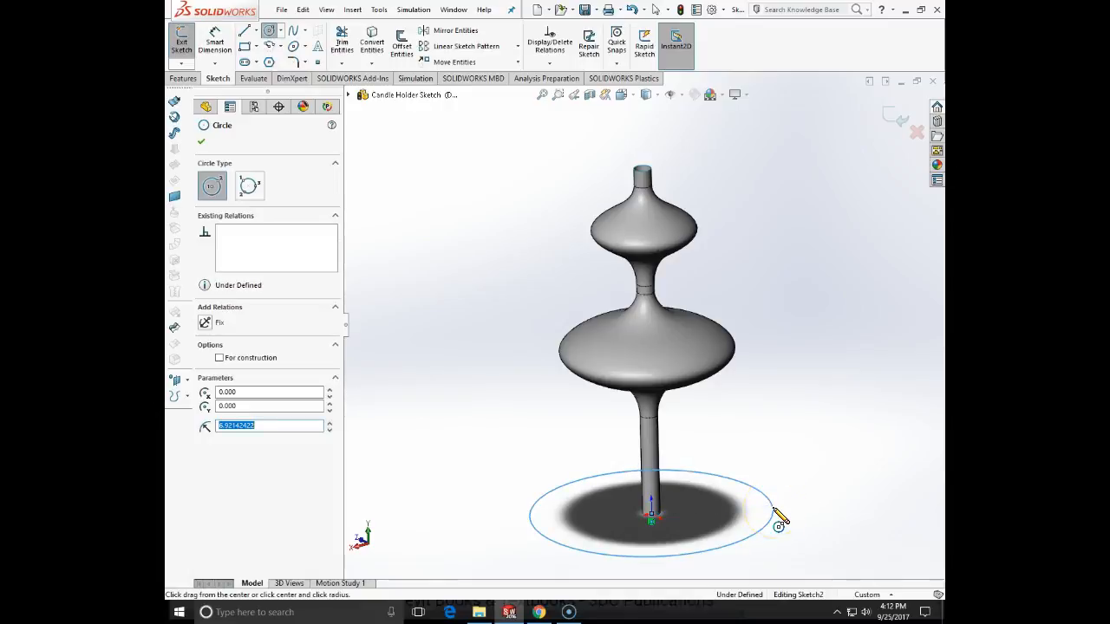
{"action": "key", "text": "Escape"}
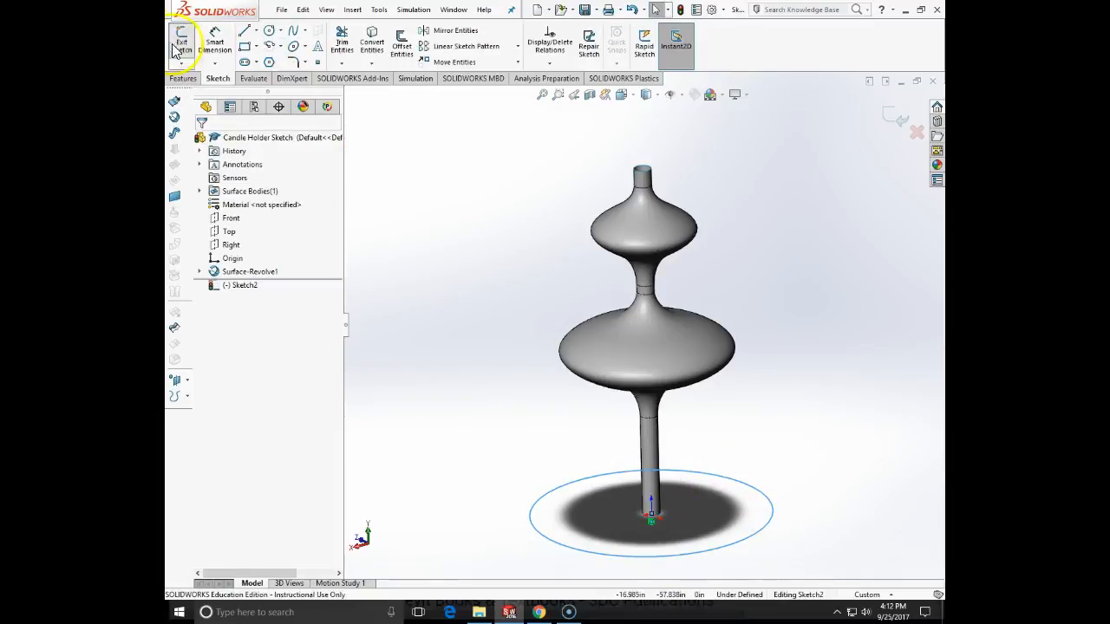
- Dimension the base circle's diameter to 10 in and exit the sketch
{"action": "left_click", "coordinate": [214, 41]}
{"action": "left_click", "coordinate": [579, 543]}
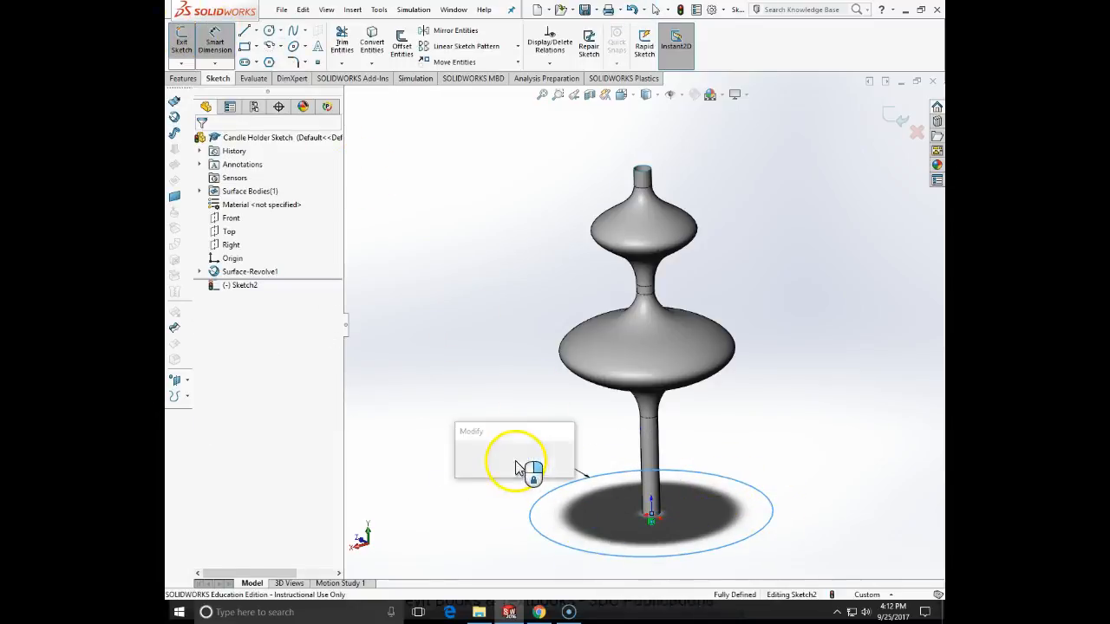
{"action": "left_click", "coordinate": [517, 465]}
{"action": "type", "text": "10"}
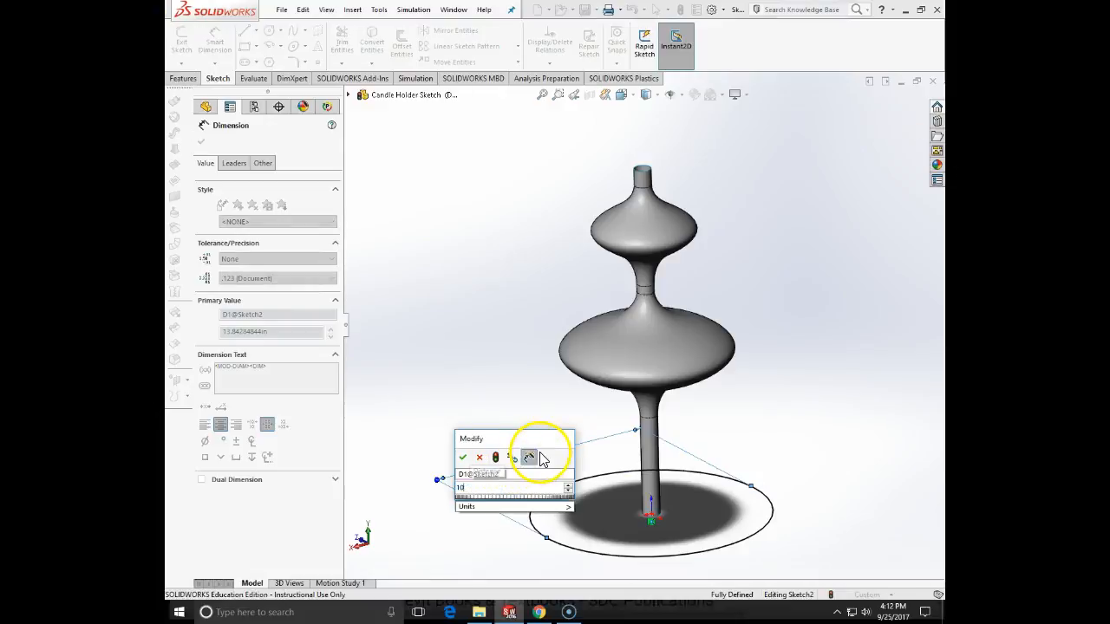
{"action": "key", "text": "Return"}
{"action": "scroll", "coordinate": [757, 300], "scroll_direction": "up", "scroll_amount": 4}
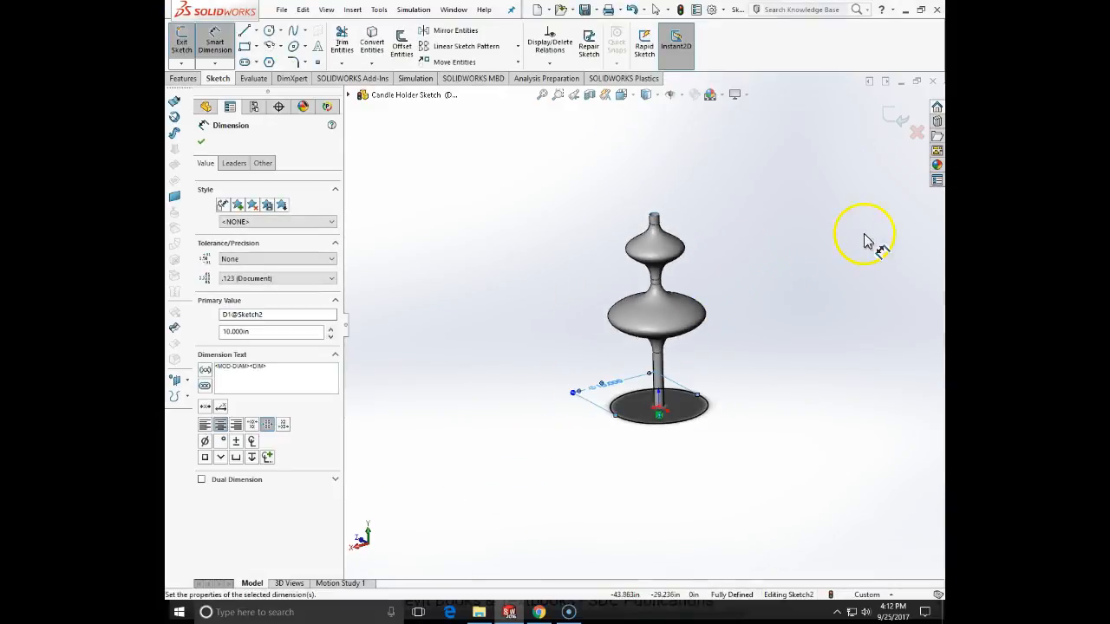
{"action": "left_click", "coordinate": [839, 287]}
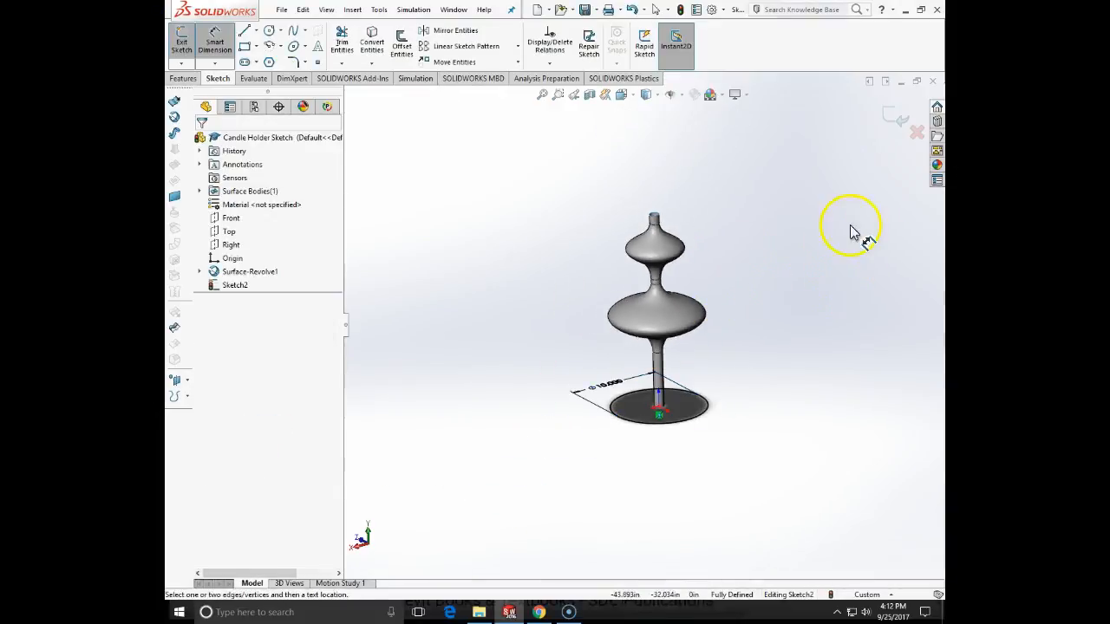
{"action": "left_click", "coordinate": [894, 110]}
- Start a Helix/Spiral curve from the base circle, defined by Pitch and Revolution
{"action": "middle_click_drag", "start_coordinate": [833, 317], "coordinate": [791, 368]}
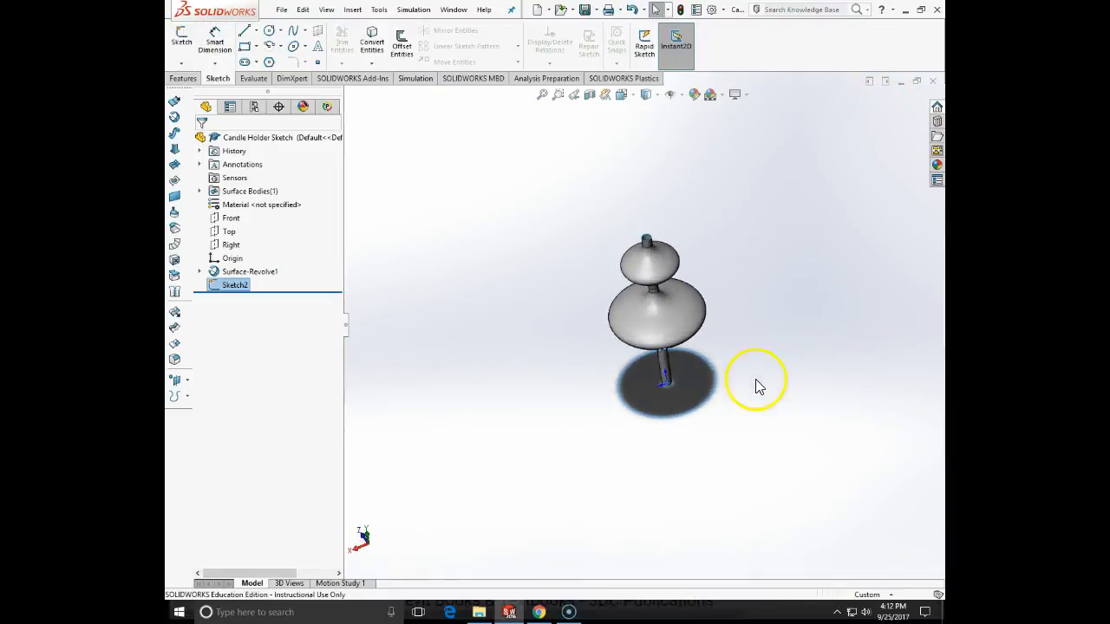
{"action": "left_click", "coordinate": [707, 381]}
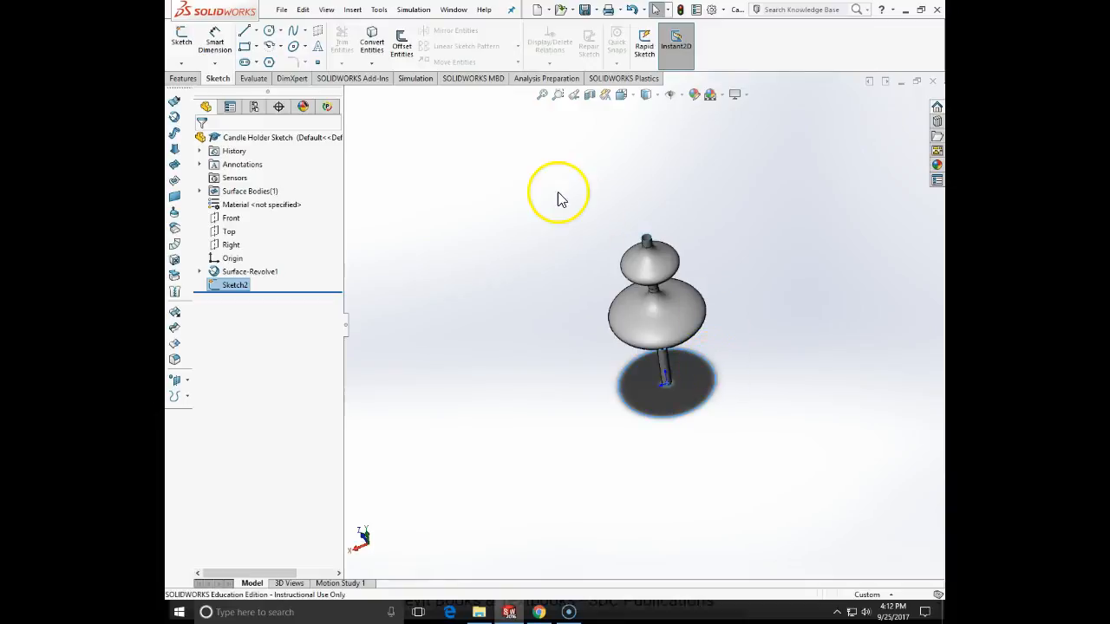
{"action": "left_click", "coordinate": [350, 11]}
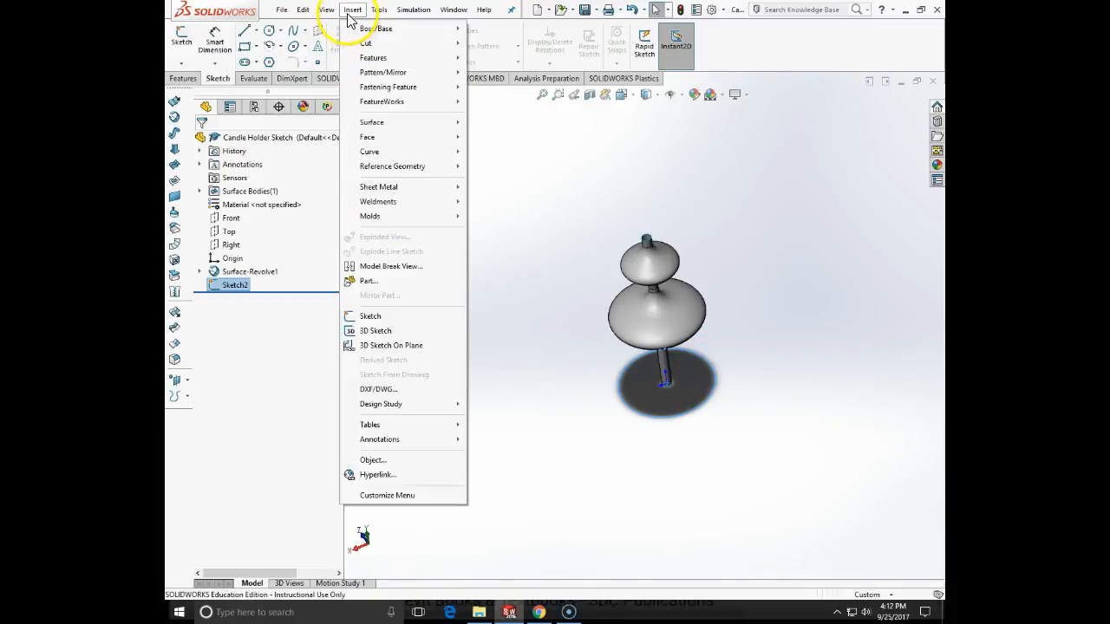
{"action": "mouse_move", "coordinate": [371, 154]}
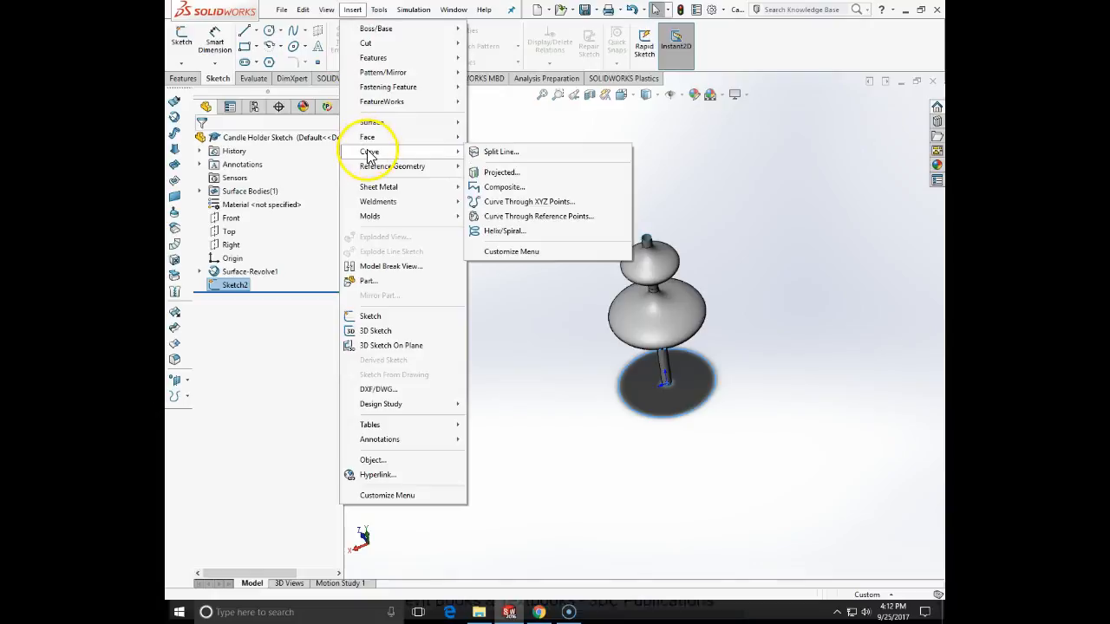
{"action": "left_click", "coordinate": [506, 231]}
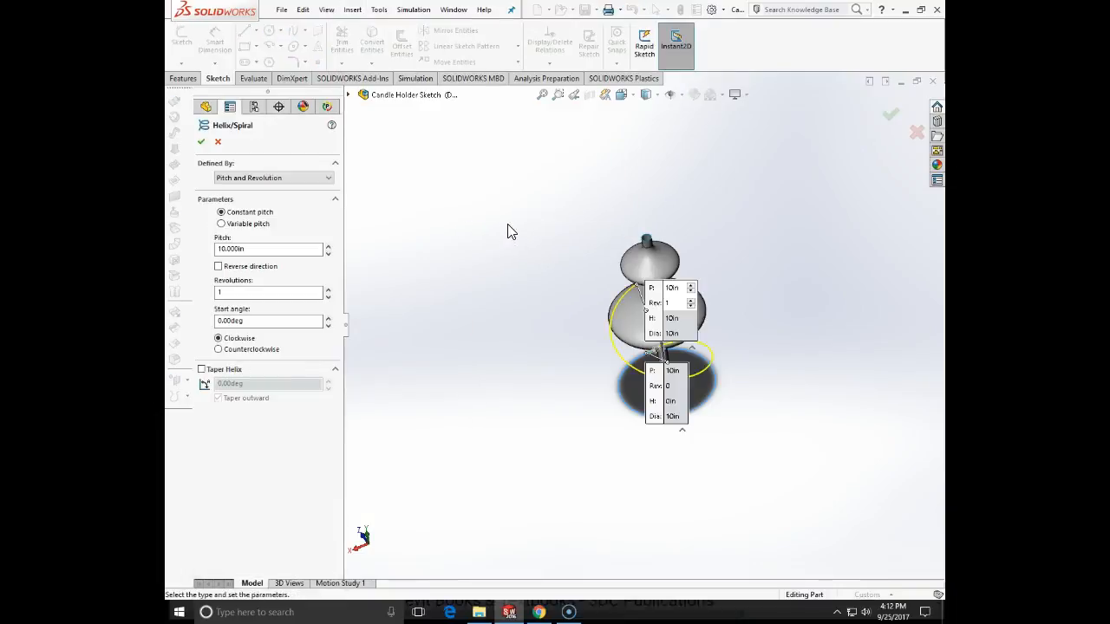
{"action": "double_click", "coordinate": [258, 250]}
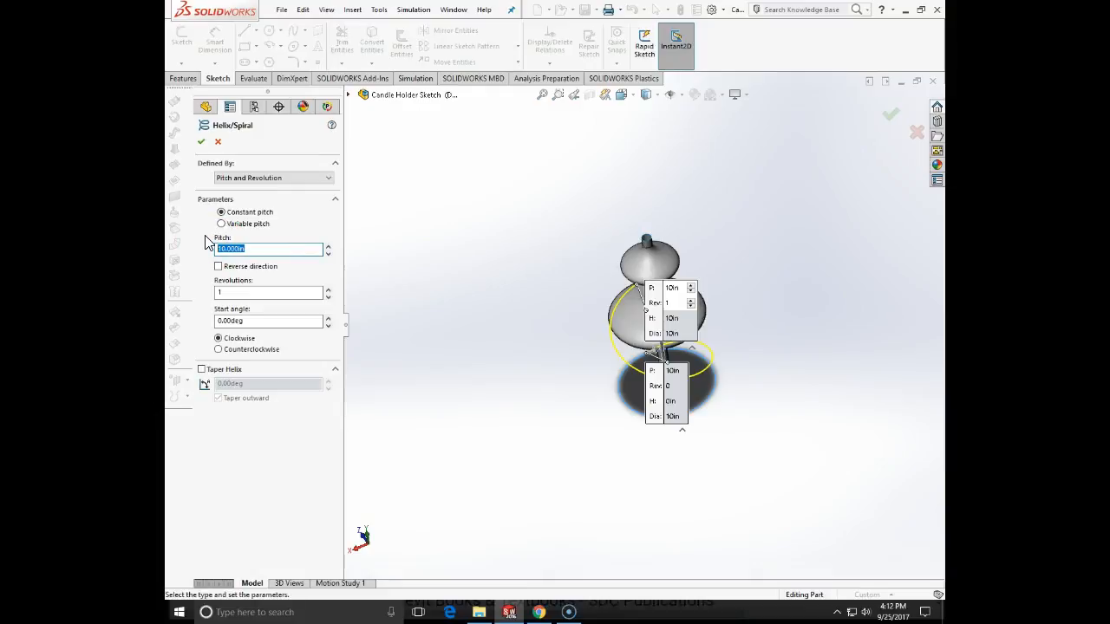
{"action": "left_click", "coordinate": [281, 180]}
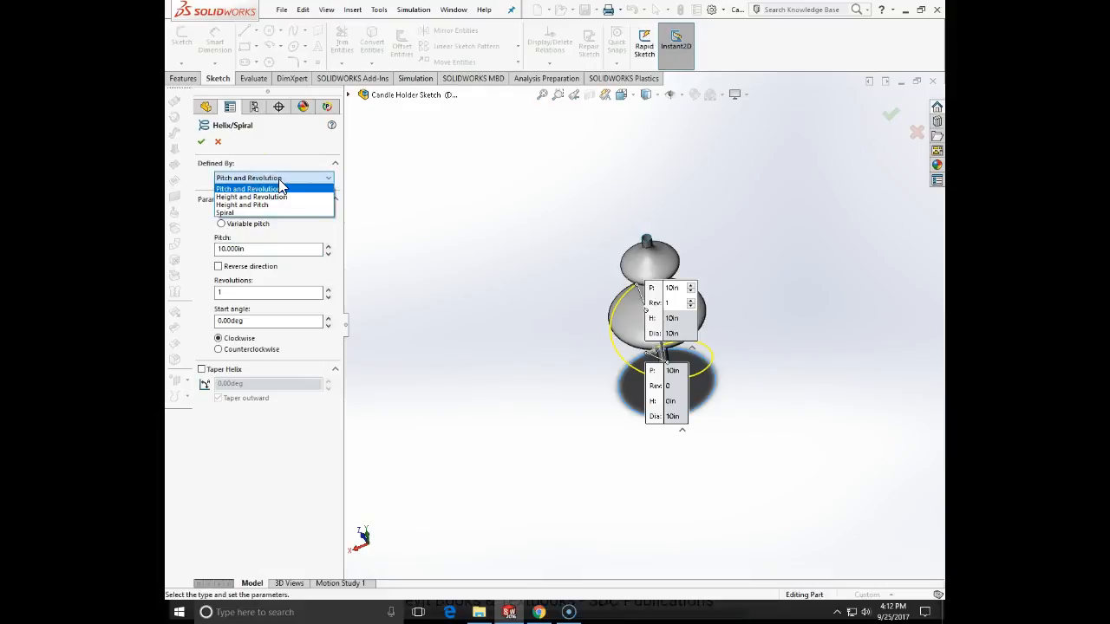
{"action": "left_click", "coordinate": [280, 187]}
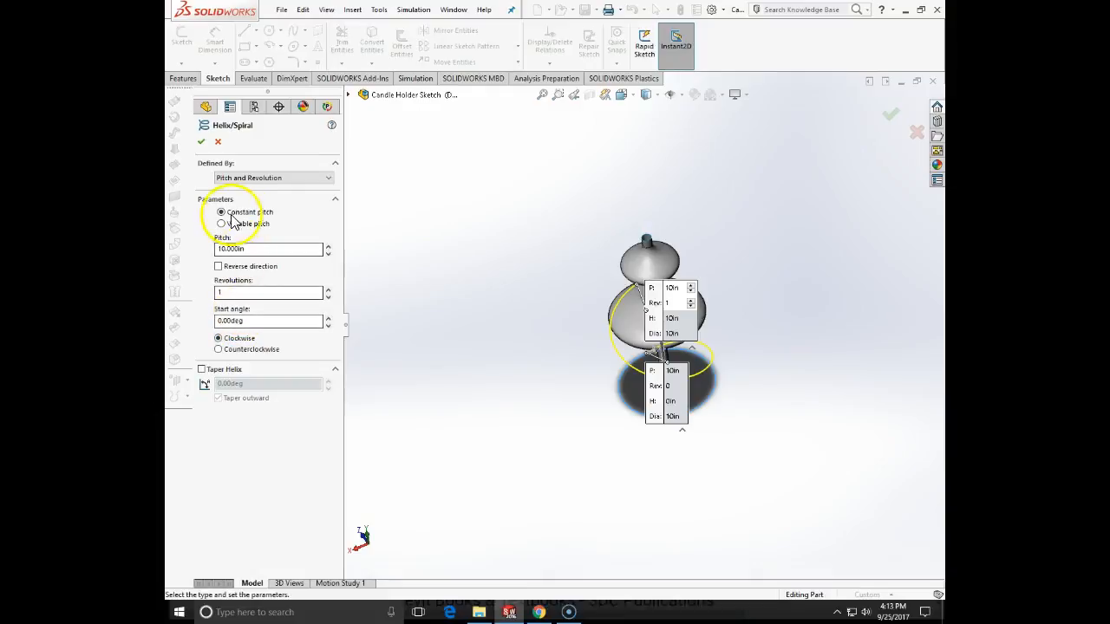
- Set the helix to a 21 in pitch, one revolution, 0° start angle and counterclockwise direction, and create it
{"action": "left_click_drag", "start_coordinate": [247, 251], "coordinate": [216, 249]}
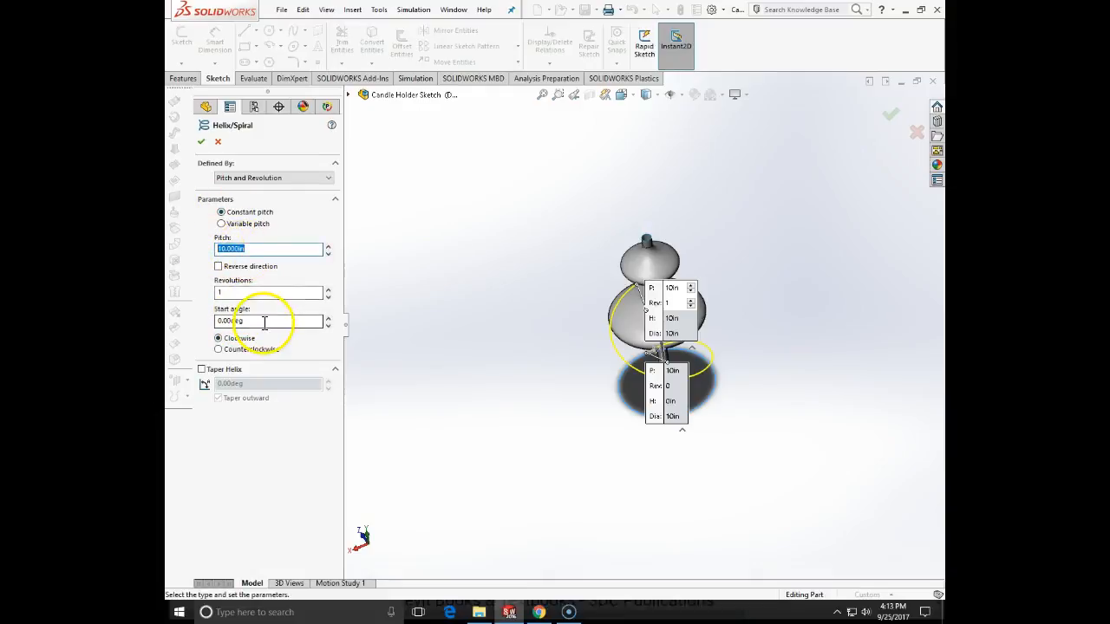
{"action": "type", "text": "21"}
{"action": "key", "text": "Tab"}
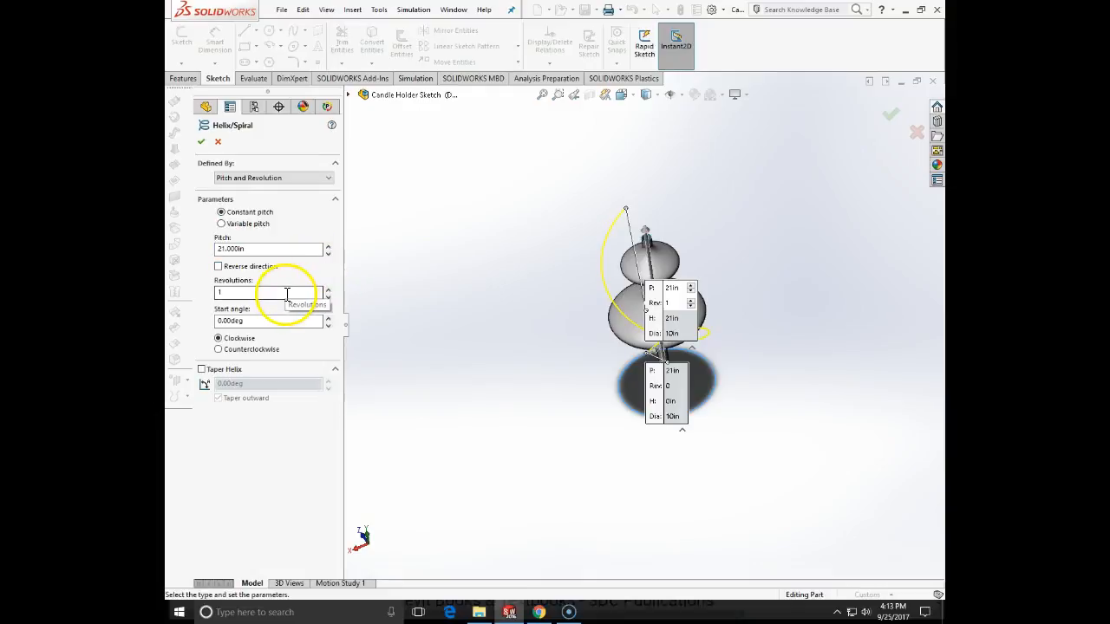
{"action": "left_click", "coordinate": [289, 320]}
{"action": "left_click", "coordinate": [221, 349]}
{"action": "middle_click_drag", "start_coordinate": [394, 398], "coordinate": [497, 350]}
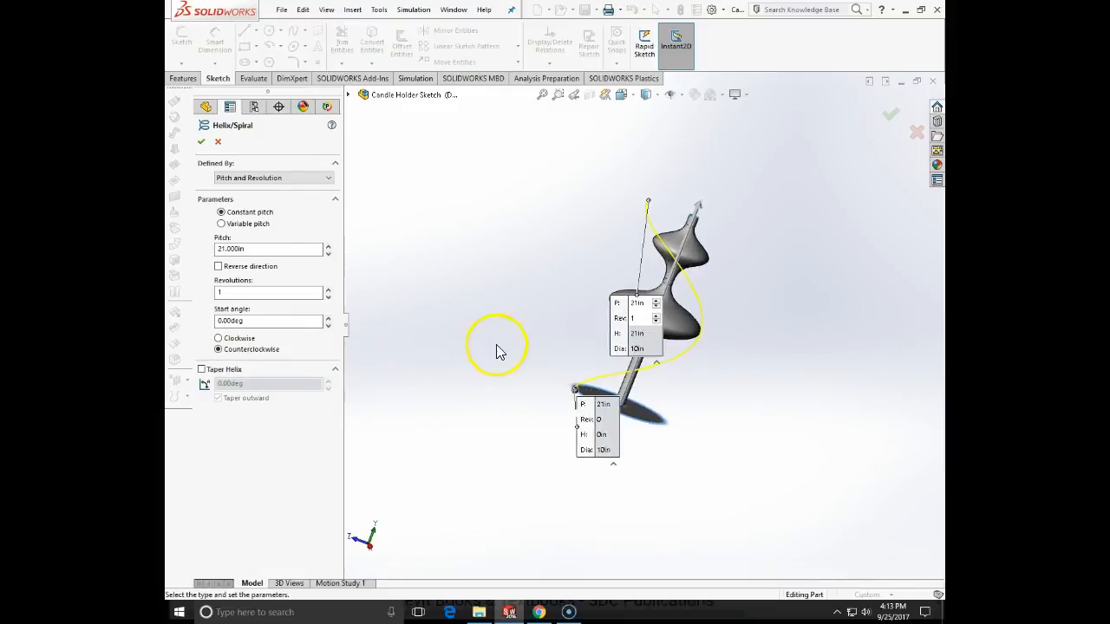
{"action": "left_click", "coordinate": [201, 143]}
{"action": "middle_click_drag", "start_coordinate": [471, 272], "coordinate": [507, 279]}
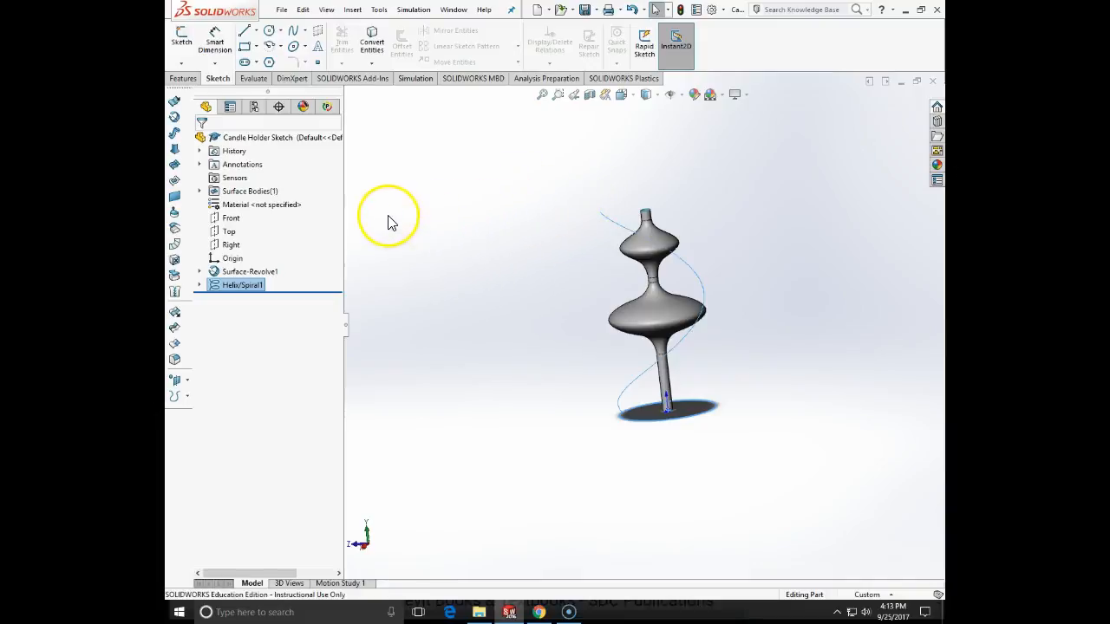
- Start a sketch on the Top plane, viewed from the top with hidden lines visible
{"action": "left_click", "coordinate": [232, 219]}
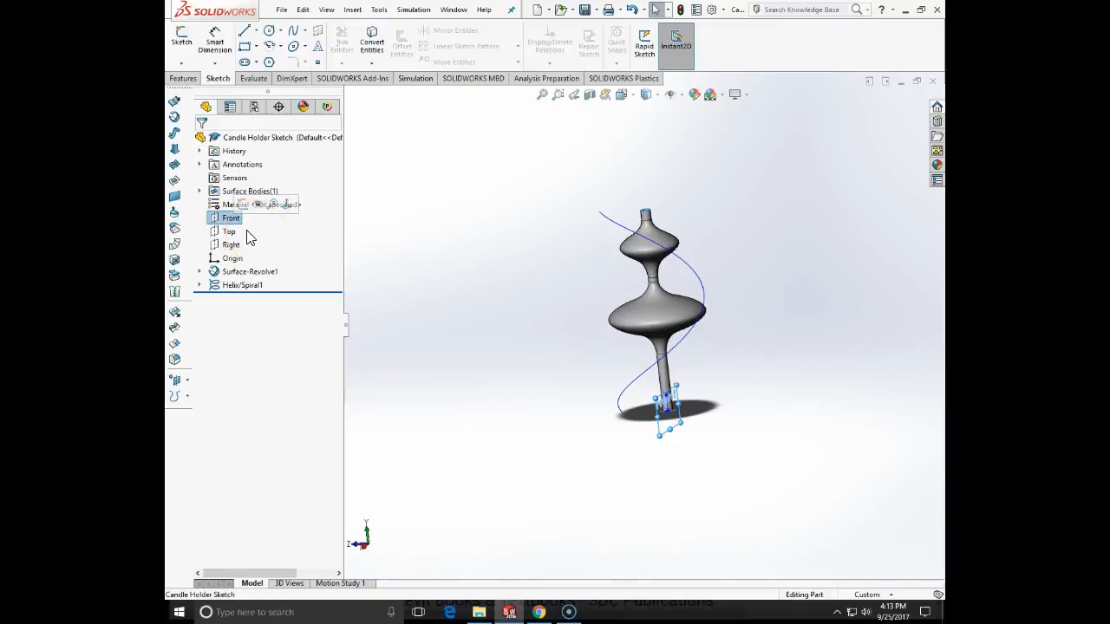
{"action": "left_click", "coordinate": [231, 232]}
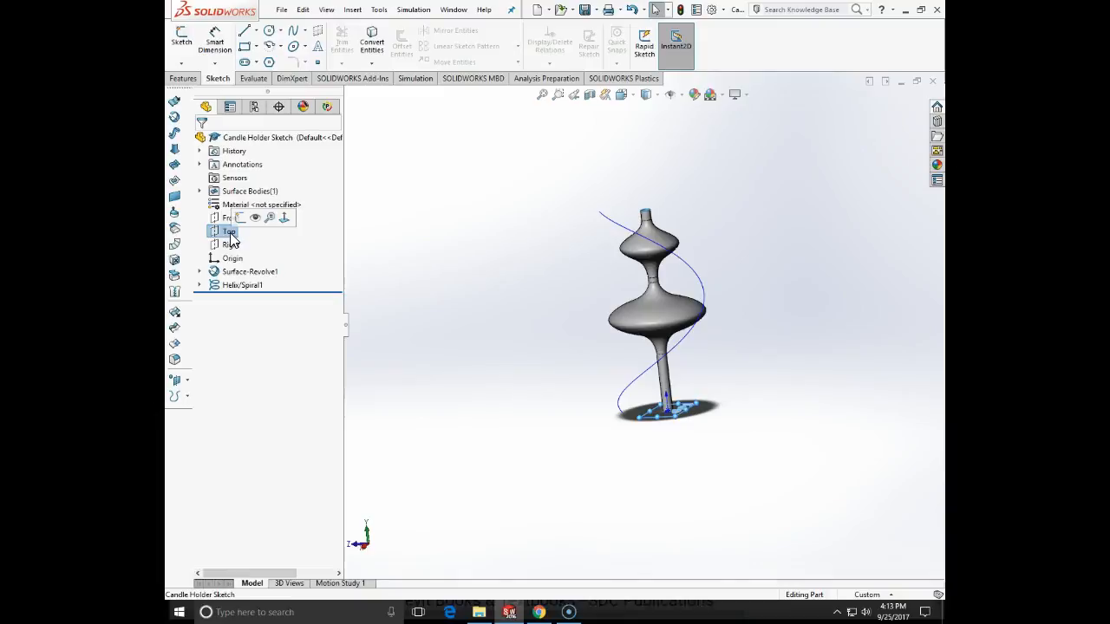
{"action": "left_click", "coordinate": [184, 48]}
{"action": "left_click", "coordinate": [635, 98]}
{"action": "left_click", "coordinate": [694, 169]}
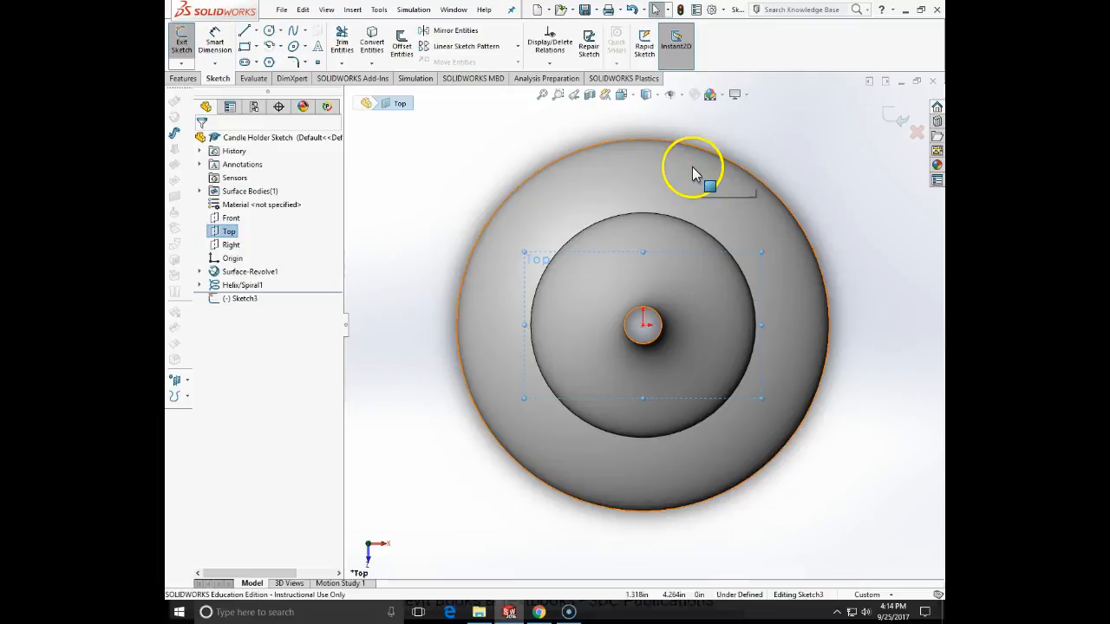
{"action": "left_click", "coordinate": [655, 95]}
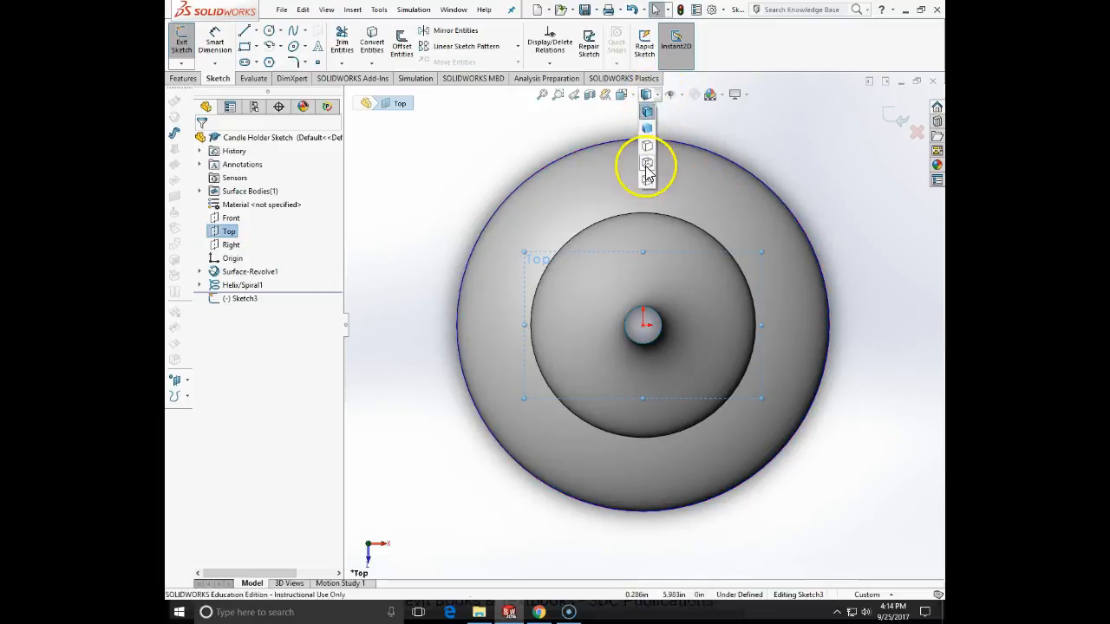
{"action": "left_click", "coordinate": [646, 165]}
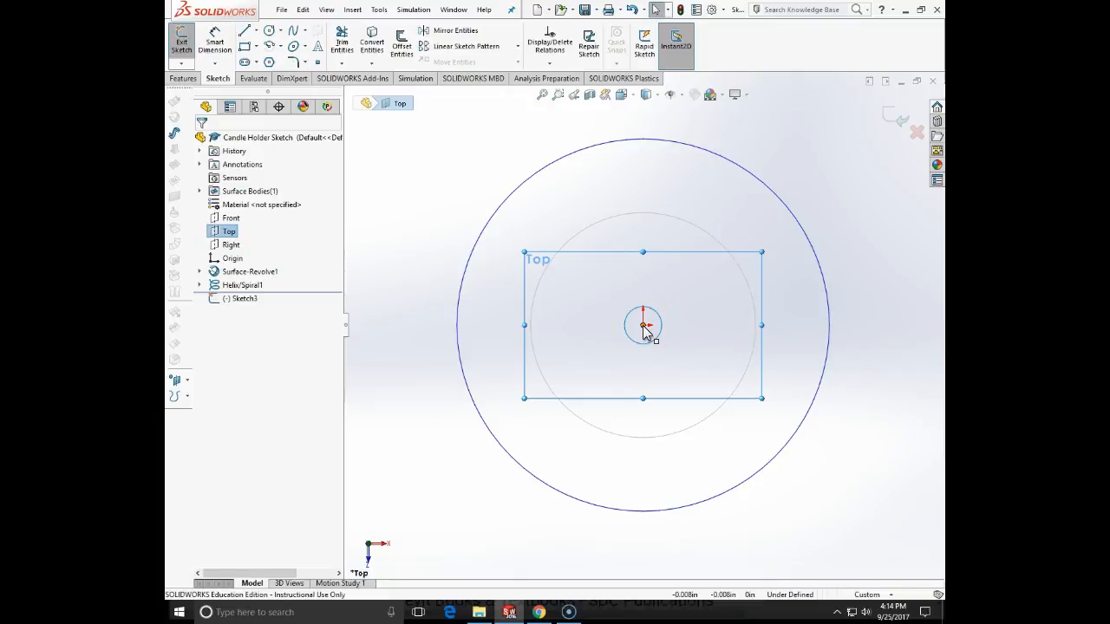
- Sketch a vertical line about 5.28 in long from the origin to just beyond the start of the helix
{"action": "middle_click_drag", "start_coordinate": [643, 328], "coordinate": [664, 343]}
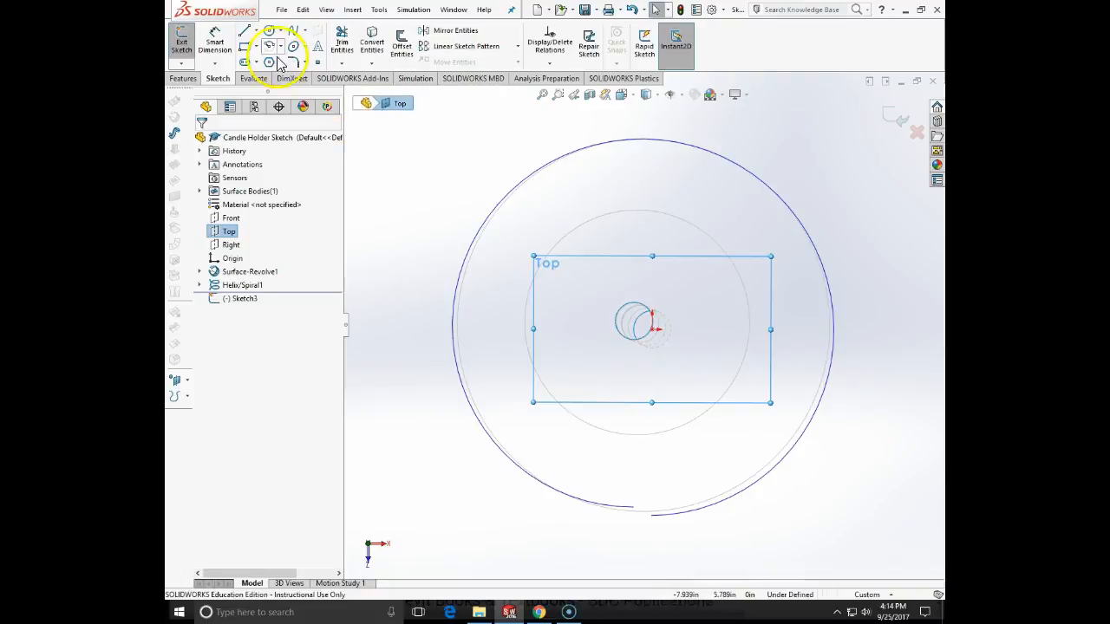
{"action": "left_click", "coordinate": [245, 30]}
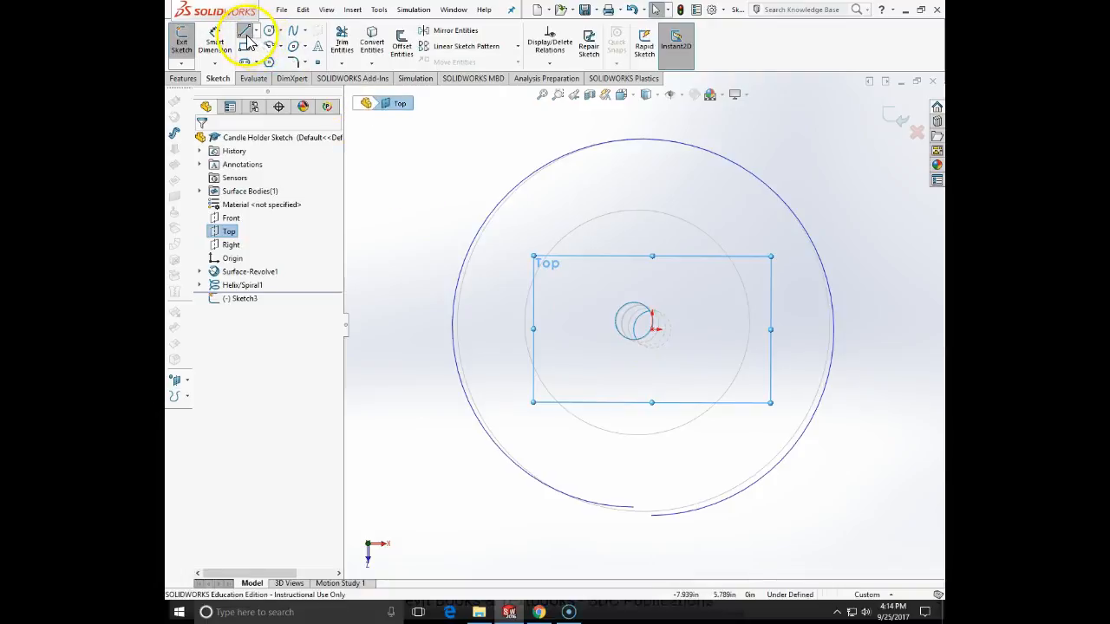
{"action": "left_click", "coordinate": [652, 328]}
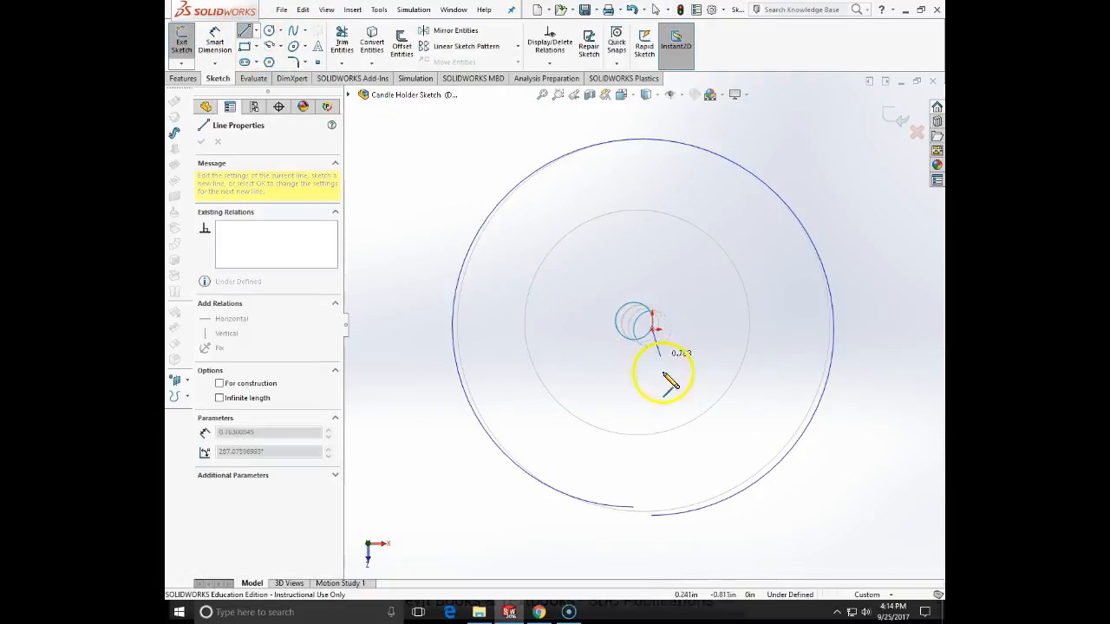
{"action": "left_click", "coordinate": [653, 527]}
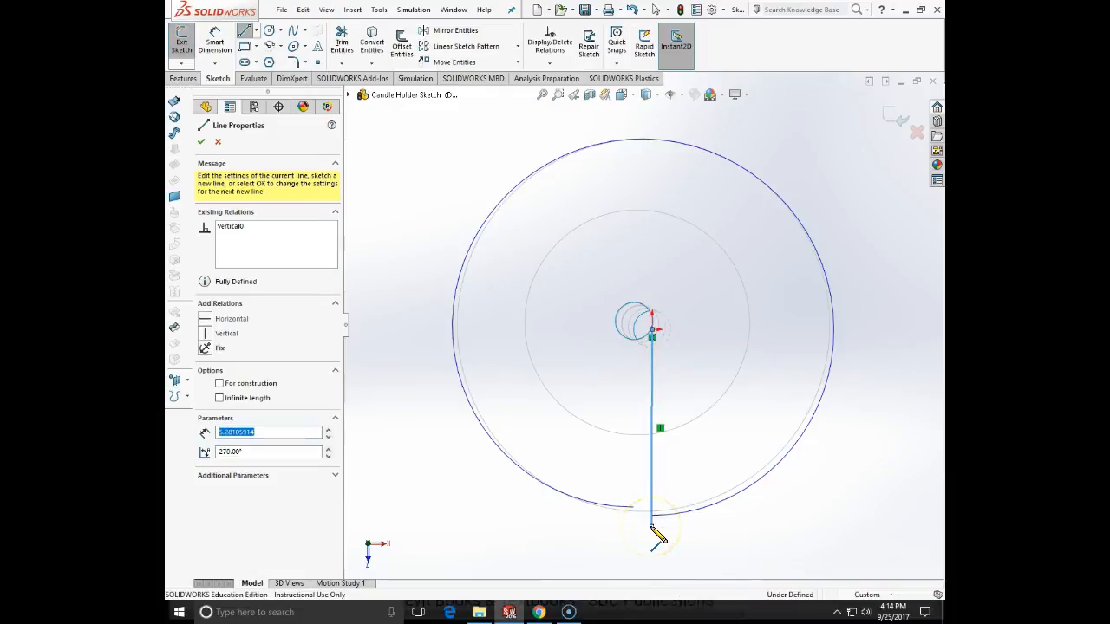
{"action": "key", "text": "Escape"}
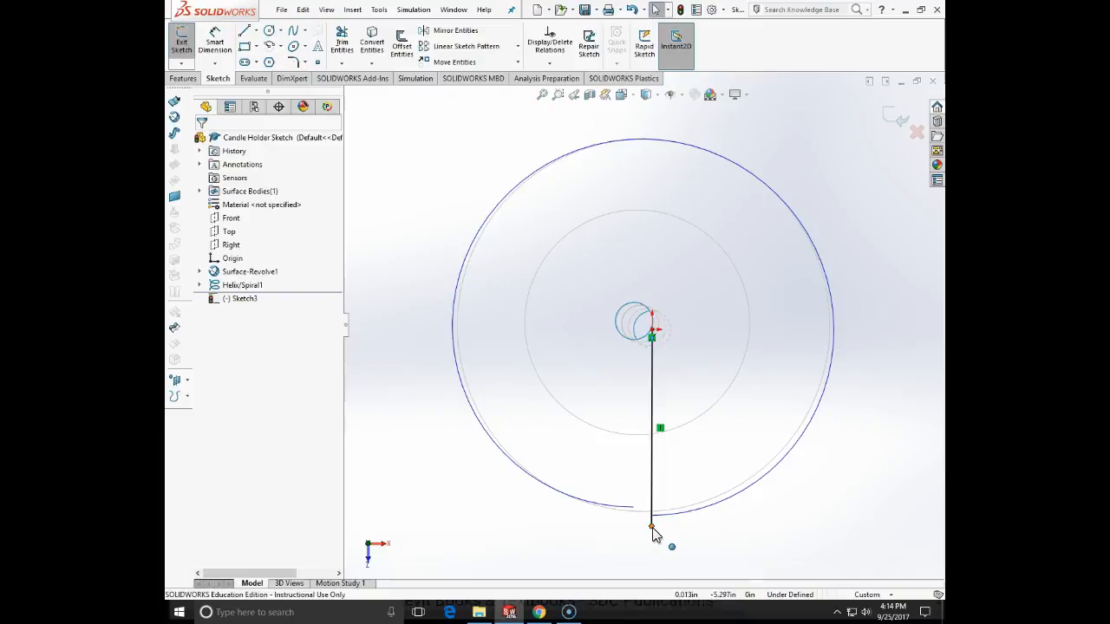
- Add a Pierce relation between the line's outer endpoint and the helix, and exit the sketch
{"action": "left_click", "coordinate": [652, 527]}
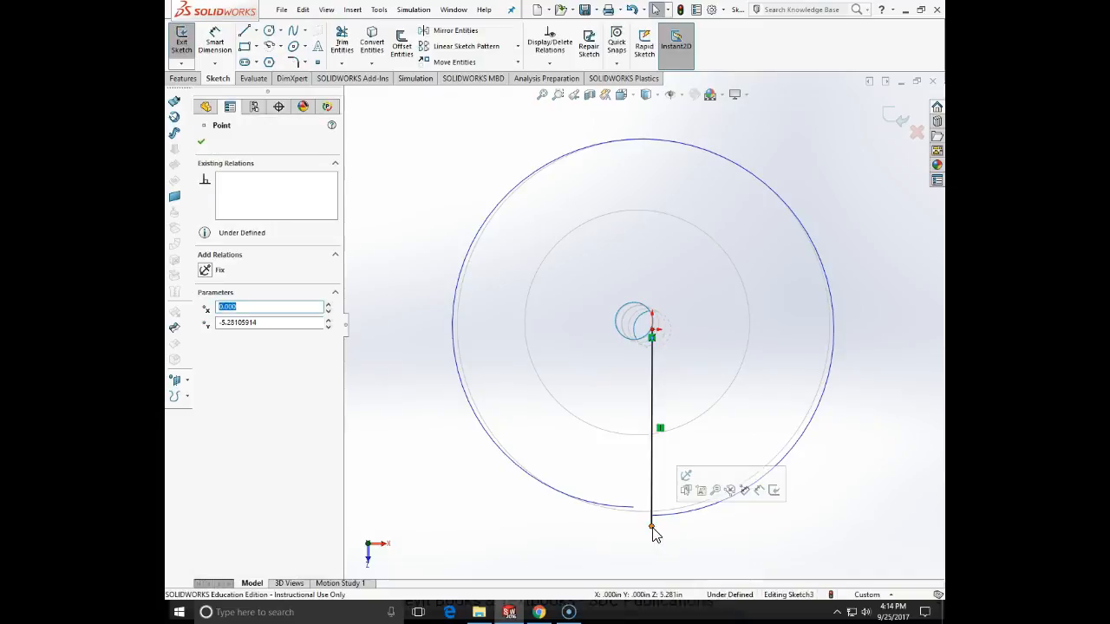
{"action": "left_click", "coordinate": [669, 515], "text": "ctrl"}
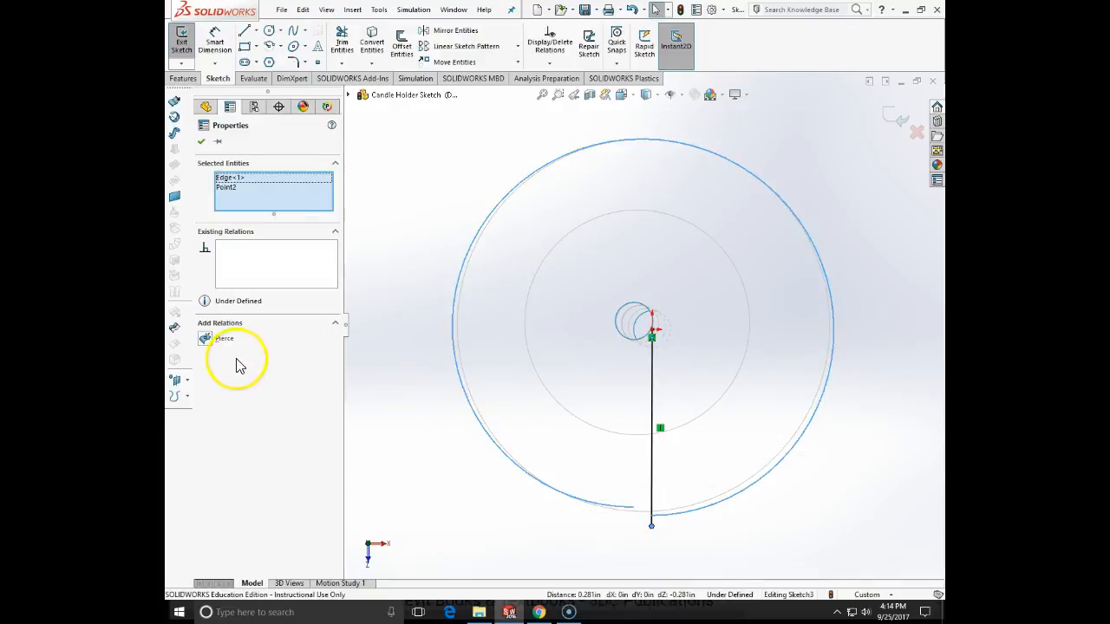
{"action": "left_click", "coordinate": [205, 339]}
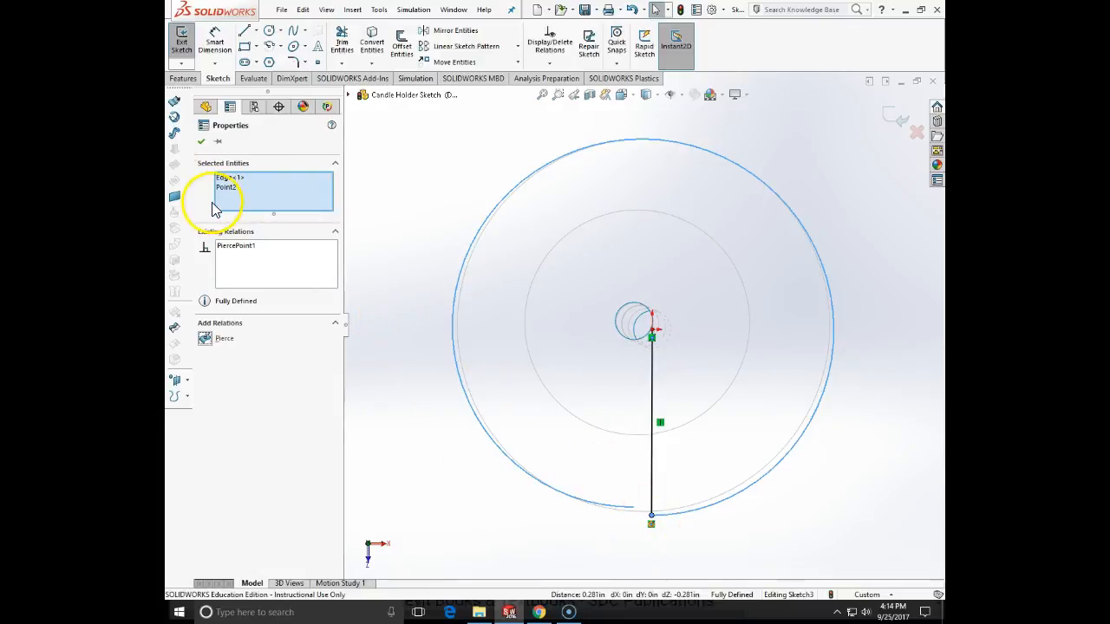
{"action": "left_click", "coordinate": [201, 141]}
{"action": "mouse_move", "coordinate": [727, 451]}
{"action": "middle_mouse_down"}
{"action": "mouse_move", "coordinate": [725, 362]}
{"action": "mouse_move", "coordinate": [736, 421]}
{"action": "middle_mouse_up"}
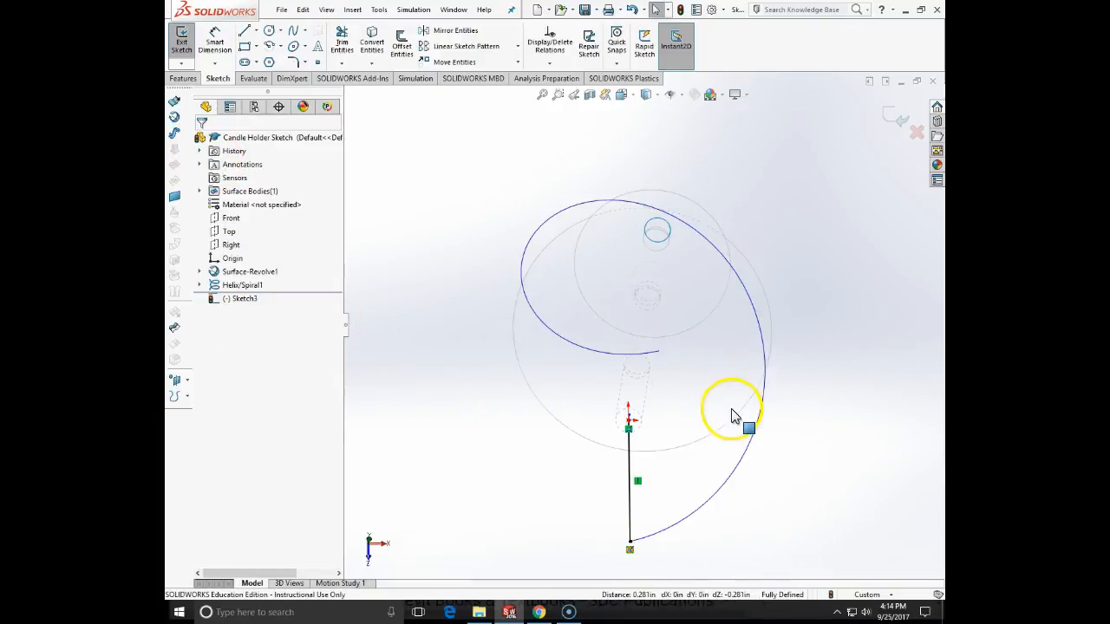
{"action": "left_click", "coordinate": [898, 118]}
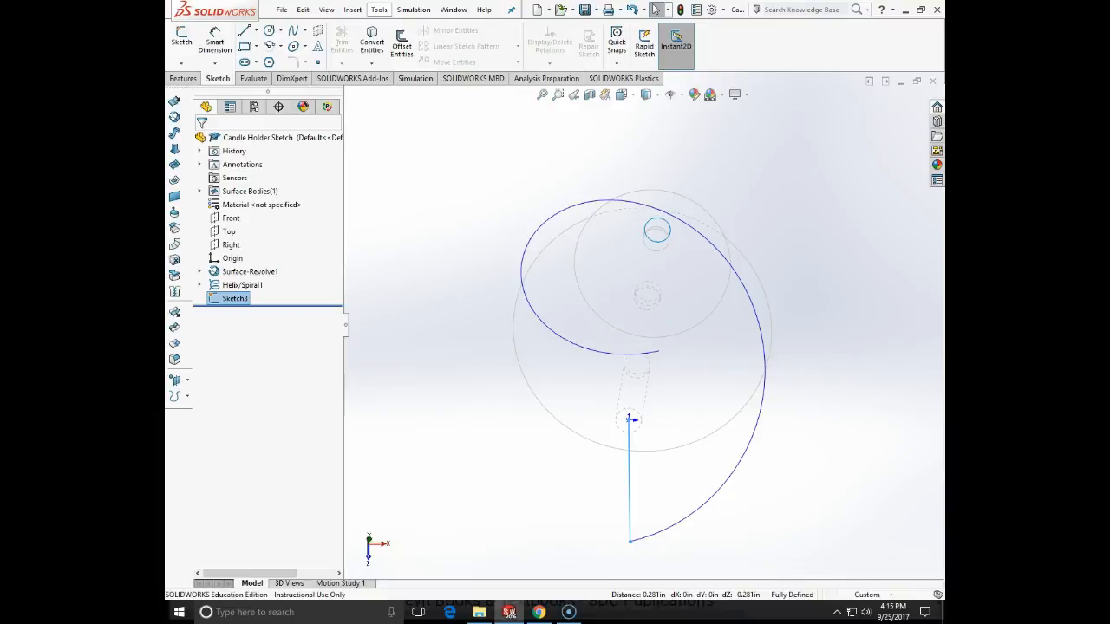
- Start a swept surface with the radial line sketch as the profile and the helix as the path
{"action": "left_click", "coordinate": [352, 10]}
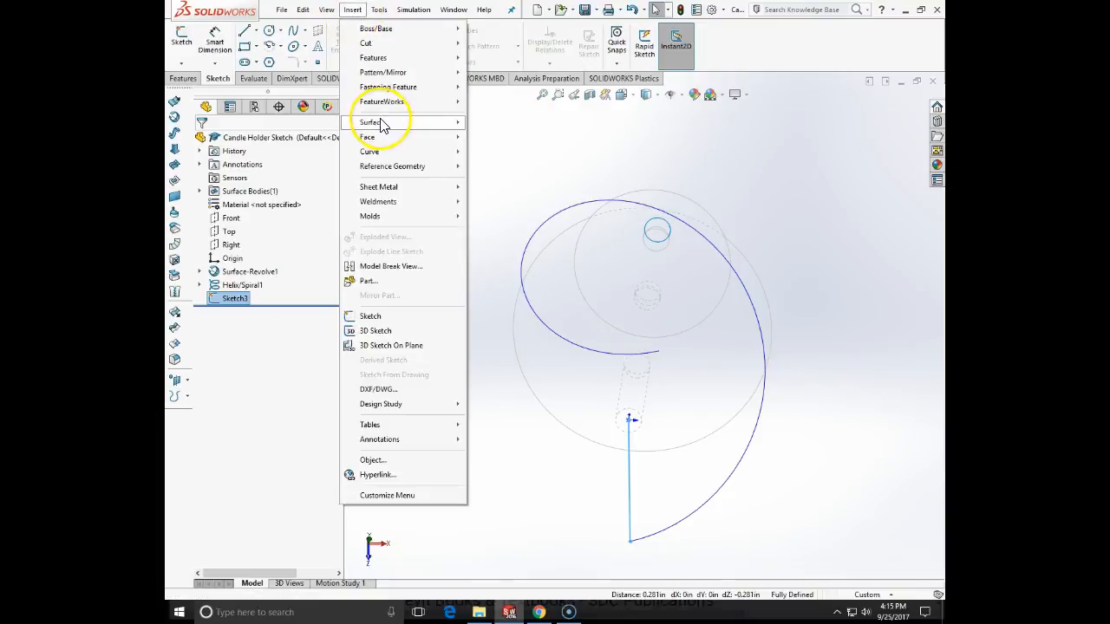
{"action": "mouse_move", "coordinate": [382, 124]}
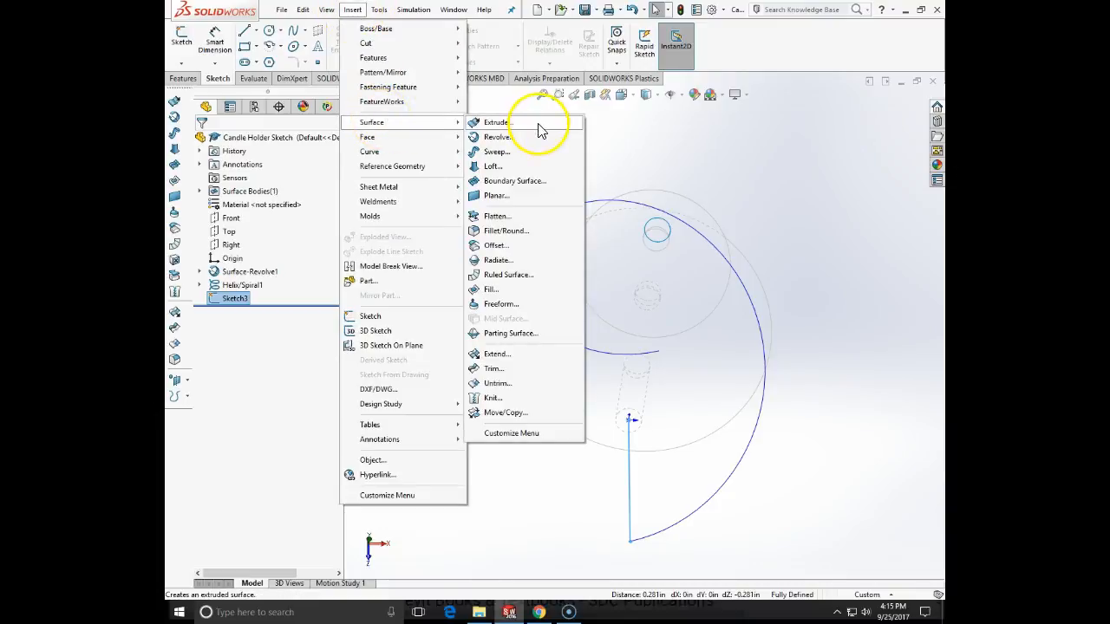
{"action": "left_click", "coordinate": [497, 152]}
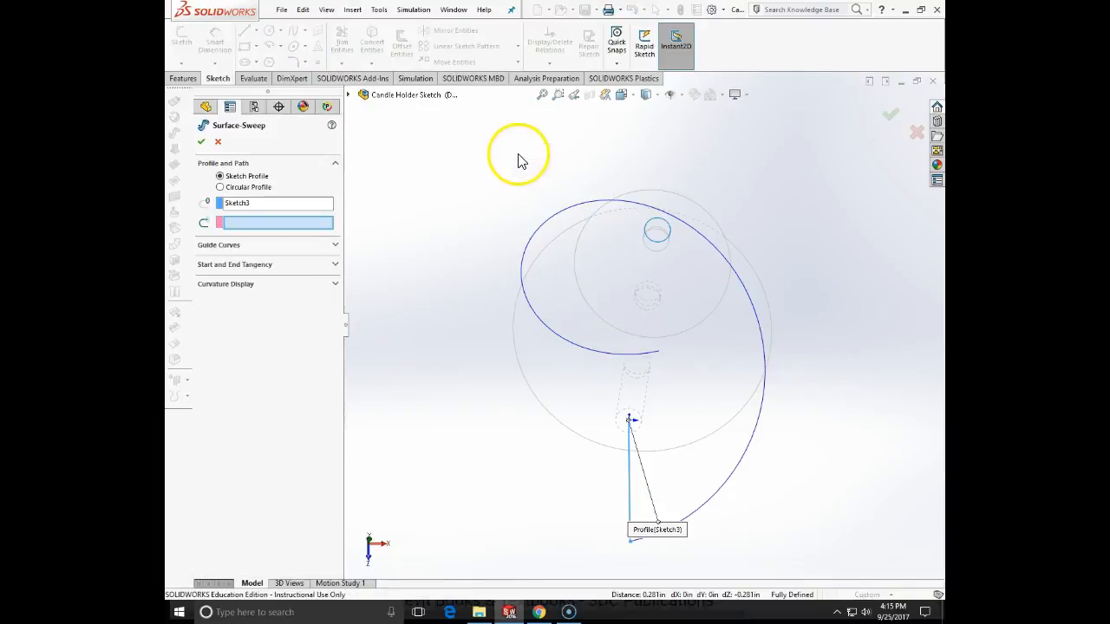
{"action": "mouse_move", "coordinate": [536, 268]}
{"action": "middle_mouse_down"}
{"action": "mouse_move", "coordinate": [561, 295]}
{"action": "mouse_move", "coordinate": [495, 257]}
{"action": "mouse_move", "coordinate": [535, 268]}
{"action": "middle_mouse_up"}
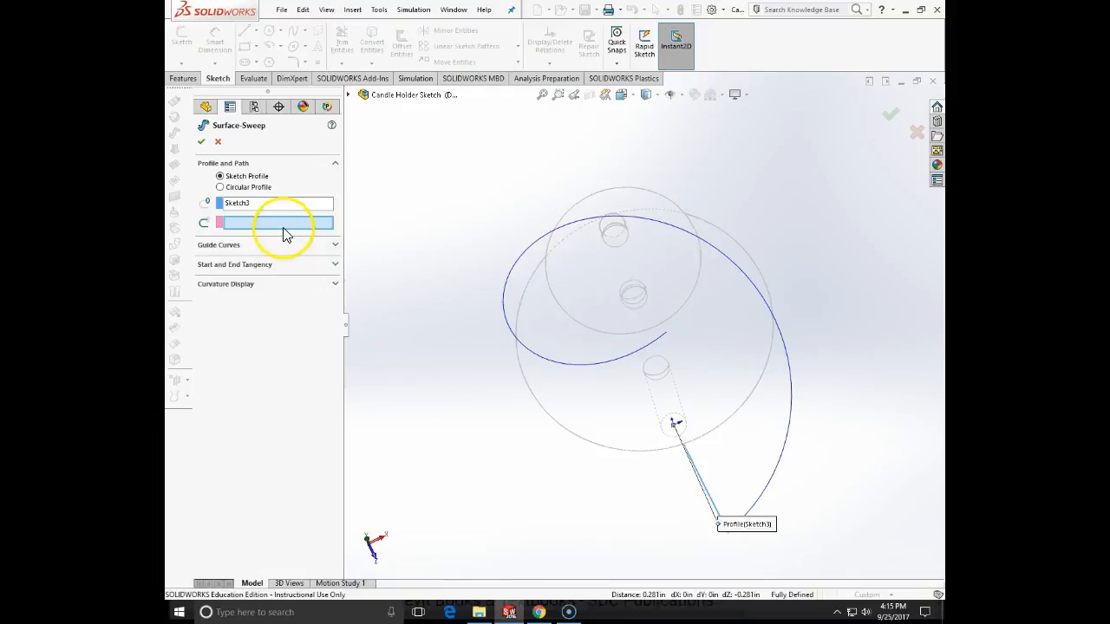
{"action": "left_click", "coordinate": [450, 332]}
{"action": "left_click", "coordinate": [763, 507]}
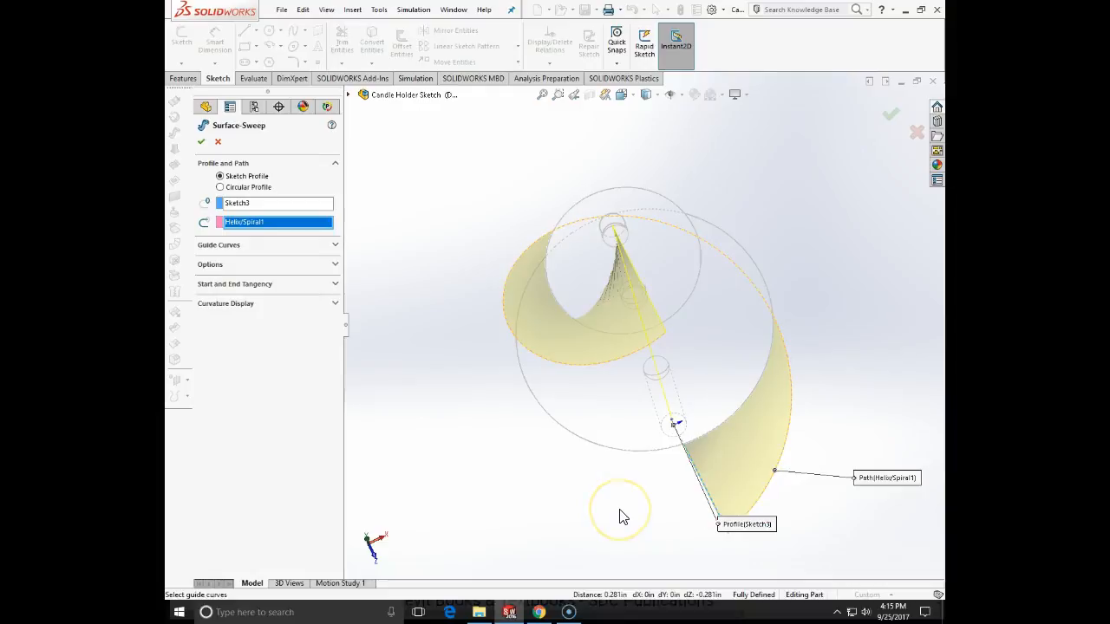
- Create the swept surface with Follow Path orientation, Minimum Twist and no start or end tangency
{"action": "left_click", "coordinate": [335, 266]}
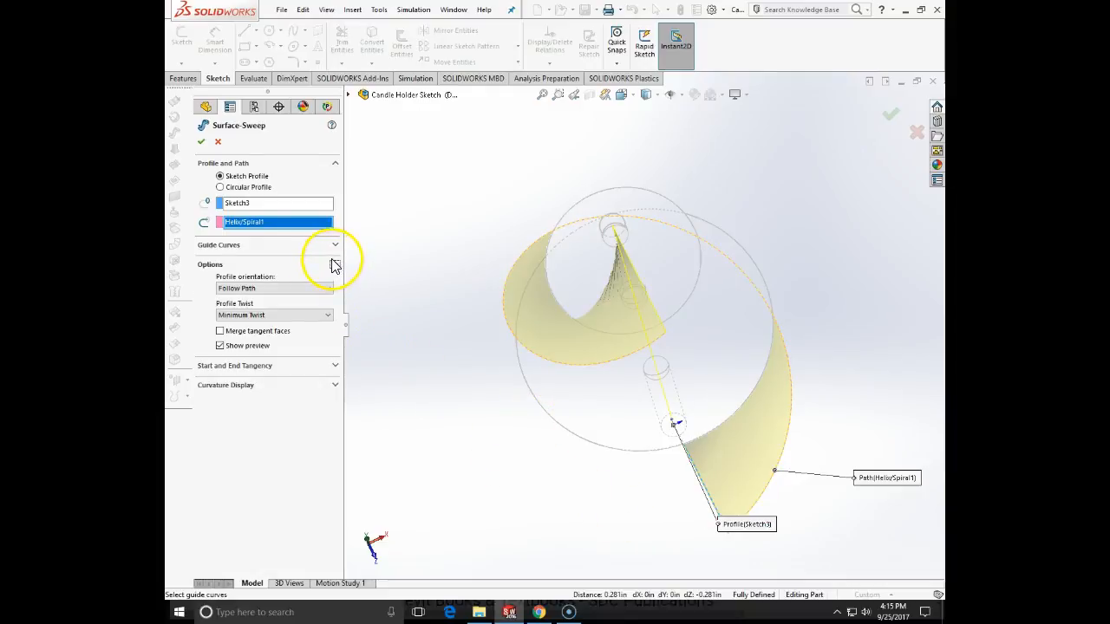
{"action": "left_click", "coordinate": [285, 314]}
{"action": "left_click", "coordinate": [285, 315]}
{"action": "left_click", "coordinate": [286, 315]}
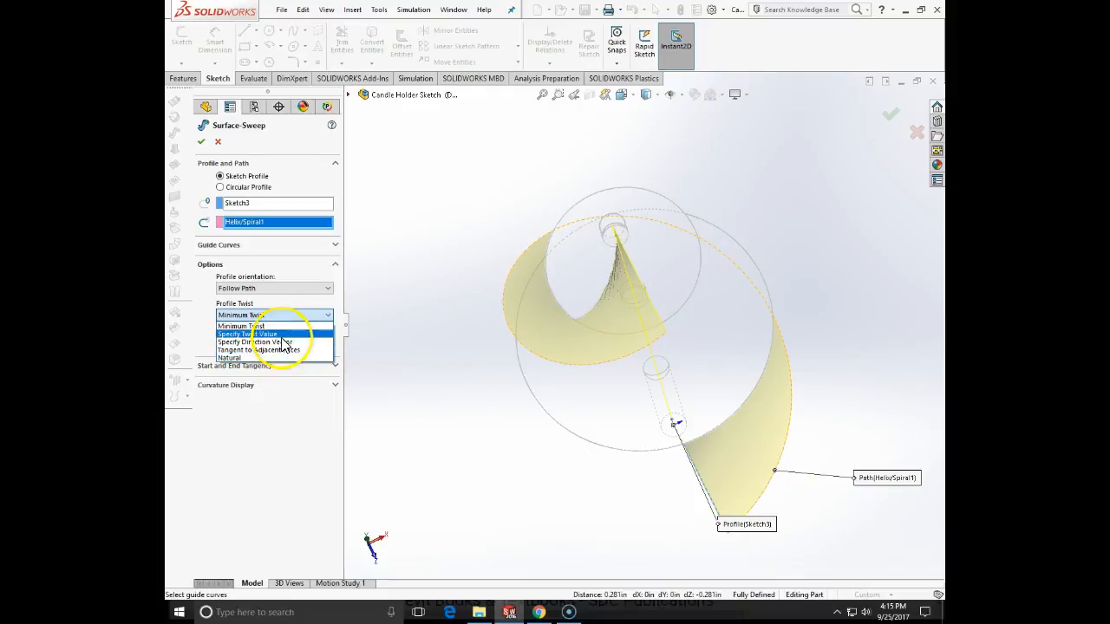
{"action": "left_click", "coordinate": [285, 326]}
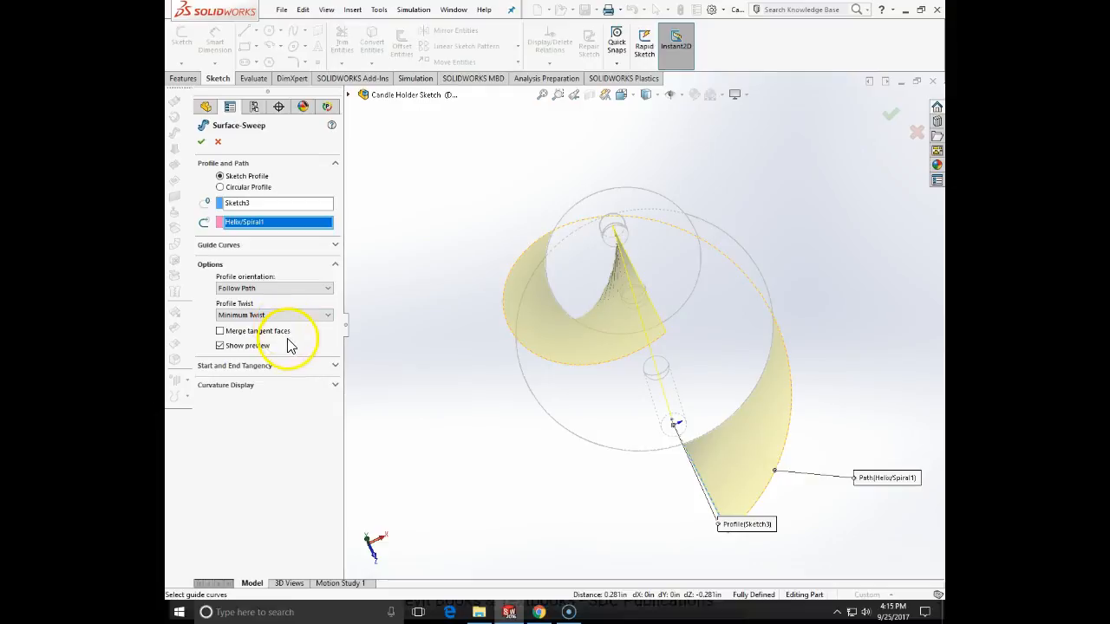
{"action": "left_click", "coordinate": [334, 366]}
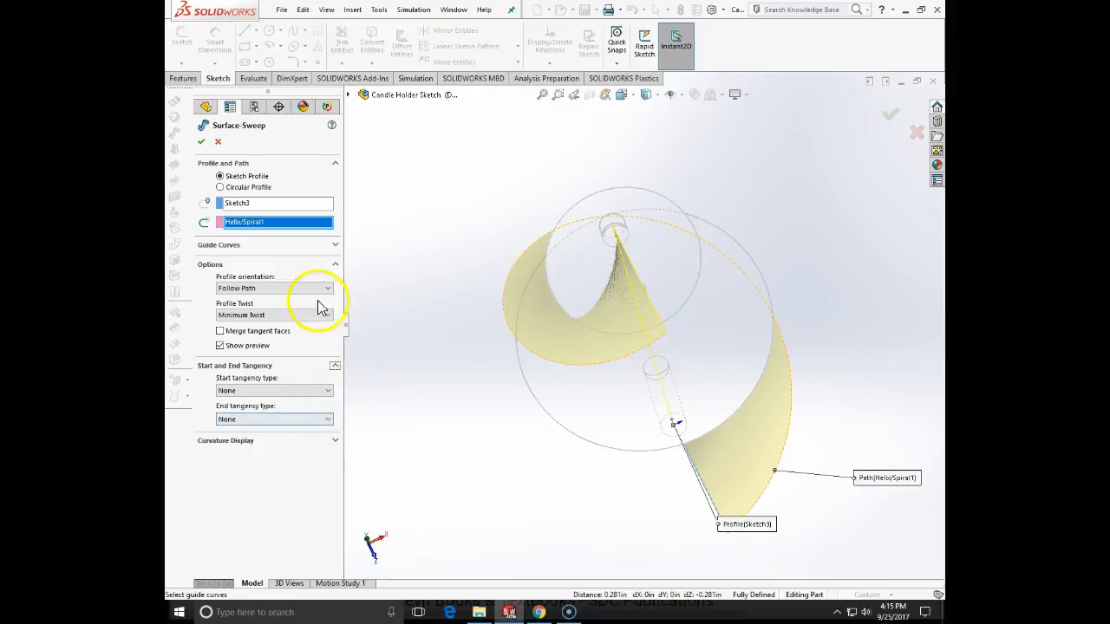
{"action": "left_click", "coordinate": [201, 146]}
- Switch the model display back to Shaded With Edges and examine the swept surface winding around the candle holder
{"action": "middle_click_drag", "start_coordinate": [491, 324], "coordinate": [615, 191]}
{"action": "left_click", "coordinate": [657, 101]}
{"action": "left_click", "coordinate": [657, 111]}
{"action": "middle_click_drag", "start_coordinate": [778, 217], "coordinate": [696, 365]}
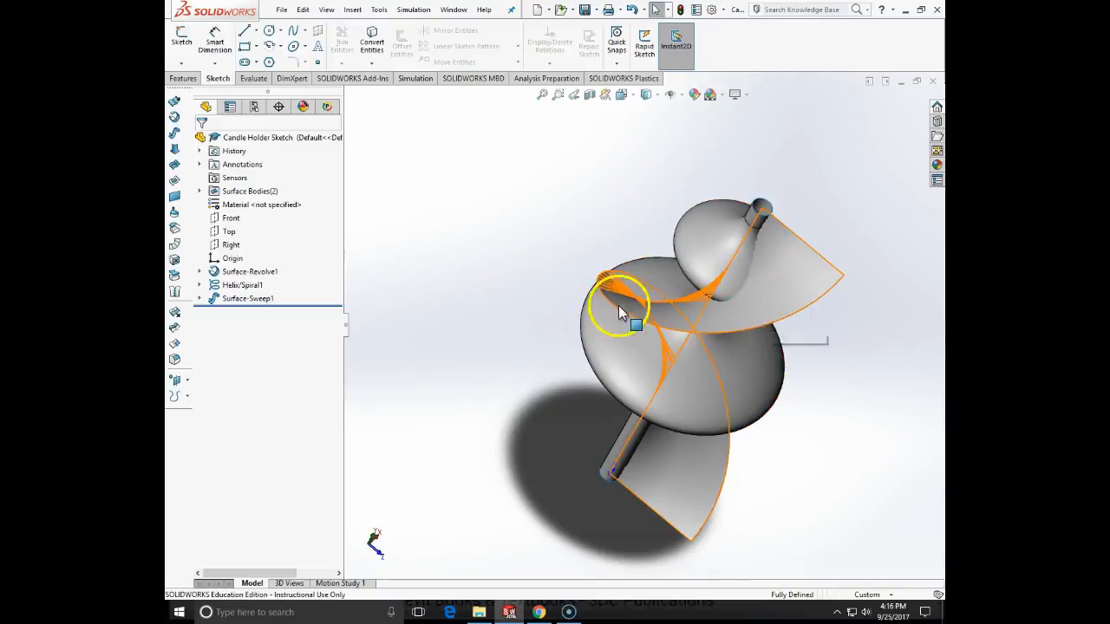
{"action": "left_click", "coordinate": [724, 250]}
{"action": "left_click", "coordinate": [611, 184]}
{"action": "middle_click_drag", "start_coordinate": [611, 184], "coordinate": [766, 314]}
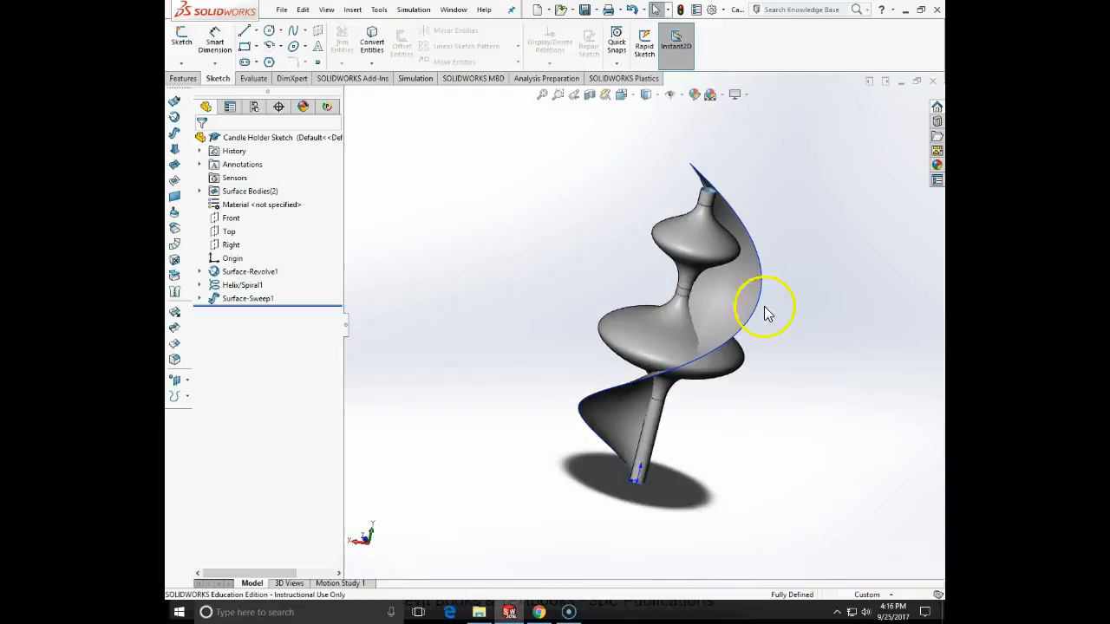
{"action": "mouse_move", "coordinate": [815, 287]}
{"action": "middle_mouse_down"}
{"action": "mouse_move", "coordinate": [807, 283]}
{"action": "mouse_move", "coordinate": [845, 228]}
{"action": "mouse_move", "coordinate": [850, 268]}
{"action": "mouse_move", "coordinate": [802, 276]}
{"action": "middle_mouse_up"}
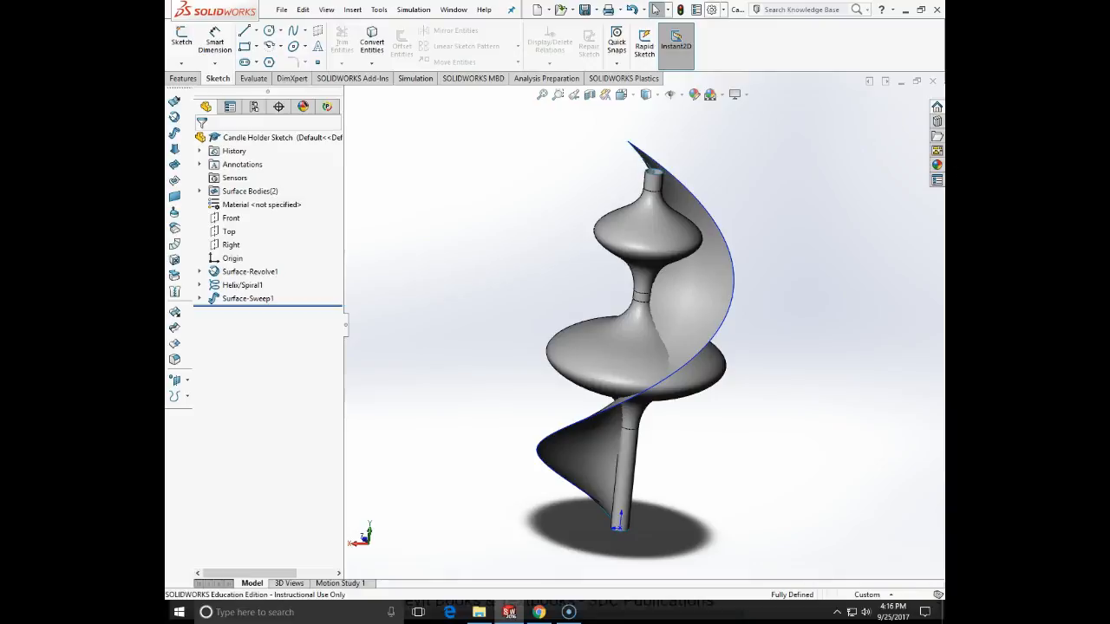
{"action": "mouse_move", "coordinate": [532, 196]}
{"action": "middle_mouse_down"}
{"action": "mouse_move", "coordinate": [571, 274]}
{"action": "mouse_move", "coordinate": [550, 347]}
{"action": "mouse_move", "coordinate": [530, 268]}
{"action": "mouse_move", "coordinate": [559, 224]}
{"action": "middle_mouse_up"}
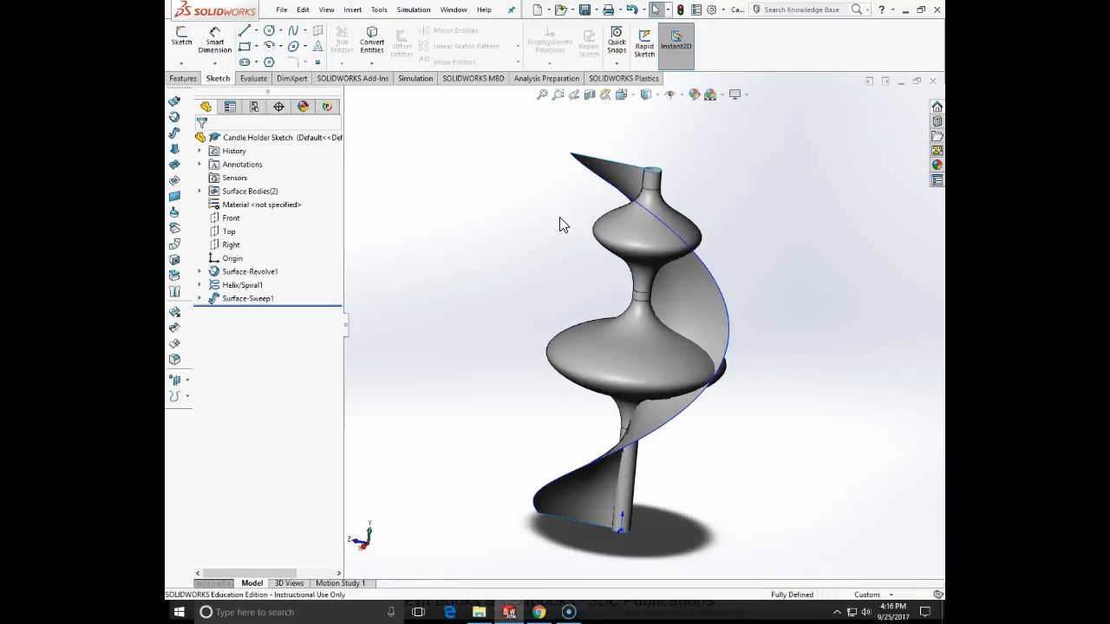
{"action": "middle_click_drag", "start_coordinate": [560, 225], "coordinate": [483, 246]}
- Create a reference axis through the candle holder's centre from the intersection of the Front and Right planes
{"action": "left_click", "coordinate": [183, 78]}
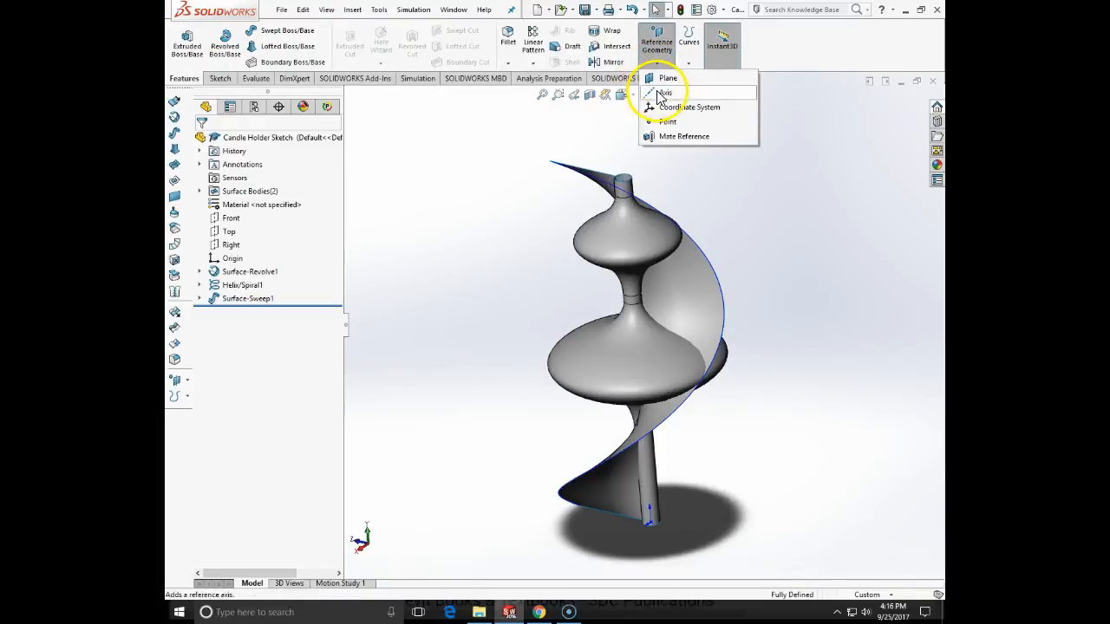
{"action": "left_click", "coordinate": [664, 92]}
{"action": "left_click", "coordinate": [204, 225]}
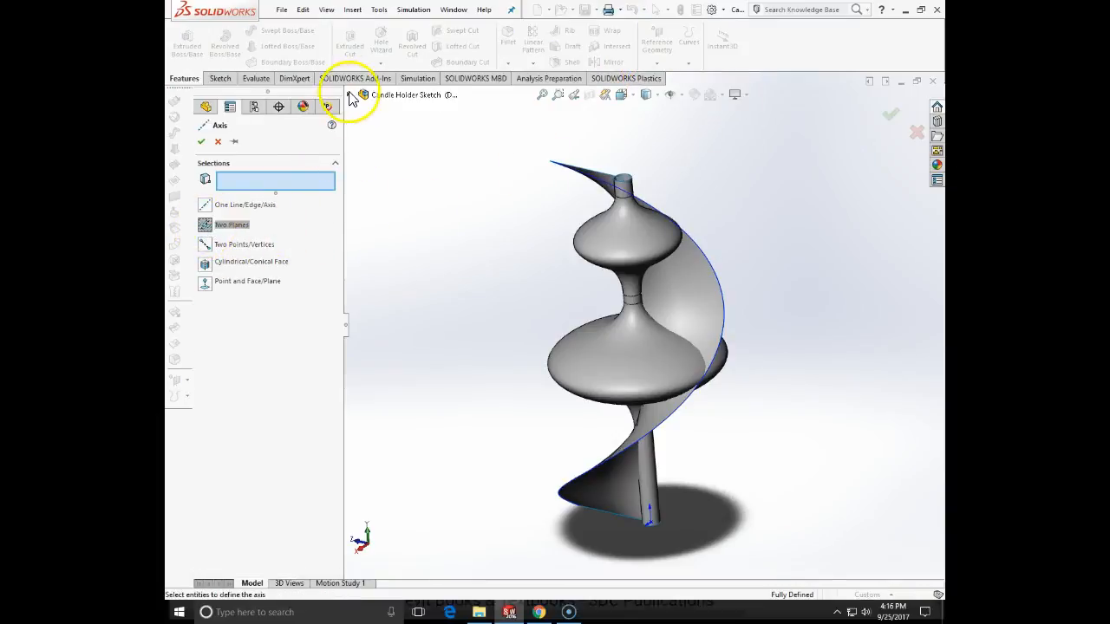
{"action": "left_click", "coordinate": [348, 94]}
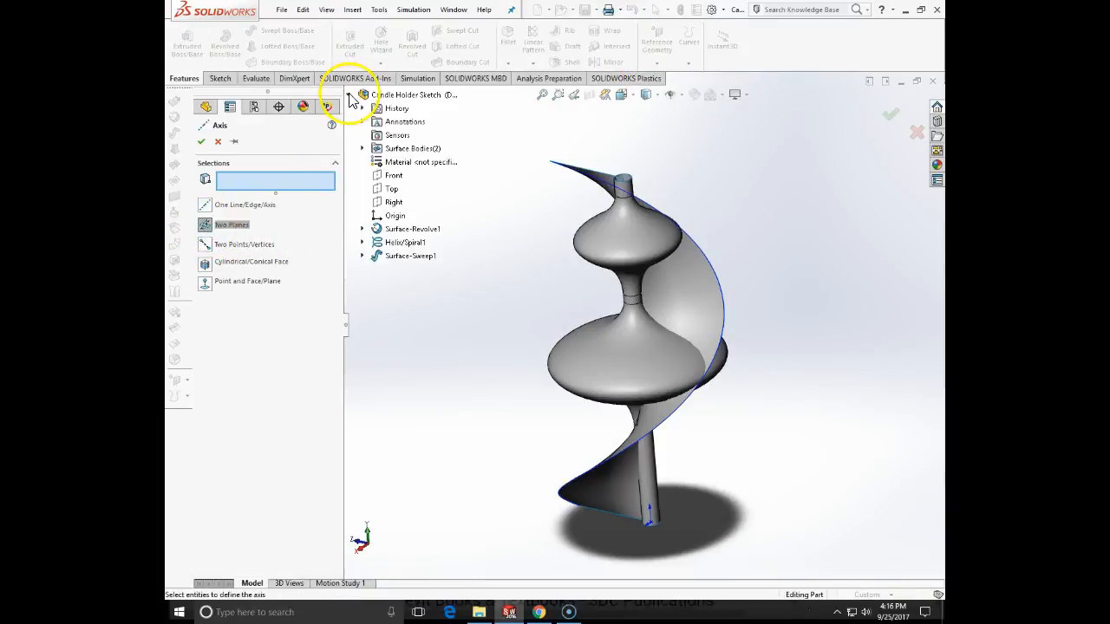
{"action": "left_click", "coordinate": [392, 176]}
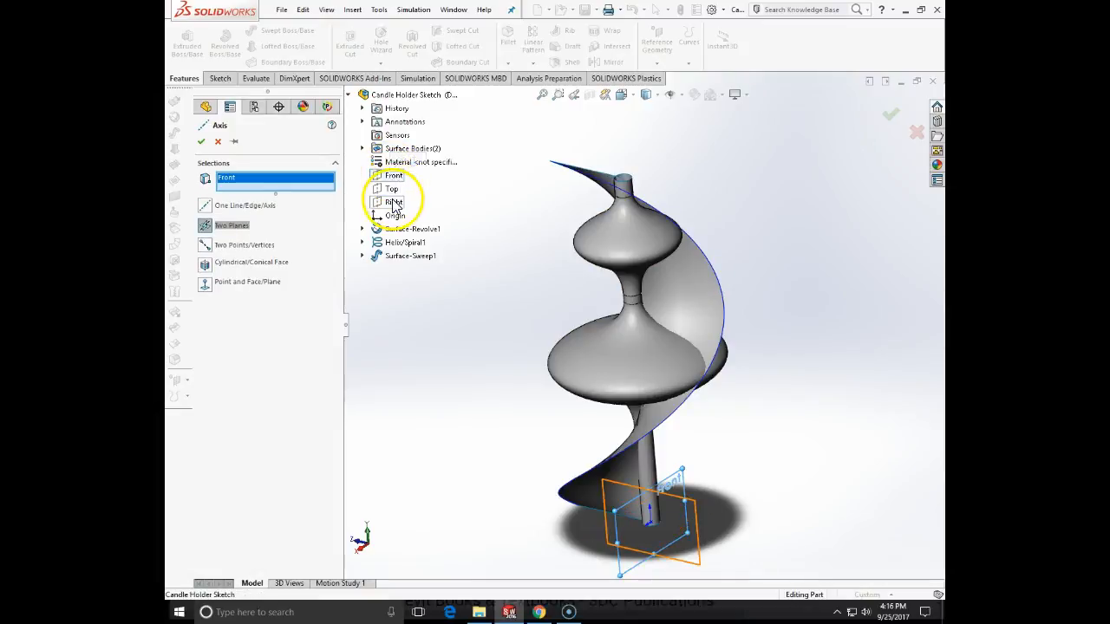
{"action": "left_click", "coordinate": [393, 204]}
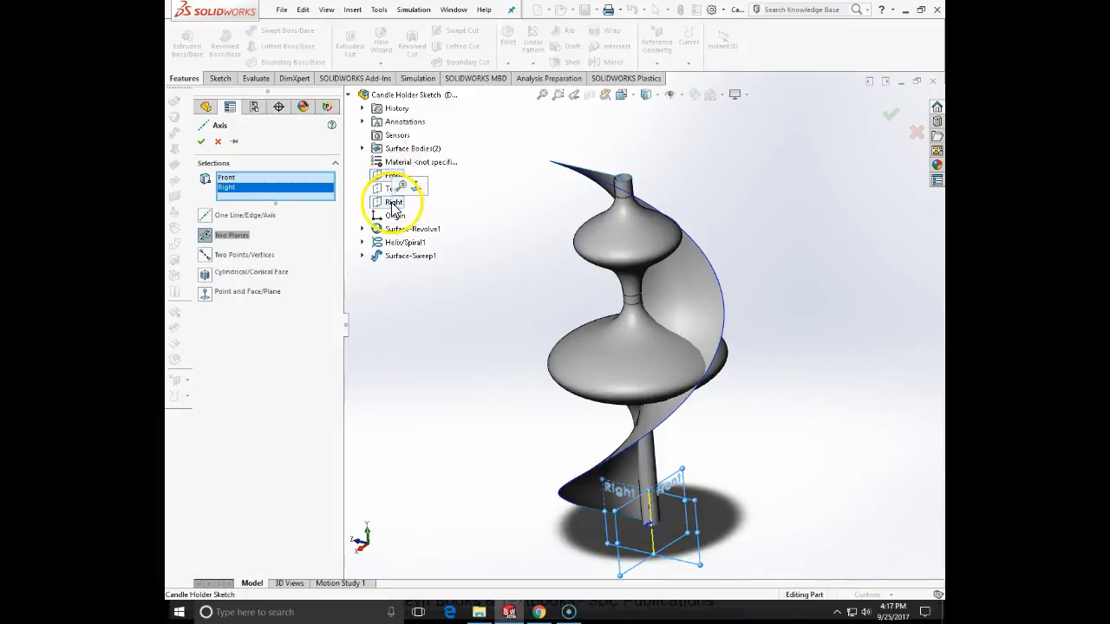
{"action": "left_click", "coordinate": [200, 142]}
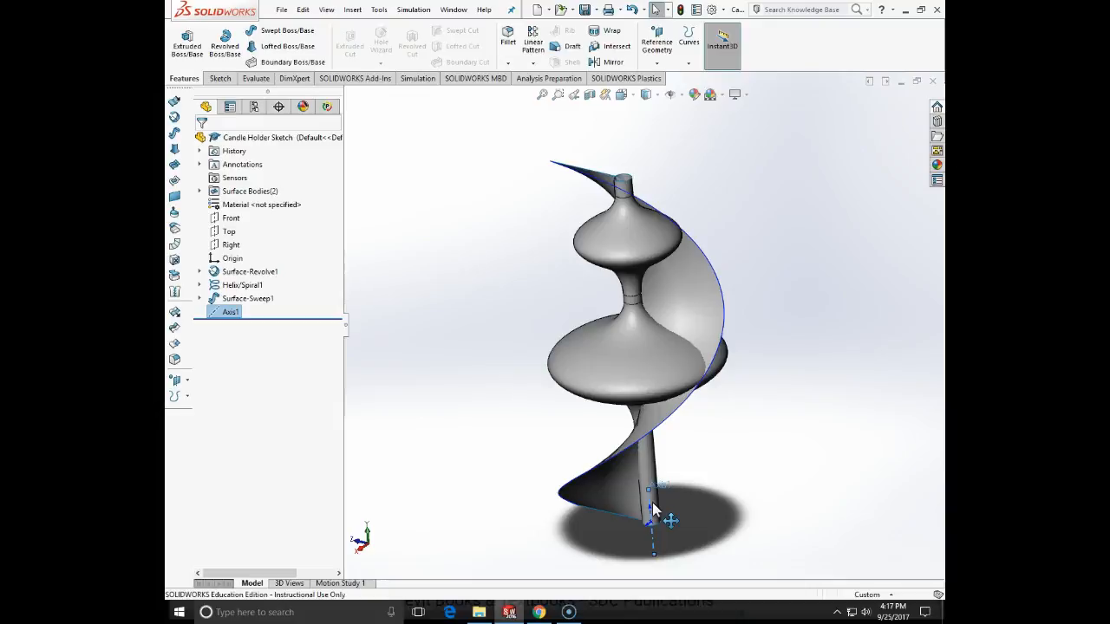
{"action": "left_click", "coordinate": [520, 289]}
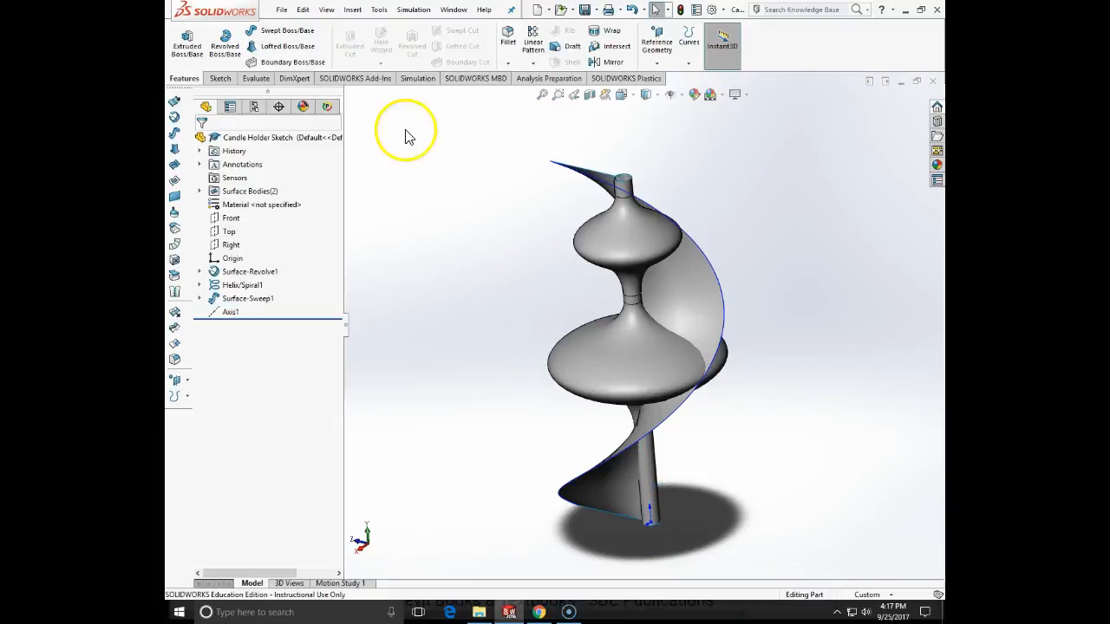
- Start the Intersection Curve sketch tool to open a new 3D sketch
{"action": "left_click", "coordinate": [352, 10]}
{"action": "mouse_move", "coordinate": [388, 152]}
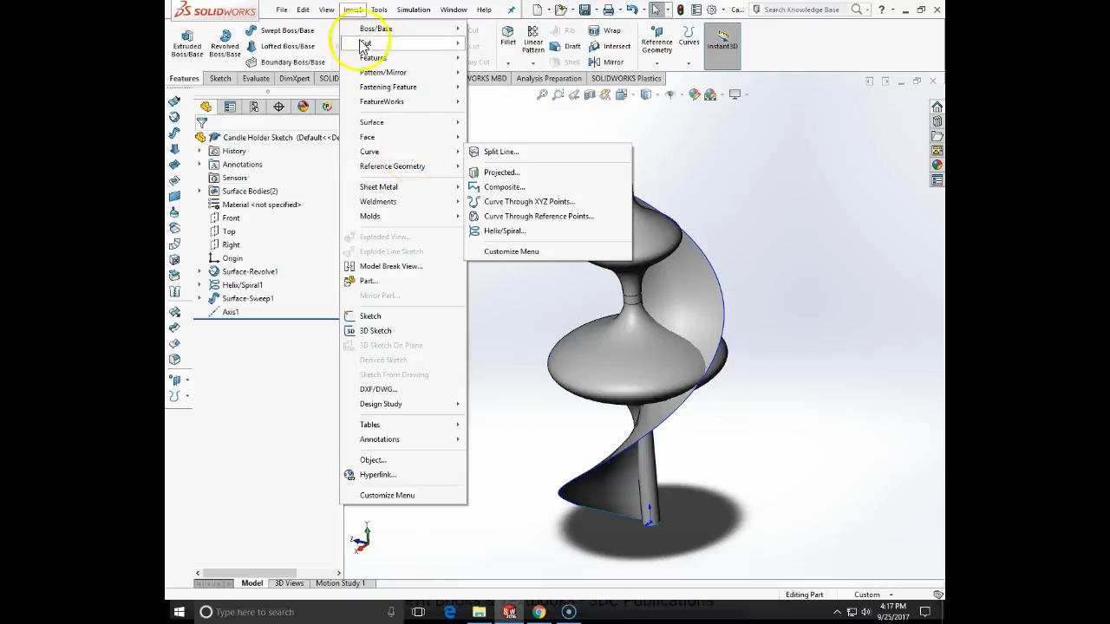
{"action": "left_click", "coordinate": [369, 281]}
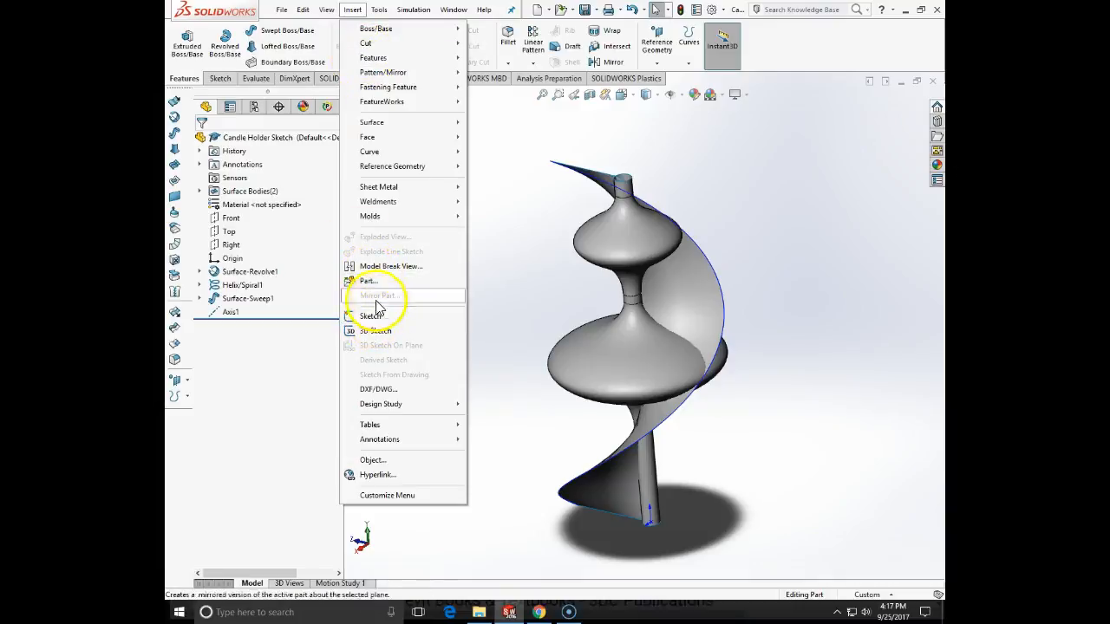
{"action": "mouse_move", "coordinate": [408, 192]}
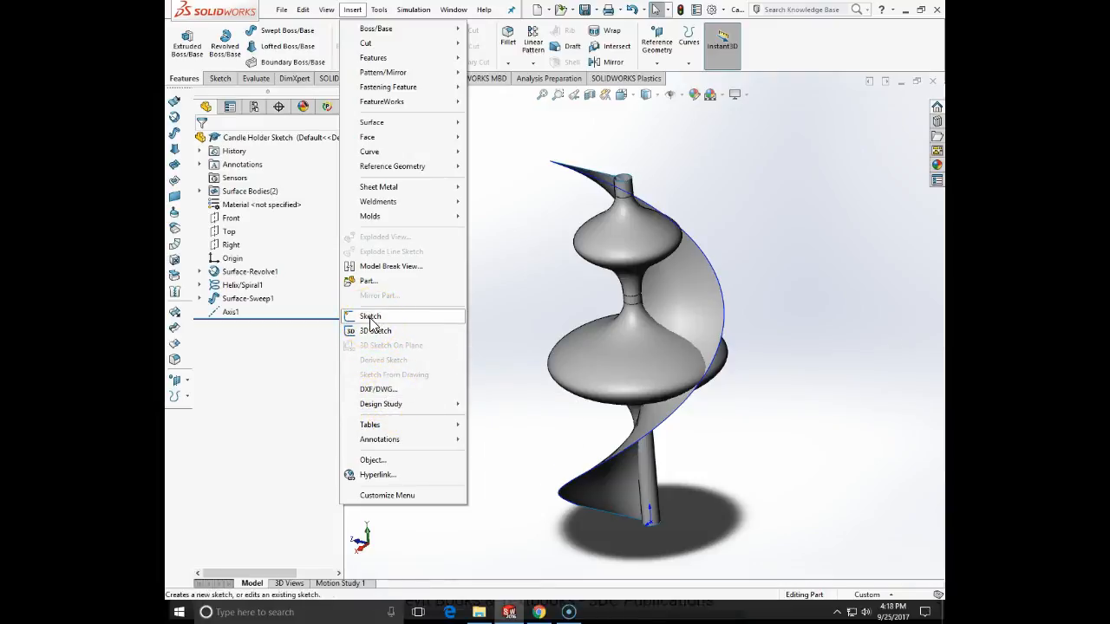
{"action": "mouse_move", "coordinate": [384, 10]}
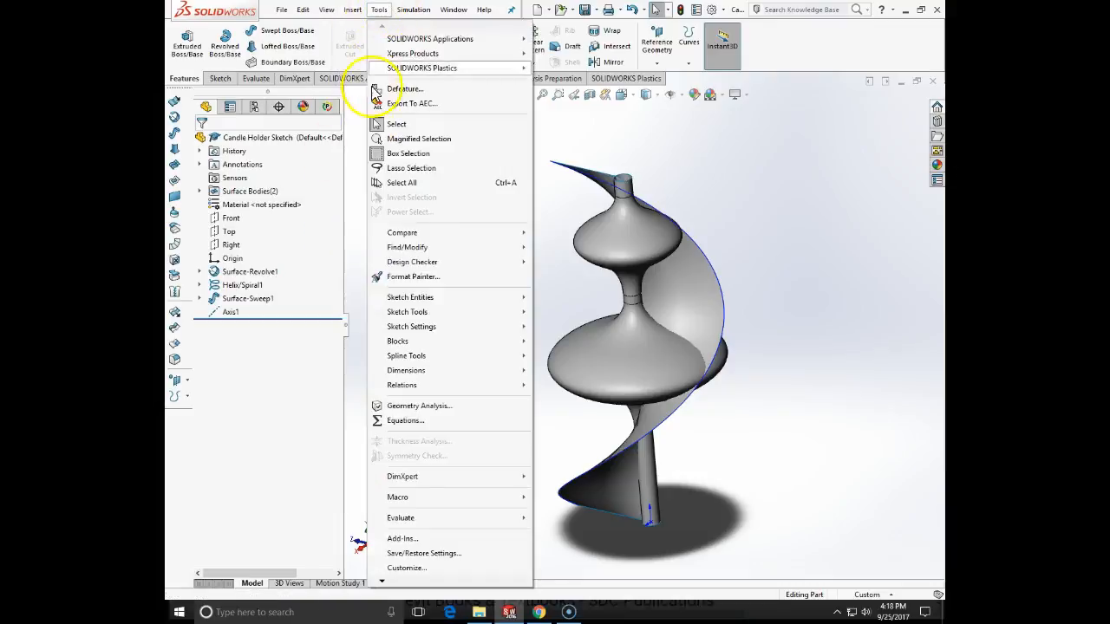
{"action": "mouse_move", "coordinate": [421, 312]}
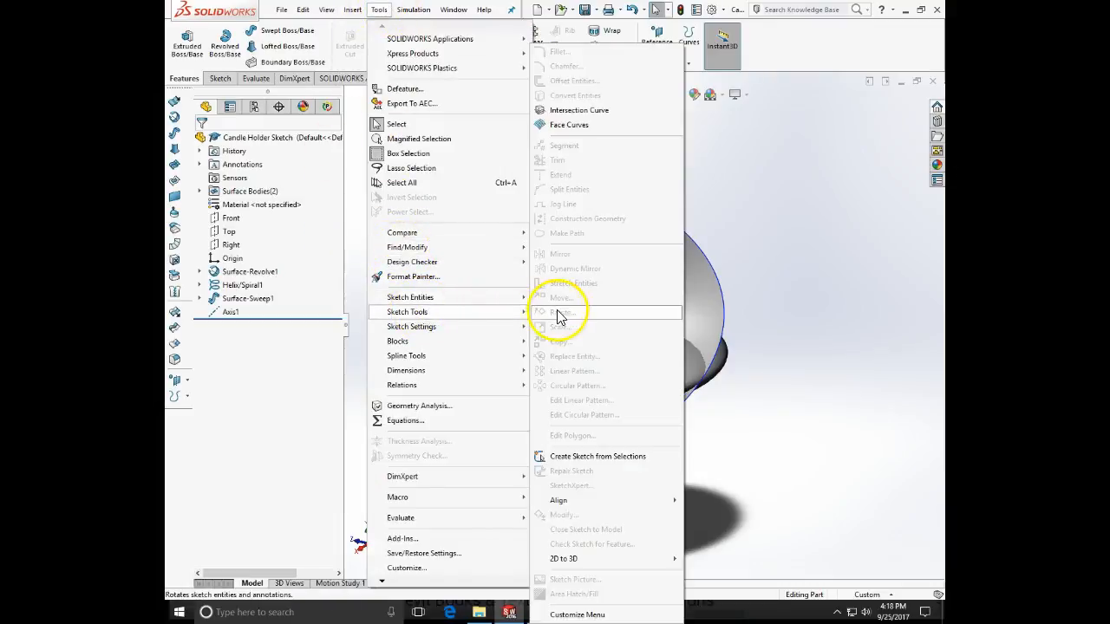
{"action": "left_click", "coordinate": [576, 110]}
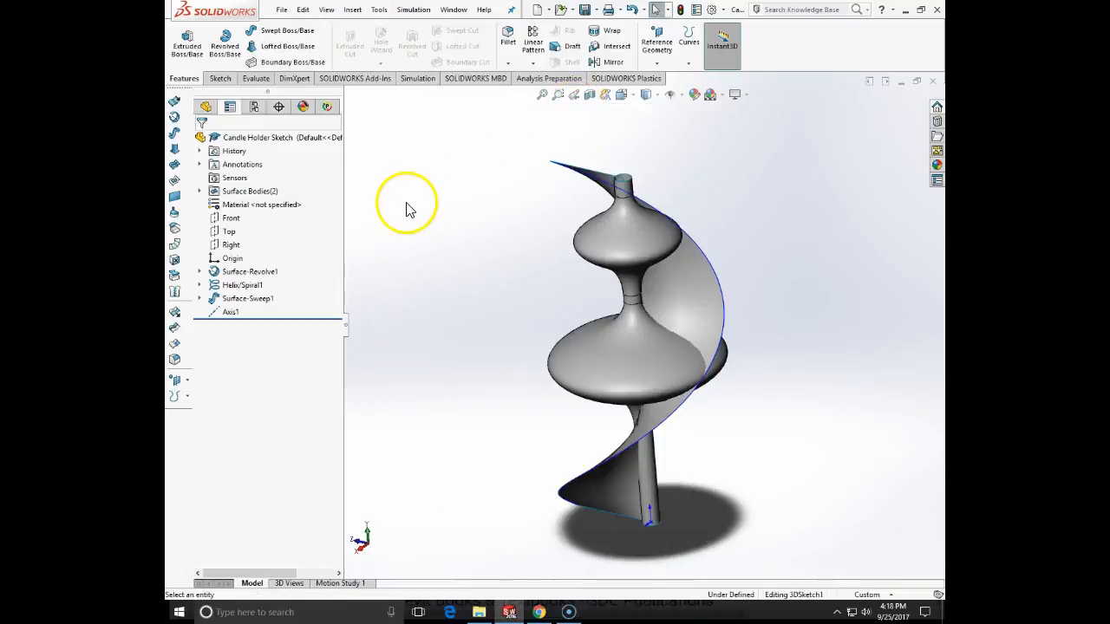
{"action": "middle_click_drag", "start_coordinate": [532, 303], "coordinate": [454, 376]}
{"action": "left_click", "coordinate": [580, 222]}
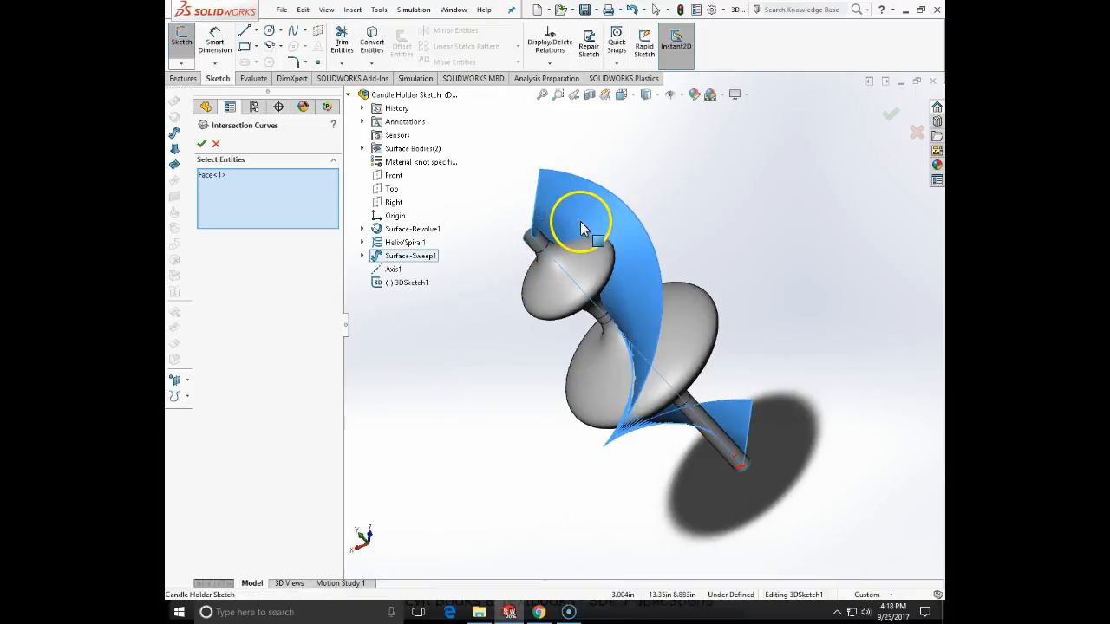
{"action": "left_click", "coordinate": [549, 304]}
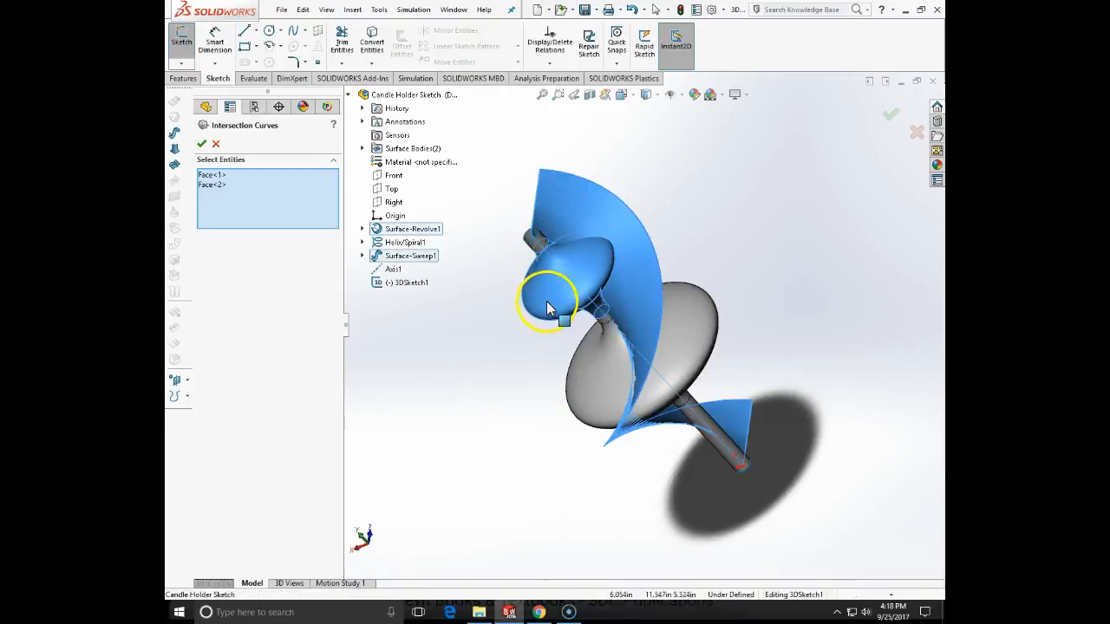
{"action": "left_click", "coordinate": [209, 185]}
{"action": "key", "text": "Delete"}
{"action": "key", "text": "Delete"}
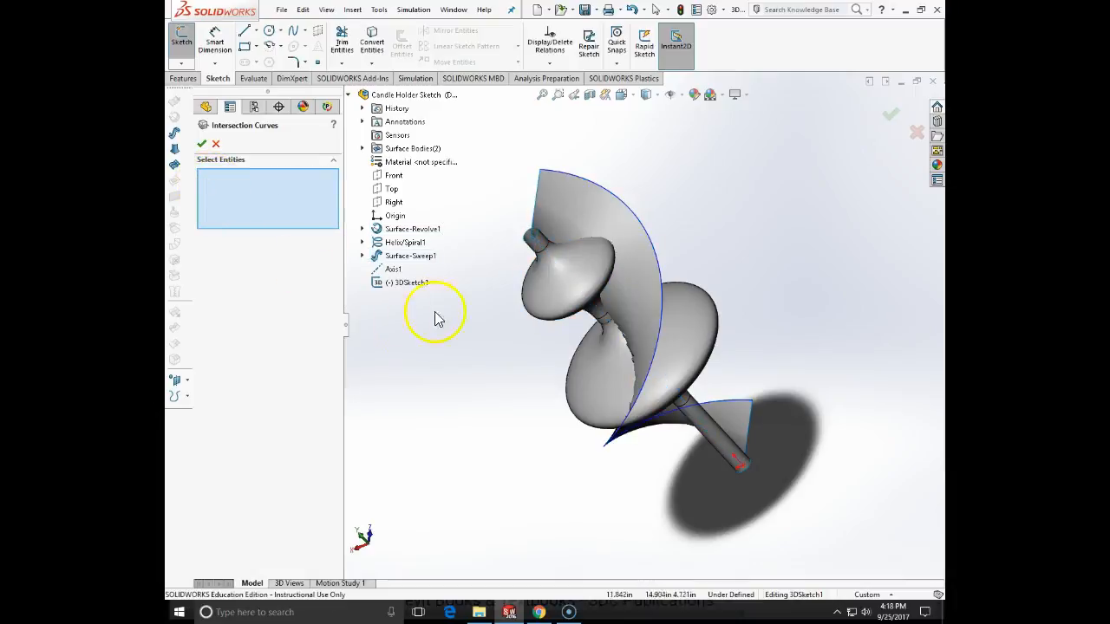
- Create the intersection curve between the swept helical surface and the whole revolved candle holder surface
{"action": "left_click", "coordinate": [406, 259]}
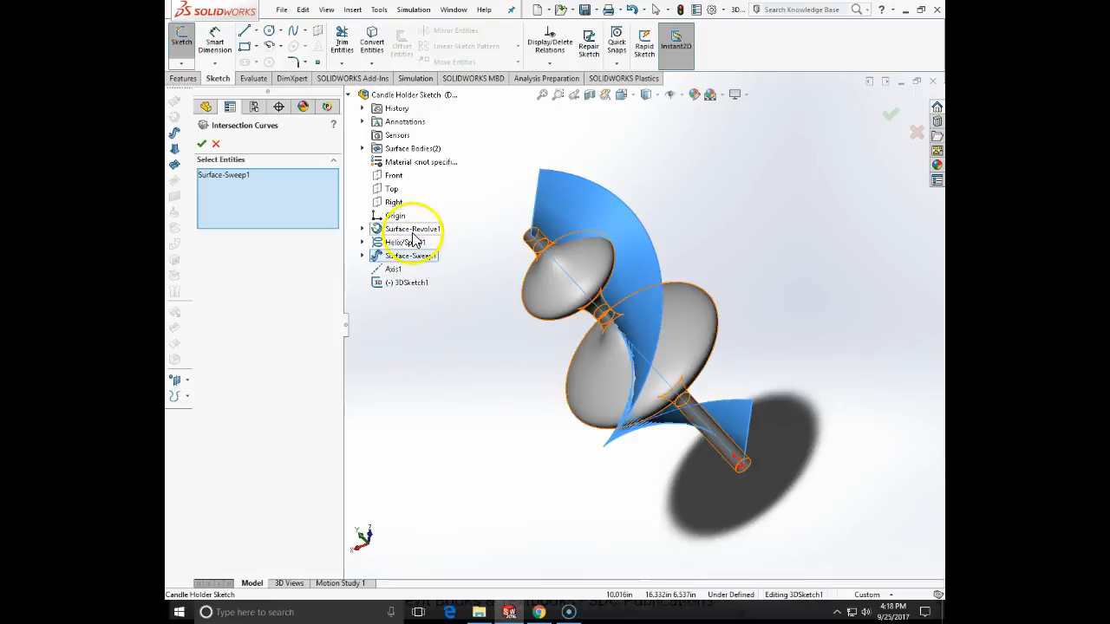
{"action": "left_click", "coordinate": [413, 231]}
{"action": "middle_click_drag", "start_coordinate": [494, 399], "coordinate": [538, 313]}
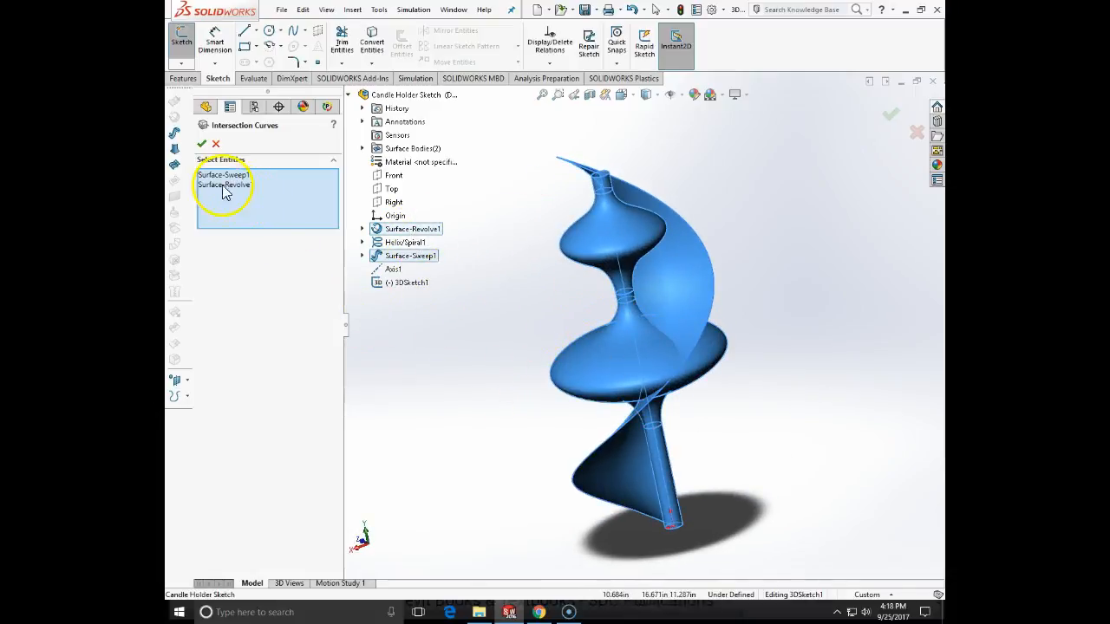
{"action": "left_click", "coordinate": [202, 145]}
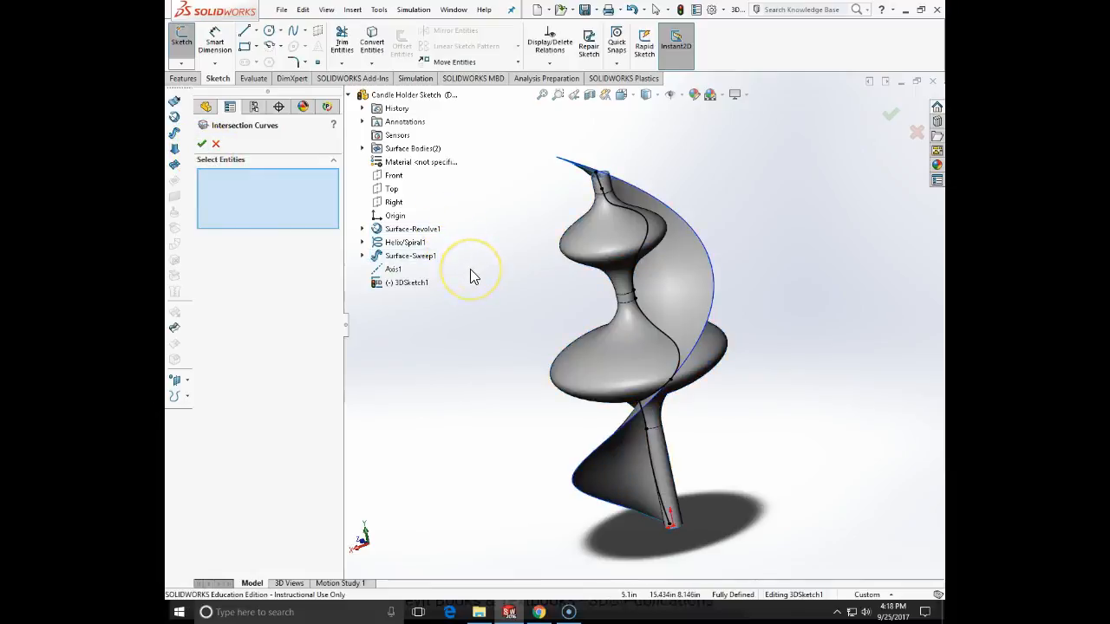
{"action": "left_click", "coordinate": [201, 144]}
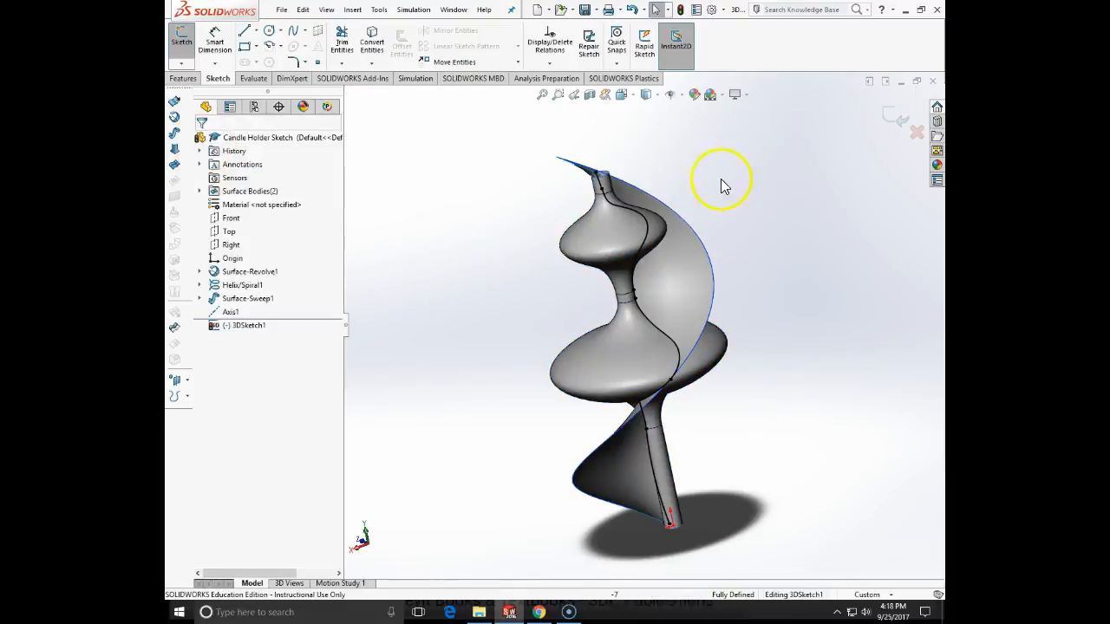
- Examine the intersection curve along the candle holder from several sides and exit the 3D sketch
{"action": "middle_click_drag", "start_coordinate": [716, 231], "coordinate": [867, 181]}
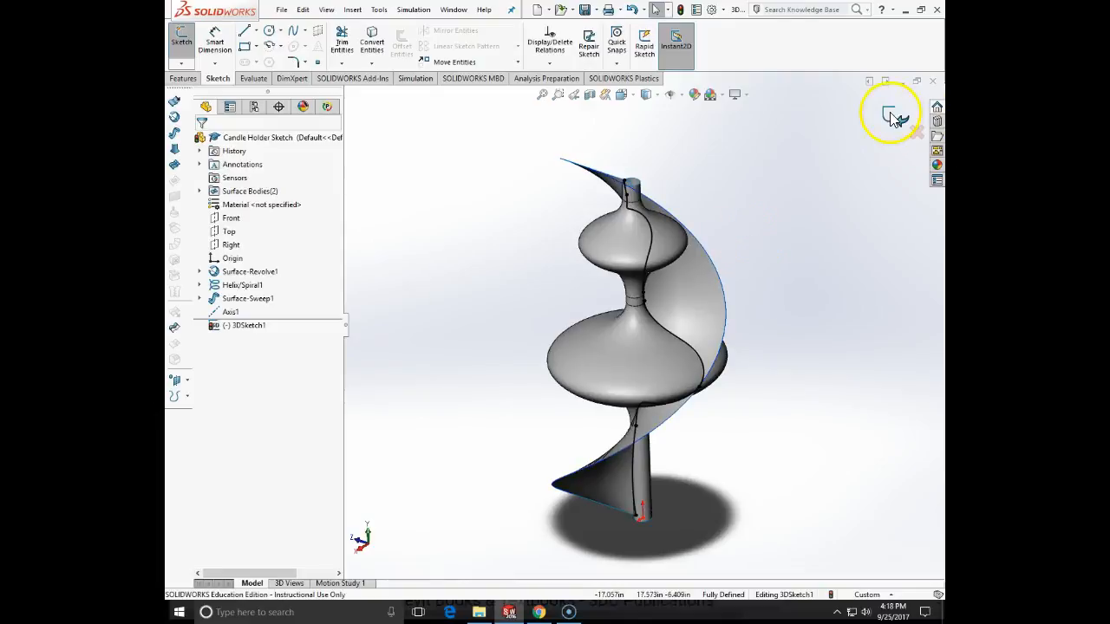
{"action": "middle_click_drag", "start_coordinate": [882, 122], "coordinate": [766, 210]}
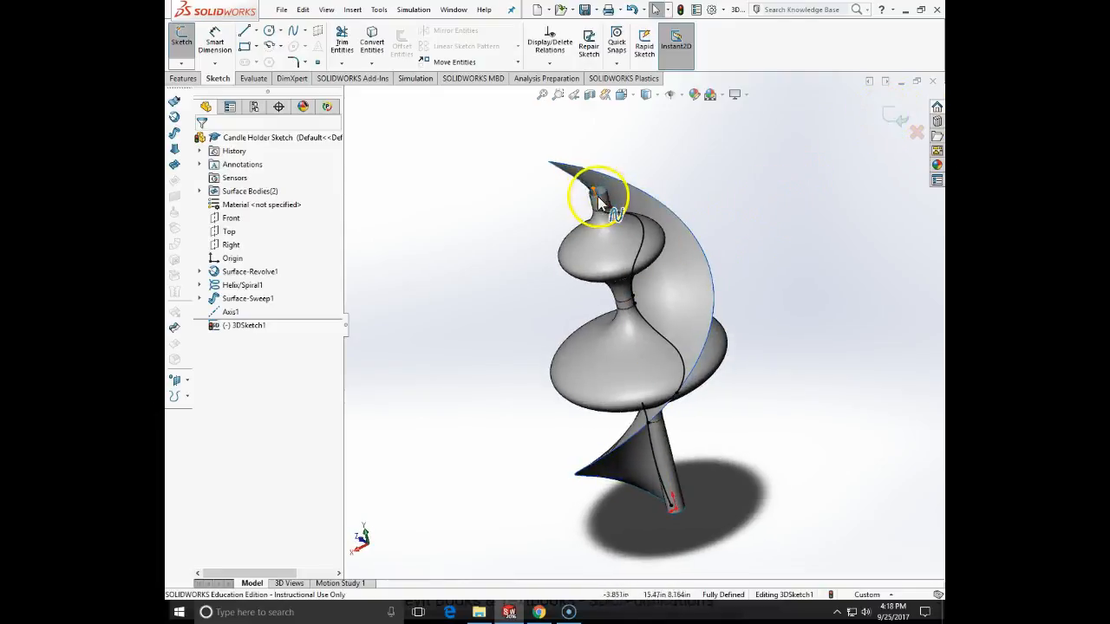
{"action": "middle_click_drag", "start_coordinate": [742, 459], "coordinate": [817, 377]}
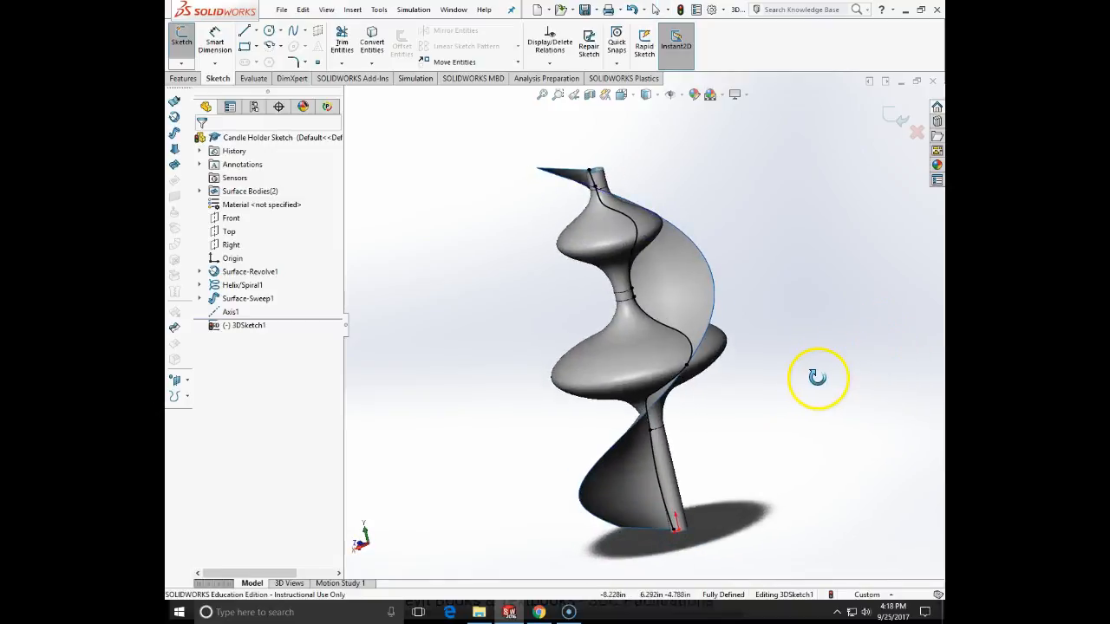
{"action": "left_click", "coordinate": [901, 121]}
{"action": "mouse_move", "coordinate": [795, 255]}
{"action": "middle_mouse_down"}
{"action": "mouse_move", "coordinate": [799, 310]}
{"action": "mouse_move", "coordinate": [818, 318]}
{"action": "mouse_move", "coordinate": [801, 339]}
{"action": "mouse_move", "coordinate": [823, 325]}
{"action": "middle_mouse_up"}
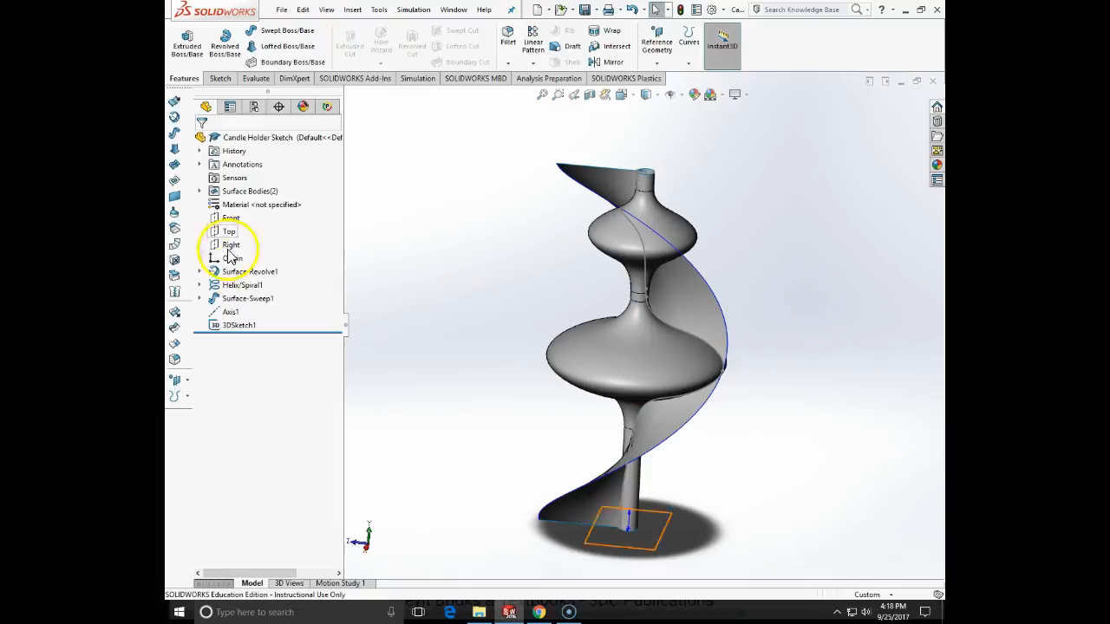
- Hide the revolved surface body, the swept surface body and the helix, leaving the 3D intersection curve displayed
{"action": "left_click", "coordinate": [199, 191]}
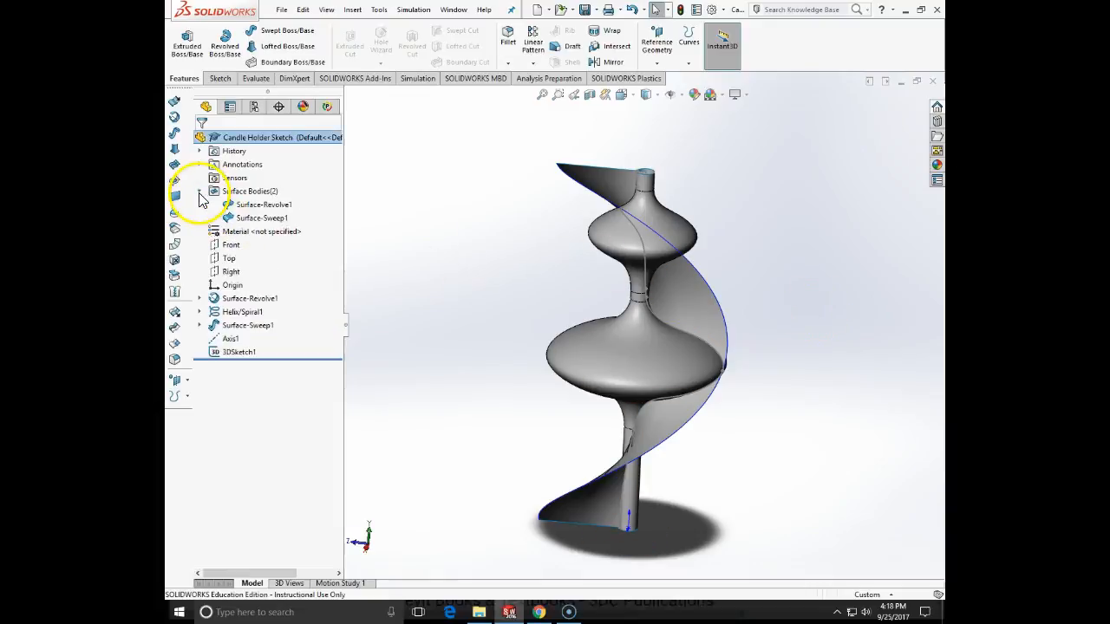
{"action": "right_click", "coordinate": [245, 209]}
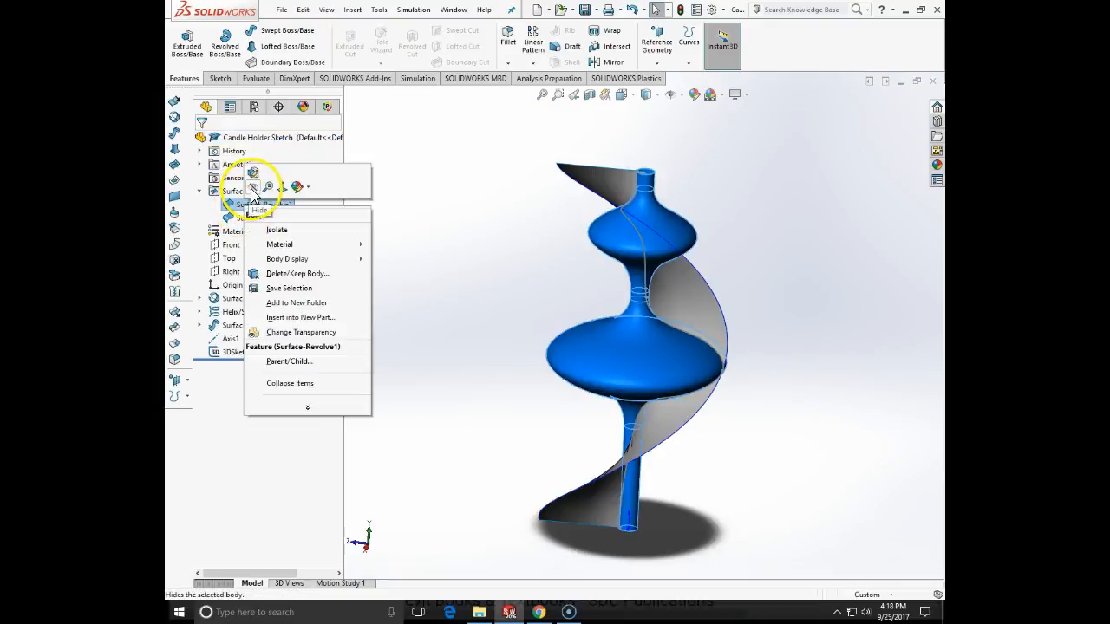
{"action": "left_click", "coordinate": [252, 185]}
{"action": "right_click", "coordinate": [256, 222]}
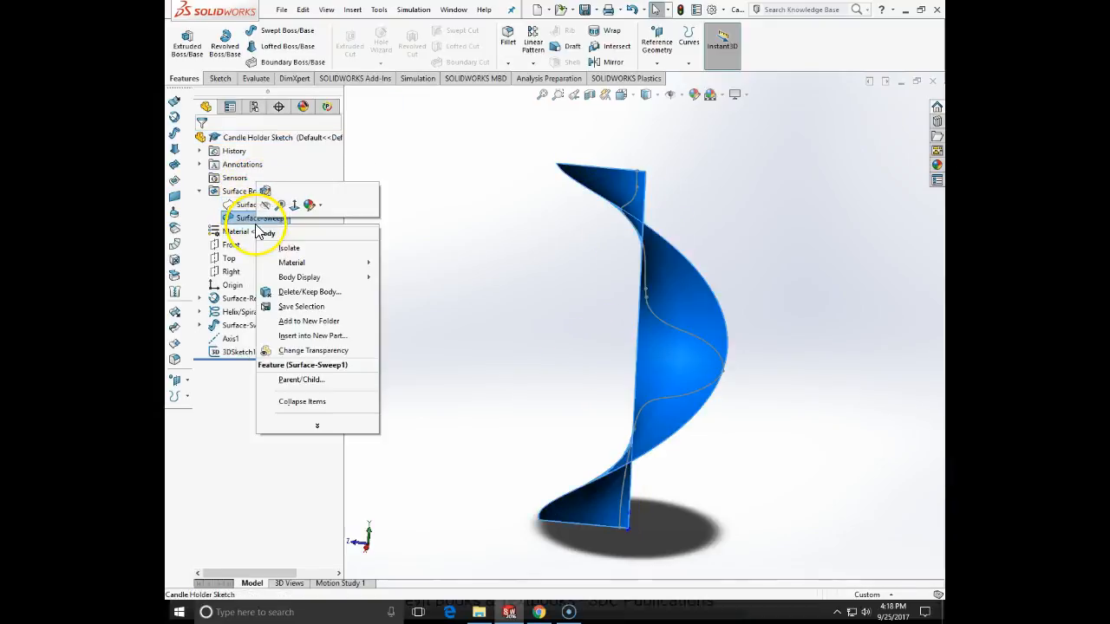
{"action": "left_click", "coordinate": [265, 212]}
{"action": "middle_click_drag", "start_coordinate": [441, 314], "coordinate": [433, 373]}
{"action": "right_click", "coordinate": [243, 312]}
{"action": "left_click", "coordinate": [252, 280]}
{"action": "mouse_move", "coordinate": [458, 346]}
{"action": "middle_mouse_down"}
{"action": "mouse_move", "coordinate": [520, 376]}
{"action": "mouse_move", "coordinate": [494, 335]}
{"action": "mouse_move", "coordinate": [431, 330]}
{"action": "middle_mouse_up"}
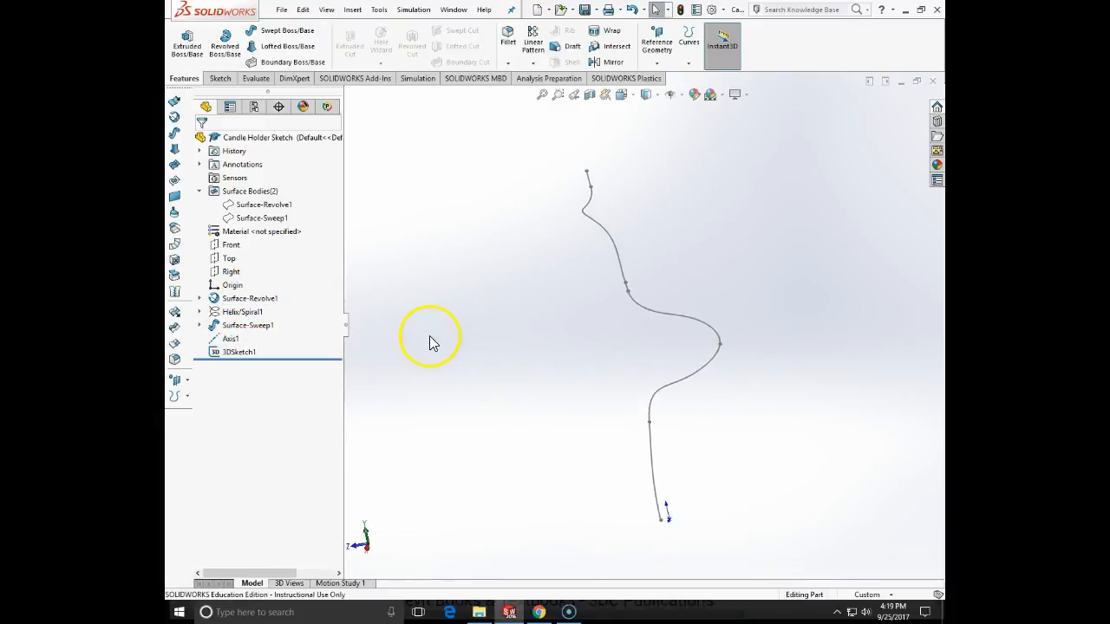
{"action": "left_click", "coordinate": [222, 344]}
{"action": "right_click", "coordinate": [221, 344]}
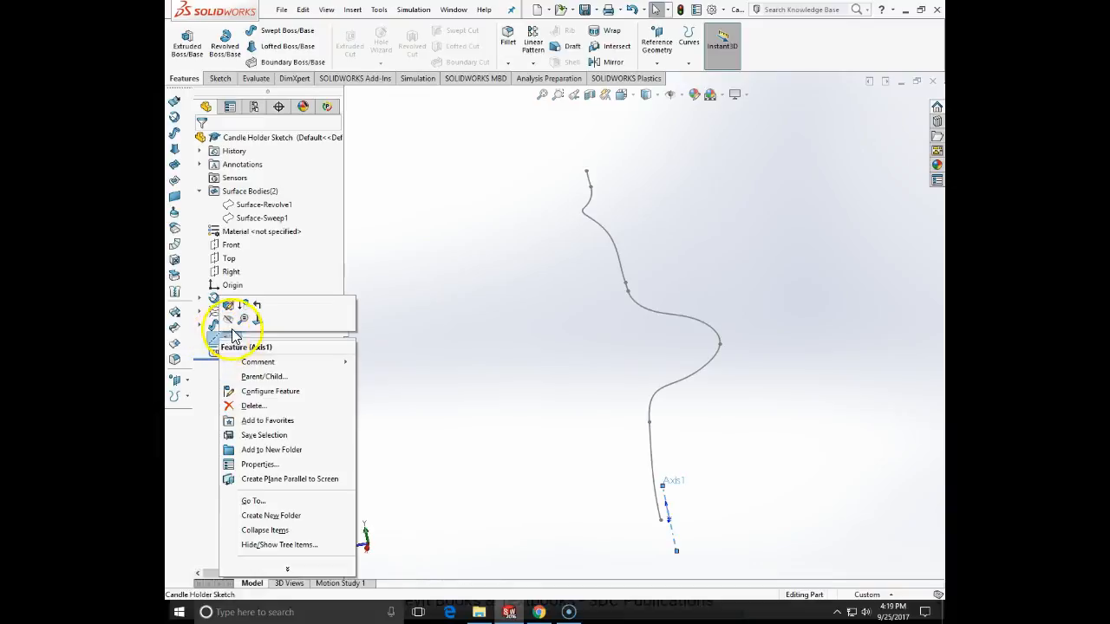
{"action": "left_click", "coordinate": [481, 369]}
- Create a swept boss with a circular profile of 0.260 in diameter along the 3D intersection curve
{"action": "mouse_move", "coordinate": [528, 384]}
{"action": "middle_mouse_down"}
{"action": "mouse_move", "coordinate": [639, 364]}
{"action": "mouse_move", "coordinate": [716, 573]}
{"action": "mouse_move", "coordinate": [668, 426]}
{"action": "mouse_move", "coordinate": [597, 408]}
{"action": "mouse_move", "coordinate": [605, 419]}
{"action": "middle_mouse_up"}
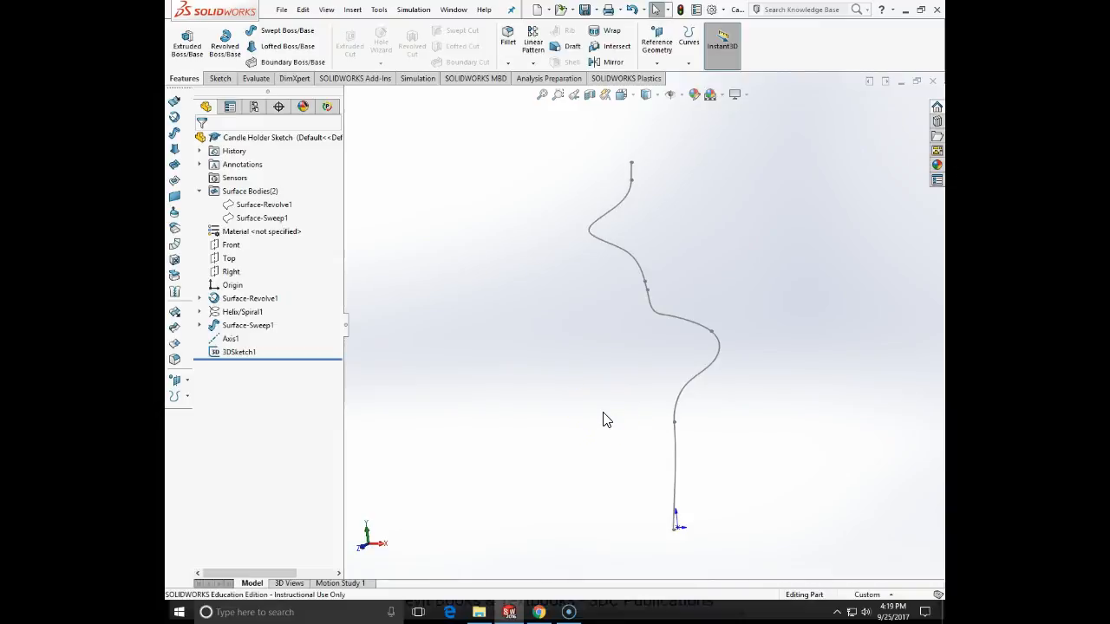
{"action": "left_click", "coordinate": [293, 37]}
{"action": "left_click", "coordinate": [219, 187]}
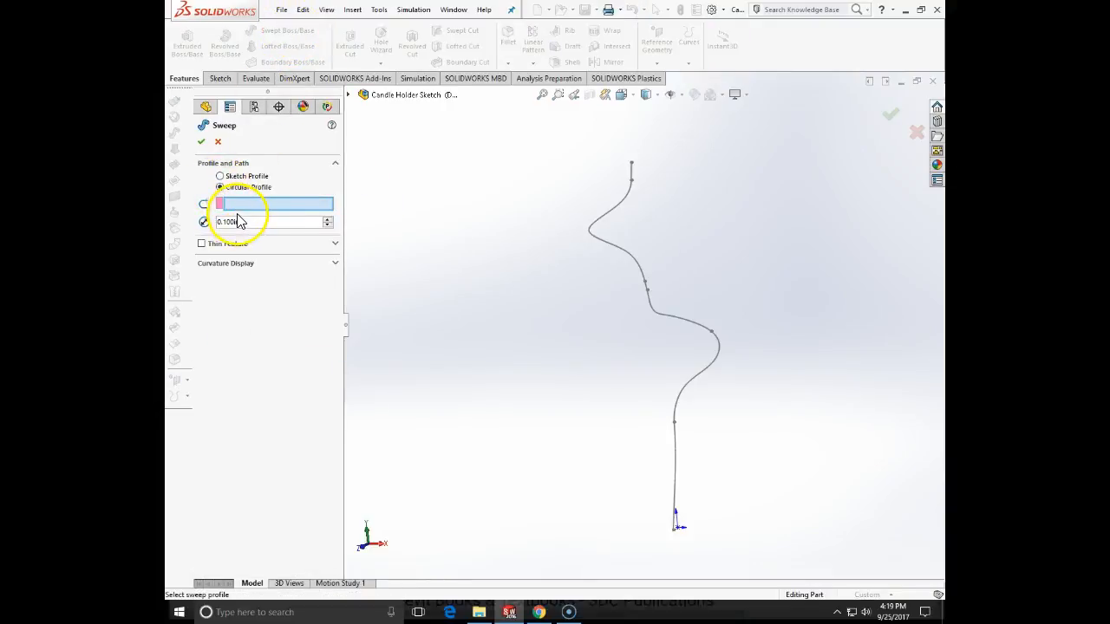
{"action": "left_click_drag", "start_coordinate": [248, 221], "coordinate": [203, 224]}
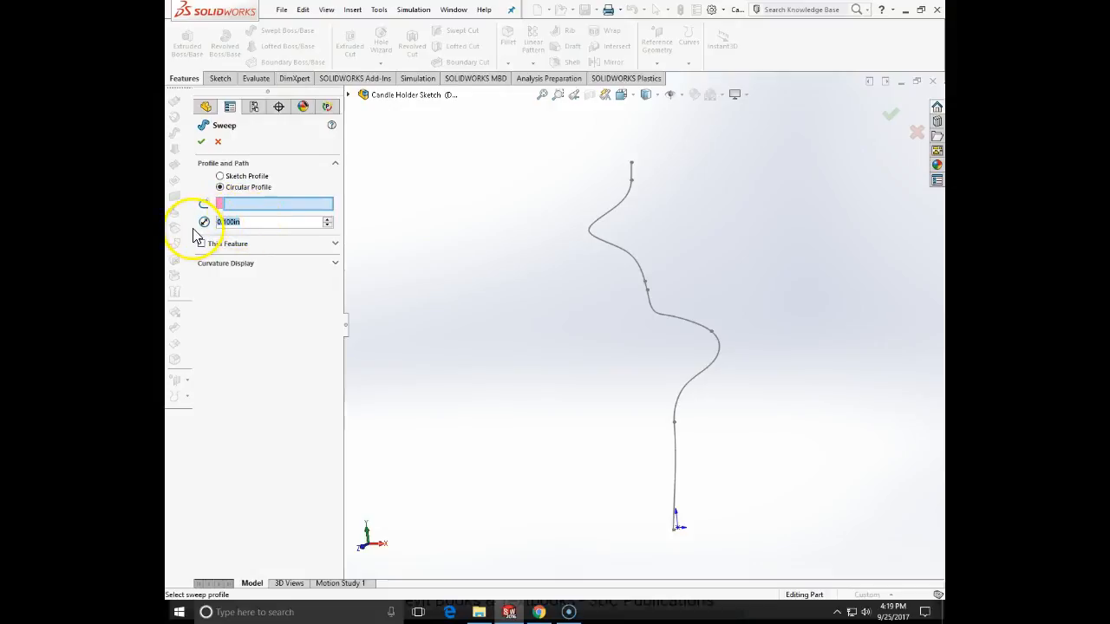
{"action": "type", "text": "2"}
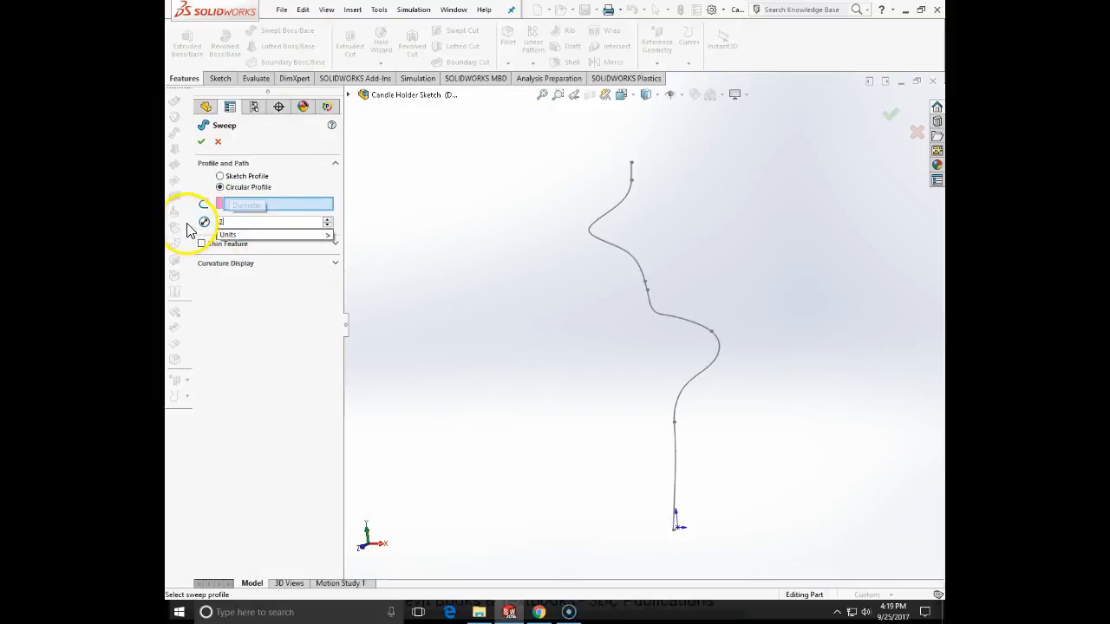
{"action": "key", "text": "Return"}
{"action": "left_click", "coordinate": [240, 207]}
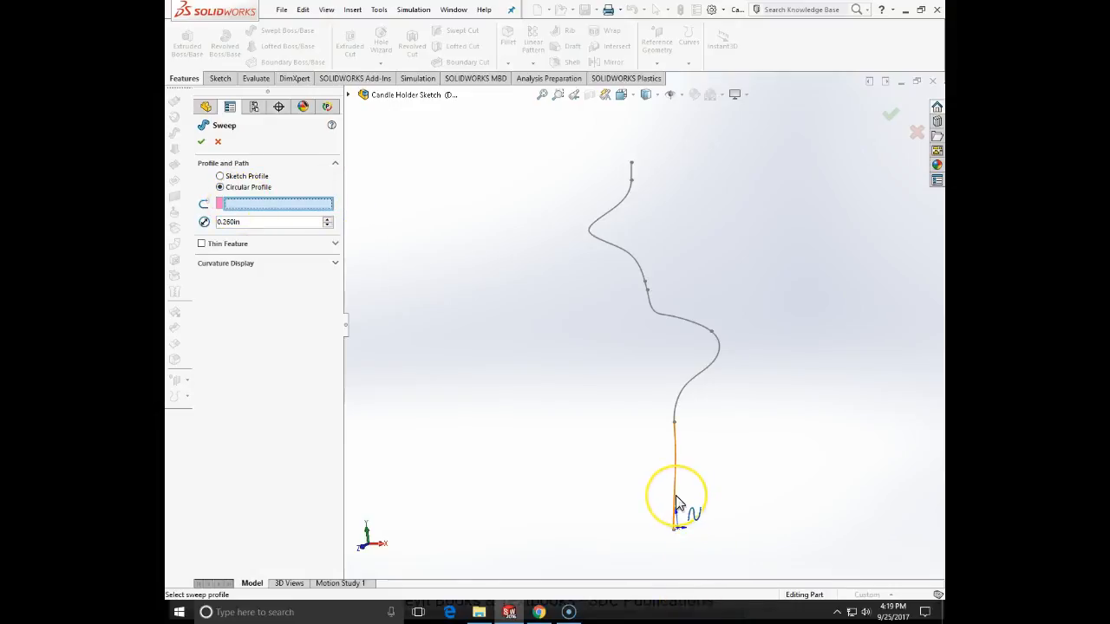
{"action": "left_click", "coordinate": [350, 95]}
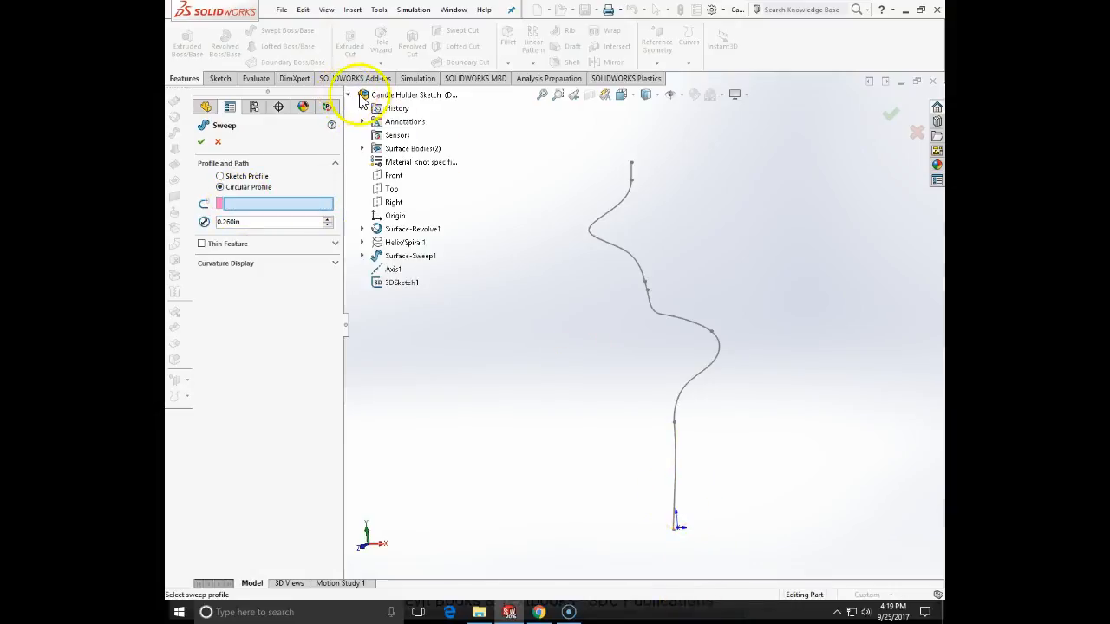
{"action": "left_click", "coordinate": [400, 285]}
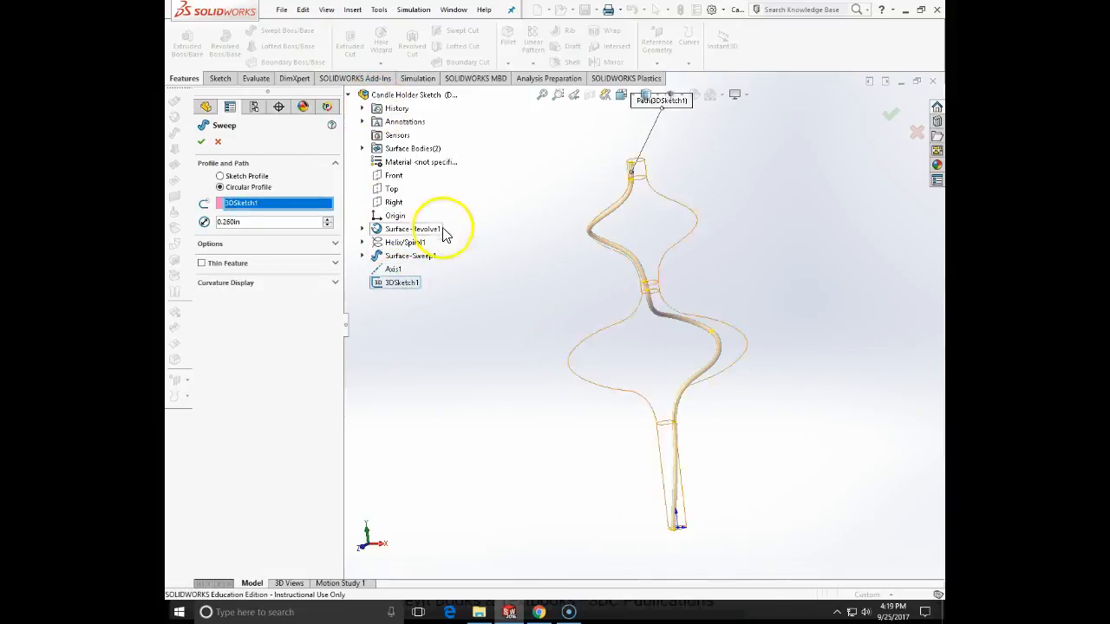
{"action": "left_click", "coordinate": [201, 143]}
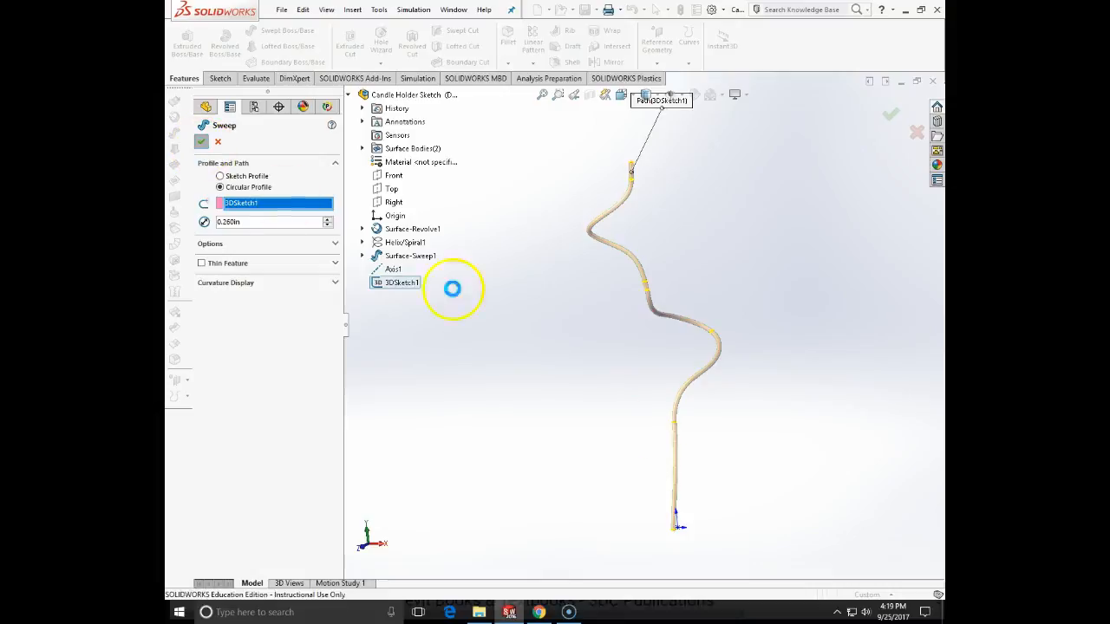
- Circular-pattern the swept rod around the central axis with 12 equally spaced instances over 360 degrees
{"action": "middle_click_drag", "start_coordinate": [828, 275], "coordinate": [731, 317]}
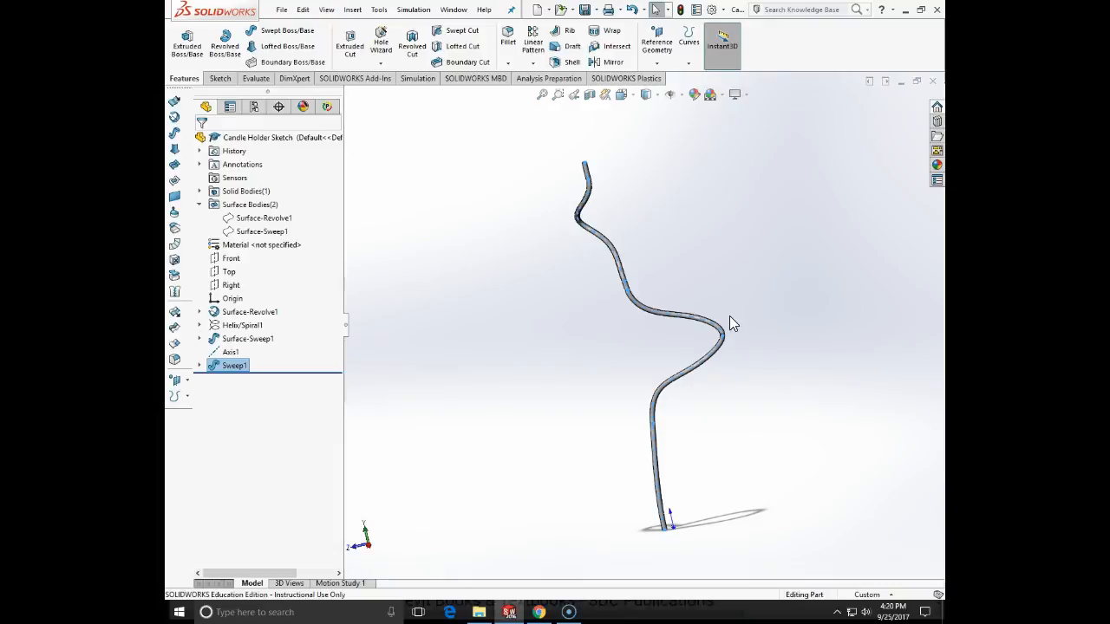
{"action": "left_click", "coordinate": [660, 236]}
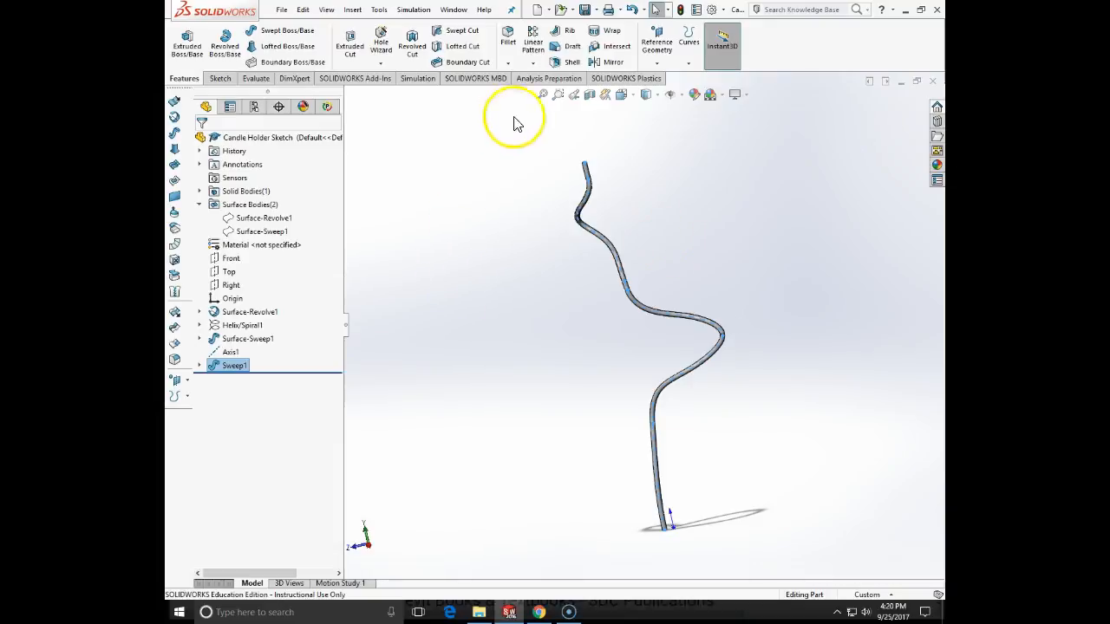
{"action": "left_click", "coordinate": [532, 63]}
{"action": "left_click", "coordinate": [539, 93]}
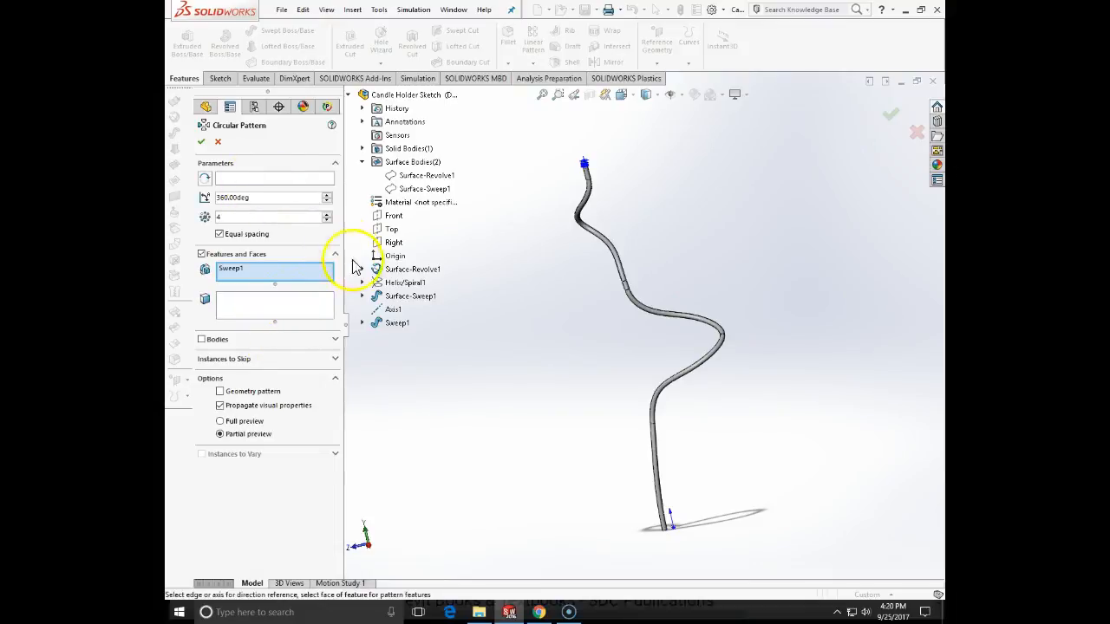
{"action": "left_click", "coordinate": [391, 310]}
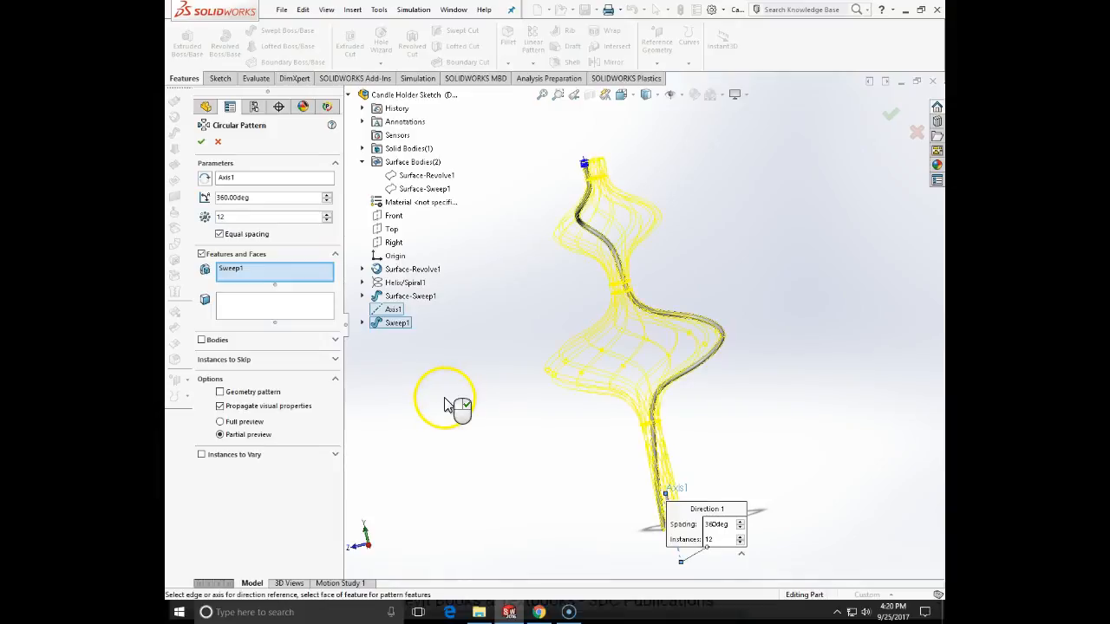
{"action": "middle_click_drag", "start_coordinate": [478, 356], "coordinate": [528, 426]}
{"action": "left_click", "coordinate": [202, 339]}
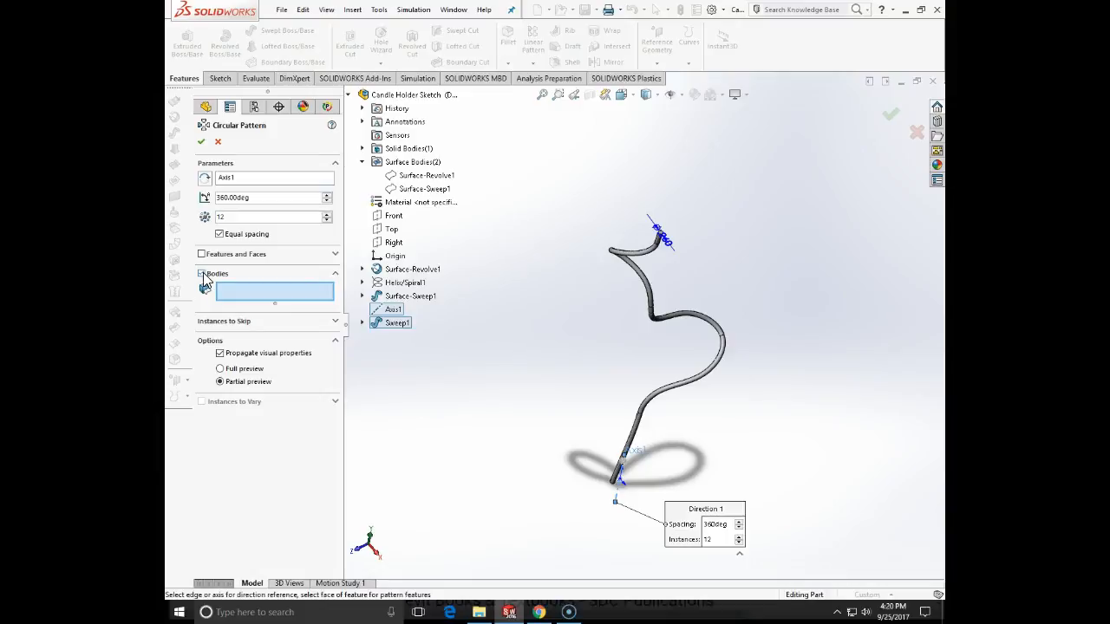
{"action": "left_click", "coordinate": [336, 322]}
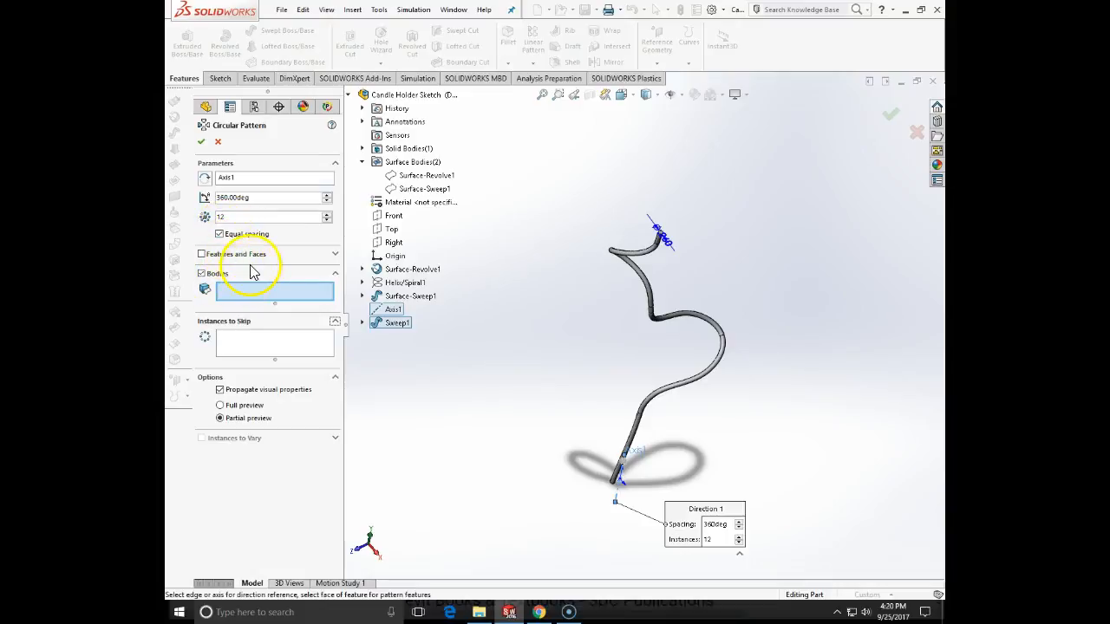
{"action": "left_click", "coordinate": [201, 273]}
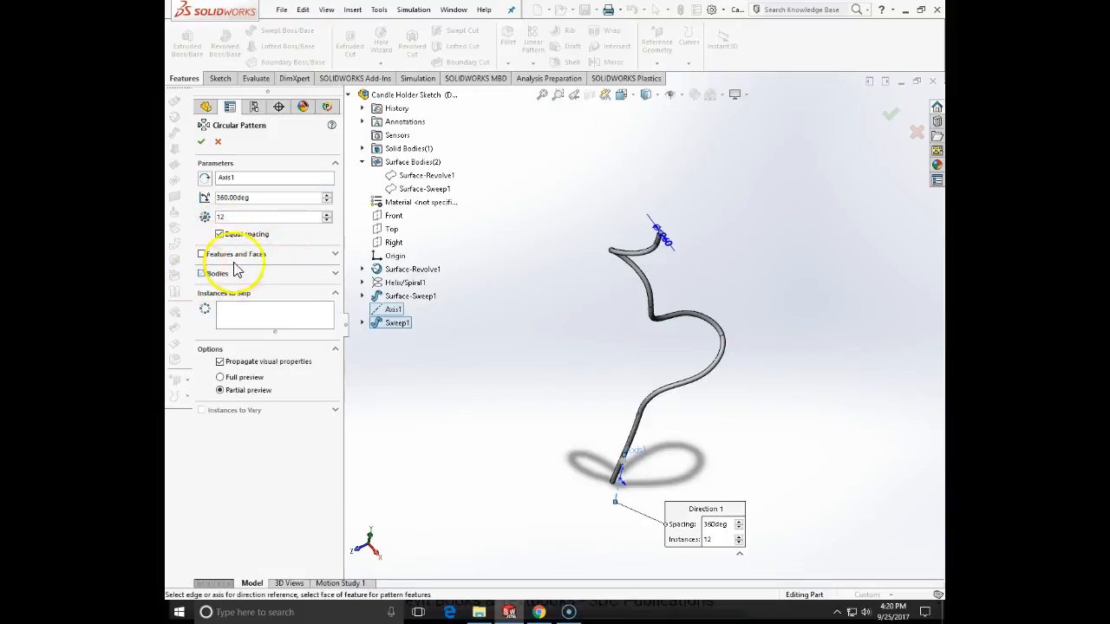
{"action": "left_click", "coordinate": [336, 254]}
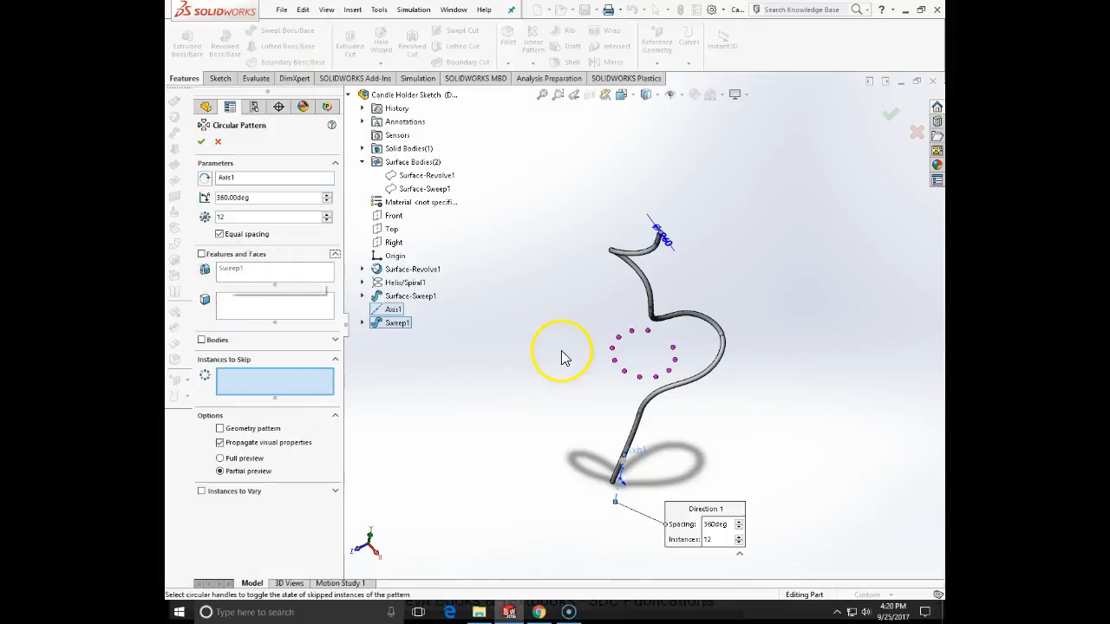
{"action": "left_click", "coordinate": [202, 143]}
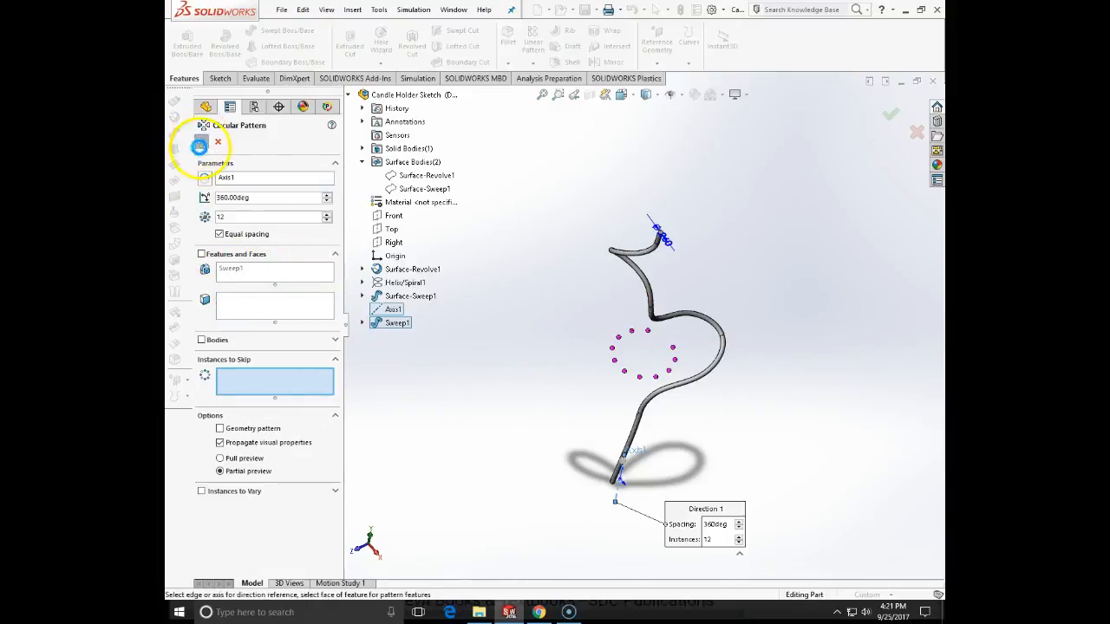
{"action": "left_click", "coordinate": [522, 476]}
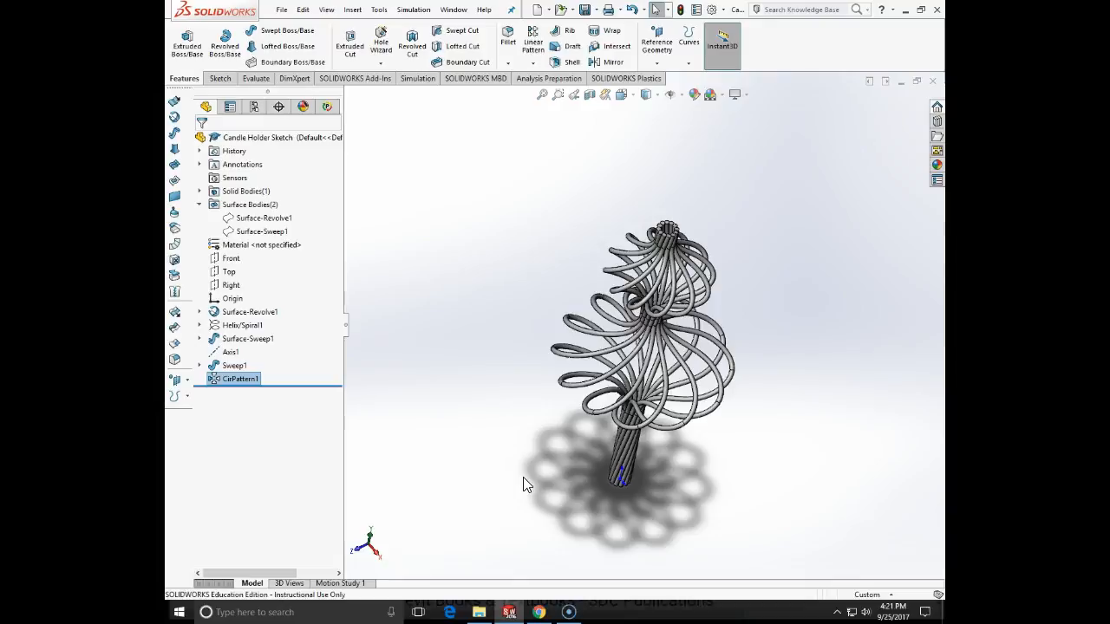
- Examine the patterned rods of the candle holder up close at the upper end and along the body from several sides
{"action": "scroll", "coordinate": [664, 250], "scroll_direction": "down", "scroll_amount": 10}
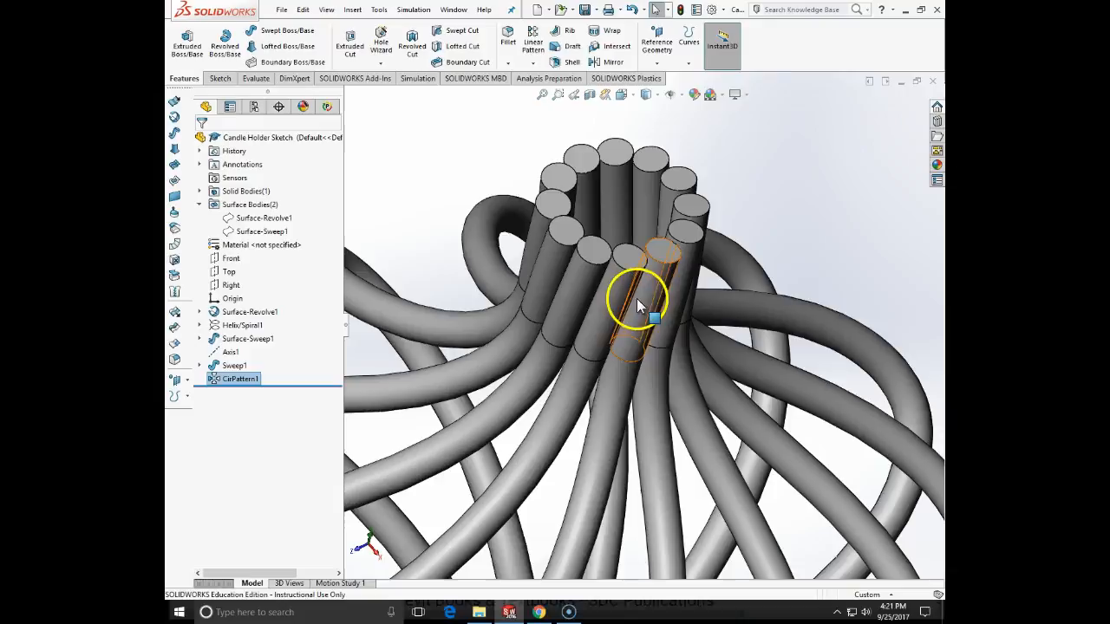
{"action": "scroll", "coordinate": [634, 298], "scroll_direction": "down", "scroll_amount": 3}
{"action": "scroll", "coordinate": [668, 234], "scroll_direction": "up", "scroll_amount": 6}
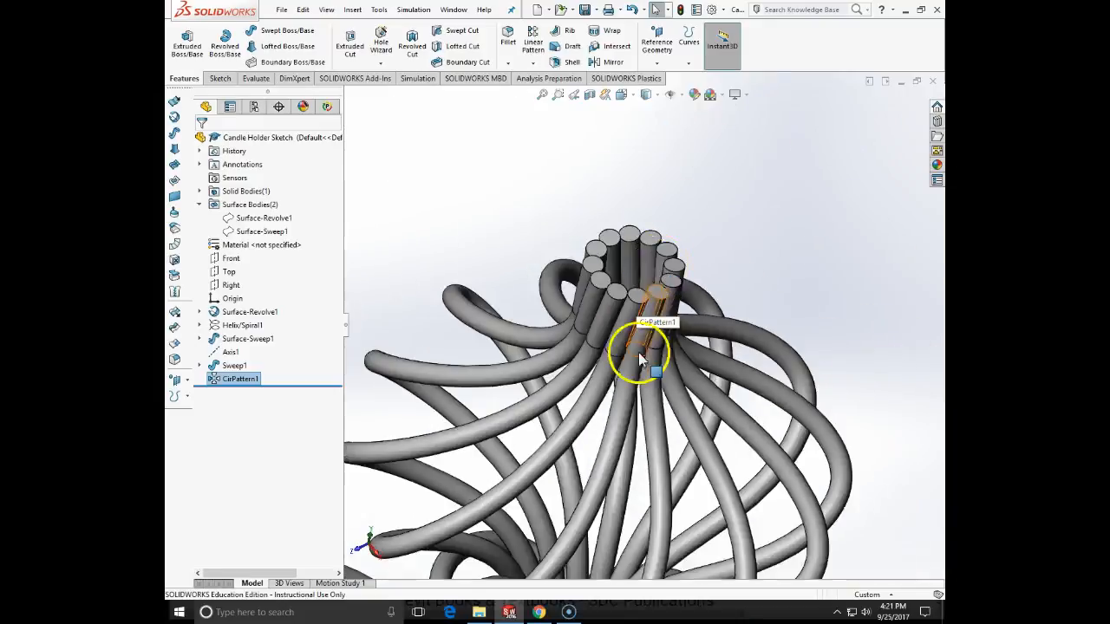
{"action": "scroll", "coordinate": [640, 359], "scroll_direction": "up", "scroll_amount": 8}
{"action": "middle_click_drag", "start_coordinate": [639, 384], "coordinate": [625, 405]}
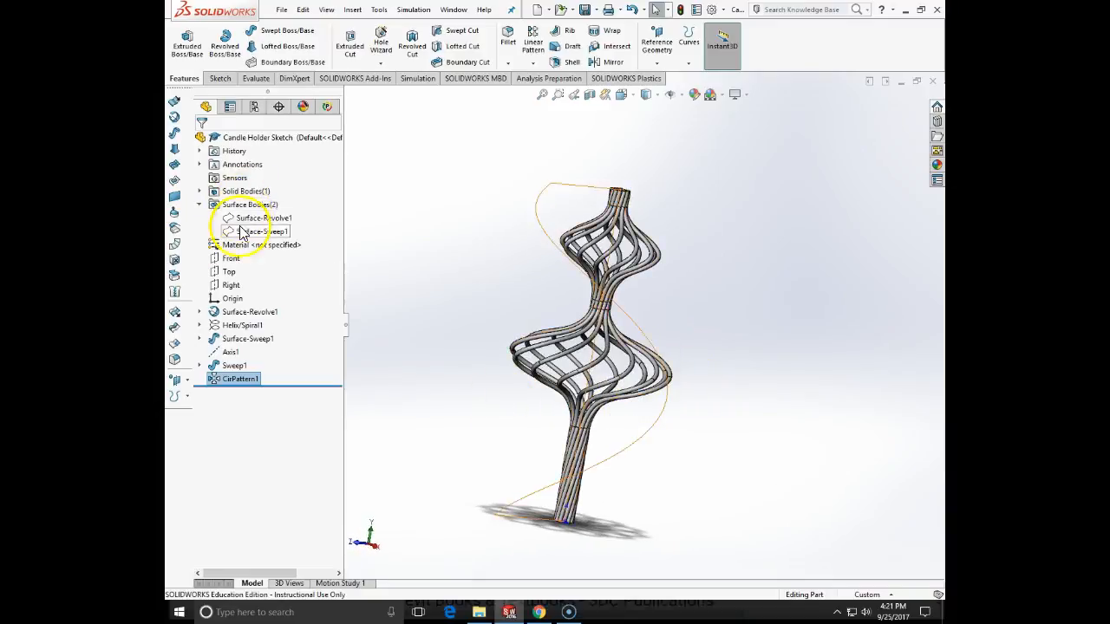
{"action": "scroll", "coordinate": [598, 408], "scroll_direction": "down", "scroll_amount": 5}
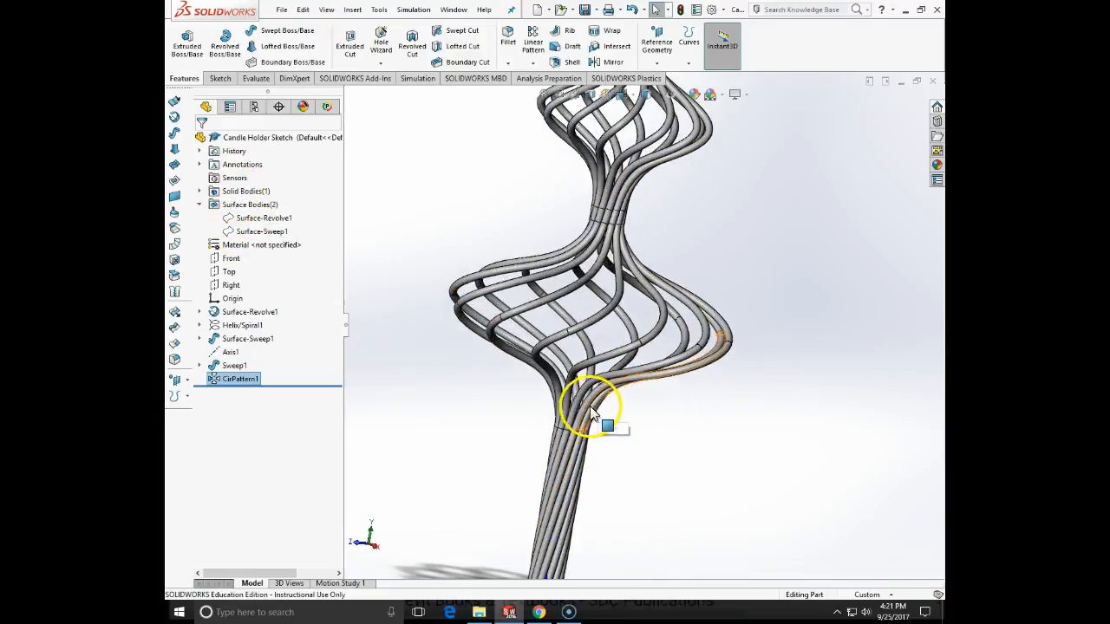
{"action": "scroll", "coordinate": [592, 409], "scroll_direction": "up", "scroll_amount": 3}
{"action": "mouse_move", "coordinate": [625, 439]}
{"action": "middle_mouse_down"}
{"action": "mouse_move", "coordinate": [619, 384]}
{"action": "mouse_move", "coordinate": [636, 423]}
{"action": "mouse_move", "coordinate": [607, 442]}
{"action": "mouse_move", "coordinate": [639, 391]}
{"action": "mouse_move", "coordinate": [773, 426]}
{"action": "mouse_move", "coordinate": [582, 406]}
{"action": "mouse_move", "coordinate": [511, 416]}
{"action": "mouse_move", "coordinate": [521, 459]}
{"action": "mouse_move", "coordinate": [665, 408]}
{"action": "mouse_move", "coordinate": [690, 490]}
{"action": "middle_mouse_up"}
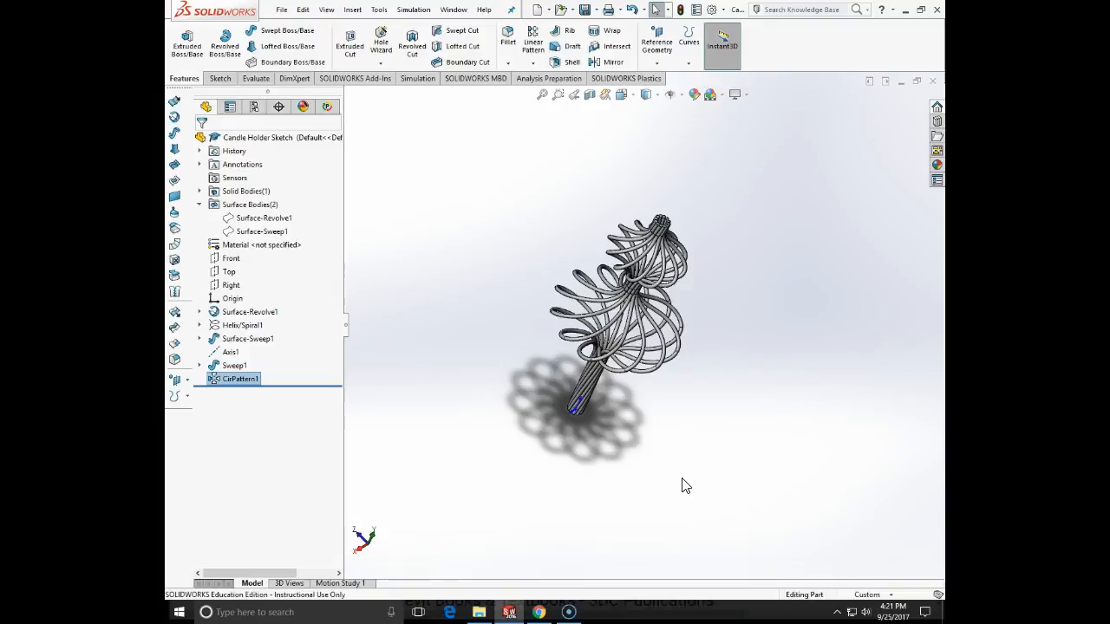
- Start a new sketch on the Front plane, viewed straight on
{"action": "left_click", "coordinate": [230, 258]}
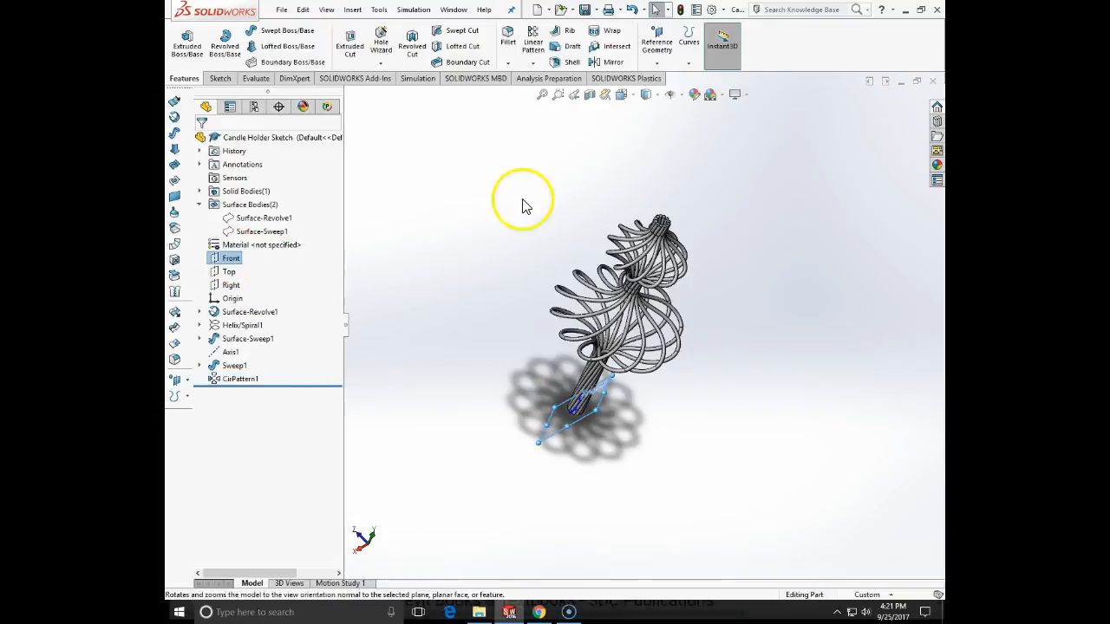
{"action": "left_click", "coordinate": [220, 78]}
{"action": "left_click", "coordinate": [182, 41]}
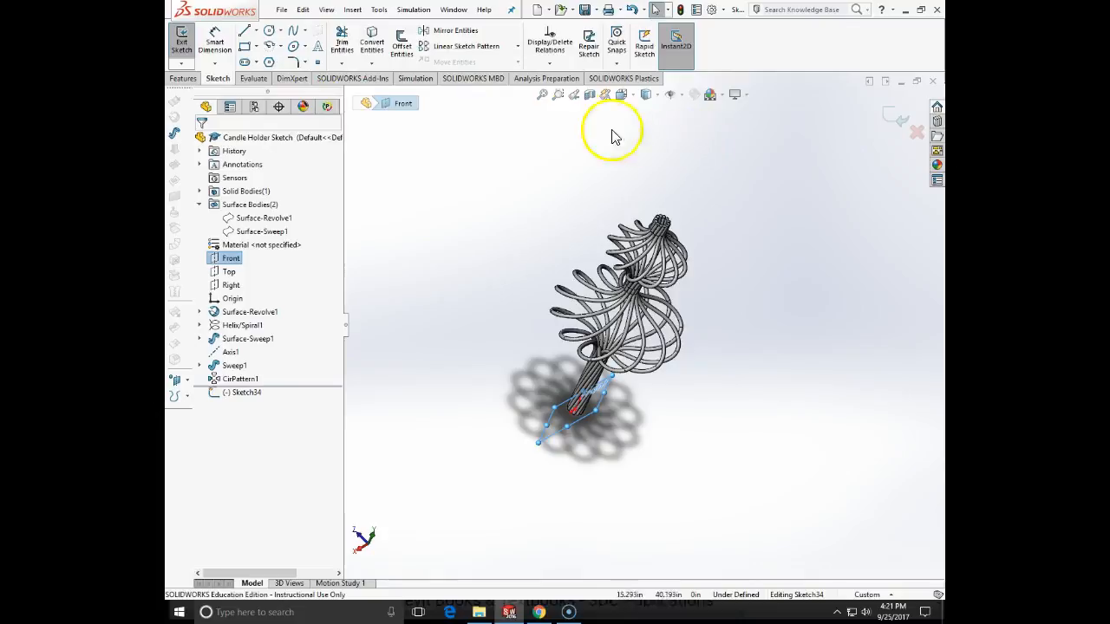
{"action": "left_click", "coordinate": [634, 98]}
{"action": "mouse_move", "coordinate": [634, 99]}
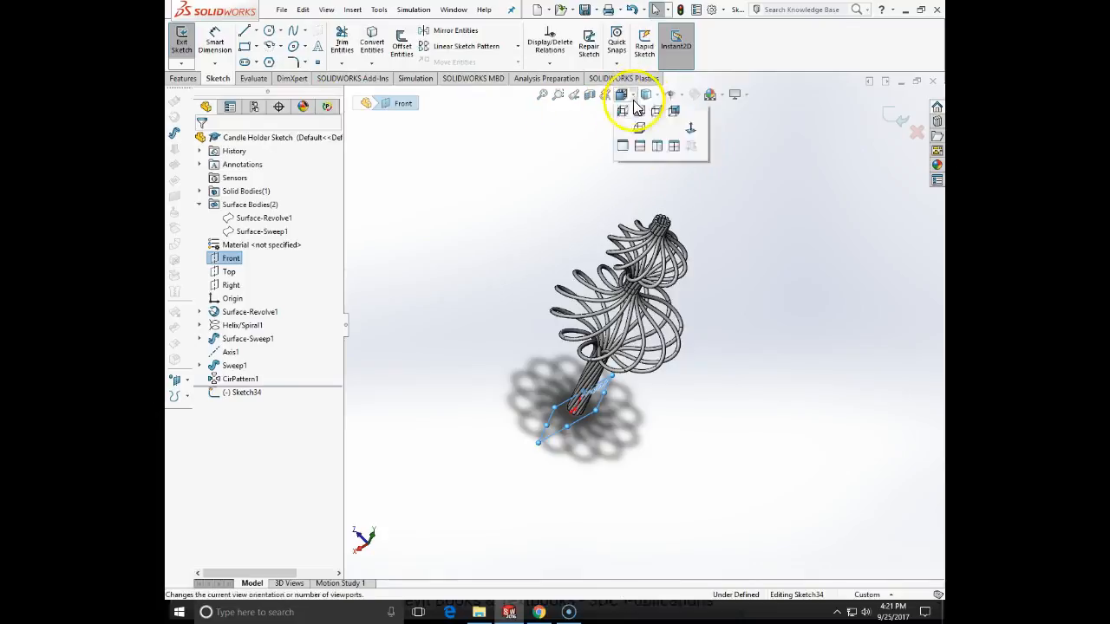
{"action": "left_click", "coordinate": [690, 163]}
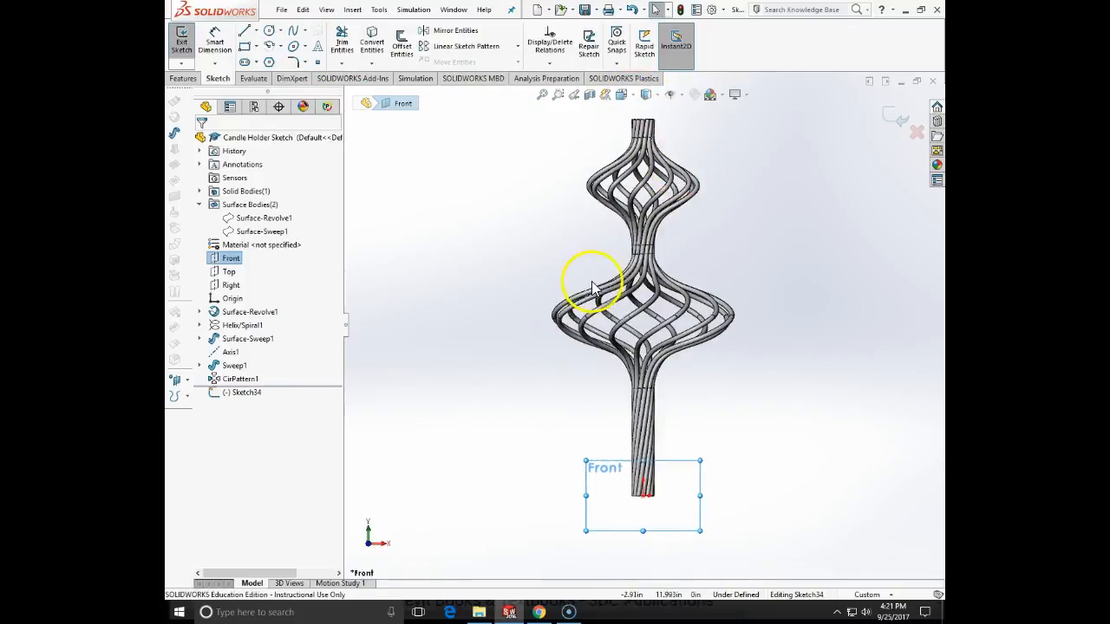
{"action": "left_click", "coordinate": [758, 451]}
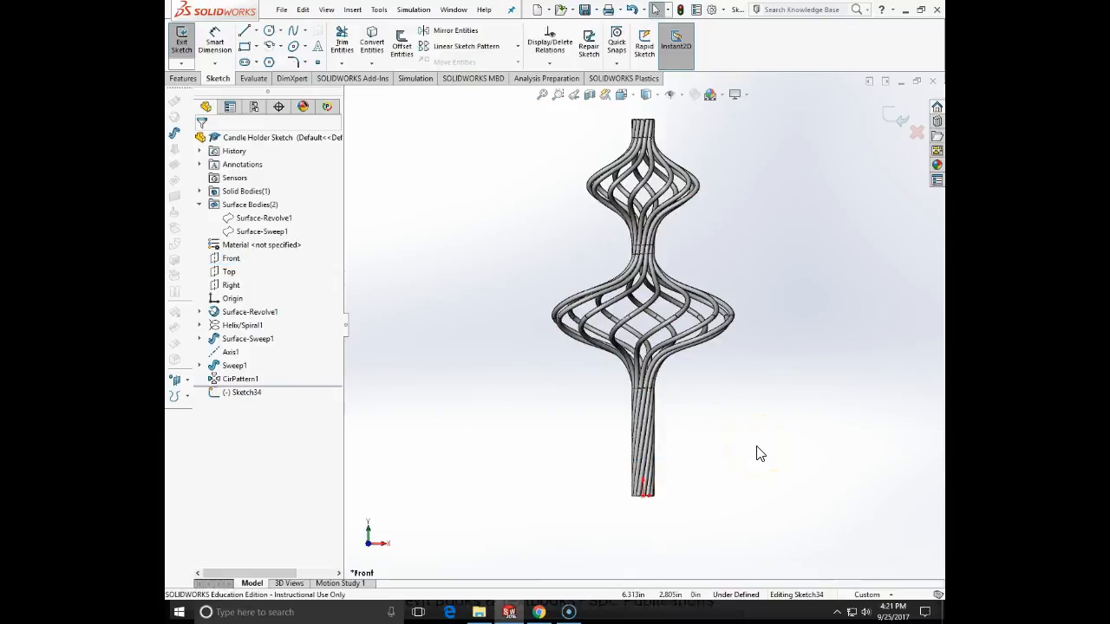
- Sketch a closed stepped base profile with lines from the origin, with a sloped outer side, top edge about 1.1 in and ledge about 1.7 in
{"action": "left_click", "coordinate": [245, 32]}
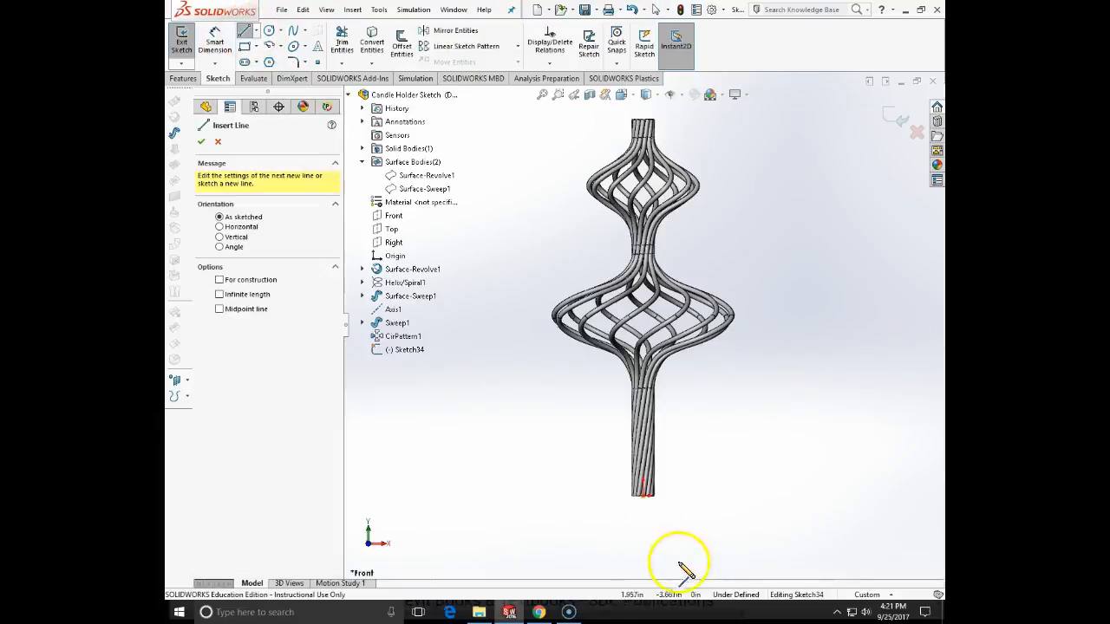
{"action": "left_click", "coordinate": [643, 494]}
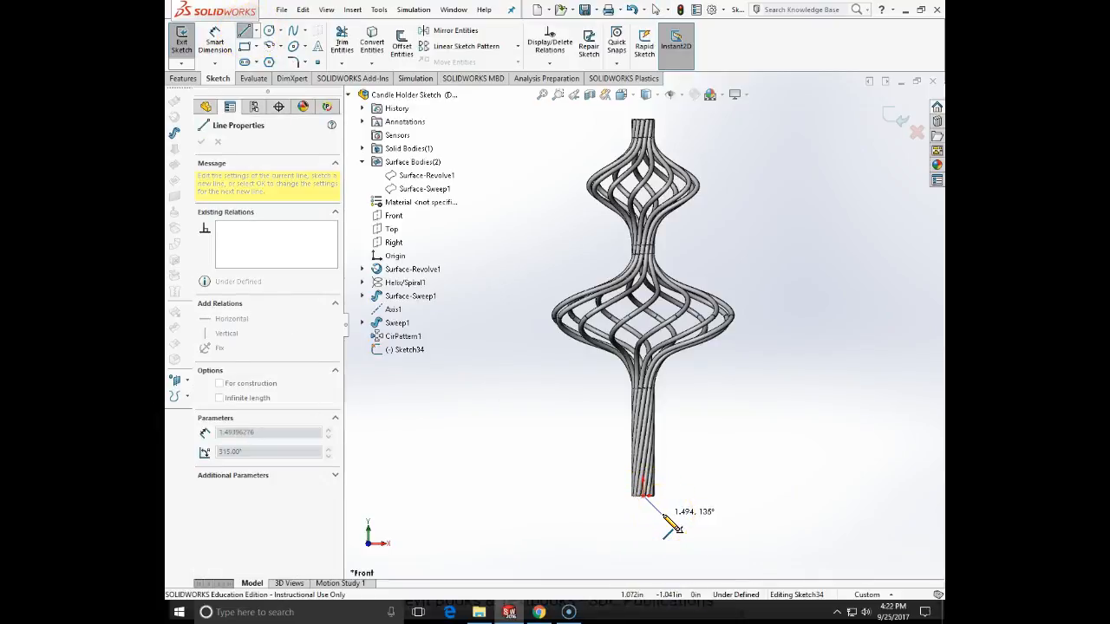
{"action": "scroll", "coordinate": [654, 479], "scroll_direction": "down", "scroll_amount": 5}
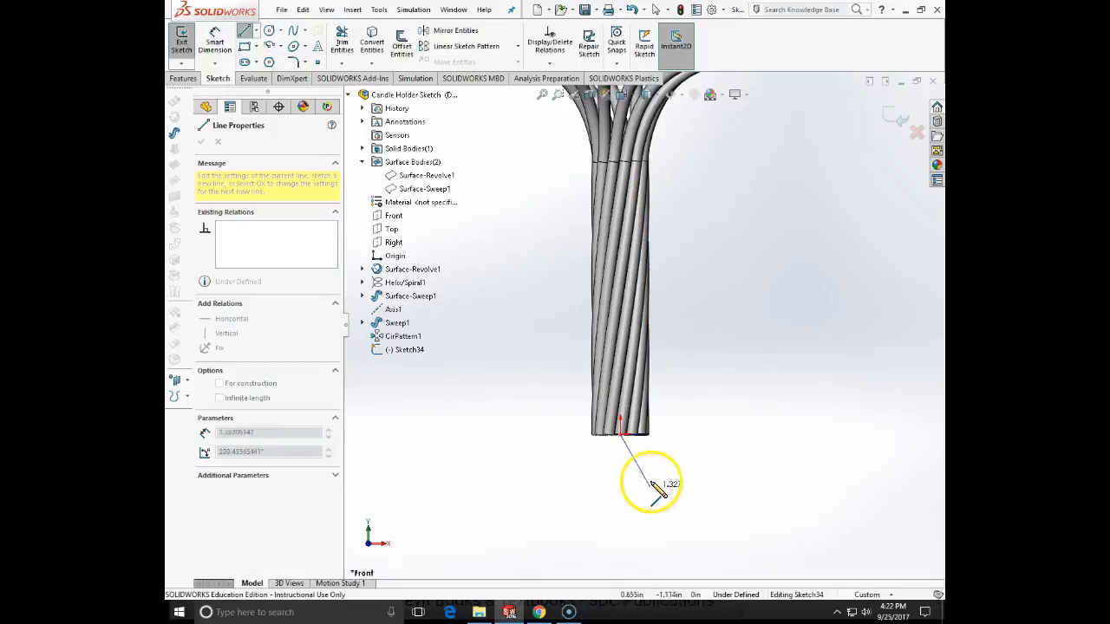
{"action": "left_click", "coordinate": [650, 434]}
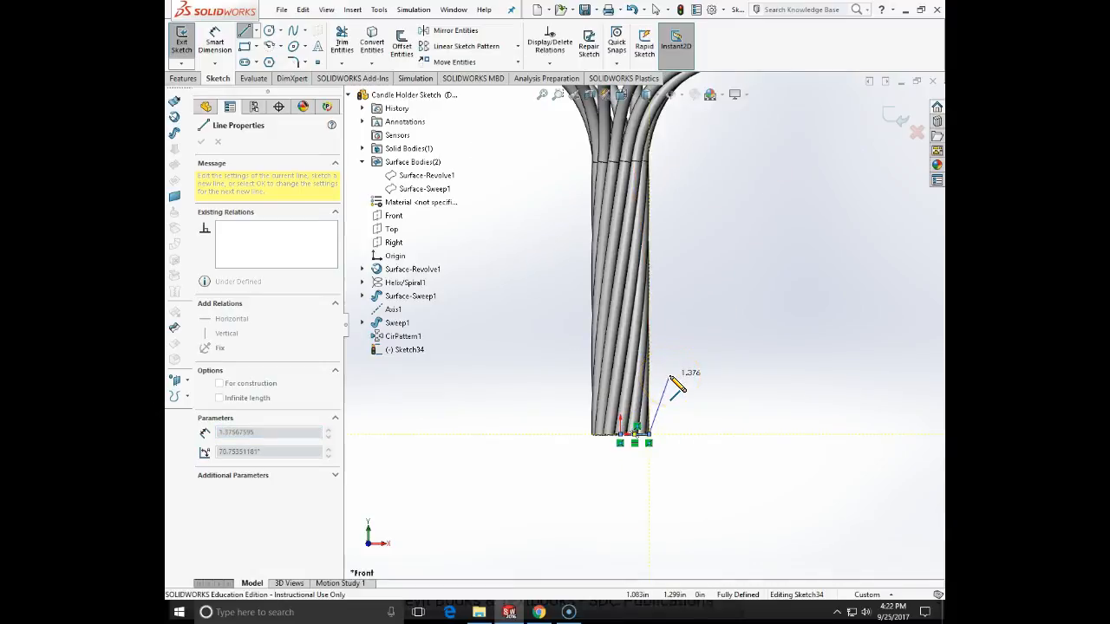
{"action": "left_click", "coordinate": [657, 322]}
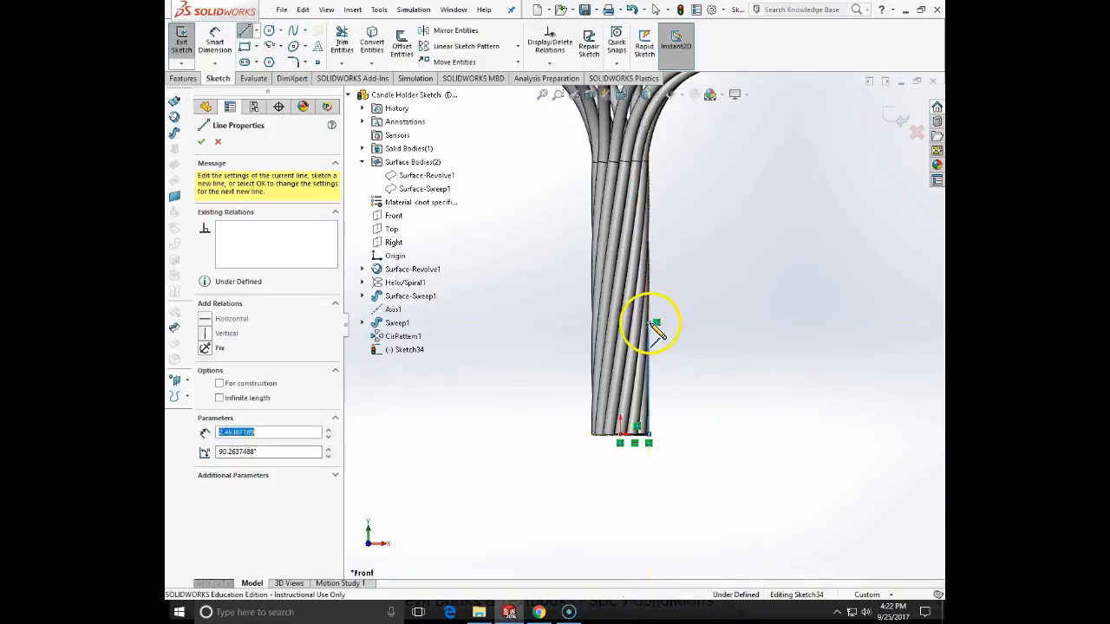
{"action": "left_click", "coordinate": [699, 323]}
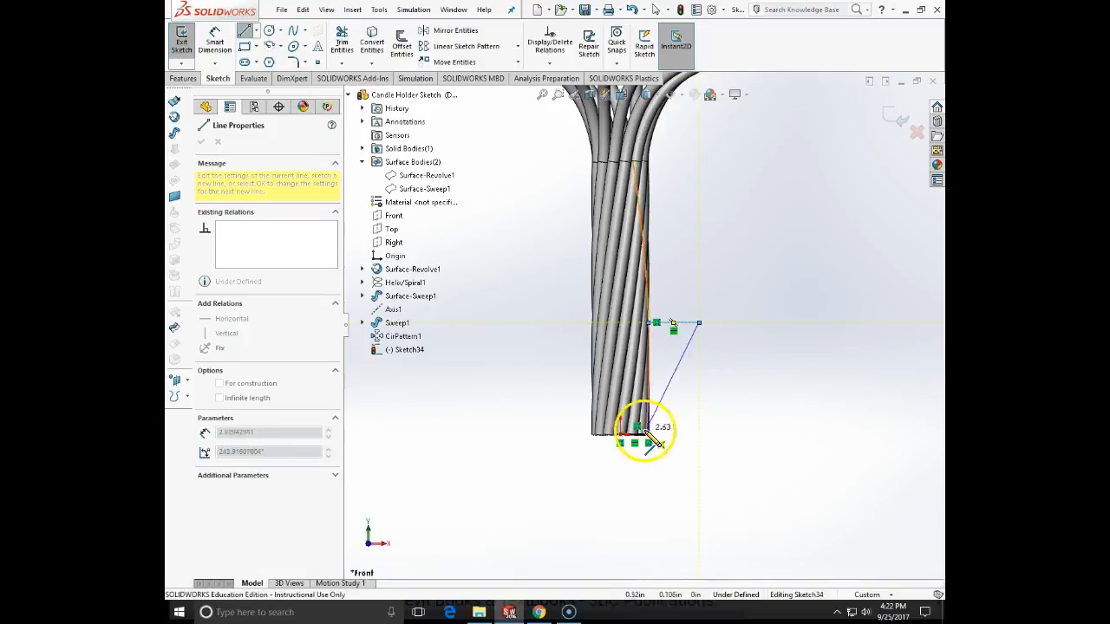
{"action": "left_click", "coordinate": [723, 434]}
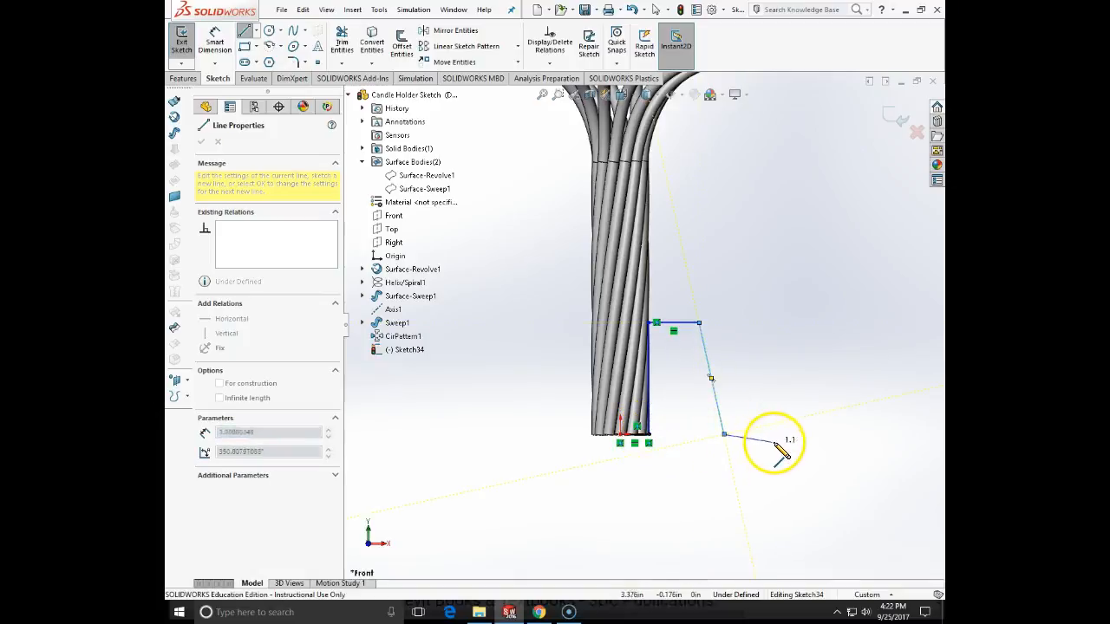
{"action": "left_click", "coordinate": [799, 433]}
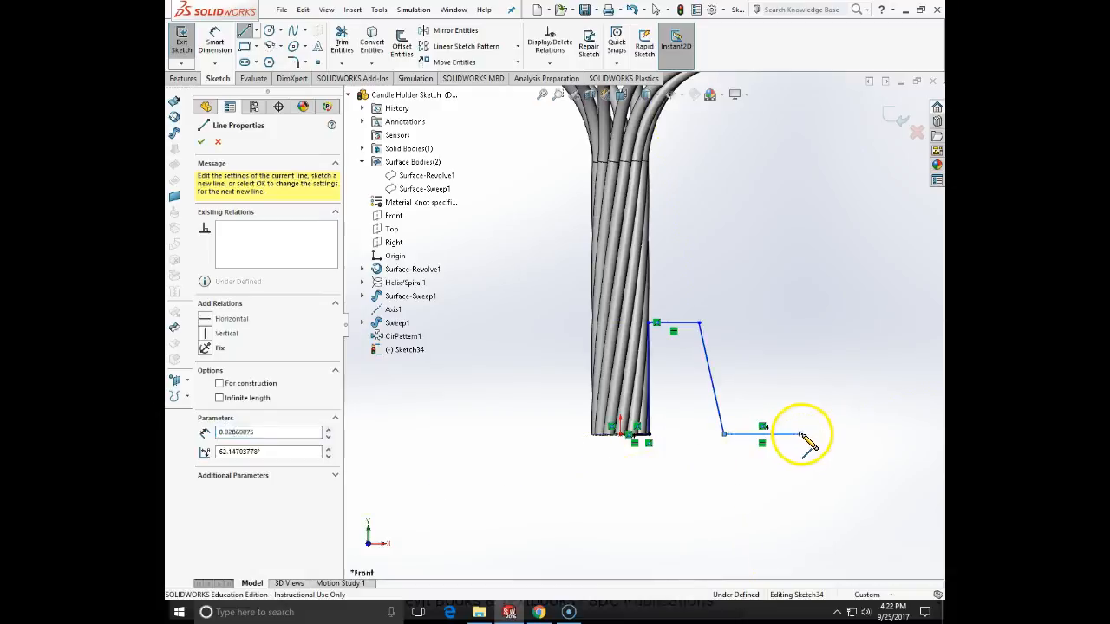
{"action": "left_click", "coordinate": [800, 505]}
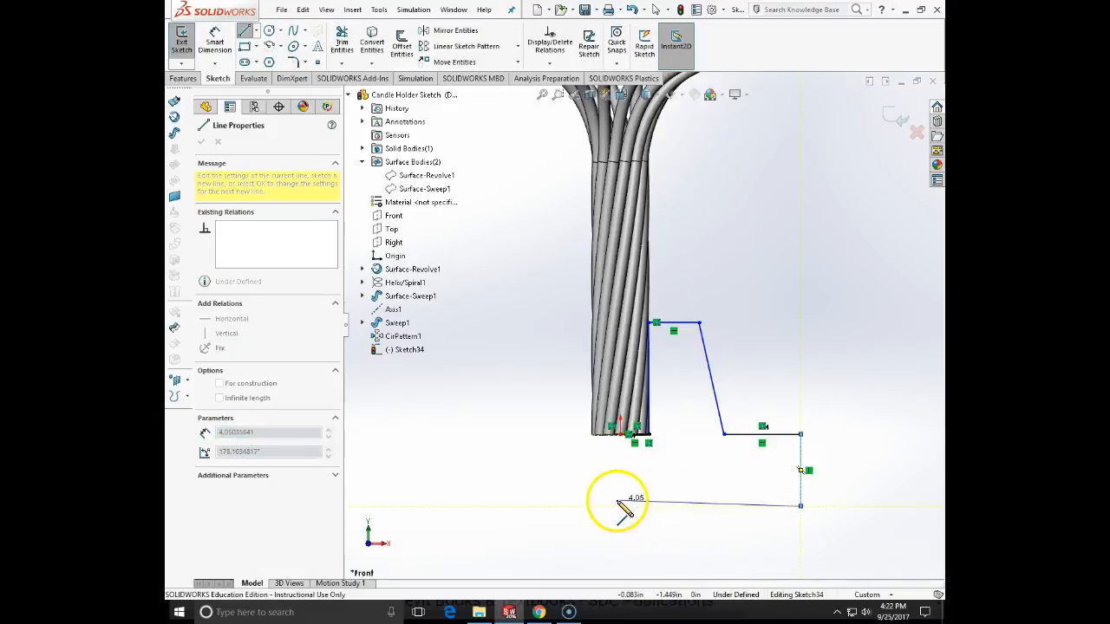
{"action": "left_click", "coordinate": [620, 498]}
{"action": "left_click", "coordinate": [621, 436]}
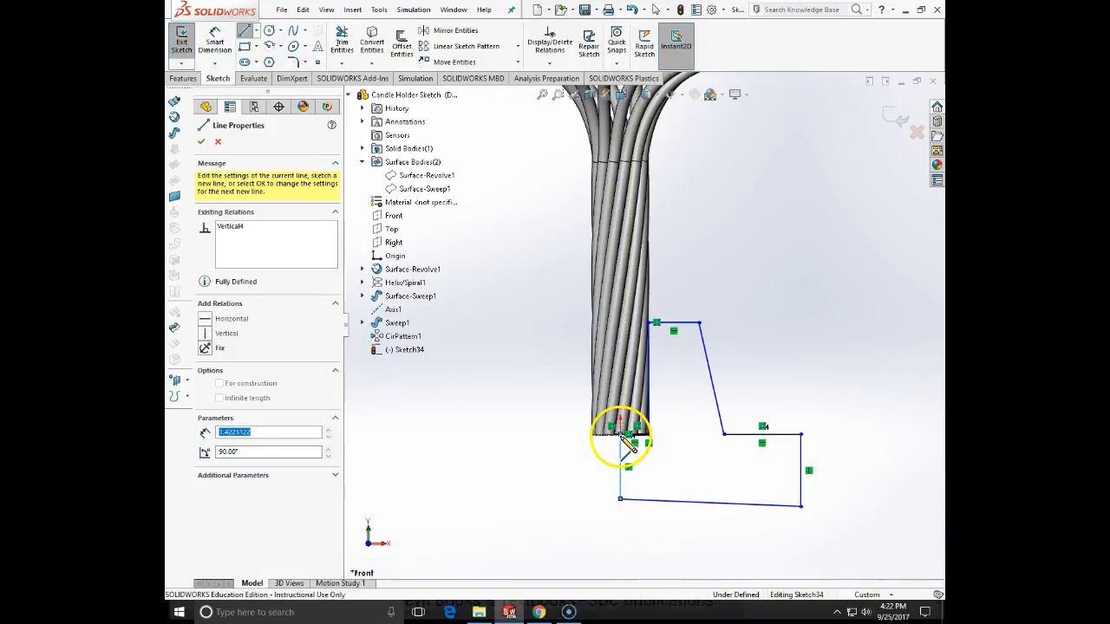
{"action": "key", "text": "Escape"}
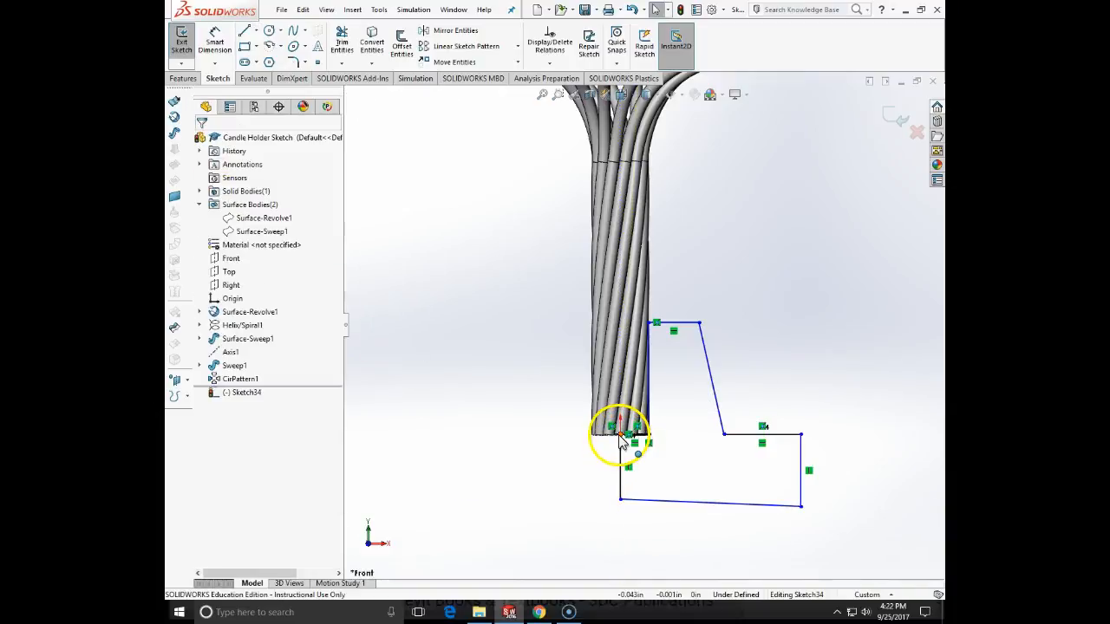
- Add a vertical relation between the origin and the profile's bottom corner beneath it
{"action": "left_click", "coordinate": [620, 434]}
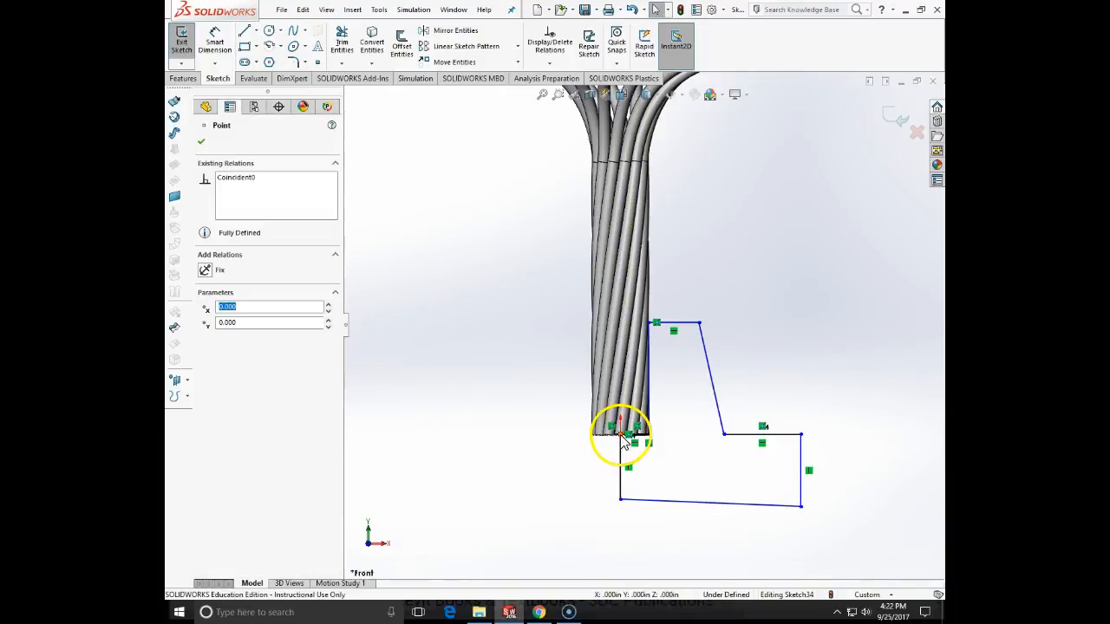
{"action": "left_click", "coordinate": [620, 499], "text": "ctrl"}
{"action": "left_click", "coordinate": [208, 354]}
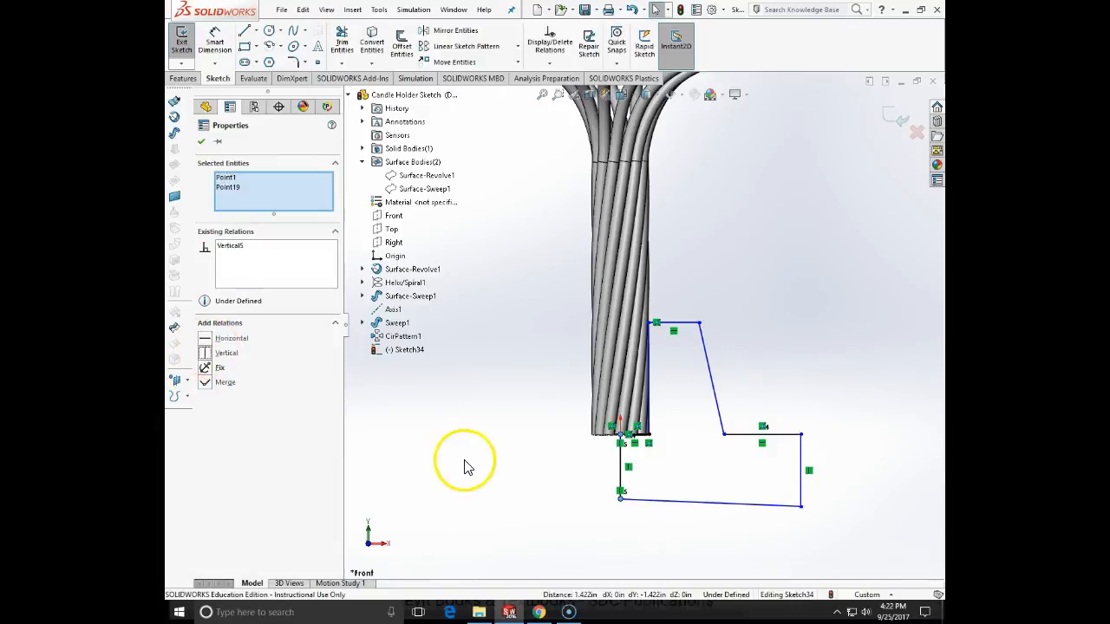
{"action": "left_click", "coordinate": [463, 460]}
- Make the profile's bottom line parallel to the short horizontal line at its top
{"action": "left_click", "coordinate": [674, 325]}
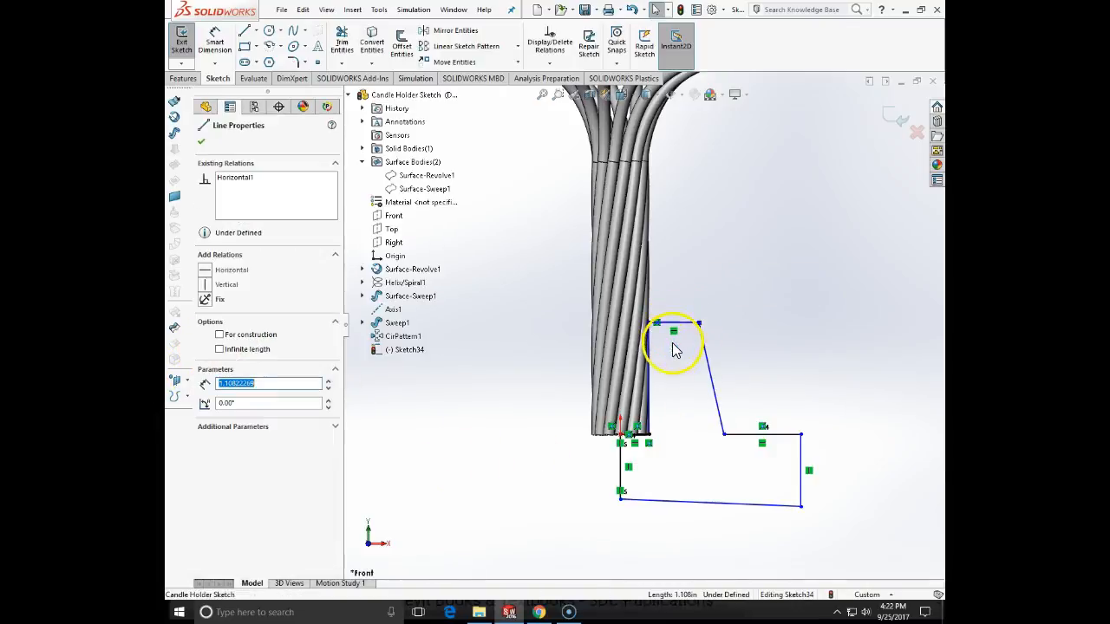
{"action": "left_click", "coordinate": [702, 503], "text": "ctrl"}
{"action": "left_click", "coordinate": [218, 399]}
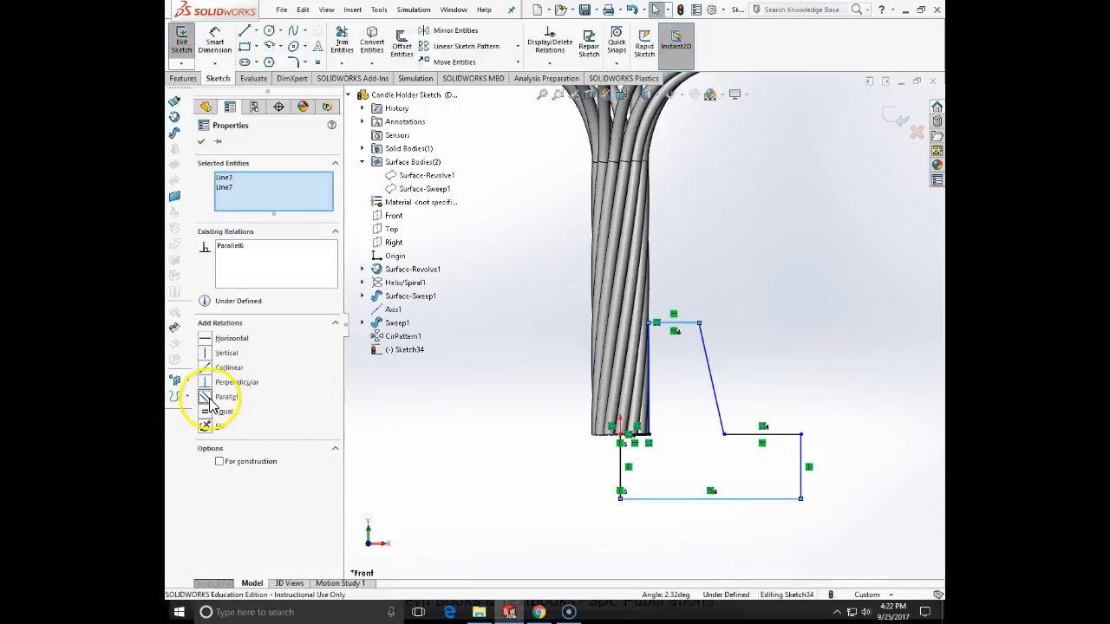
{"action": "left_click", "coordinate": [494, 481]}
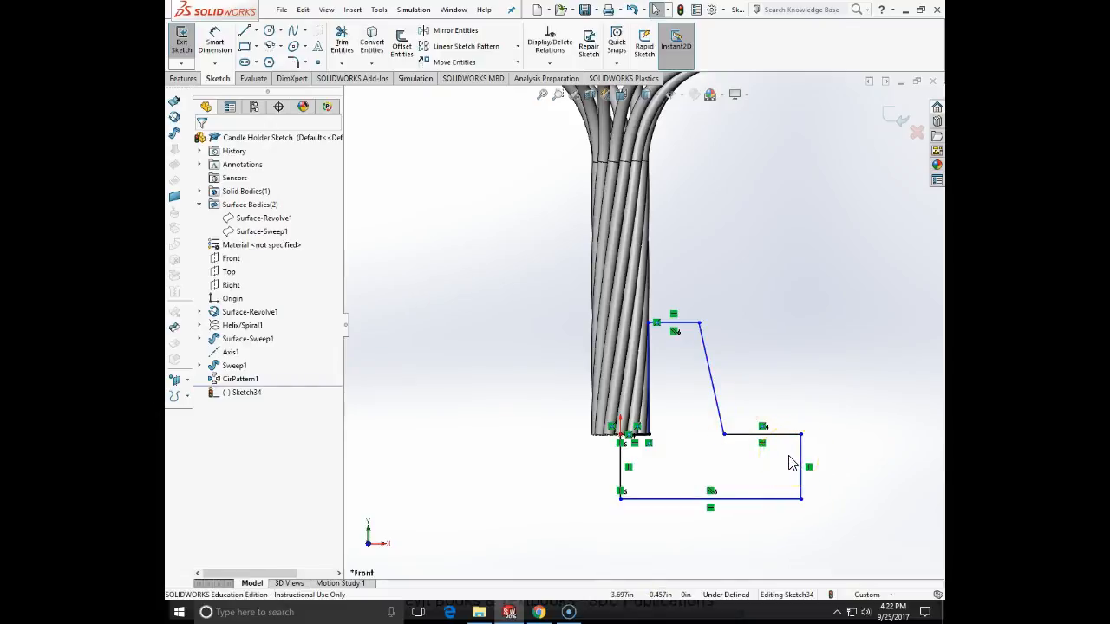
- Dimension the base flange's thickness between the ledge and the bottom line as 1 in
{"action": "left_click", "coordinate": [214, 42]}
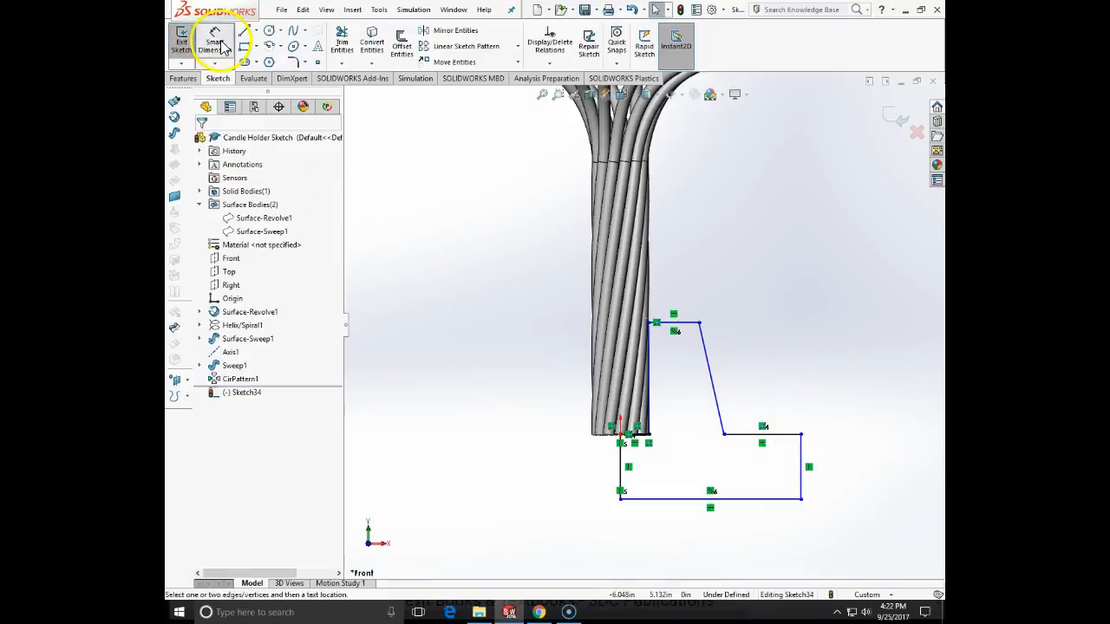
{"action": "left_click", "coordinate": [751, 436]}
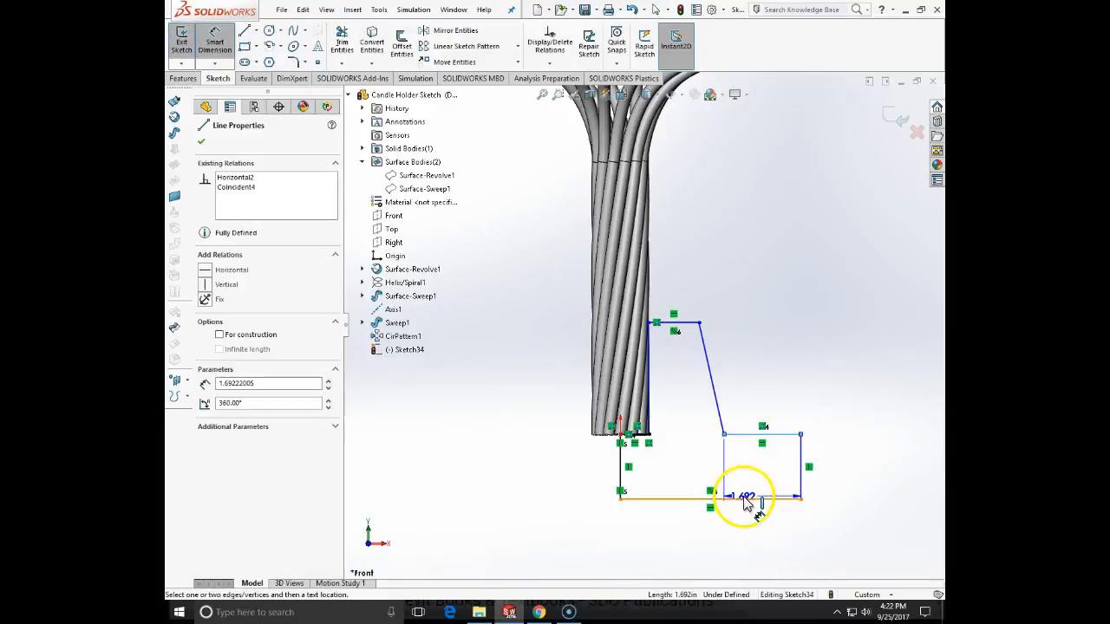
{"action": "left_click", "coordinate": [833, 484]}
{"action": "type", "text": "1"}
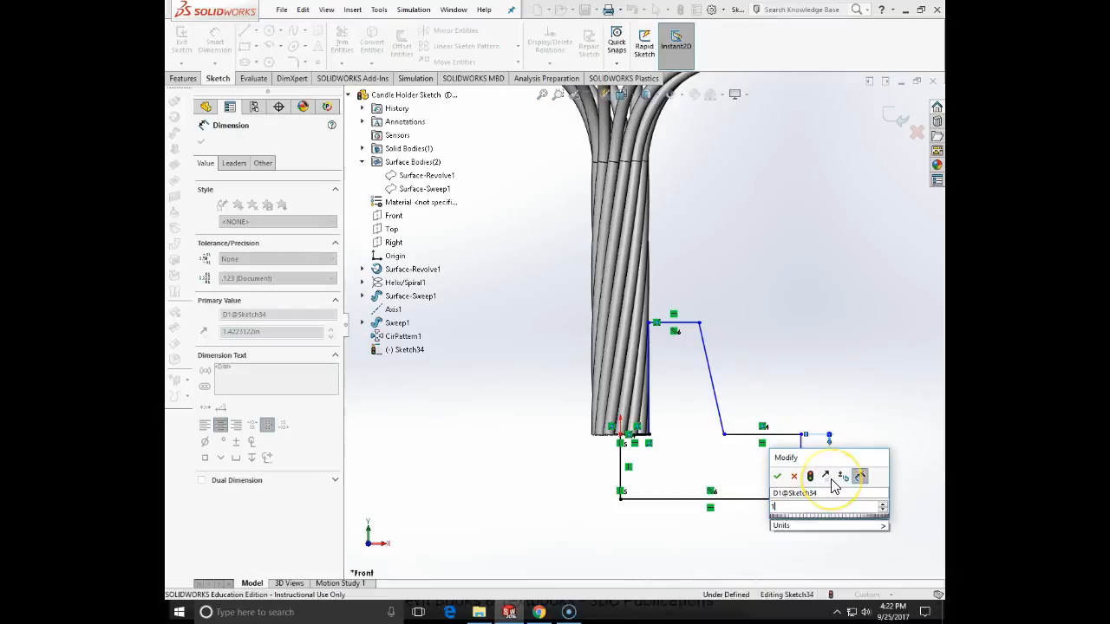
{"action": "key", "text": "Return"}
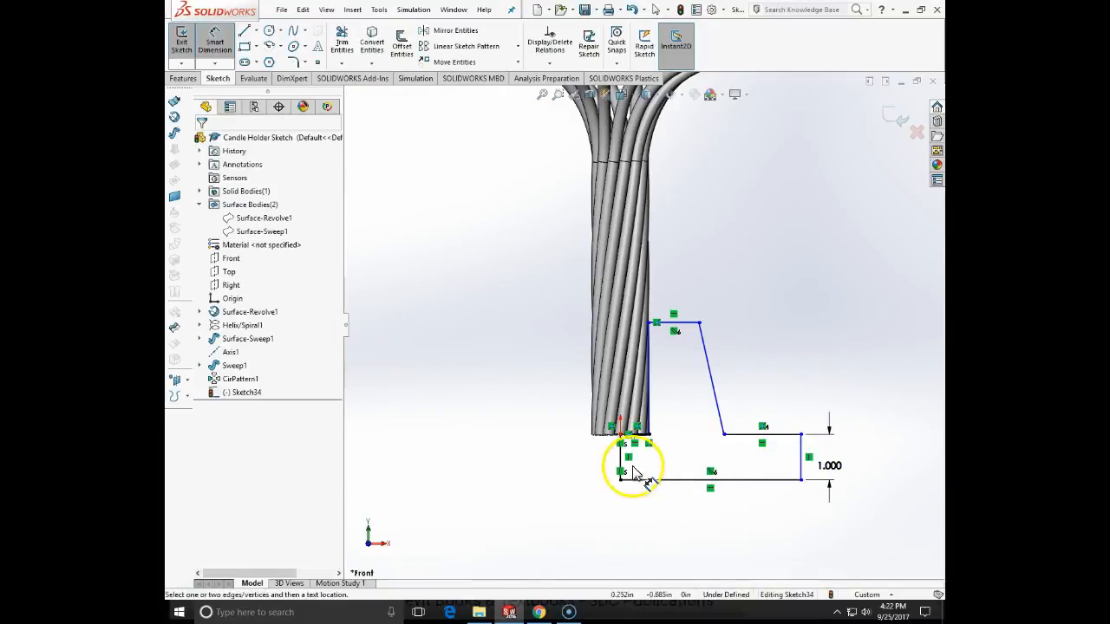
- Dimension the base's width between the vertical line at the origin and the outer vertical line as 6.5/2 in
{"action": "left_click", "coordinate": [798, 468]}
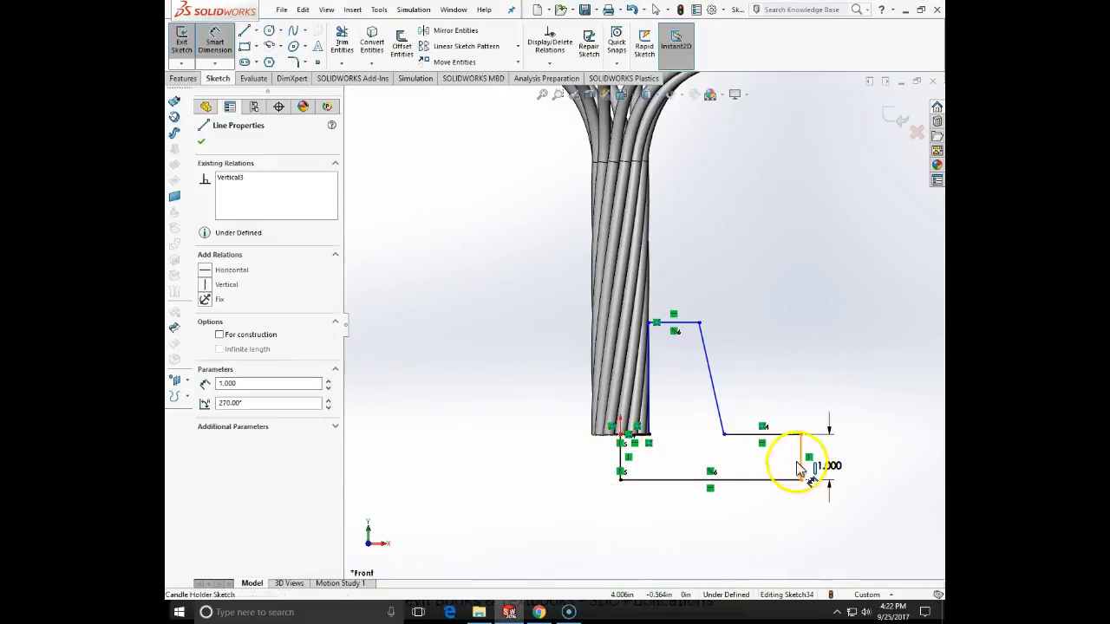
{"action": "left_click", "coordinate": [620, 459]}
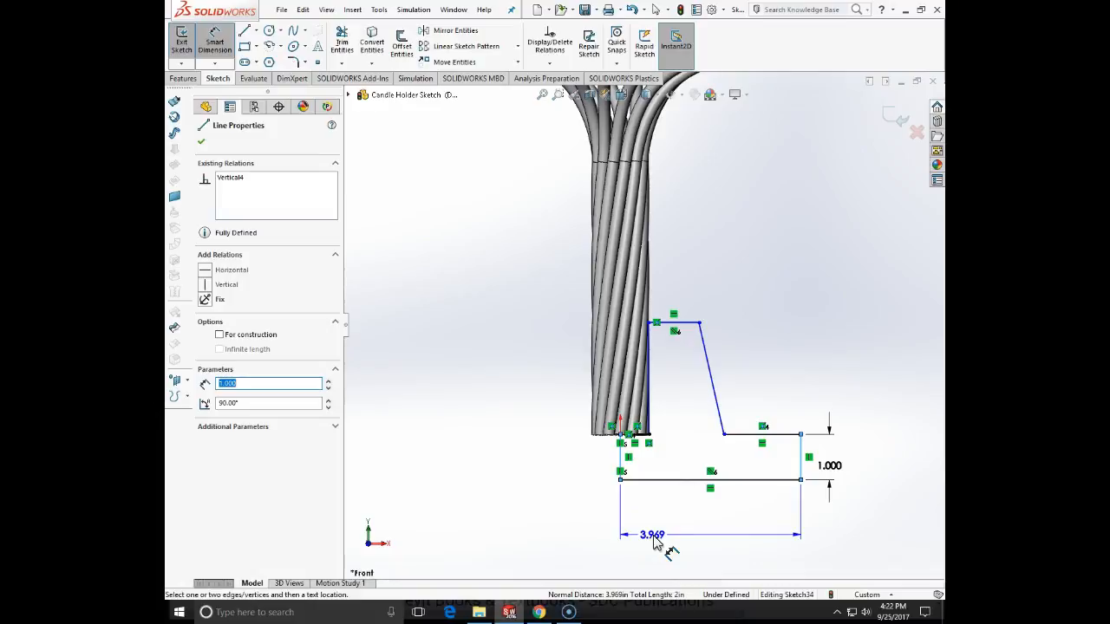
{"action": "left_click", "coordinate": [655, 540]}
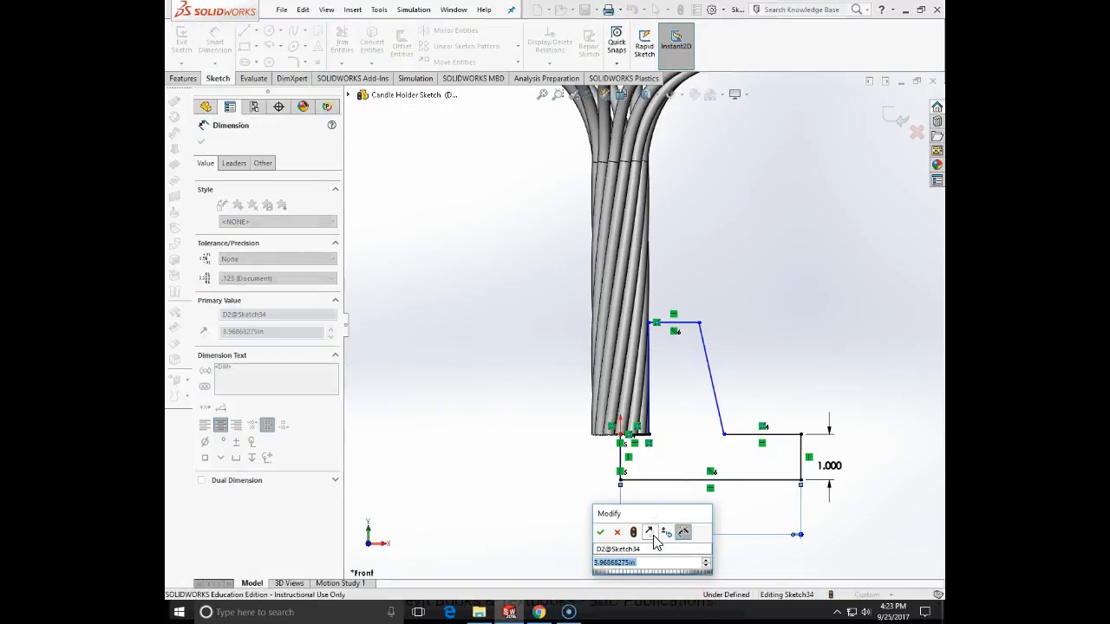
{"action": "type", "text": "3.25"}
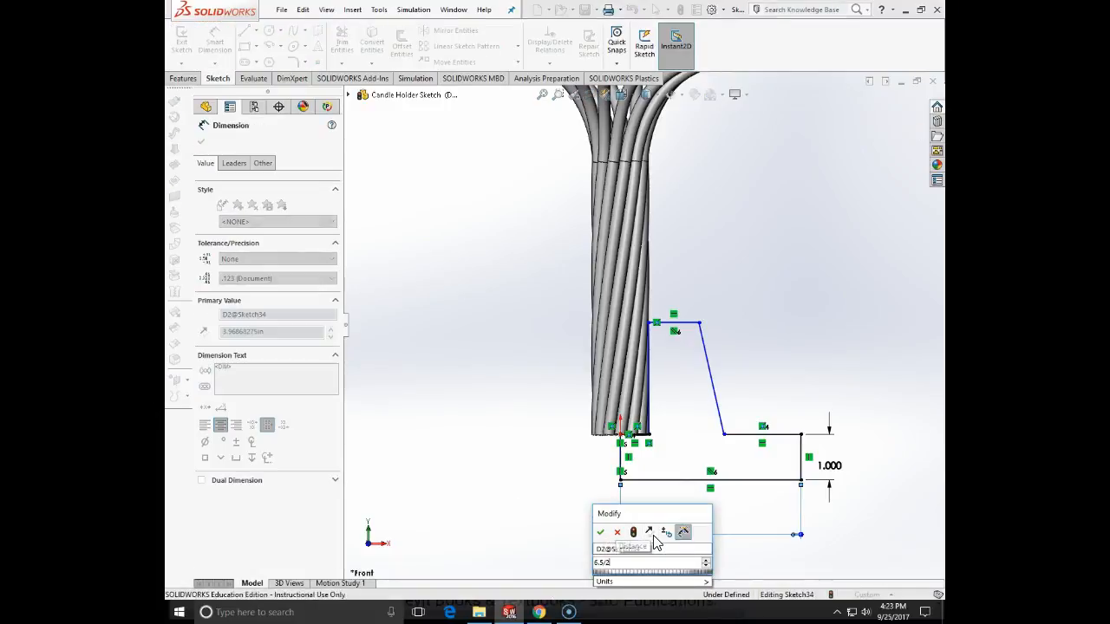
{"action": "key", "text": "Return"}
{"action": "key", "text": "Escape"}
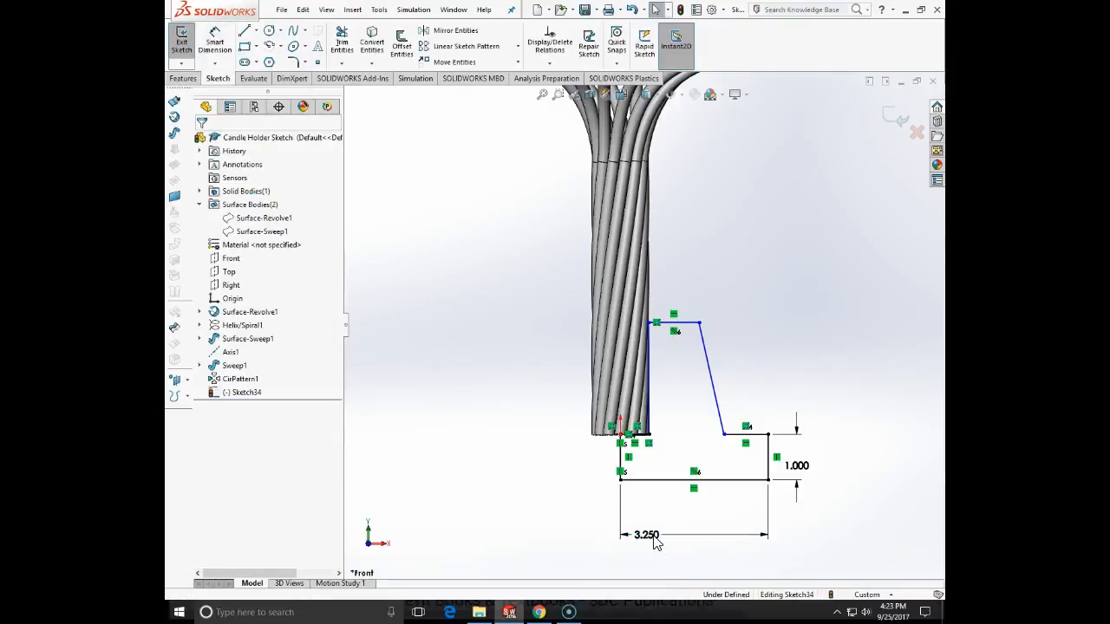
- Change the base's overall width dimension to 6.5 in
{"action": "double_click", "coordinate": [648, 534]}
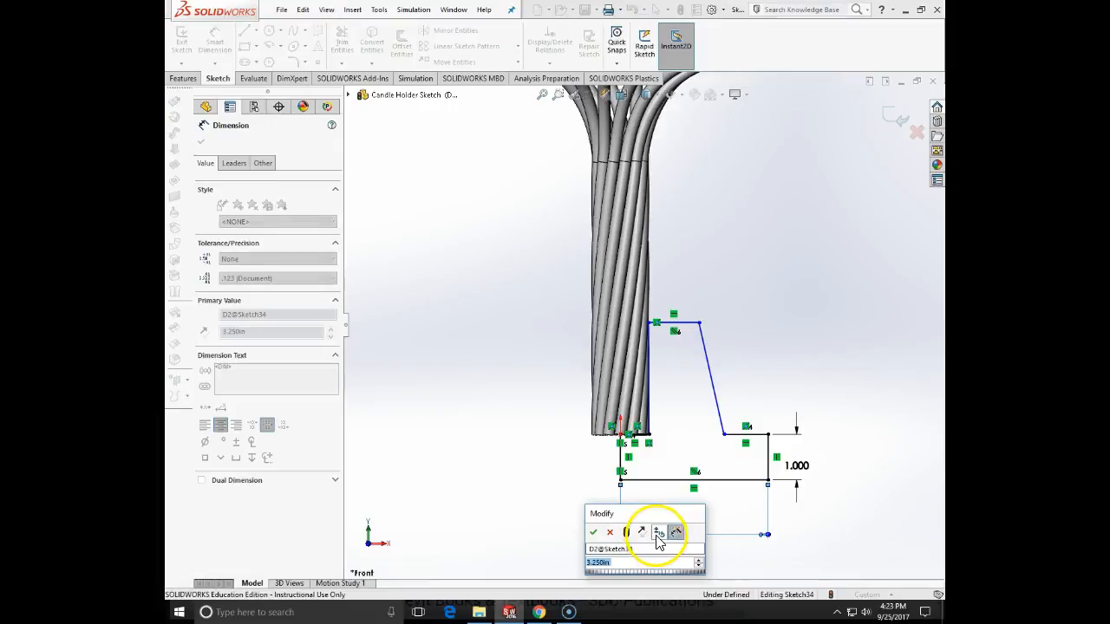
{"action": "type", "text": "6.5"}
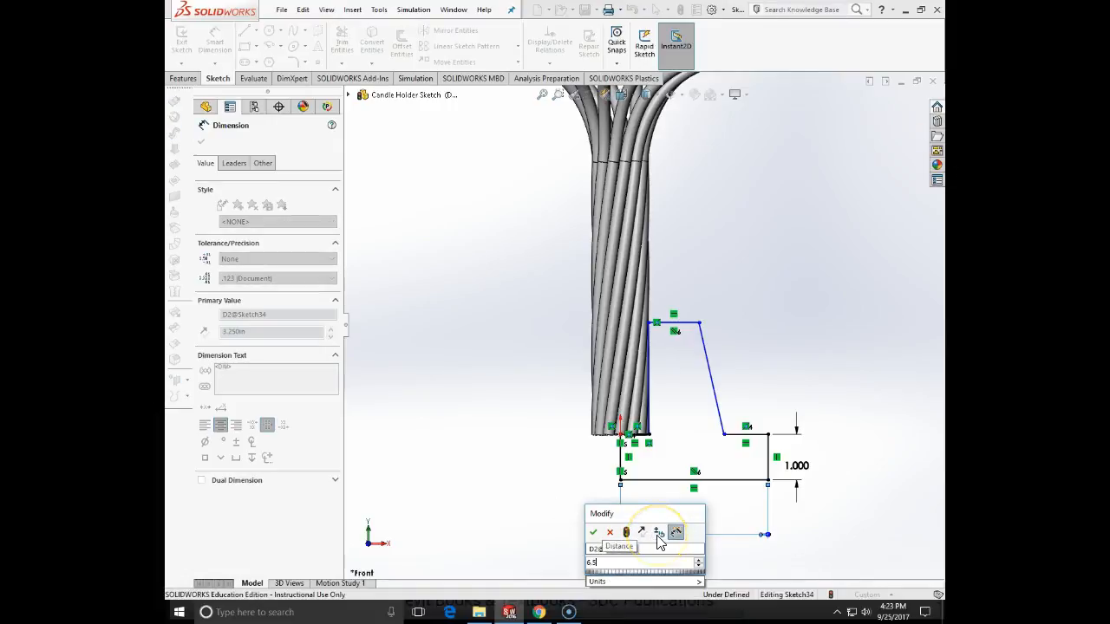
{"action": "key", "text": "Return"}
{"action": "left_click", "coordinate": [701, 529]}
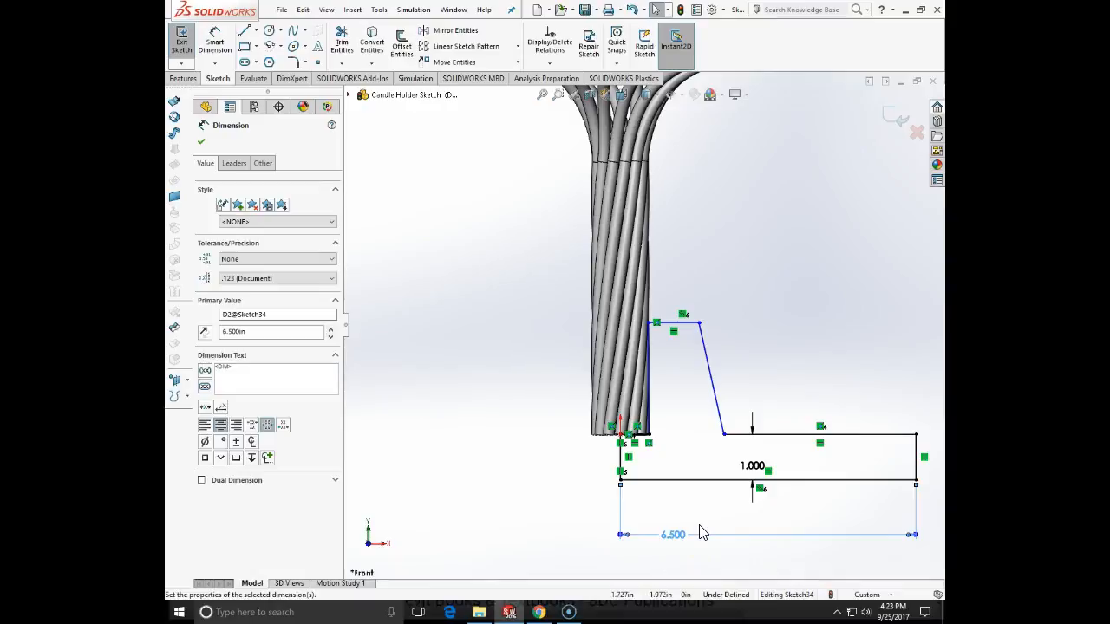
{"action": "left_click", "coordinate": [694, 344]}
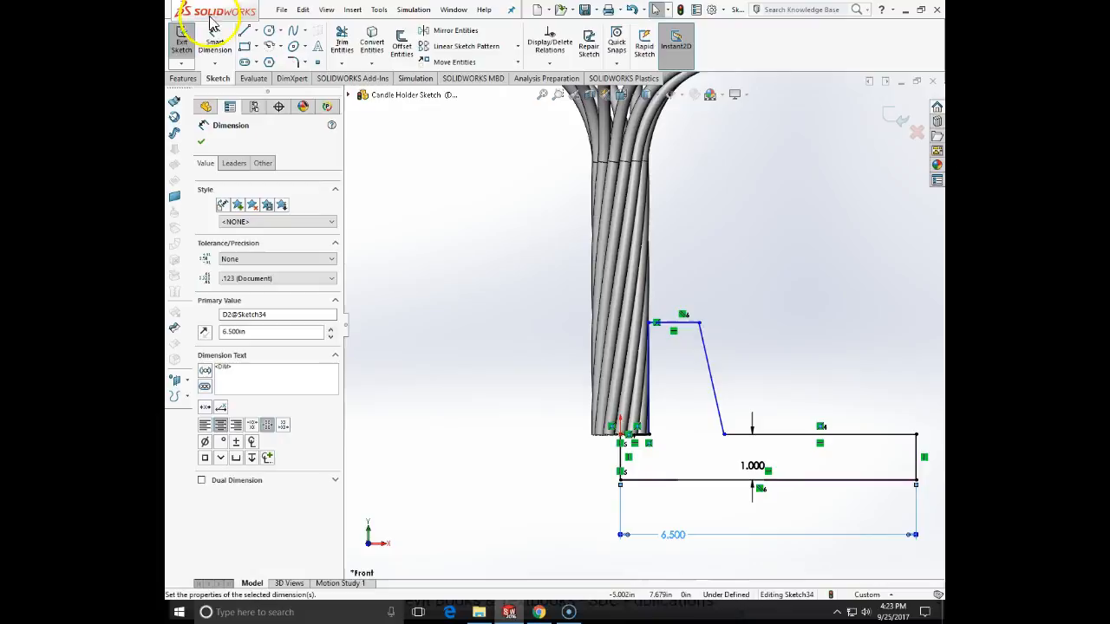
- Dimension the short top line of the base's collar as 1 in
{"action": "left_click", "coordinate": [219, 52]}
{"action": "left_click", "coordinate": [670, 321]}
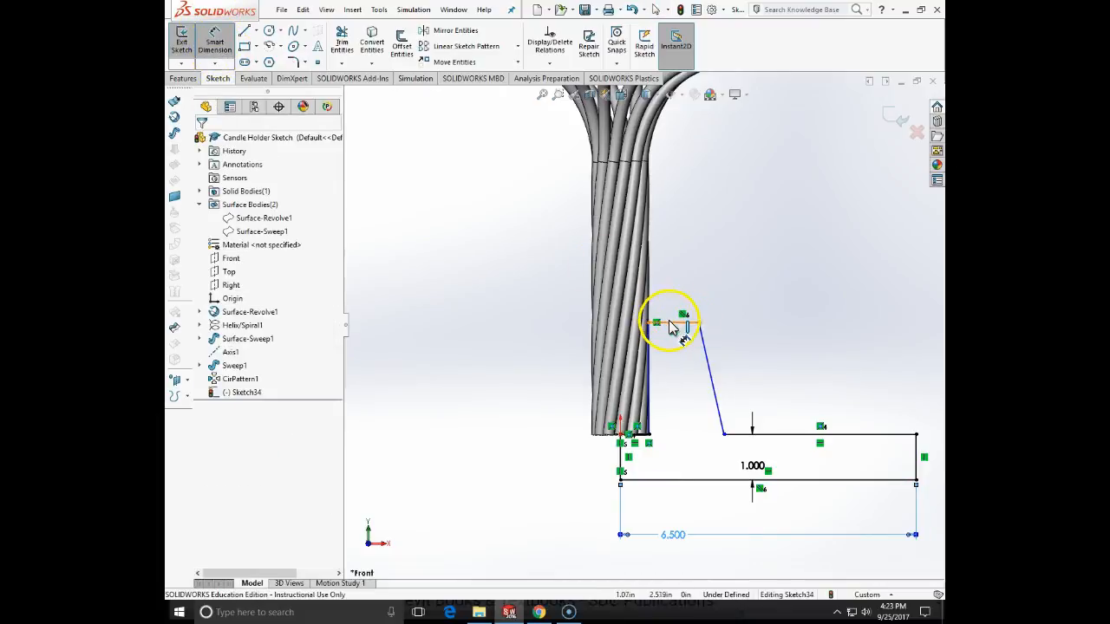
{"action": "left_click", "coordinate": [686, 284]}
{"action": "type", "text": "1"}
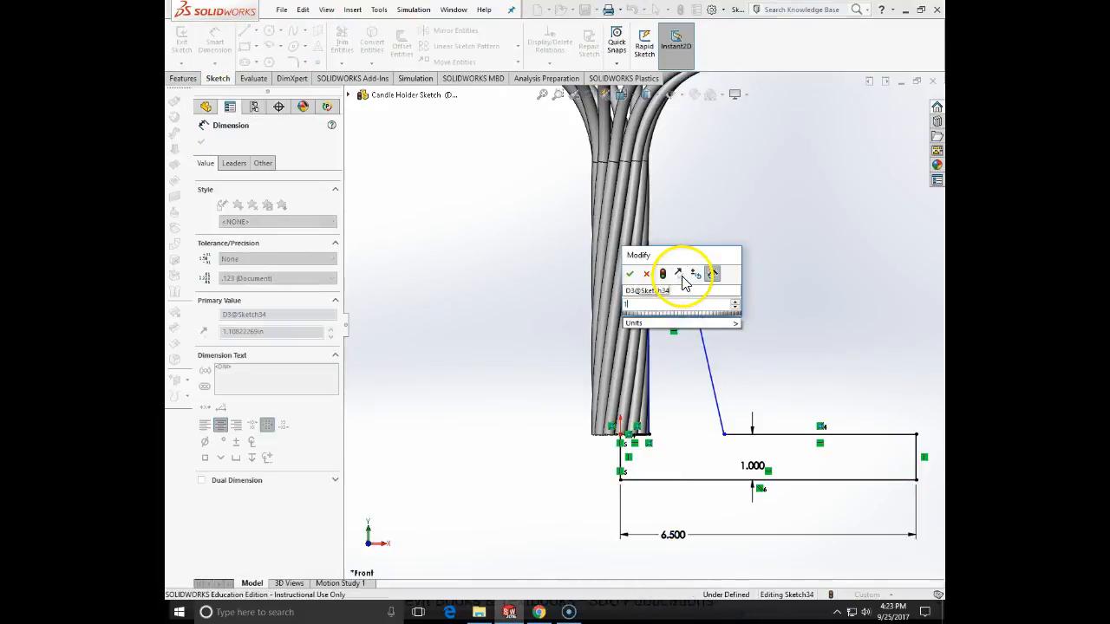
{"action": "key", "text": "Return"}
{"action": "key", "text": "Escape"}
{"action": "left_click", "coordinate": [180, 36]}
- Dimension the collar's width at its foot, from the rod bundle's lower outer corner to the sloped line's lower end, as 1.5 in
{"action": "left_click", "coordinate": [215, 43]}
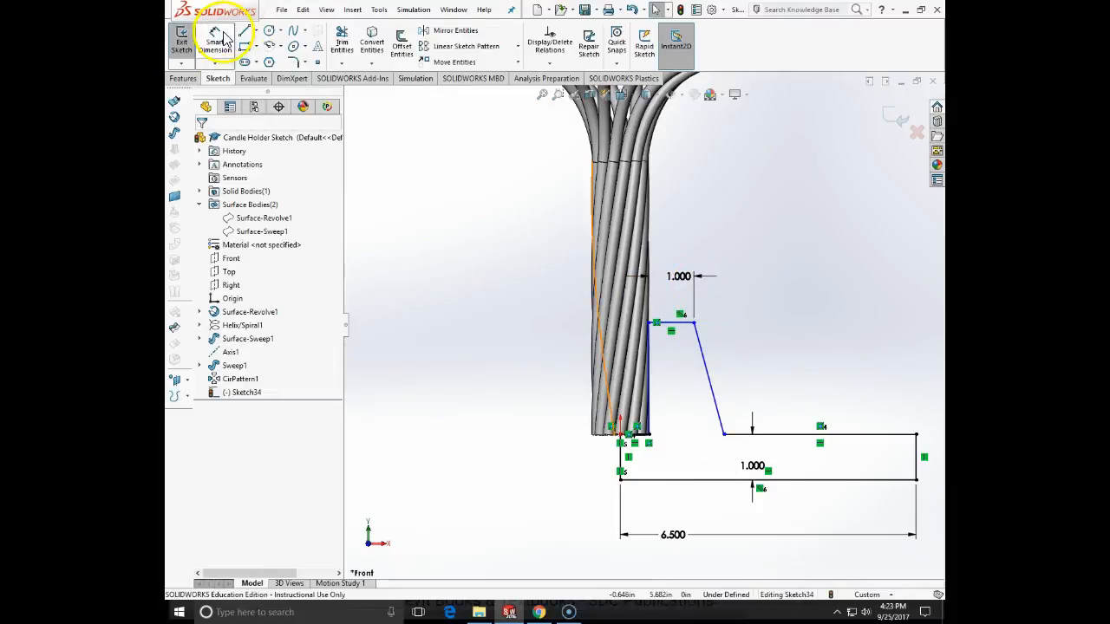
{"action": "left_click", "coordinate": [651, 435]}
{"action": "left_click", "coordinate": [724, 436]}
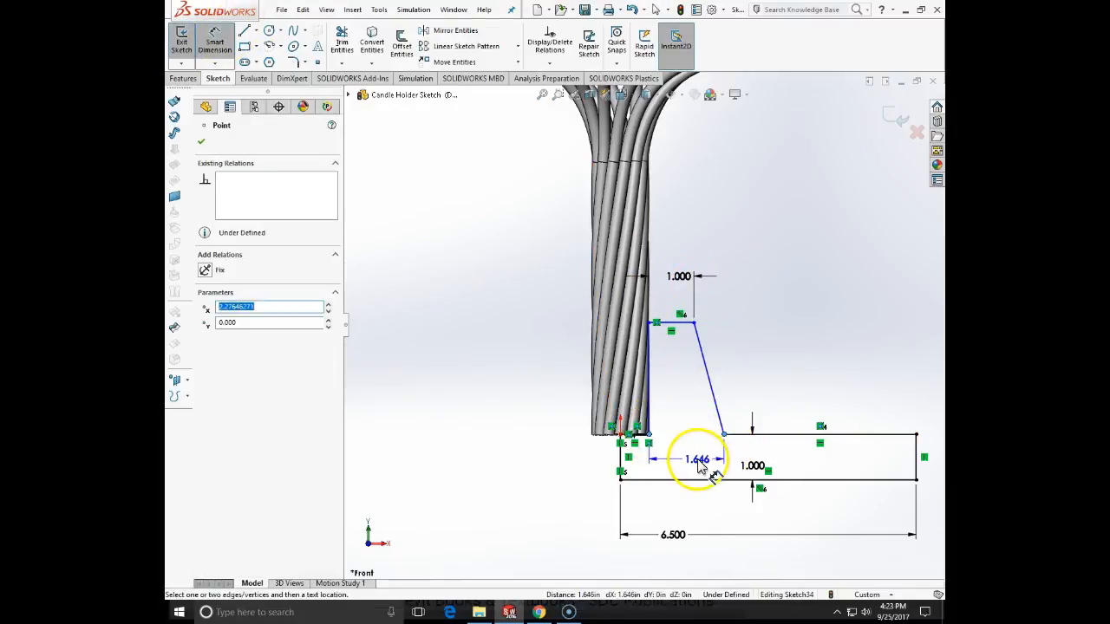
{"action": "left_click", "coordinate": [694, 467]}
{"action": "type", "text": "1.5"}
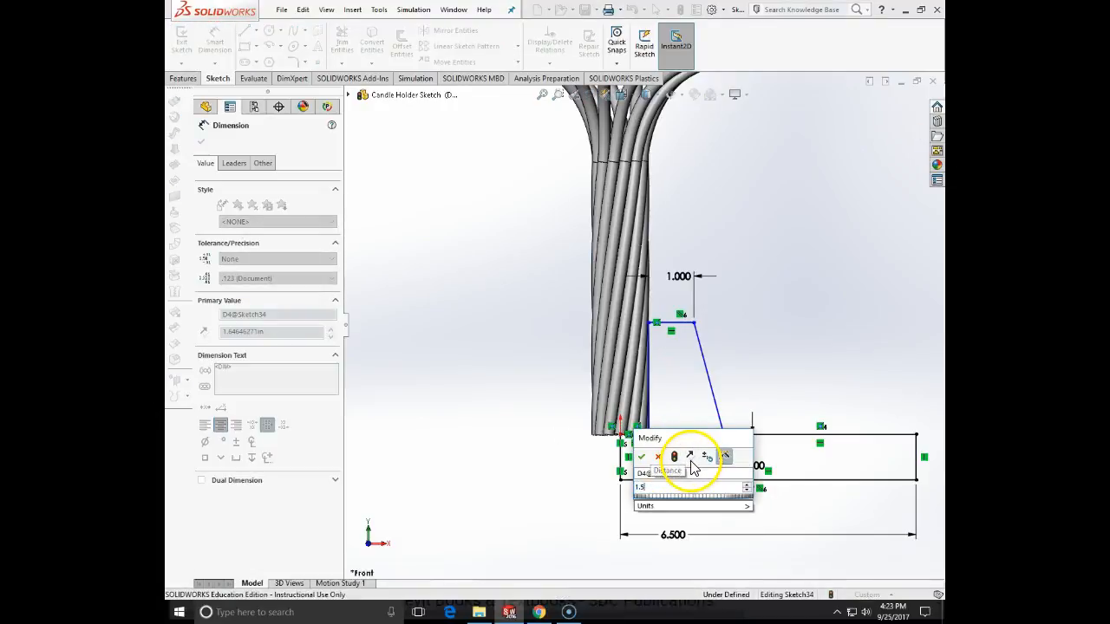
{"action": "key", "text": "Return"}
{"action": "key", "text": "Escape"}
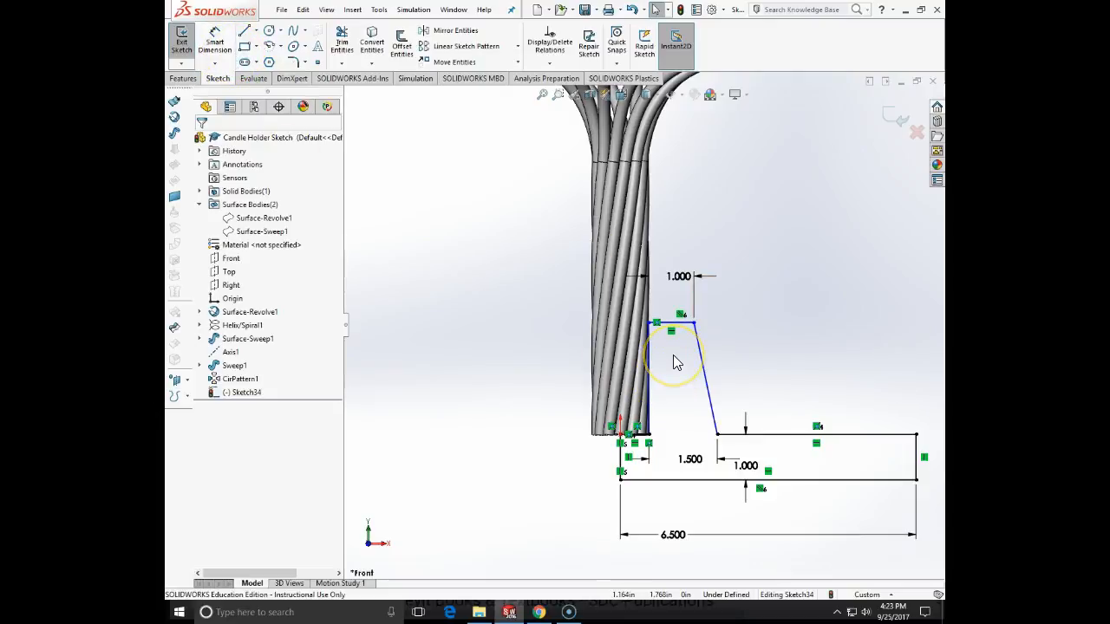
- Replace the collar's sloped side with a vertical line rising from the base's upper line and an angled line to the collar's top end
{"action": "left_click", "coordinate": [716, 368]}
{"action": "key", "text": "Delete"}
{"action": "left_click", "coordinate": [245, 32]}
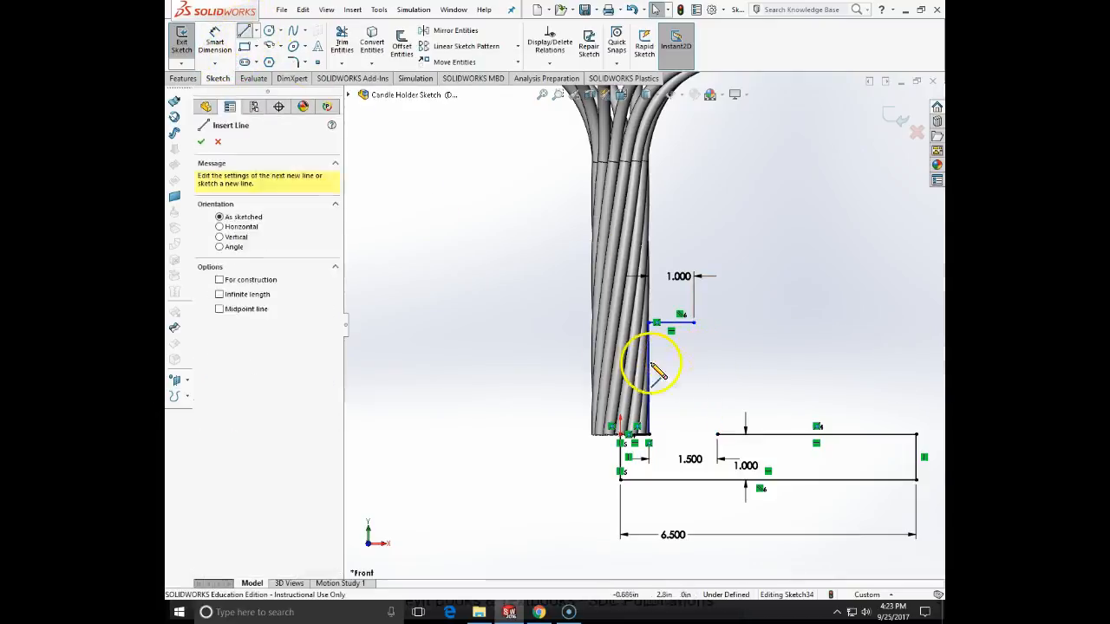
{"action": "left_click", "coordinate": [717, 434]}
{"action": "left_click", "coordinate": [716, 373]}
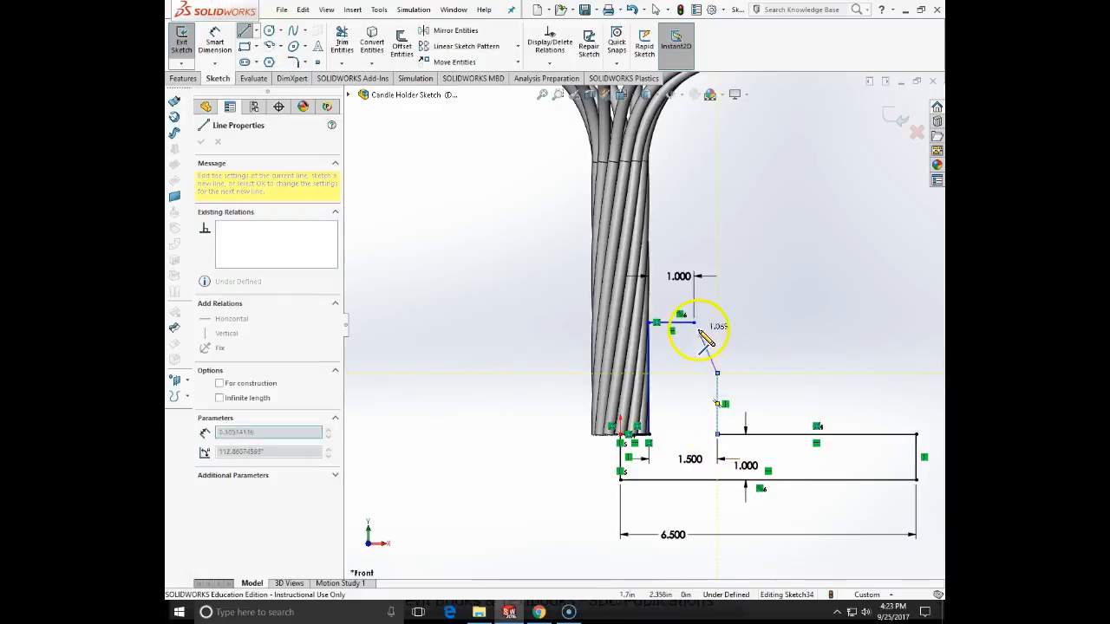
{"action": "left_click", "coordinate": [694, 323]}
{"action": "left_click", "coordinate": [244, 33]}
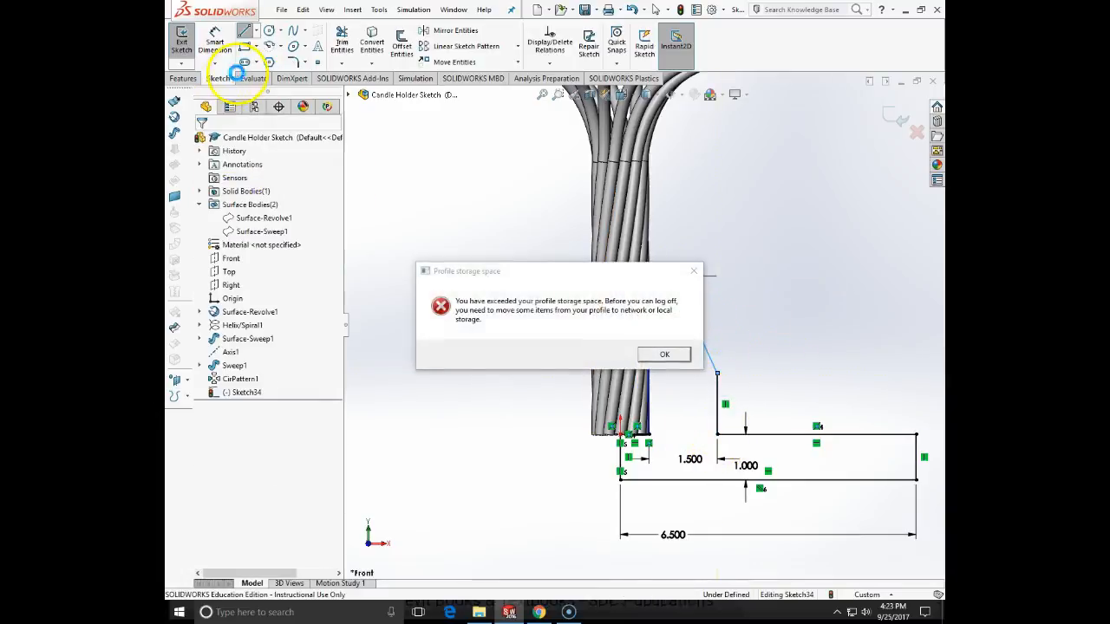
{"action": "left_click", "coordinate": [655, 353]}
- Dimension the height of the collar's inner vertical line as 3 in
{"action": "left_click", "coordinate": [227, 37]}
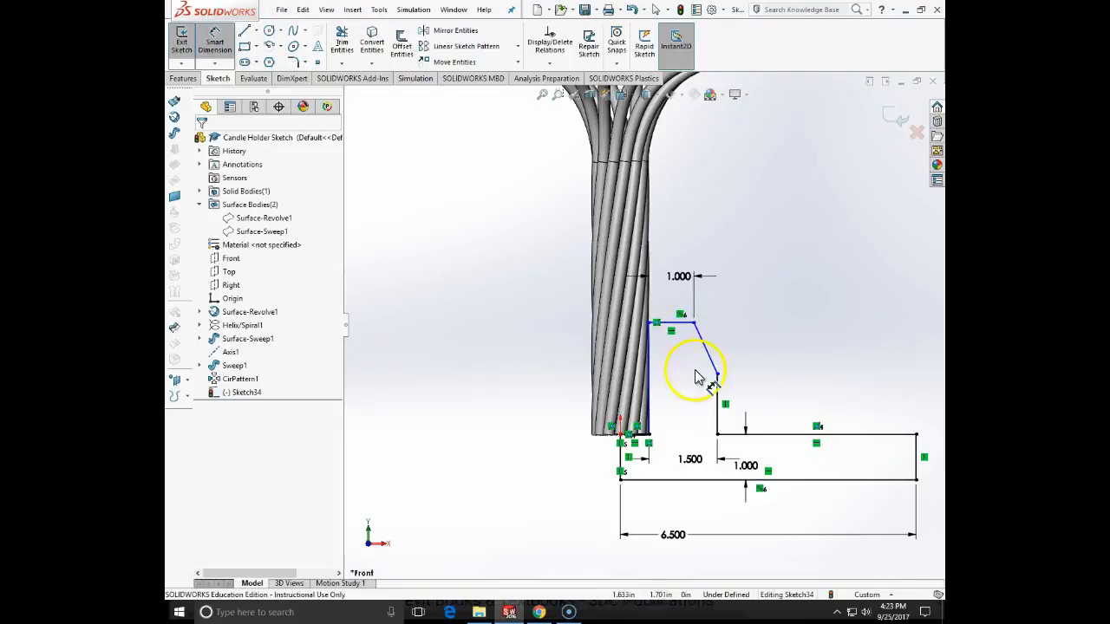
{"action": "left_click", "coordinate": [650, 368]}
{"action": "left_click", "coordinate": [547, 364]}
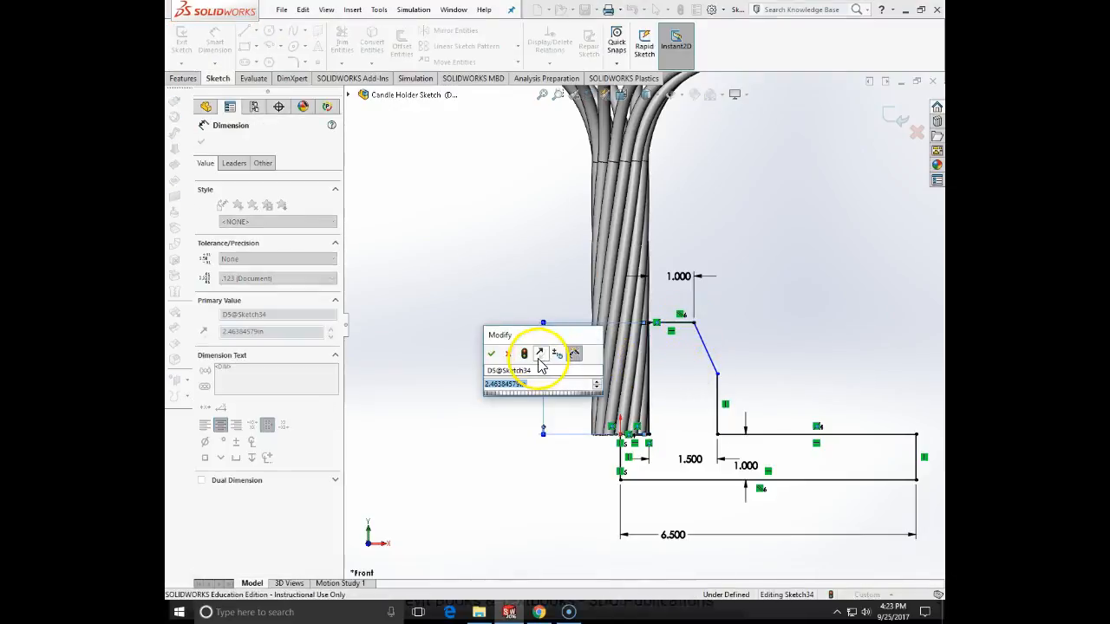
{"action": "type", "text": "3"}
{"action": "key", "text": "Return"}
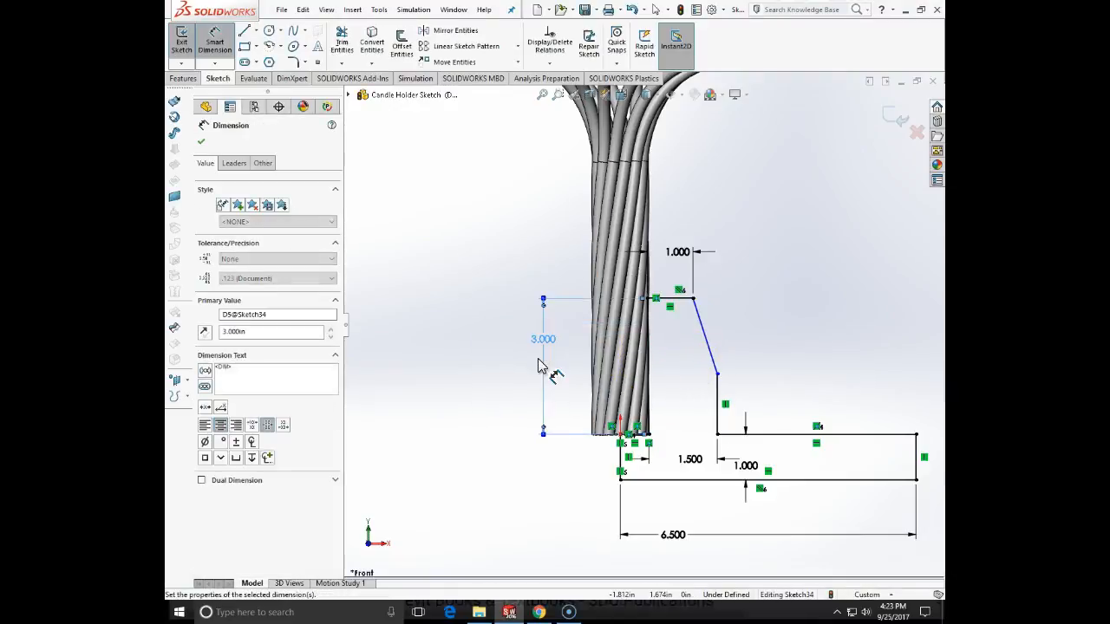
{"action": "key", "text": "Escape"}
- Dimension the height from the base's bottom line to the corner where the collar's side starts to slope as 2 in
{"action": "left_click", "coordinate": [214, 42]}
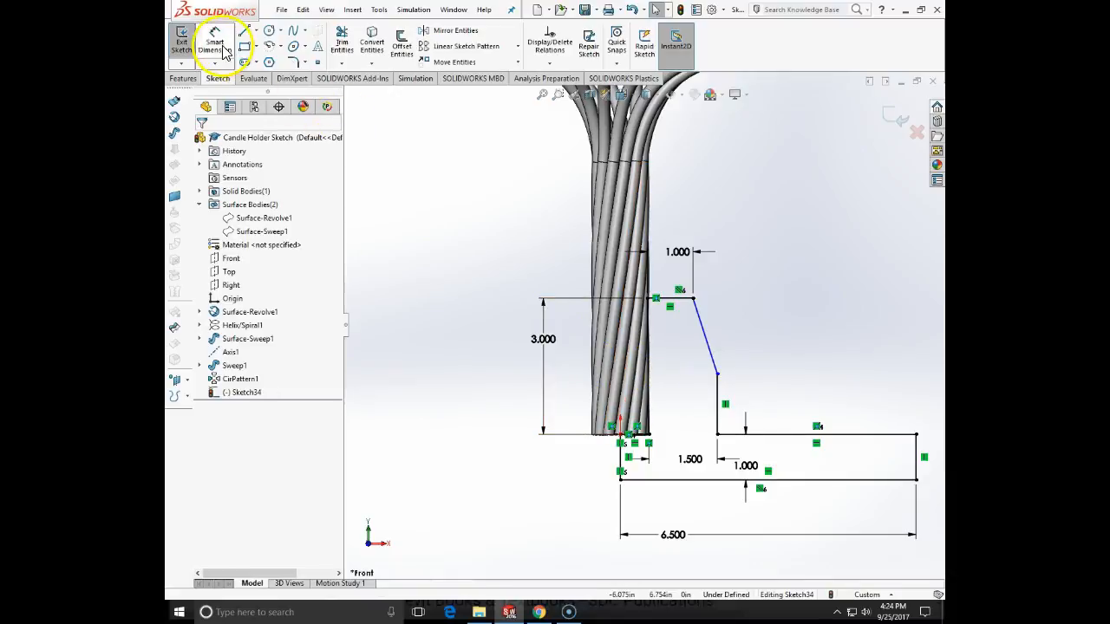
{"action": "left_click", "coordinate": [717, 375]}
{"action": "left_click", "coordinate": [676, 479]}
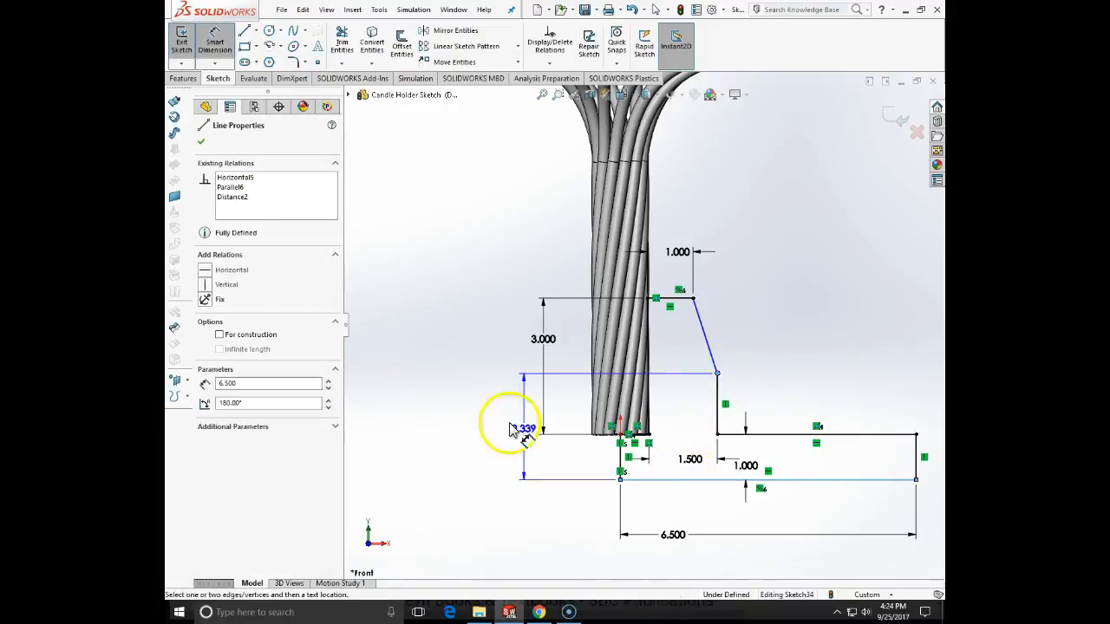
{"action": "left_click", "coordinate": [492, 433]}
{"action": "type", "text": "2"}
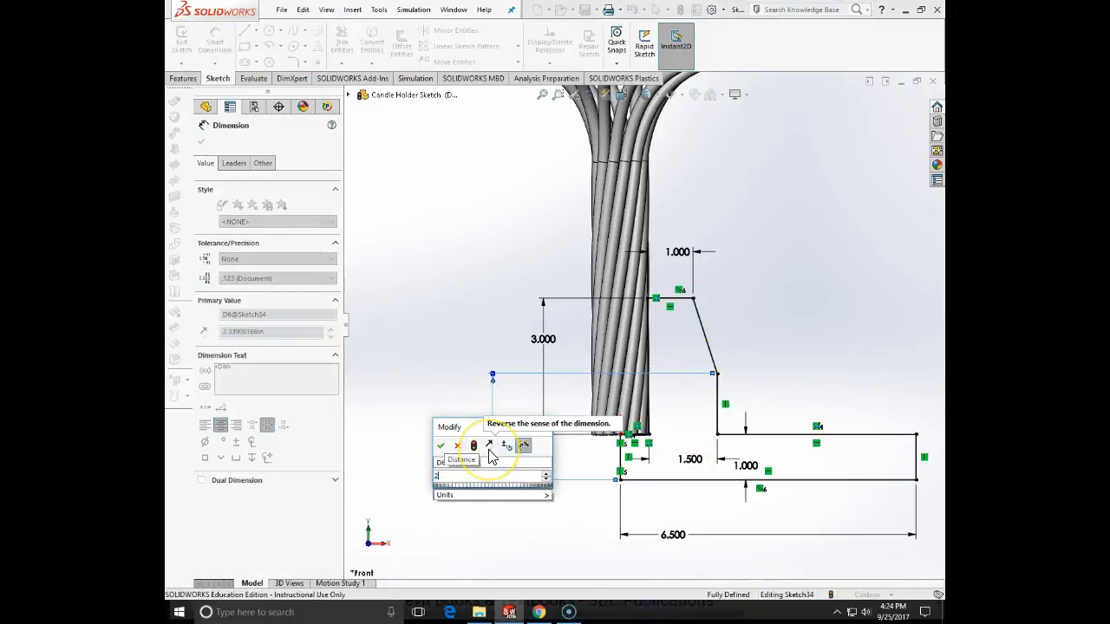
{"action": "key", "text": "Return"}
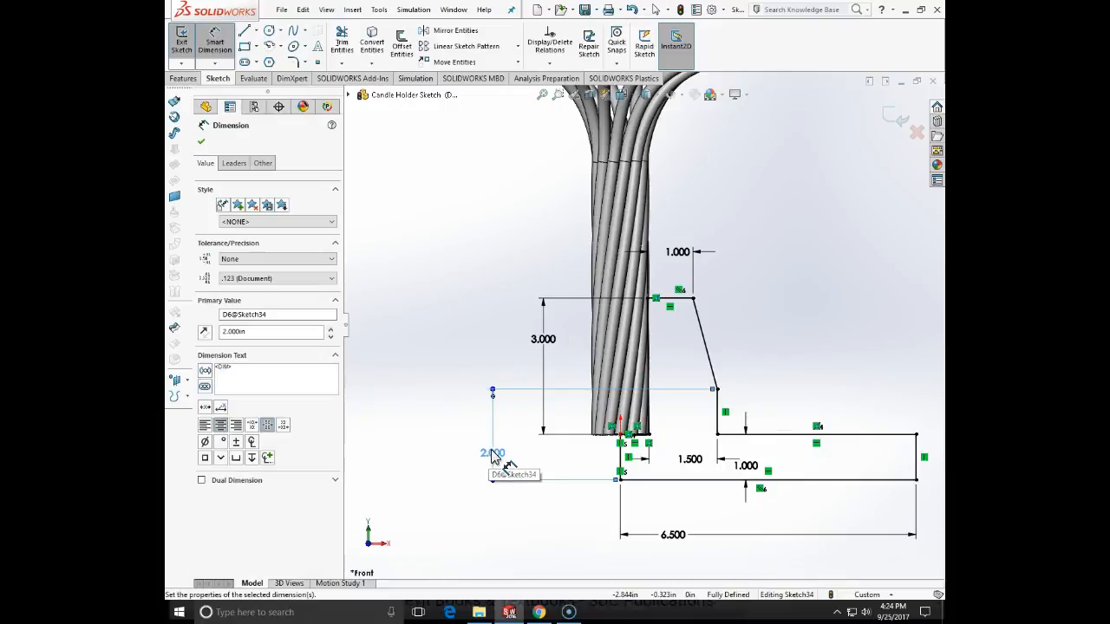
{"action": "key", "text": "Escape"}
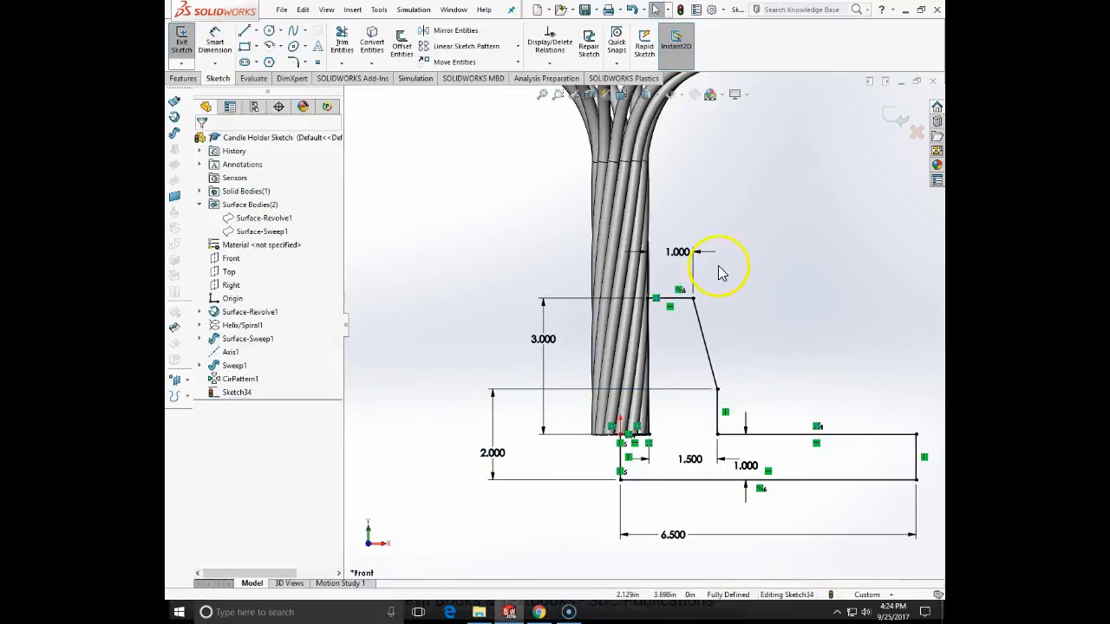
{"action": "left_click", "coordinate": [699, 328]}
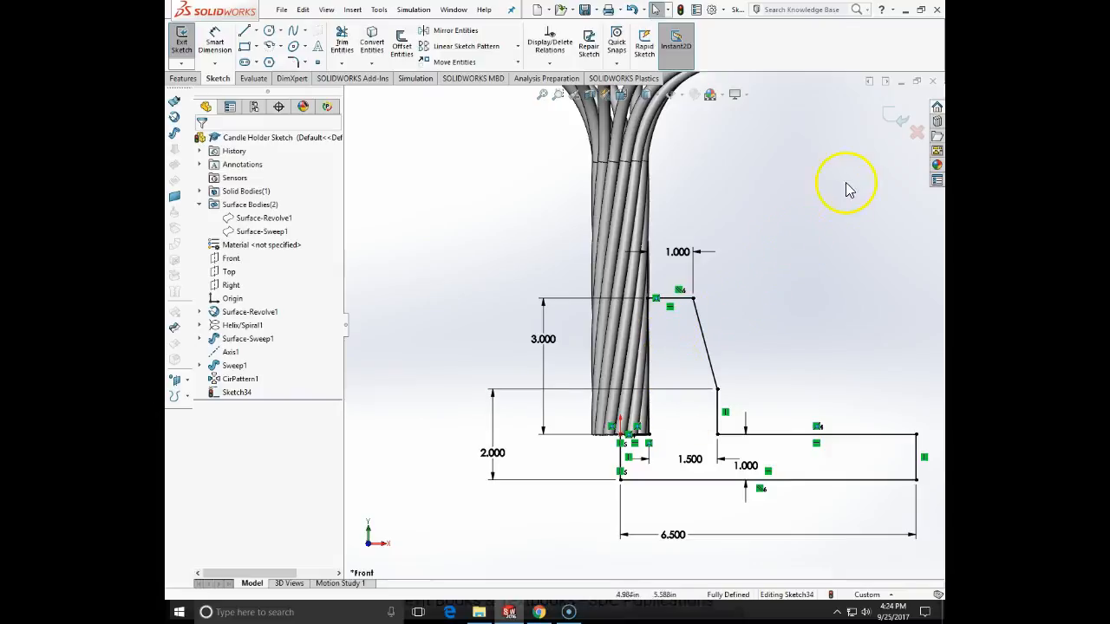
- Try to revolve the finished base profile 360 degrees about the short vertical line below the origin
{"action": "left_click", "coordinate": [889, 118]}
{"action": "left_click", "coordinate": [182, 80]}
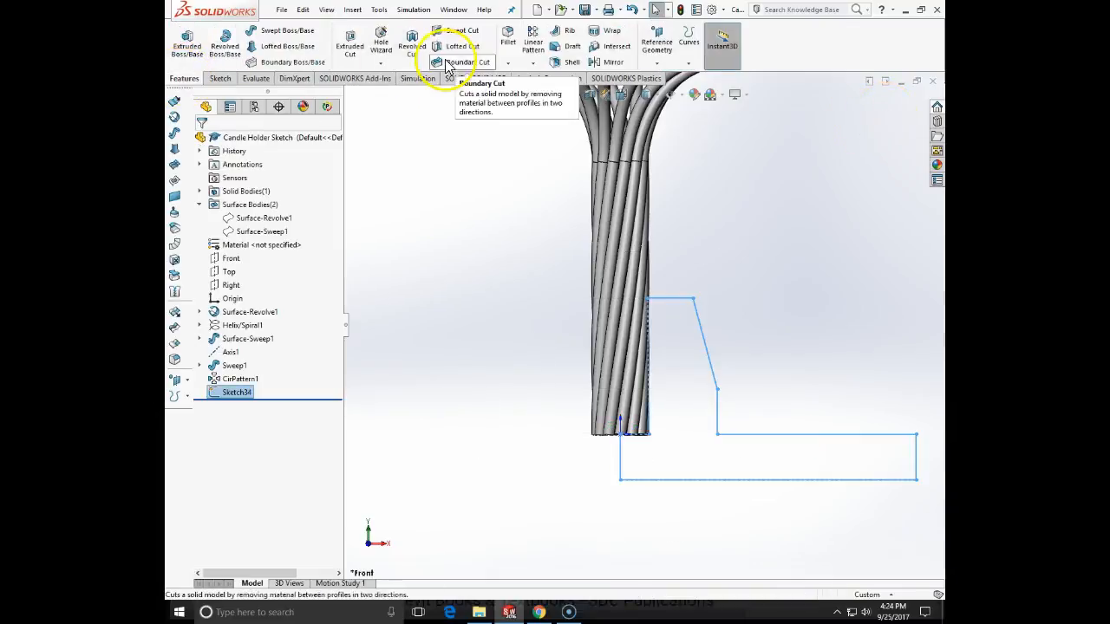
{"action": "left_click", "coordinate": [223, 54]}
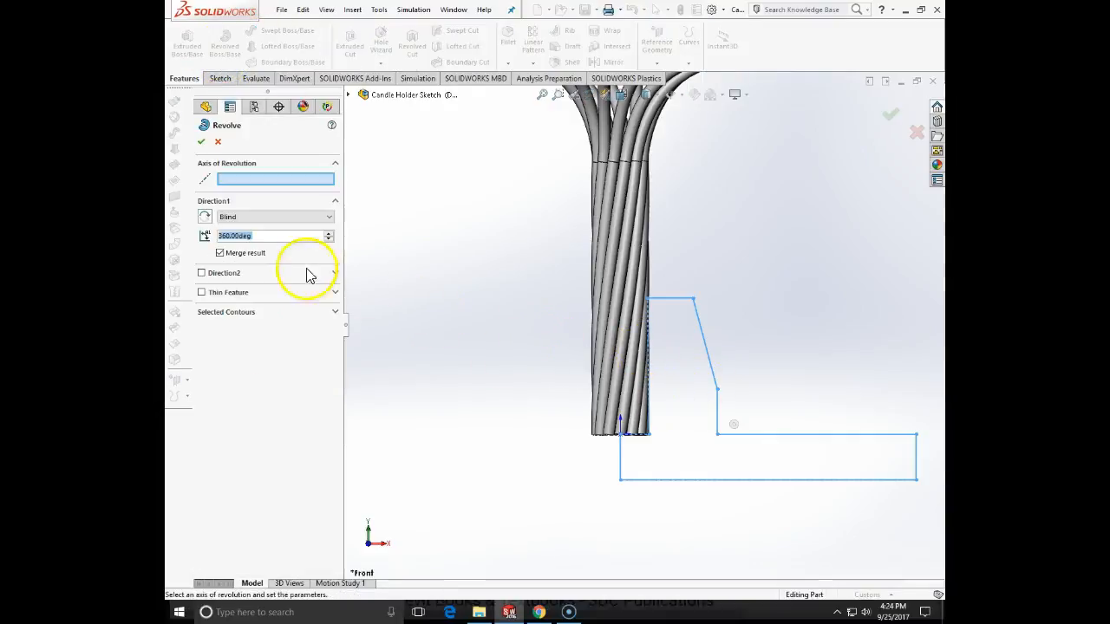
{"action": "left_click", "coordinate": [624, 464]}
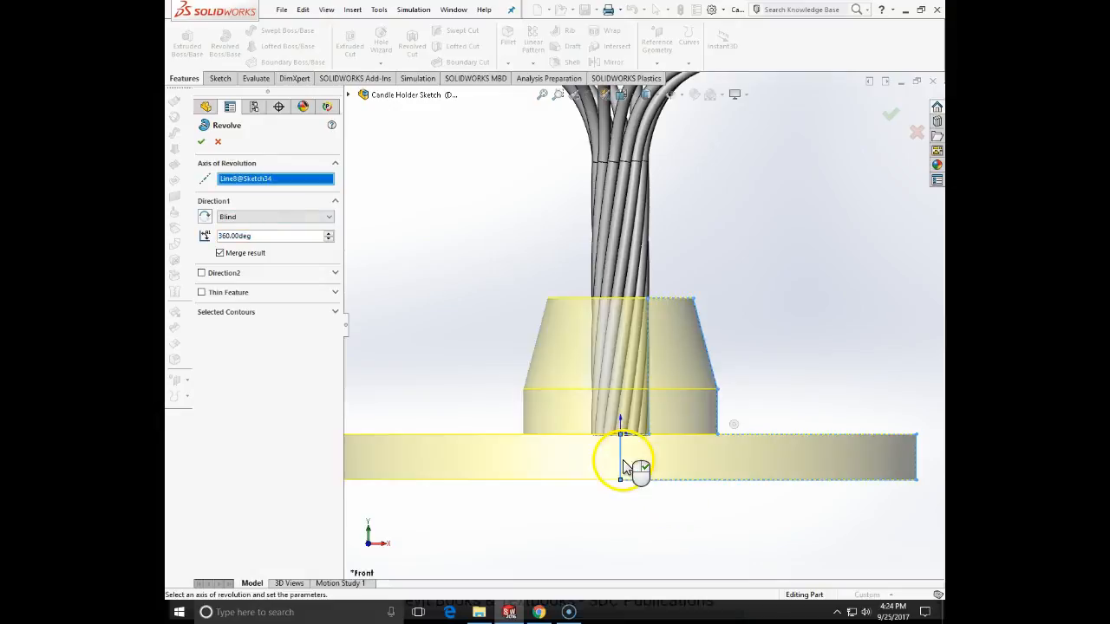
{"action": "left_click", "coordinate": [201, 143]}
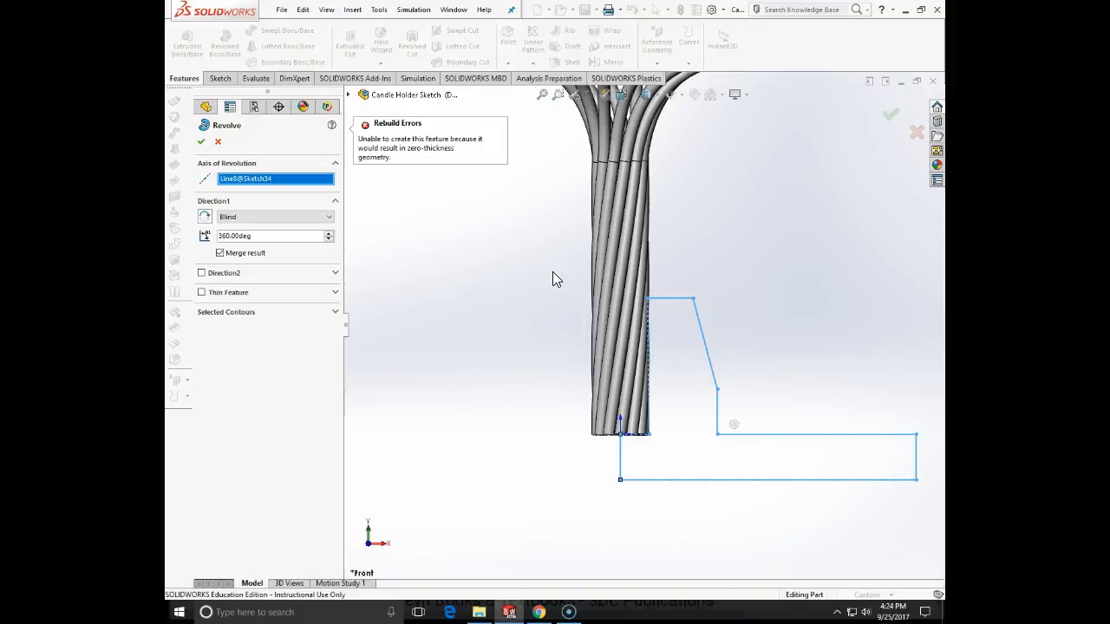
{"action": "left_click", "coordinate": [219, 142]}
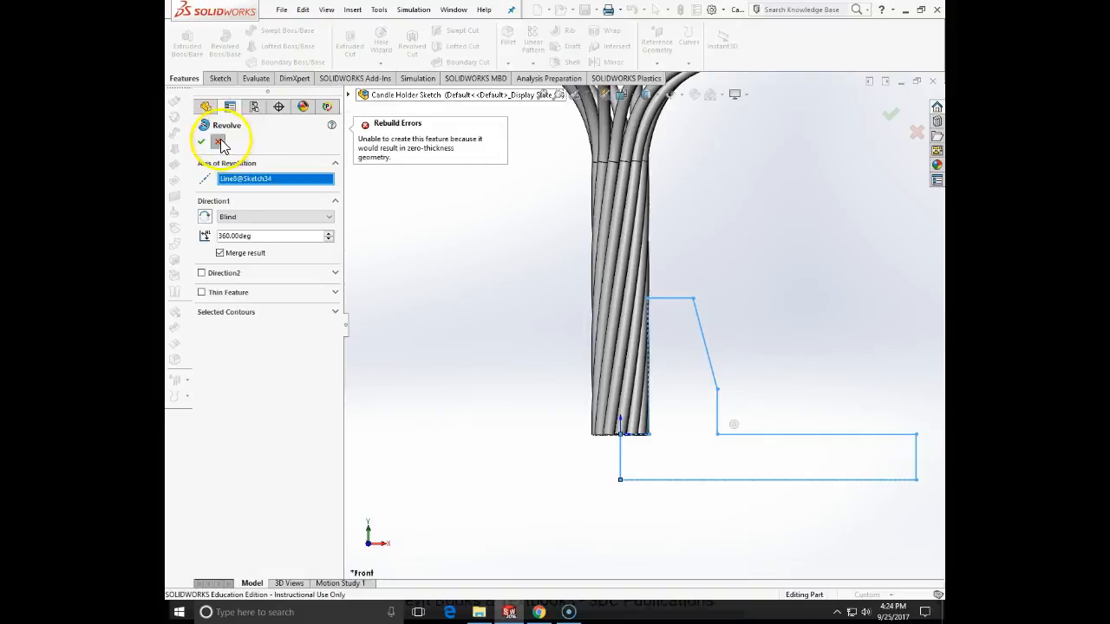
- Reopen the base sketch and delete the coincident relations that tie the collar's inner line to the rod bundle at both ends
{"action": "scroll", "coordinate": [650, 333], "scroll_direction": "down", "scroll_amount": 5}
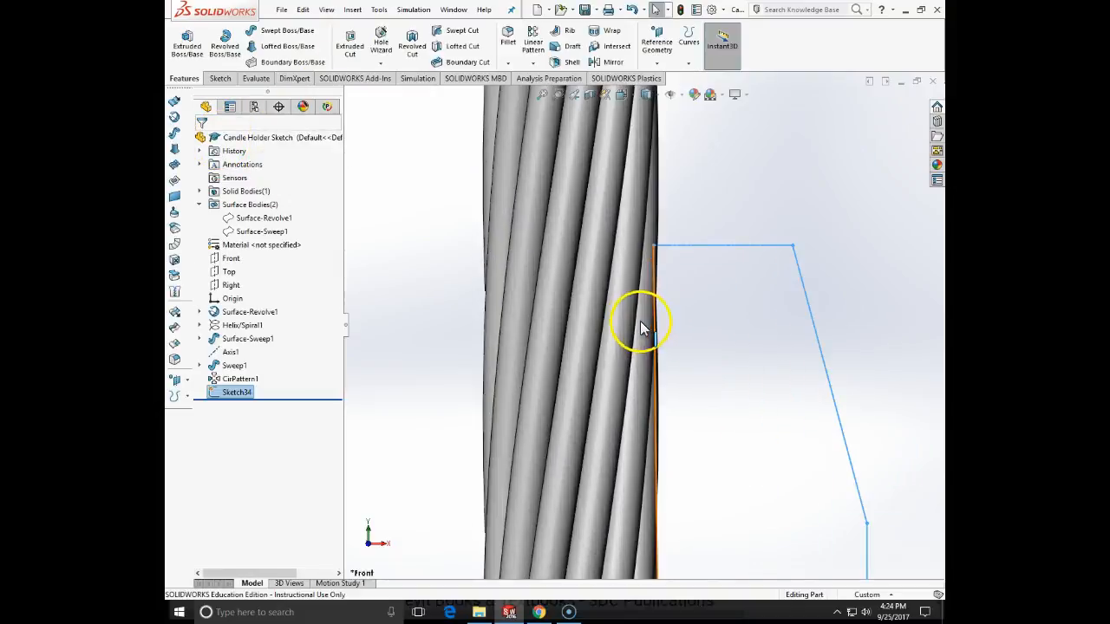
{"action": "scroll", "coordinate": [653, 295], "scroll_direction": "up", "scroll_amount": 3}
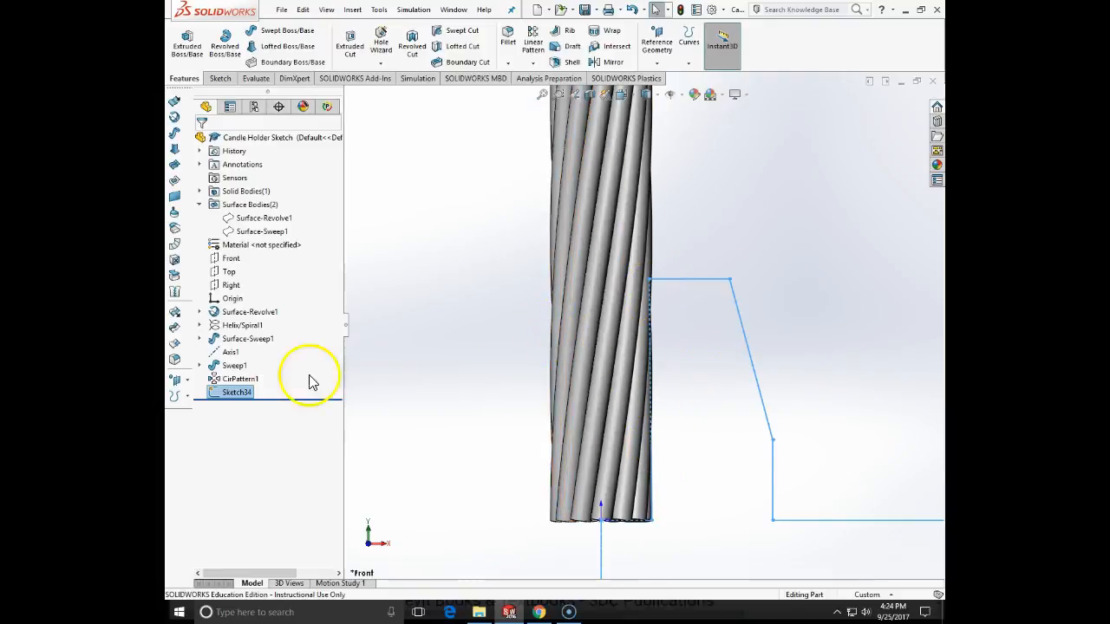
{"action": "right_click", "coordinate": [233, 391]}
{"action": "left_click", "coordinate": [242, 353]}
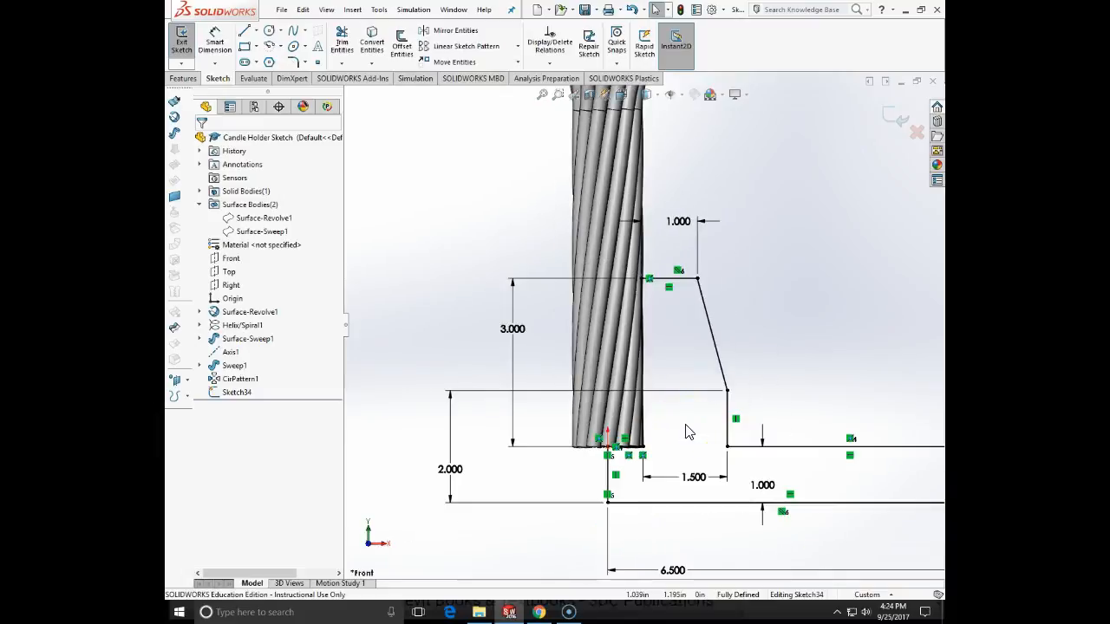
{"action": "scroll", "coordinate": [688, 432], "scroll_direction": "down", "scroll_amount": 2}
{"action": "left_click", "coordinate": [632, 343]}
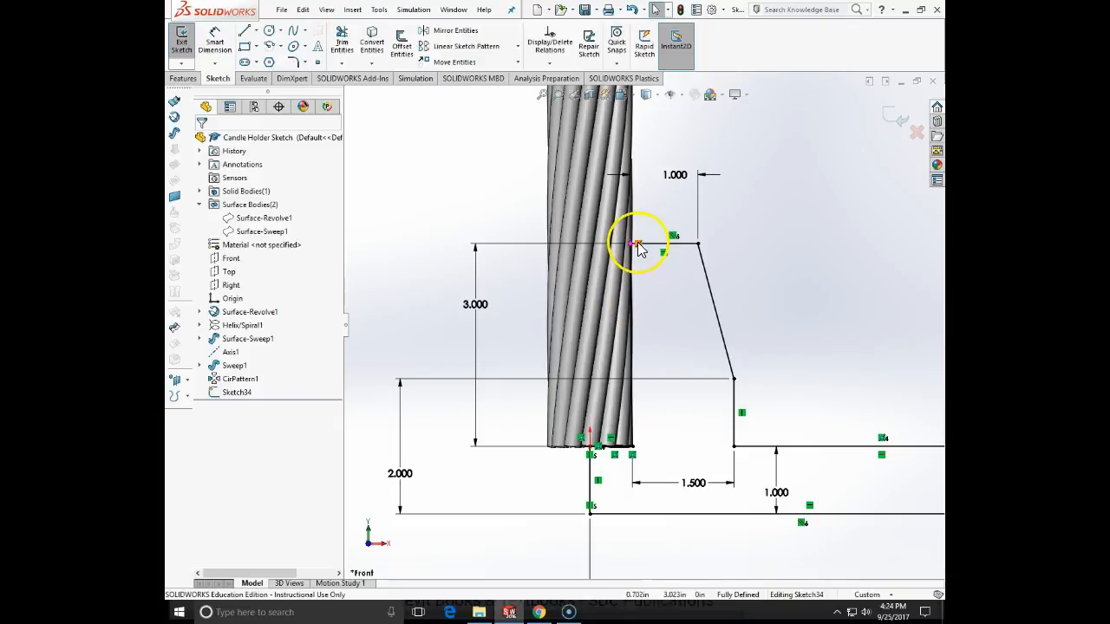
{"action": "key", "text": "Delete"}
{"action": "left_click", "coordinate": [634, 455]}
{"action": "key", "text": "Delete"}
- Move the collar's inner line toward the origin so that it lies inside the rod bundle
{"action": "mouse_move", "coordinate": [634, 375]}
{"action": "left_mouse_down"}
{"action": "mouse_move", "coordinate": [664, 374]}
{"action": "mouse_move", "coordinate": [589, 392]}
{"action": "mouse_move", "coordinate": [602, 393]}
{"action": "left_mouse_up"}
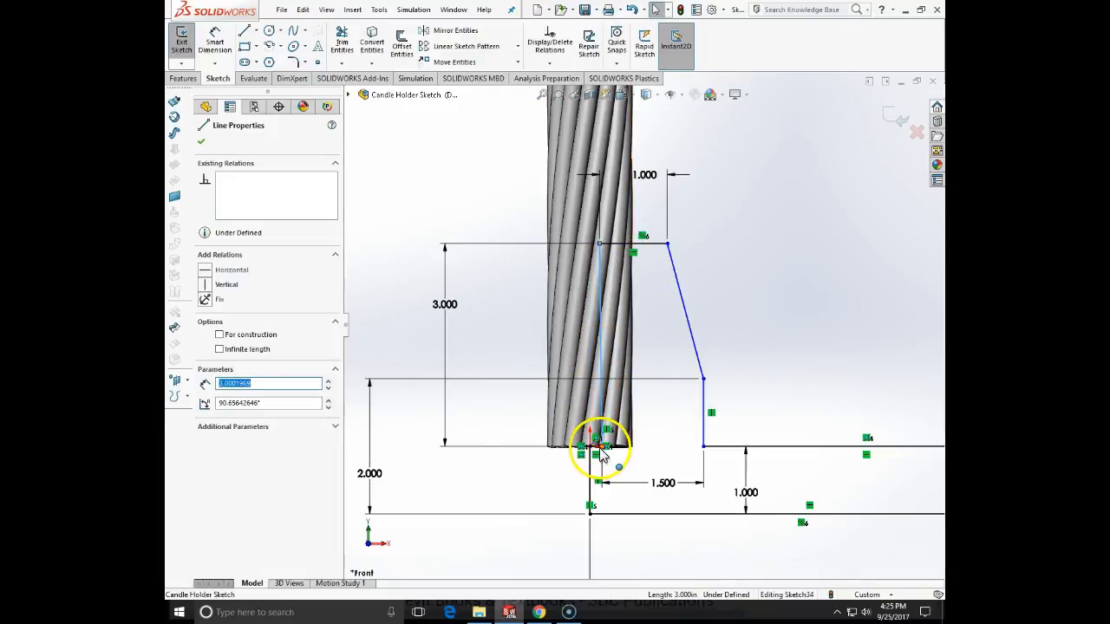
{"action": "left_click", "coordinate": [603, 450]}
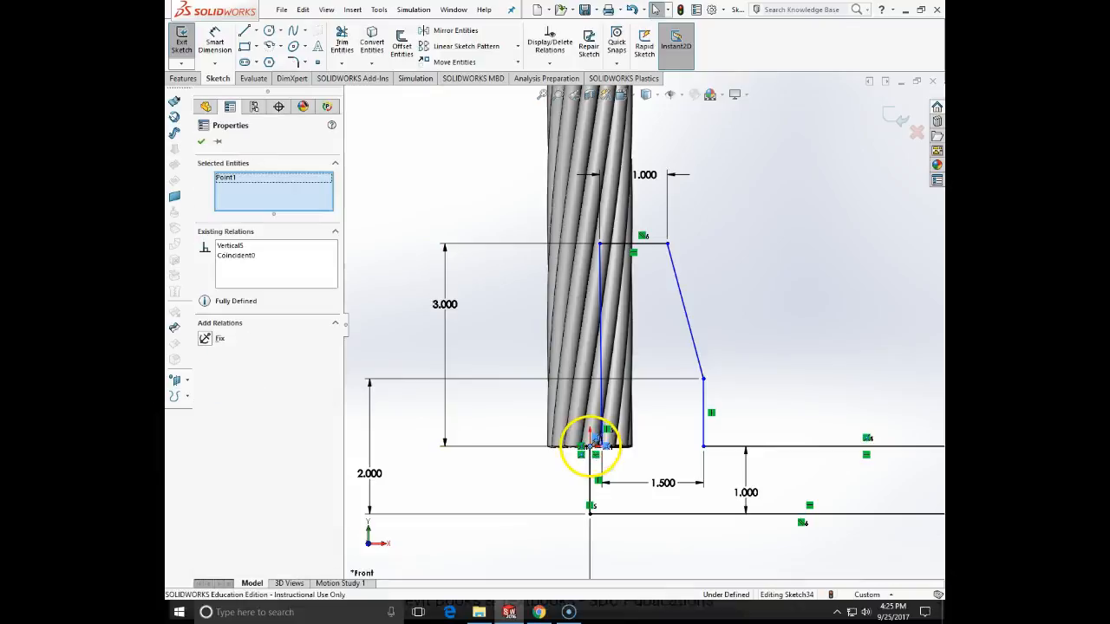
{"action": "key", "text": "Escape"}
- Dimension the distance from the origin to the collar's inner line as 0.5 in
{"action": "scroll", "coordinate": [593, 442], "scroll_direction": "down", "scroll_amount": 6}
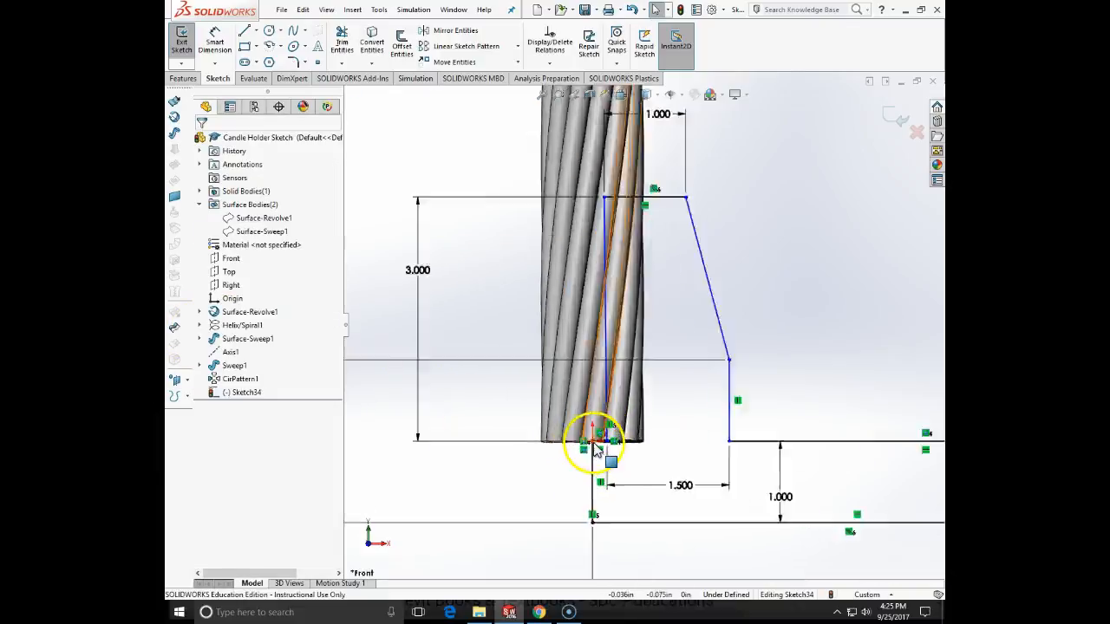
{"action": "scroll", "coordinate": [612, 436], "scroll_direction": "down", "scroll_amount": 2}
{"action": "left_click", "coordinate": [214, 41]}
{"action": "left_click", "coordinate": [612, 425]}
{"action": "left_click", "coordinate": [677, 425]}
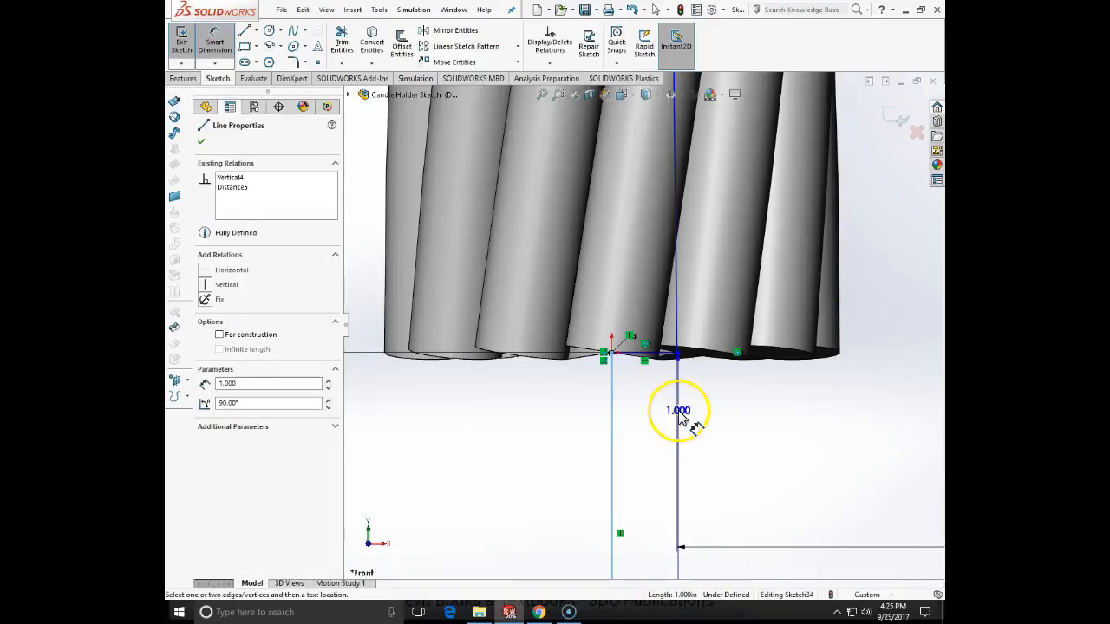
{"action": "left_click", "coordinate": [685, 423]}
{"action": "left_click", "coordinate": [434, 288]}
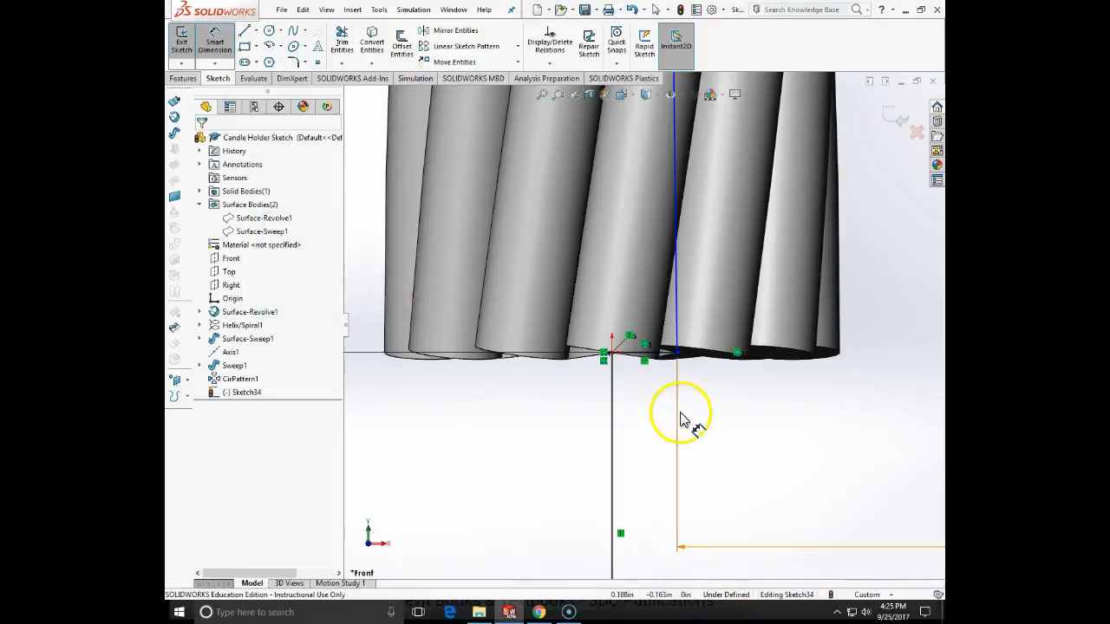
{"action": "left_click", "coordinate": [669, 352]}
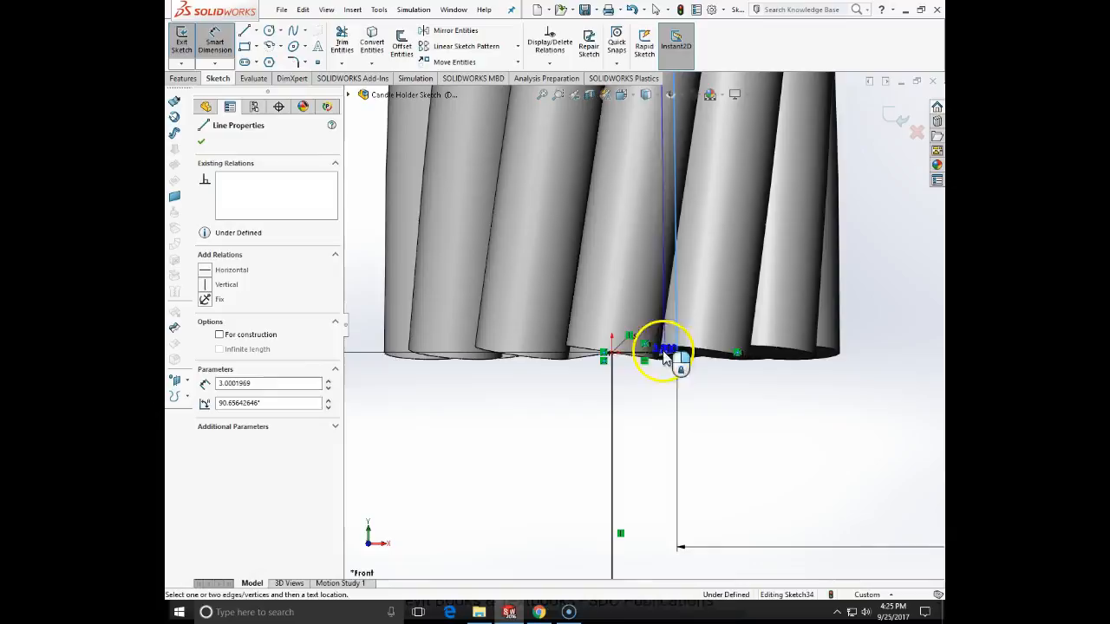
{"action": "left_click", "coordinate": [614, 355]}
{"action": "left_click", "coordinate": [634, 441]}
{"action": "type", "text": ".5"}
{"action": "key", "text": "Return"}
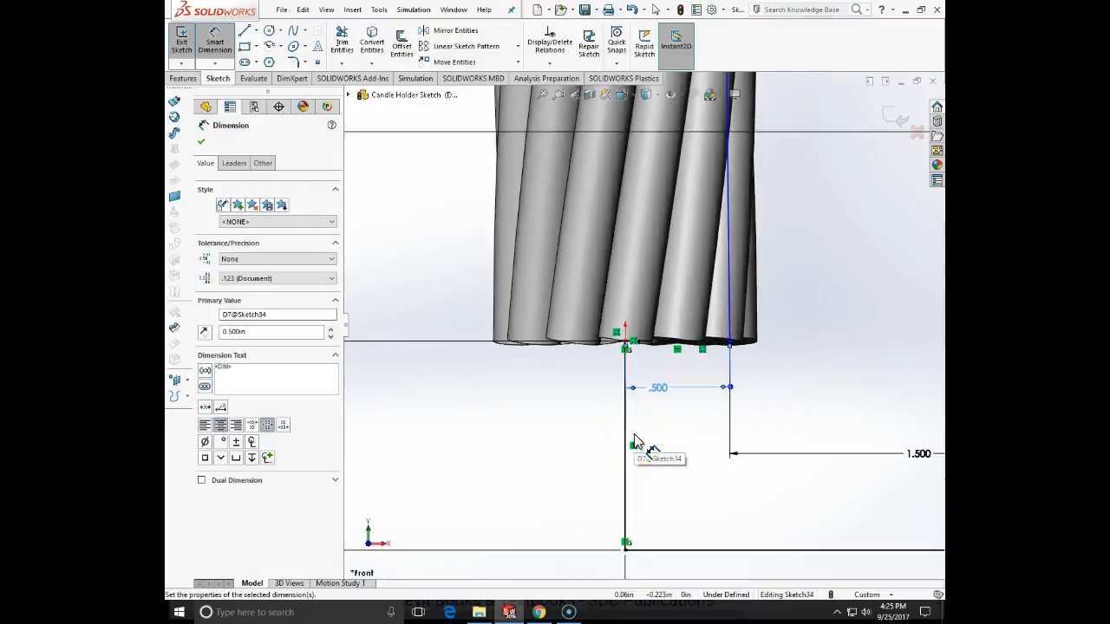
{"action": "scroll", "coordinate": [634, 440], "scroll_direction": "up", "scroll_amount": 8}
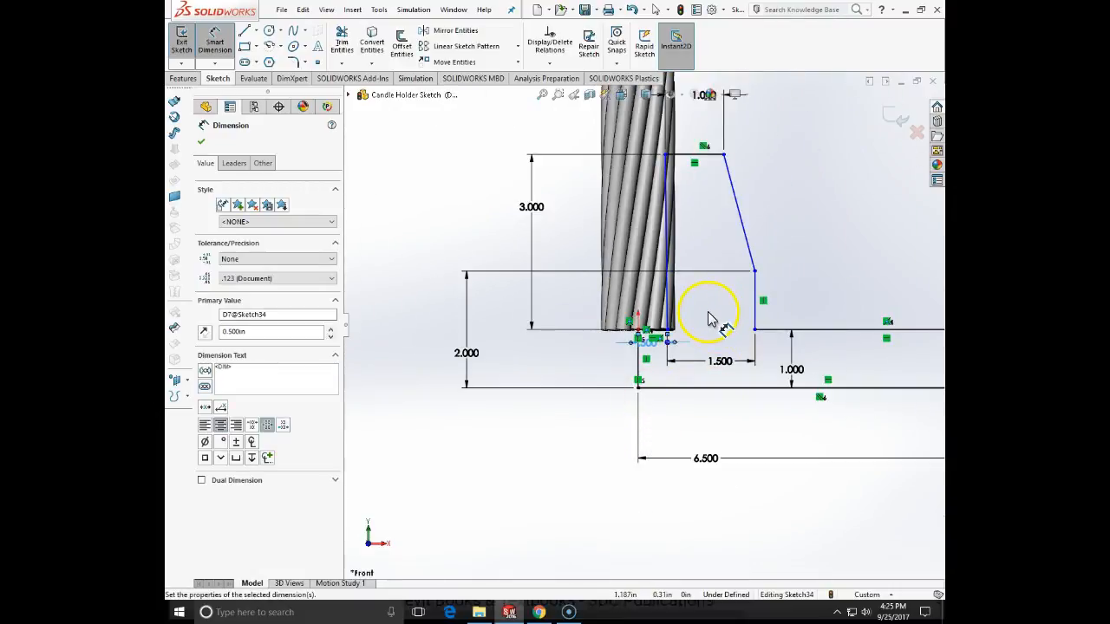
- Add a vertical relation to the collar's inner line
{"action": "key", "text": "Escape"}
{"action": "left_click", "coordinate": [667, 236]}
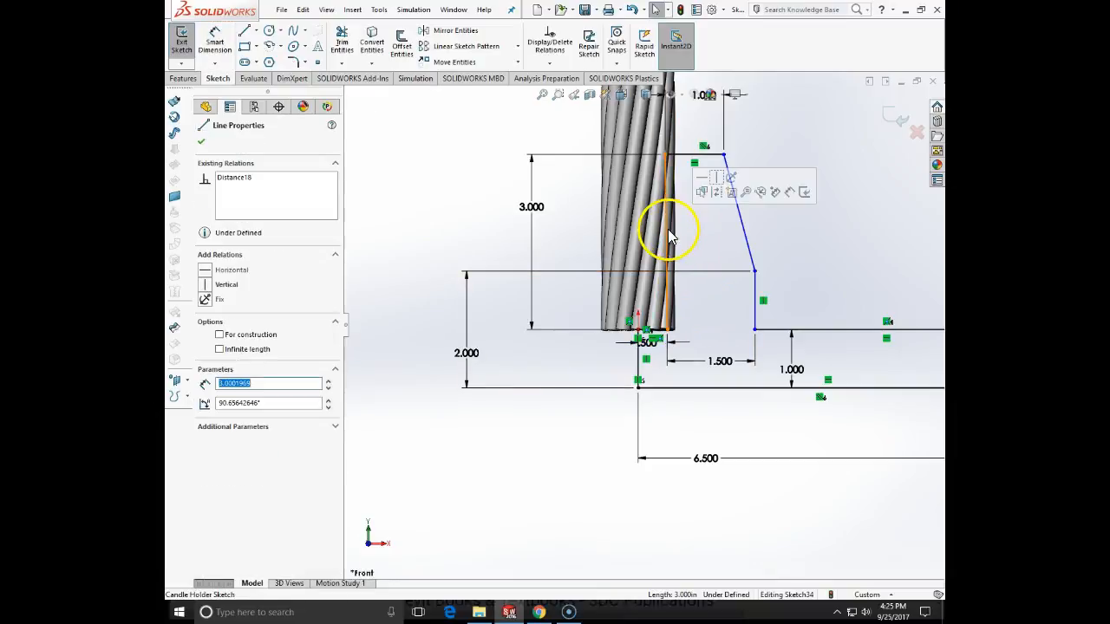
{"action": "left_click", "coordinate": [209, 285]}
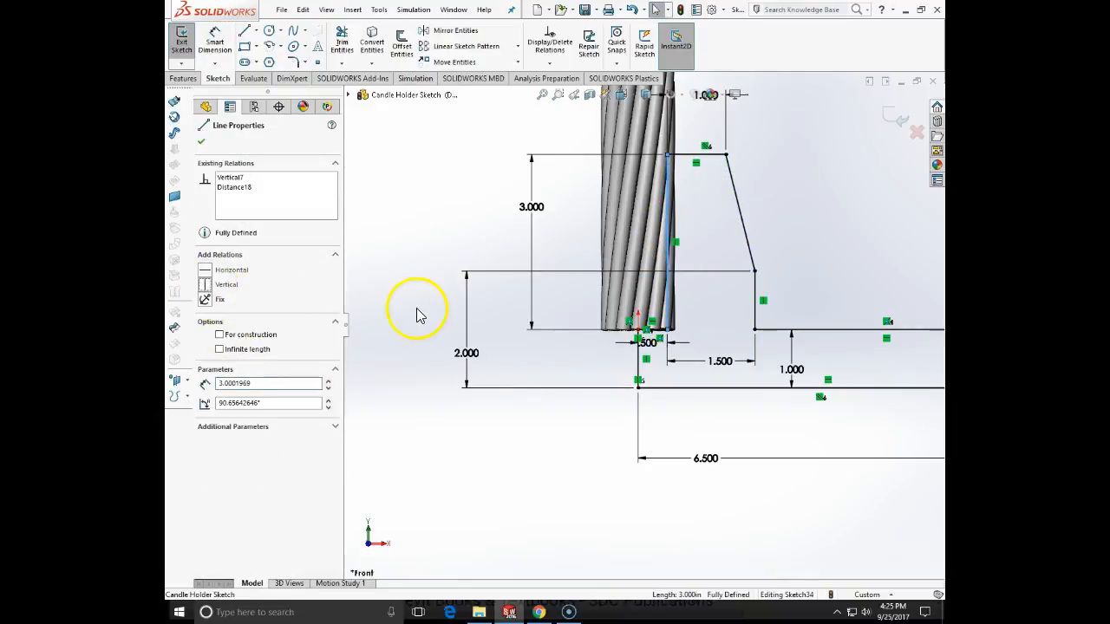
{"action": "left_click", "coordinate": [416, 315]}
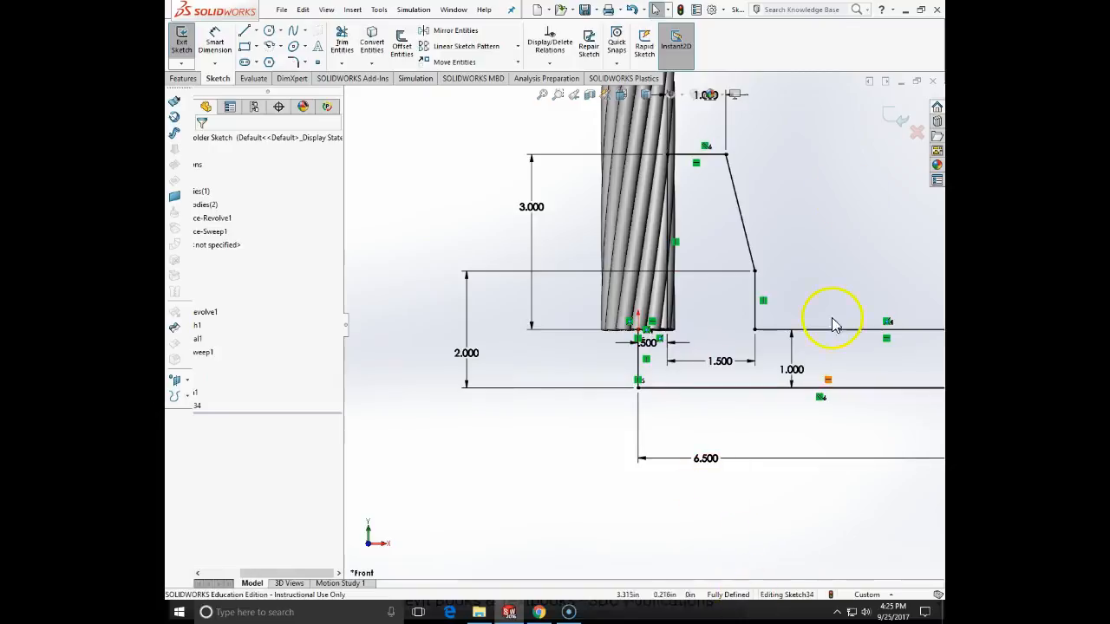
- Exit the sketch and revolve the base profile into a solid about the short vertical line below the origin
{"action": "left_click", "coordinate": [900, 119]}
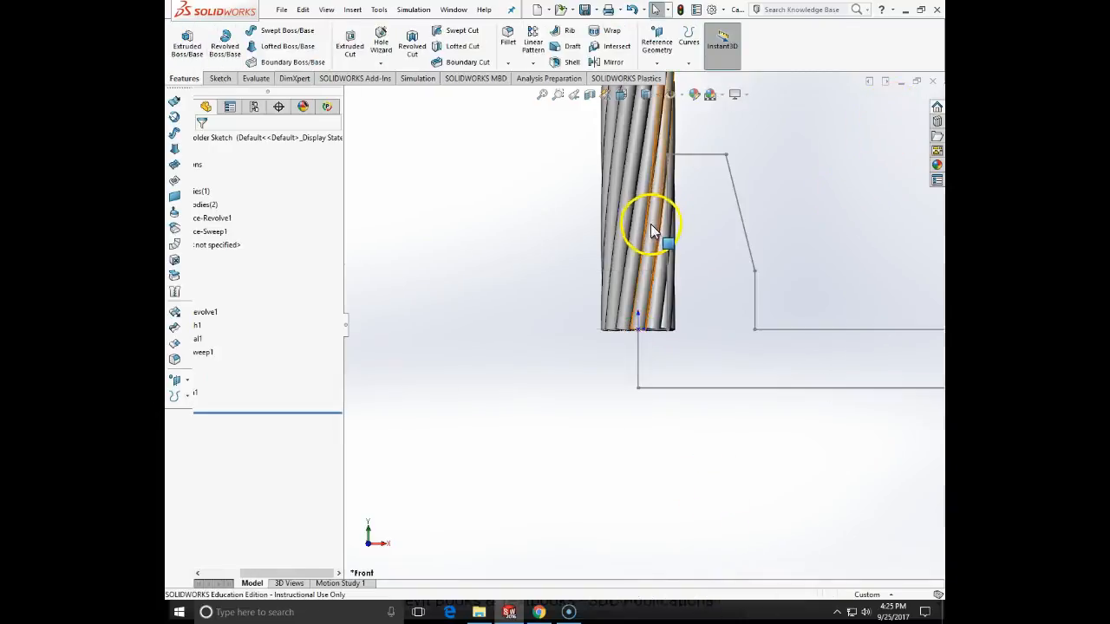
{"action": "left_click", "coordinate": [225, 41]}
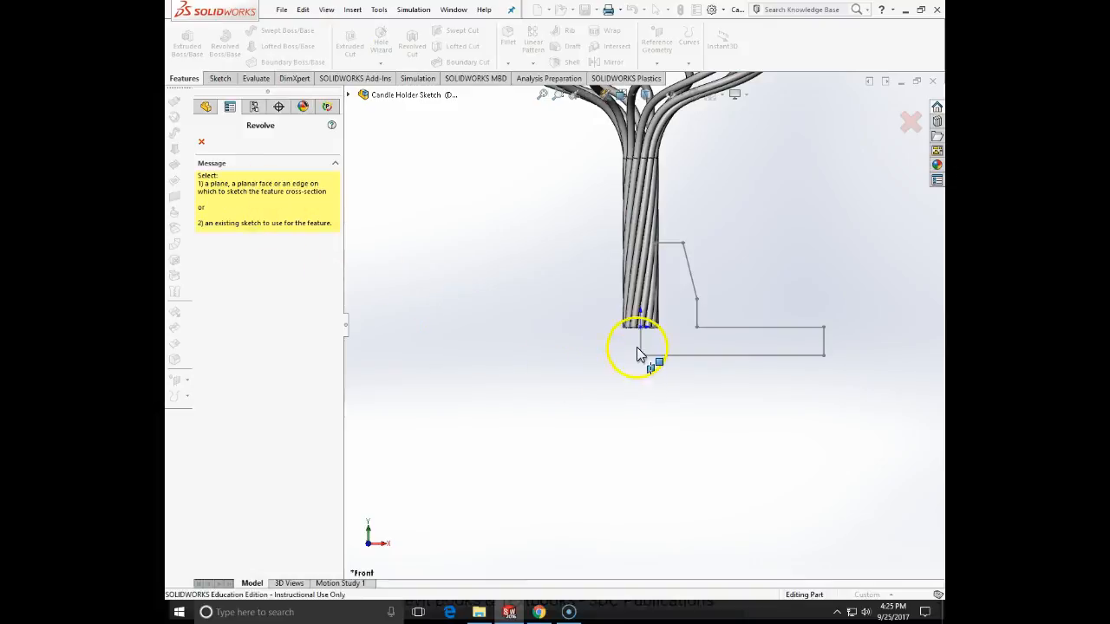
{"action": "left_click", "coordinate": [639, 340]}
{"action": "middle_click_drag", "start_coordinate": [640, 340], "coordinate": [639, 490]}
{"action": "left_click", "coordinate": [200, 140]}
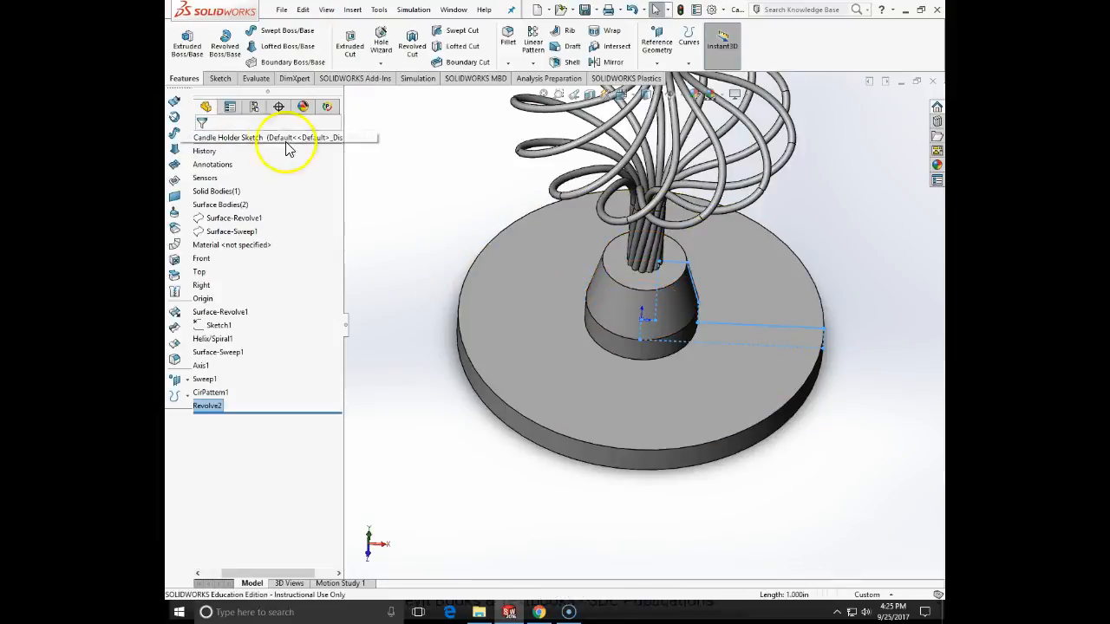
- Fillet the upper outer edge of the base disc with a 0.5 in radius
{"action": "left_click", "coordinate": [509, 41]}
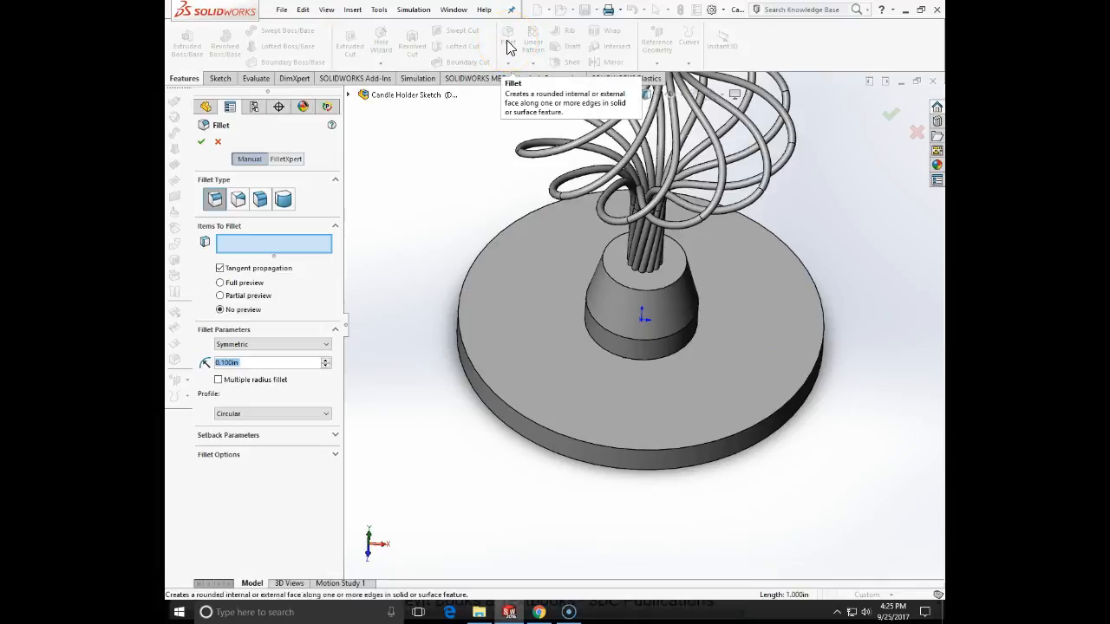
{"action": "type", "text": ".5"}
{"action": "left_click", "coordinate": [440, 430]}
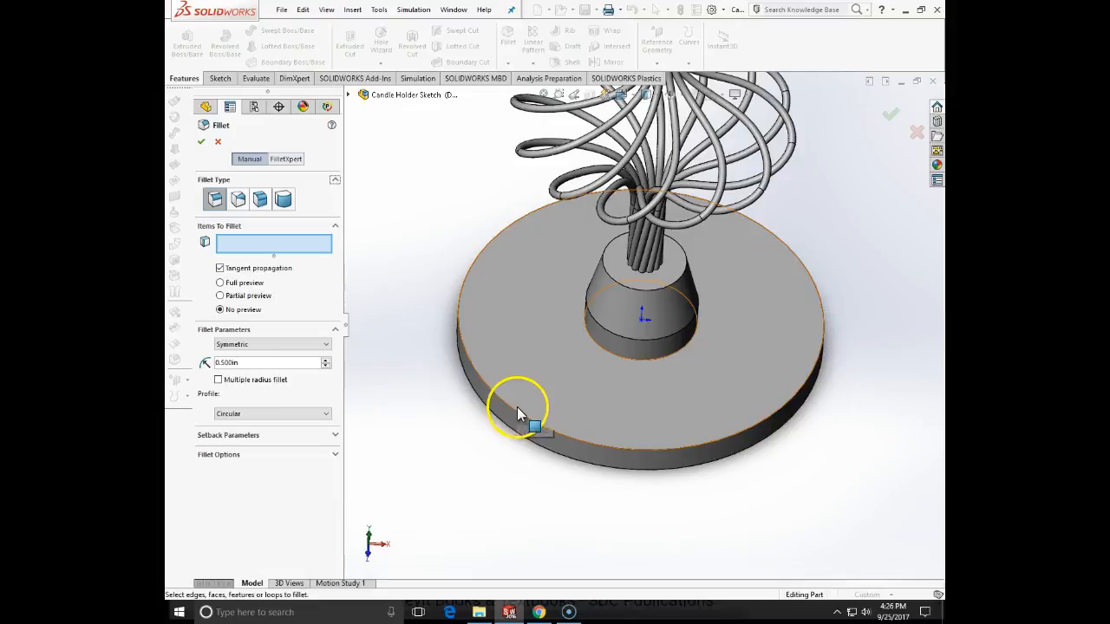
{"action": "left_click", "coordinate": [517, 409]}
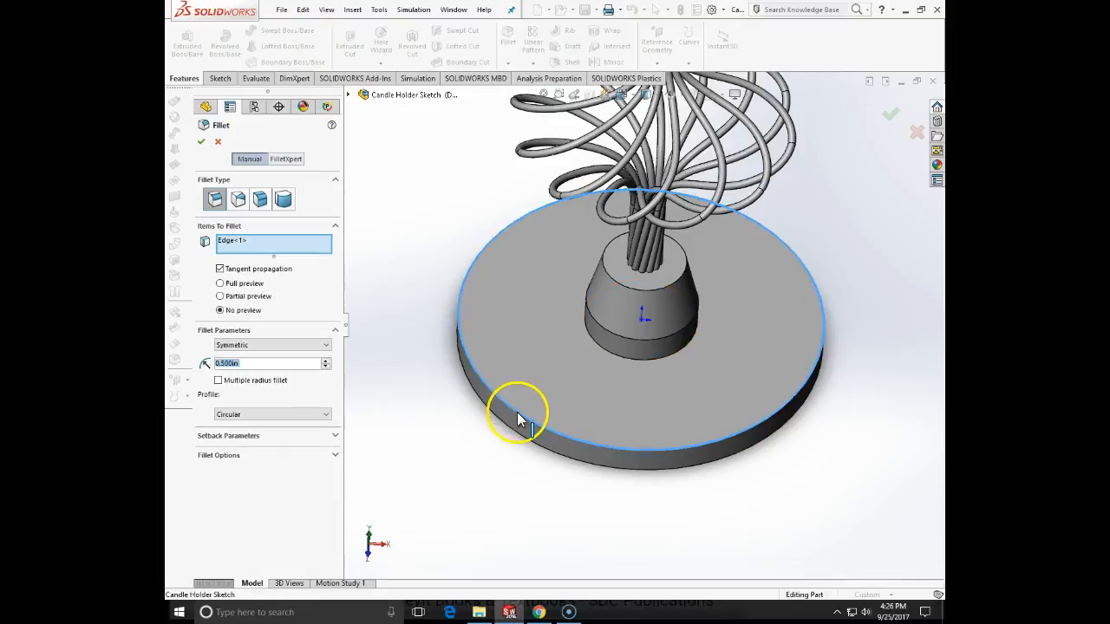
{"action": "left_click", "coordinate": [202, 141]}
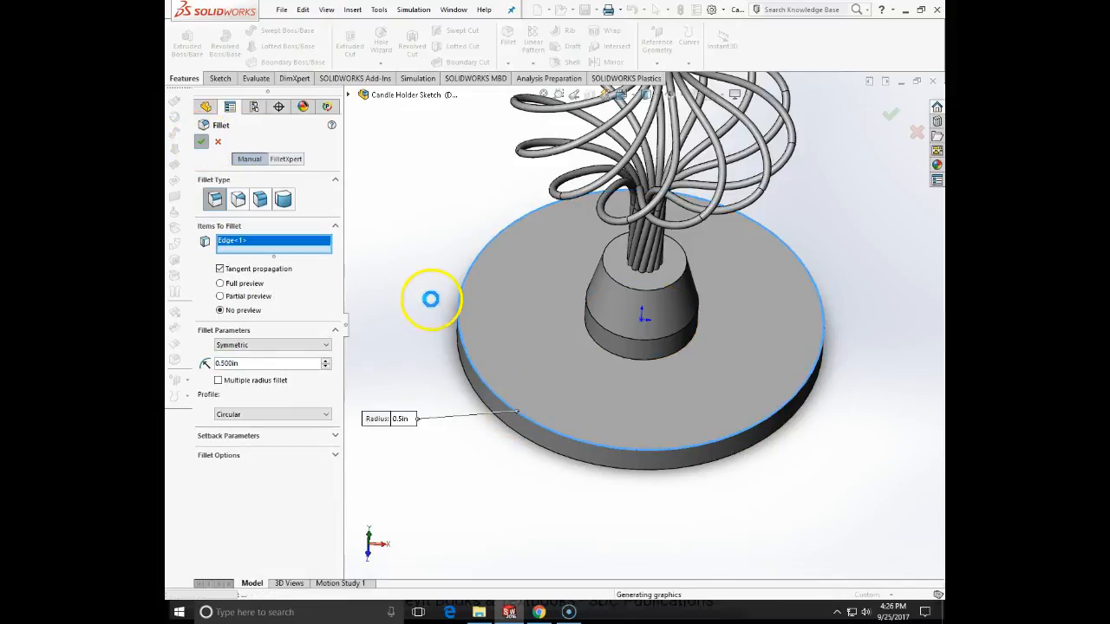
- Save the candle holder part
{"action": "scroll", "coordinate": [431, 309], "scroll_direction": "up", "scroll_amount": 7}
{"action": "scroll", "coordinate": [665, 248], "scroll_direction": "down", "scroll_amount": 5}
{"action": "middle_click_drag", "start_coordinate": [665, 248], "coordinate": [515, 179]}
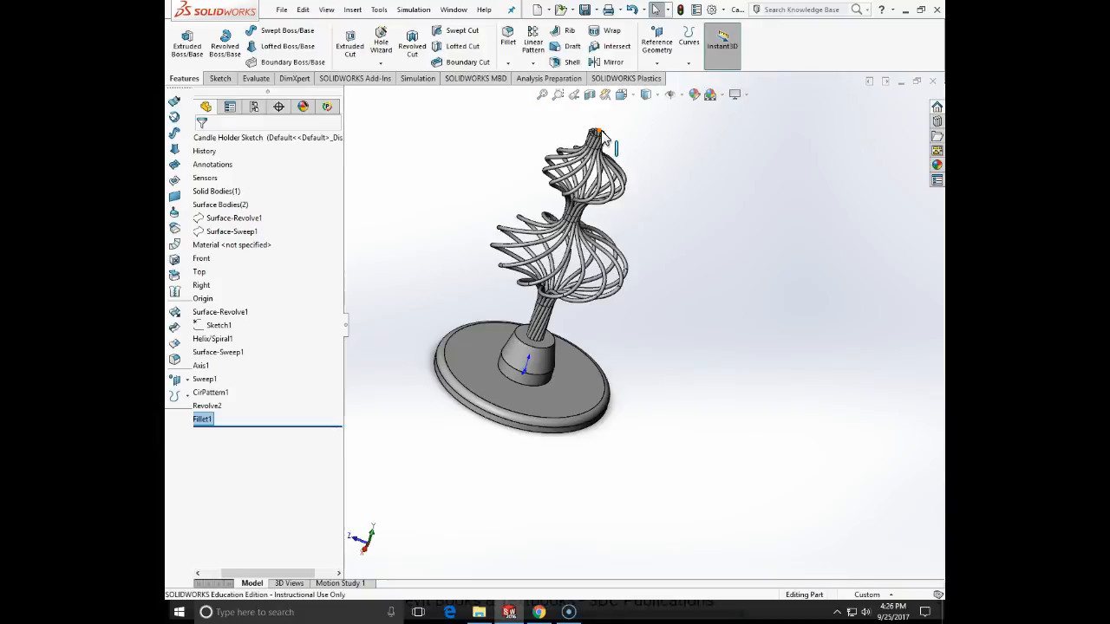
{"action": "left_click", "coordinate": [283, 10]}
{"action": "left_click", "coordinate": [307, 126]}
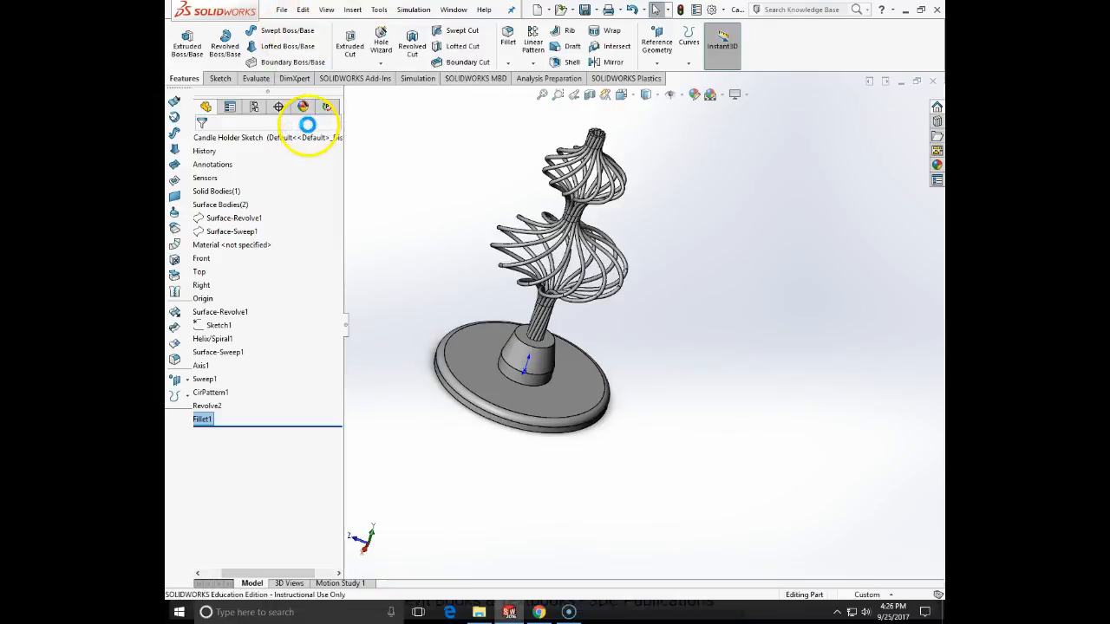
- Start a new sketch on the Front plane and look at it straight from the front
{"action": "middle_click_drag", "start_coordinate": [618, 232], "coordinate": [642, 223]}
{"action": "left_click", "coordinate": [224, 82]}
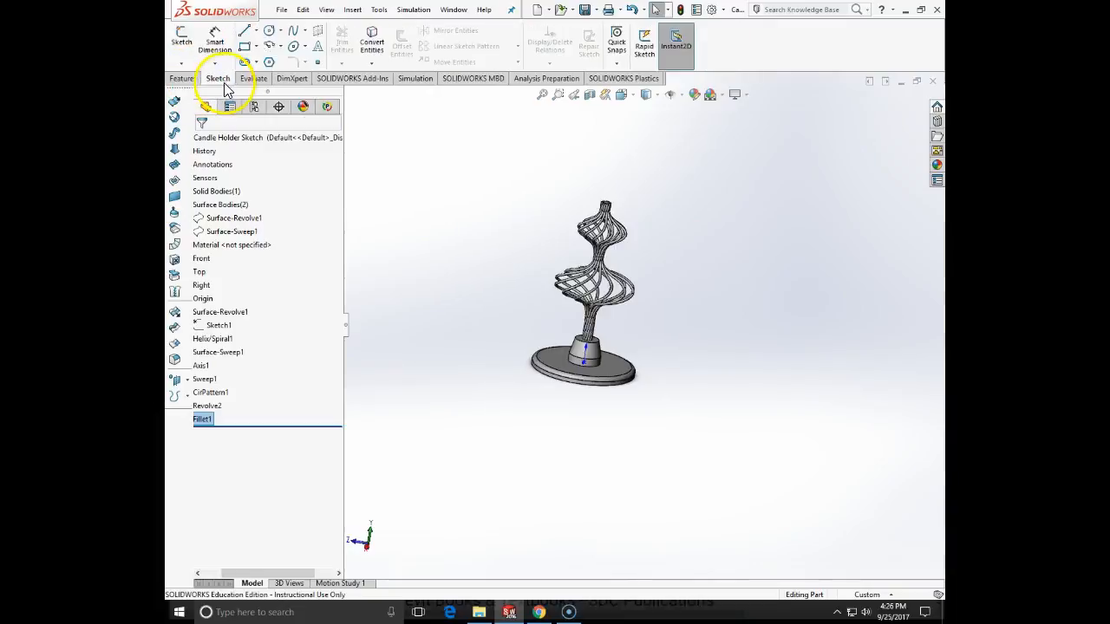
{"action": "left_click", "coordinate": [180, 62]}
{"action": "left_click", "coordinate": [193, 82]}
{"action": "left_click", "coordinate": [361, 94]}
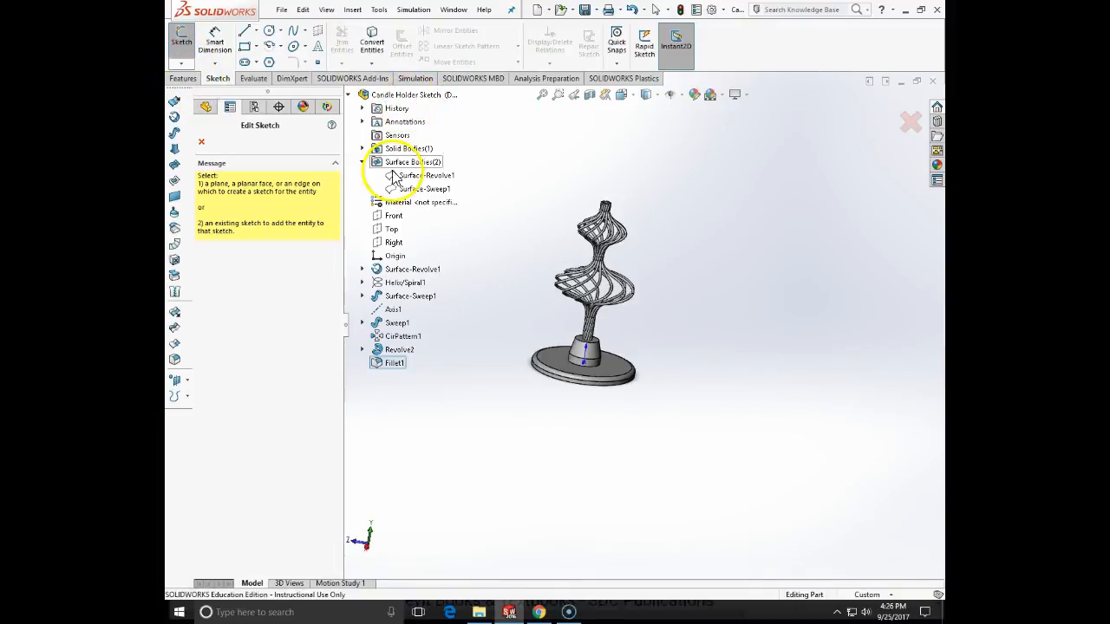
{"action": "left_click", "coordinate": [392, 223]}
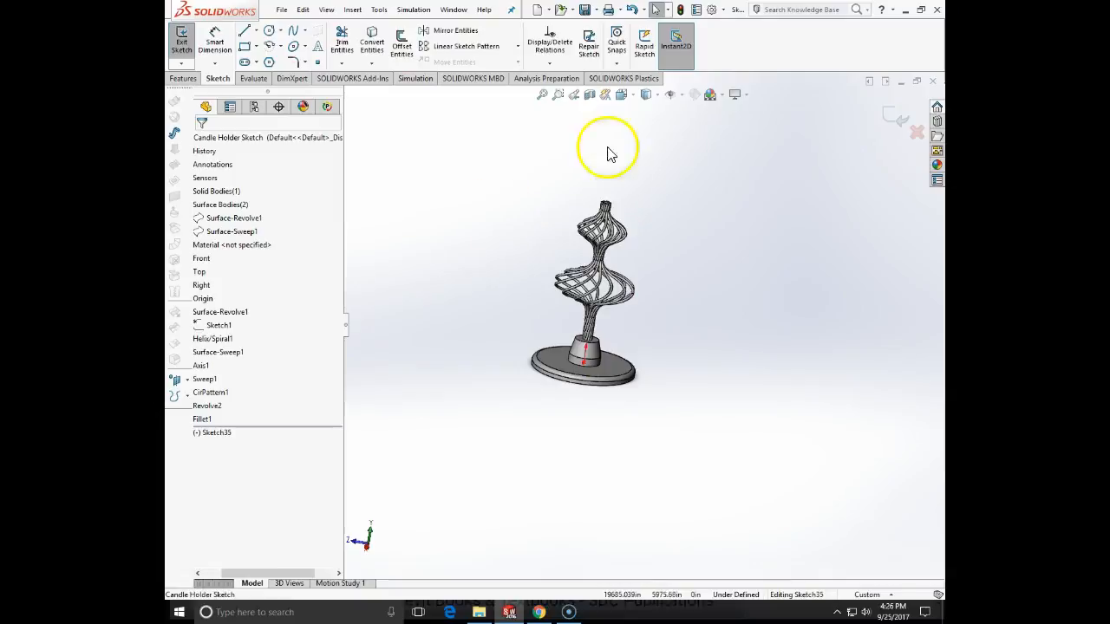
{"action": "left_click", "coordinate": [629, 98]}
{"action": "left_click", "coordinate": [694, 165]}
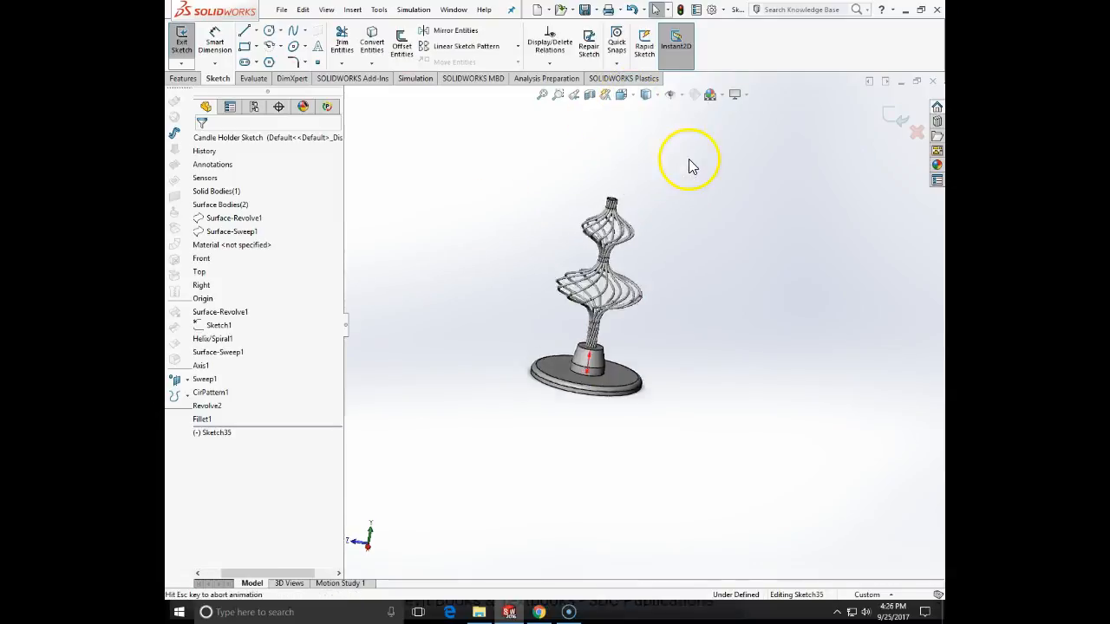
- Sketch a vertical line about 8.4 in long from above the rod bundle down through the upper cage, near the central axis
{"action": "scroll", "coordinate": [660, 133], "scroll_direction": "up", "scroll_amount": 2}
{"action": "scroll", "coordinate": [659, 133], "scroll_direction": "down", "scroll_amount": 7}
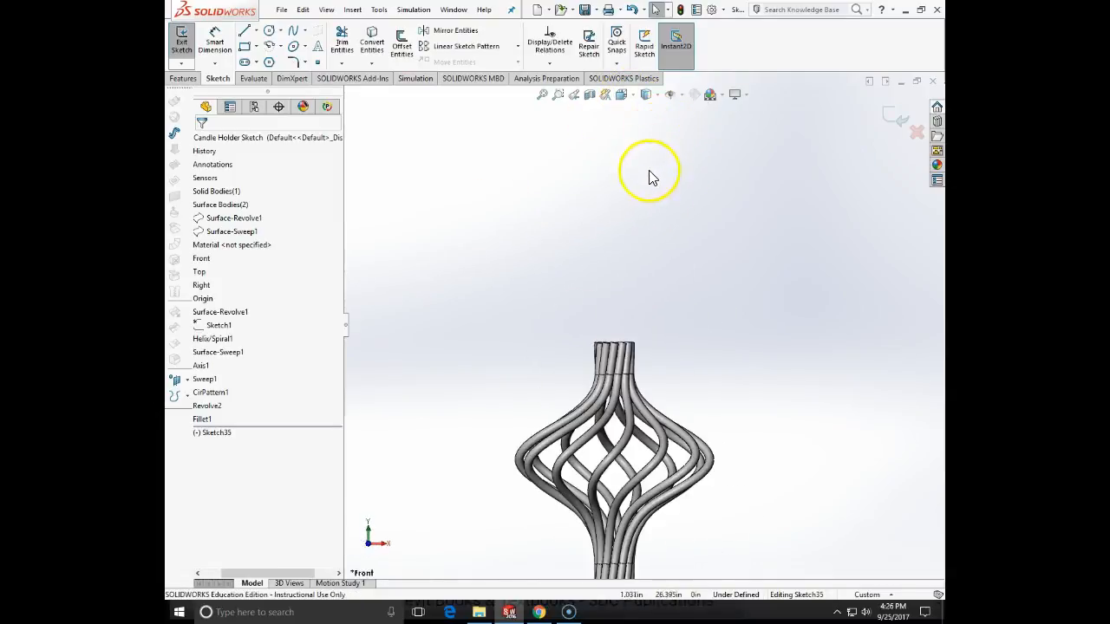
{"action": "scroll", "coordinate": [631, 524], "scroll_direction": "up", "scroll_amount": 2}
{"action": "scroll", "coordinate": [620, 395], "scroll_direction": "down", "scroll_amount": 2}
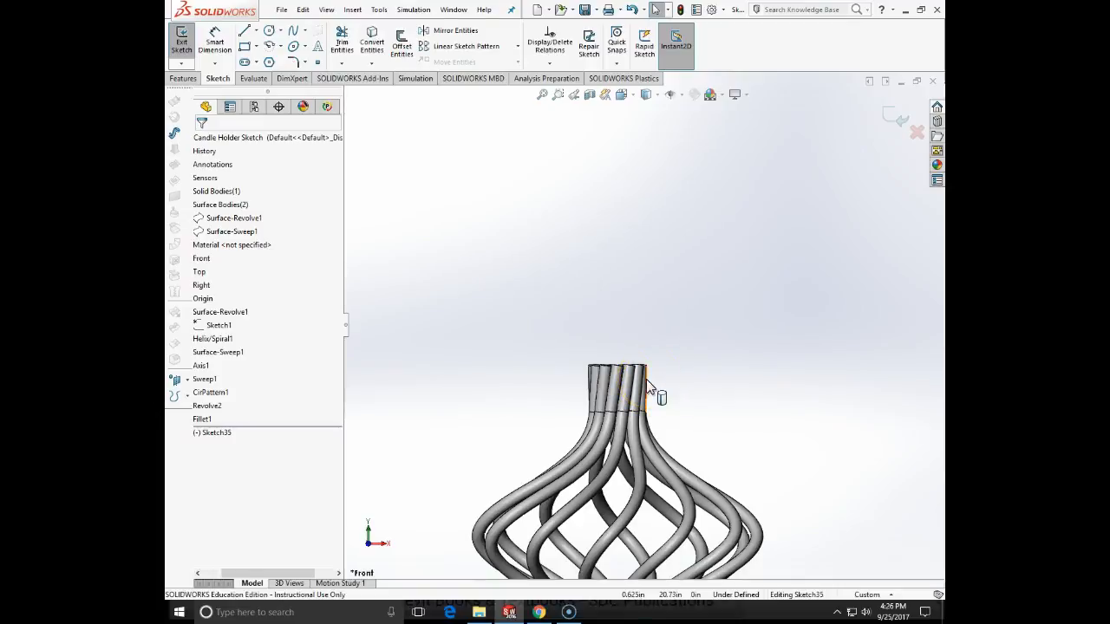
{"action": "scroll", "coordinate": [648, 387], "scroll_direction": "up", "scroll_amount": 1}
{"action": "left_click", "coordinate": [244, 30]}
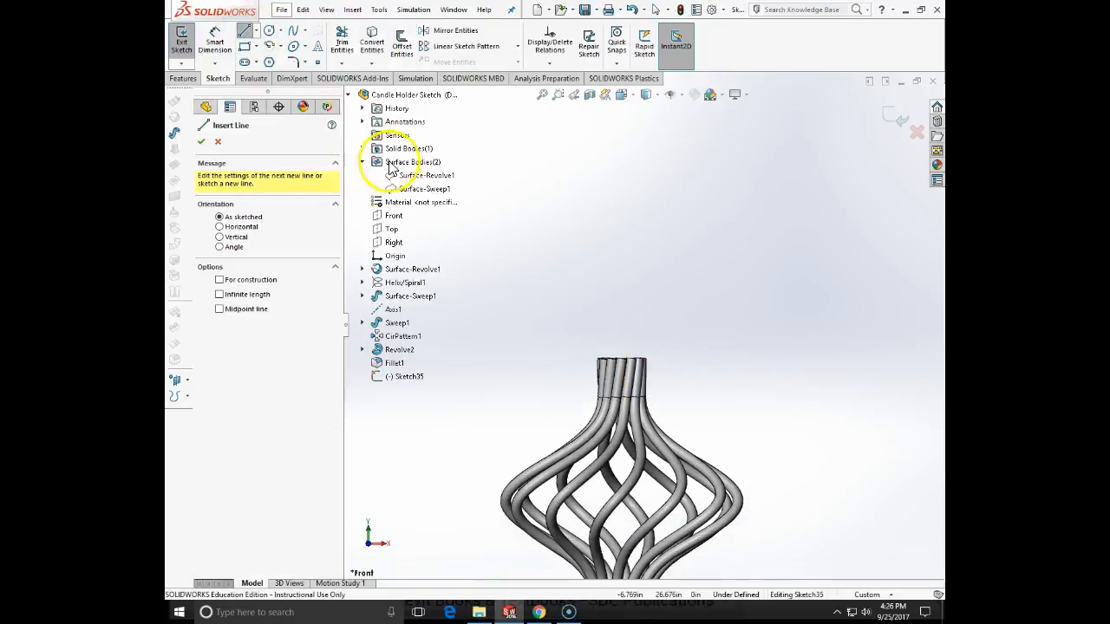
{"action": "scroll", "coordinate": [496, 315], "scroll_direction": "down", "scroll_amount": 2}
{"action": "scroll", "coordinate": [668, 453], "scroll_direction": "up", "scroll_amount": 4}
{"action": "scroll", "coordinate": [674, 440], "scroll_direction": "up", "scroll_amount": 5}
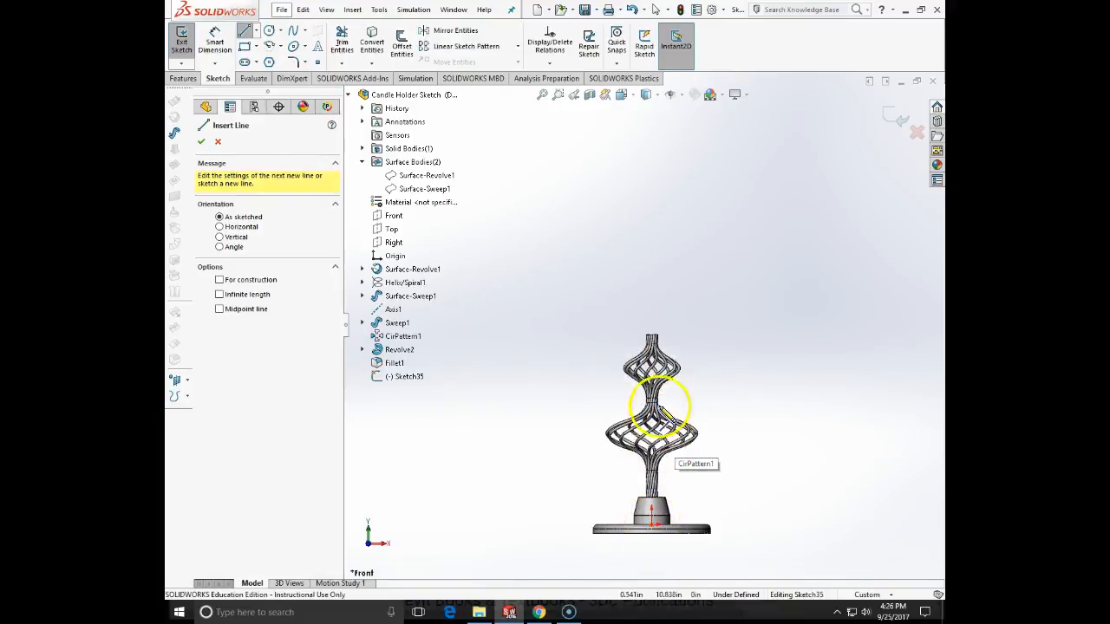
{"action": "left_click", "coordinate": [655, 302]}
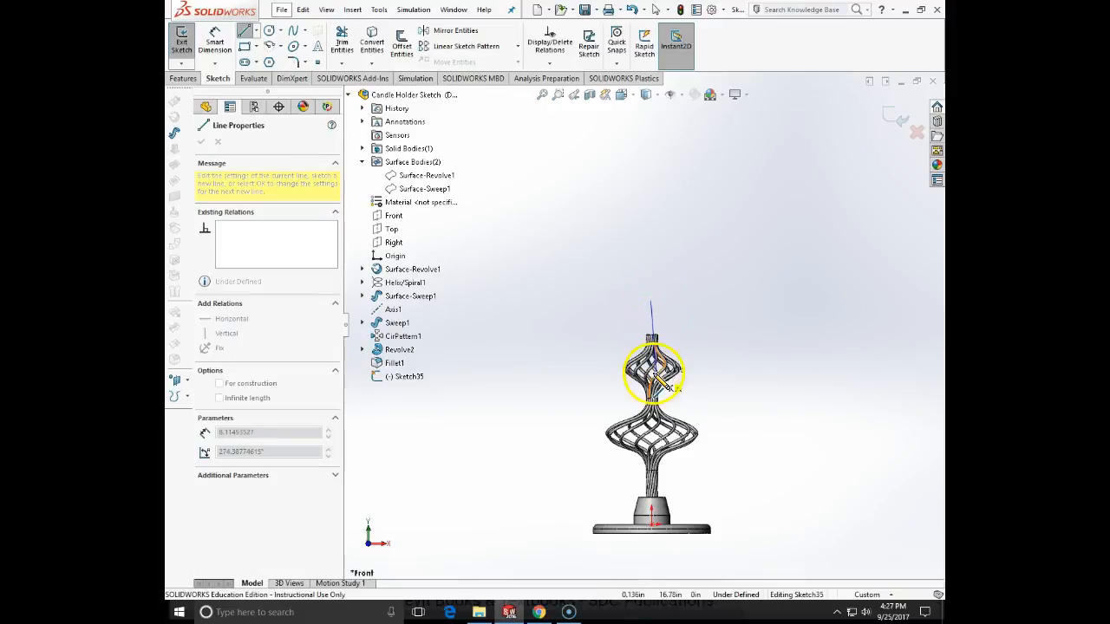
{"action": "scroll", "coordinate": [659, 377], "scroll_direction": "down", "scroll_amount": 5}
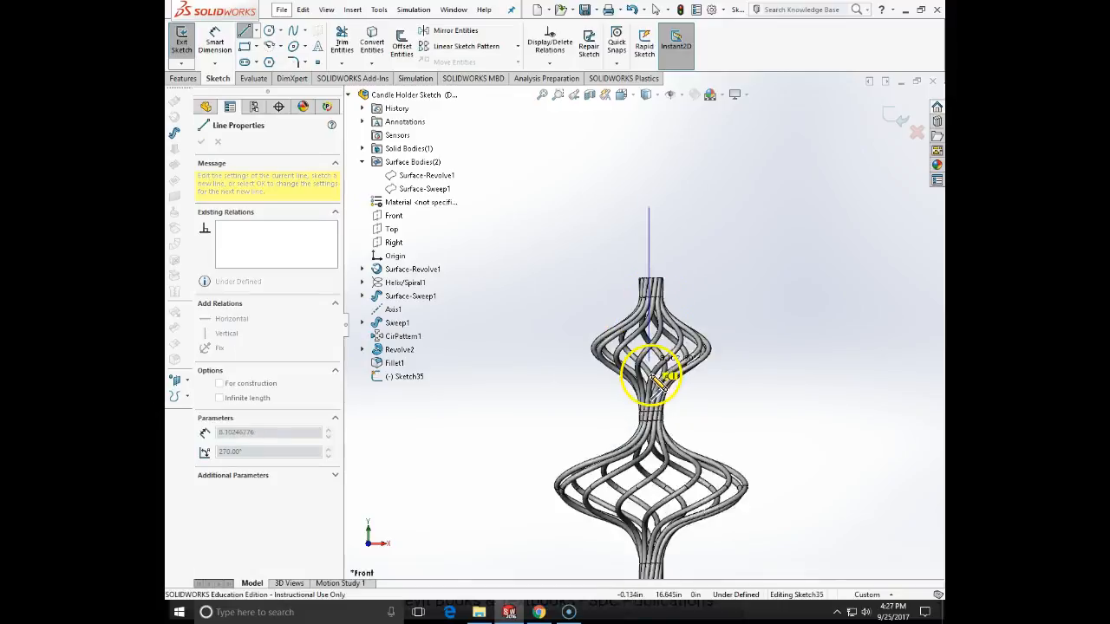
{"action": "key", "text": "Escape"}
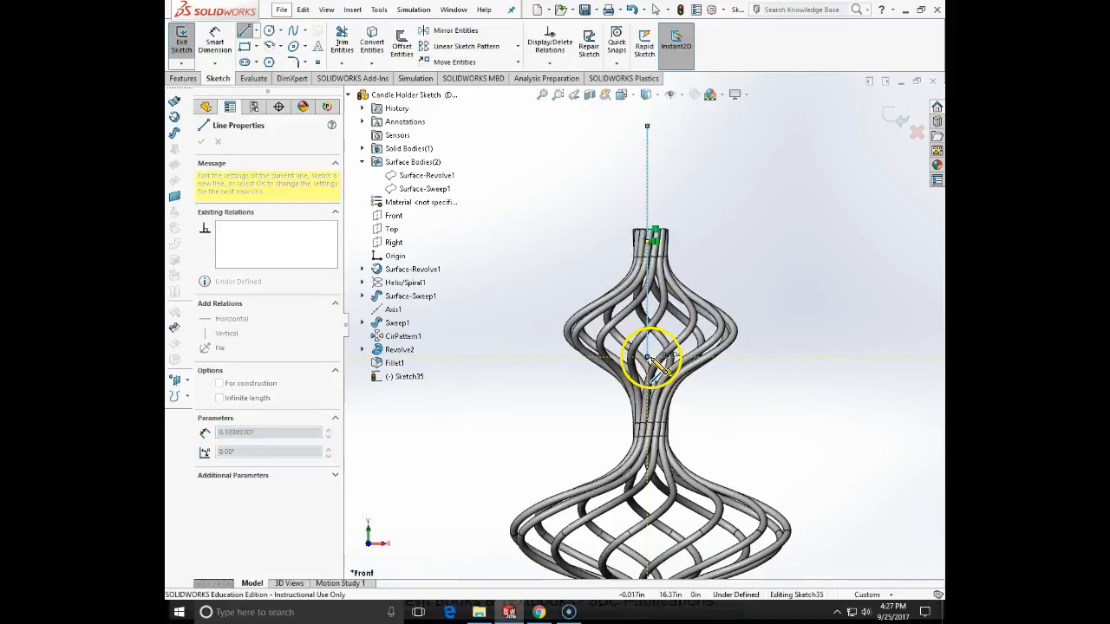
- Add a vertical relation between the line's lower endpoint and the origin, and delete the conflicting relation at the top of the rods
{"action": "left_click", "coordinate": [649, 363]}
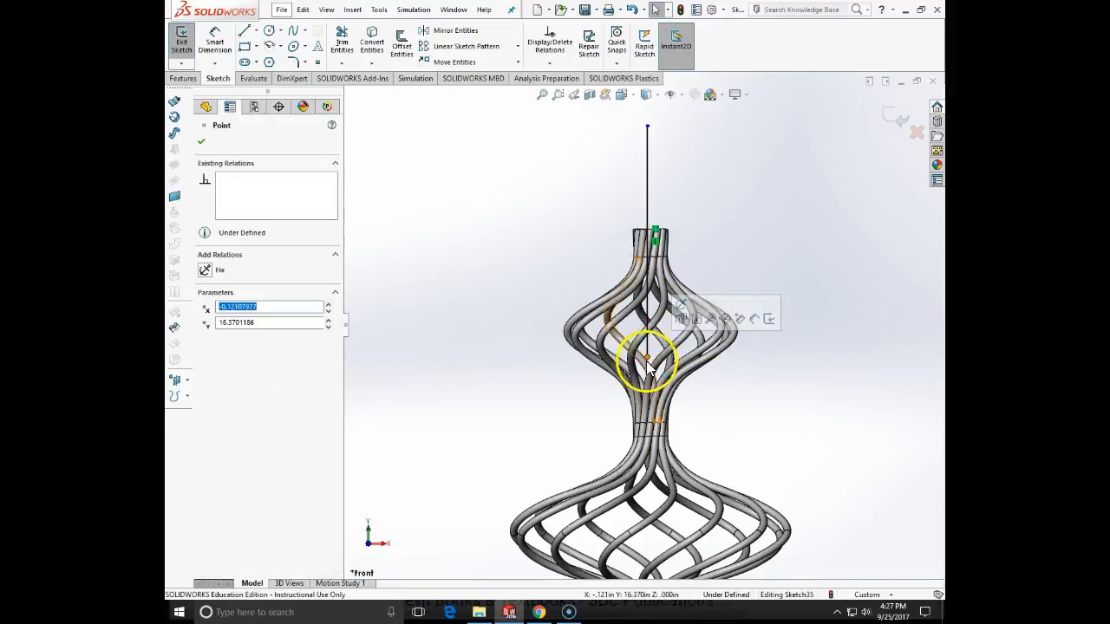
{"action": "scroll", "coordinate": [656, 520], "scroll_direction": "up", "scroll_amount": 4}
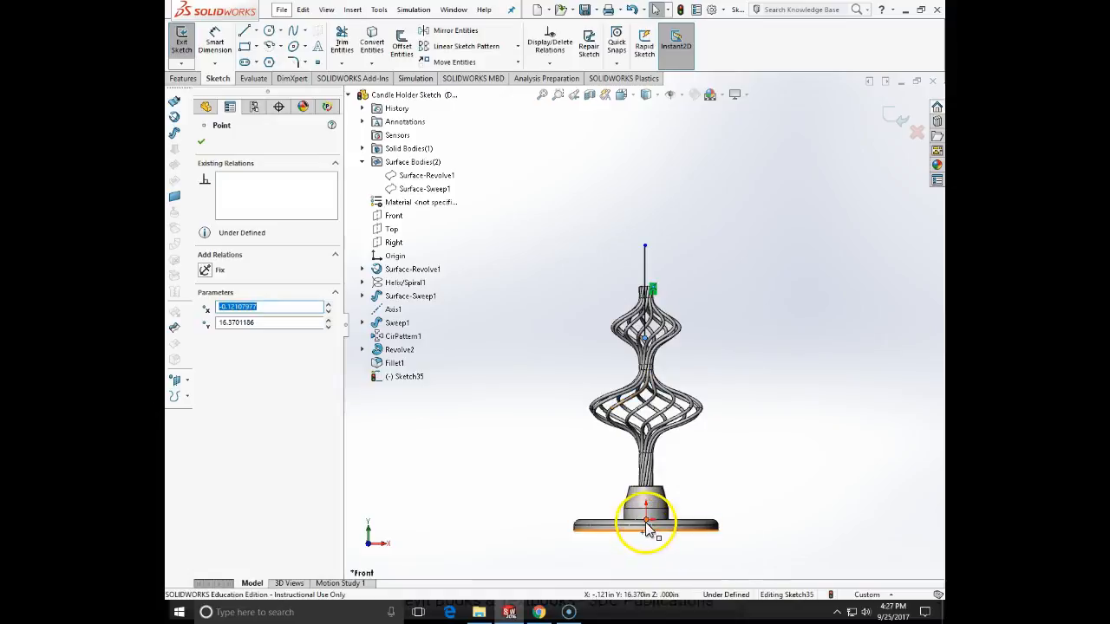
{"action": "left_click", "coordinate": [645, 521], "text": "ctrl"}
{"action": "left_click", "coordinate": [213, 357]}
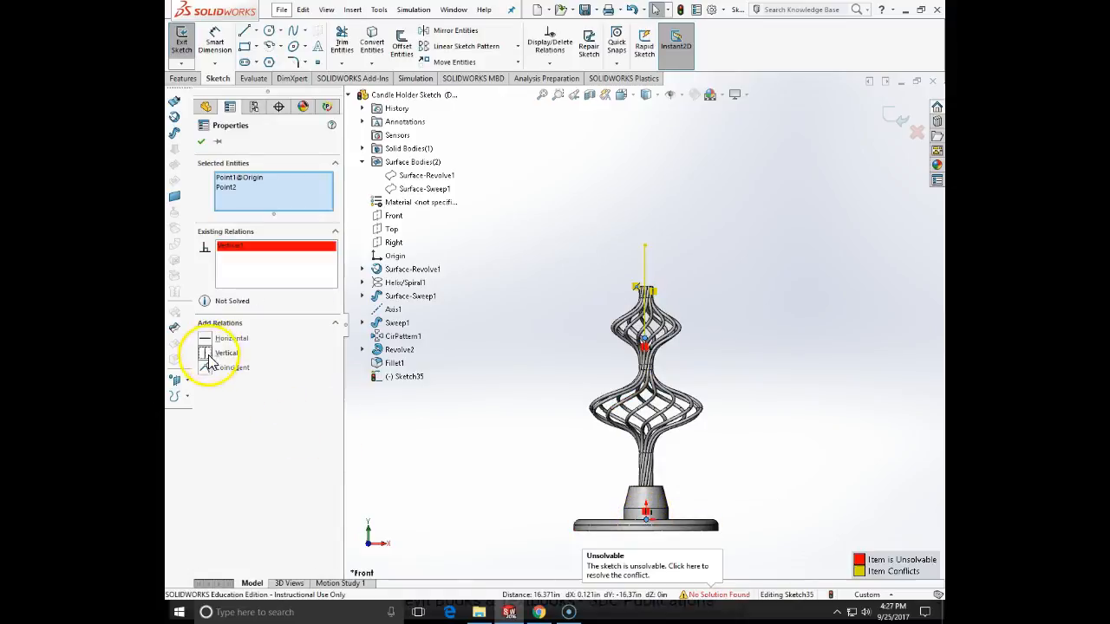
{"action": "left_click", "coordinate": [388, 356]}
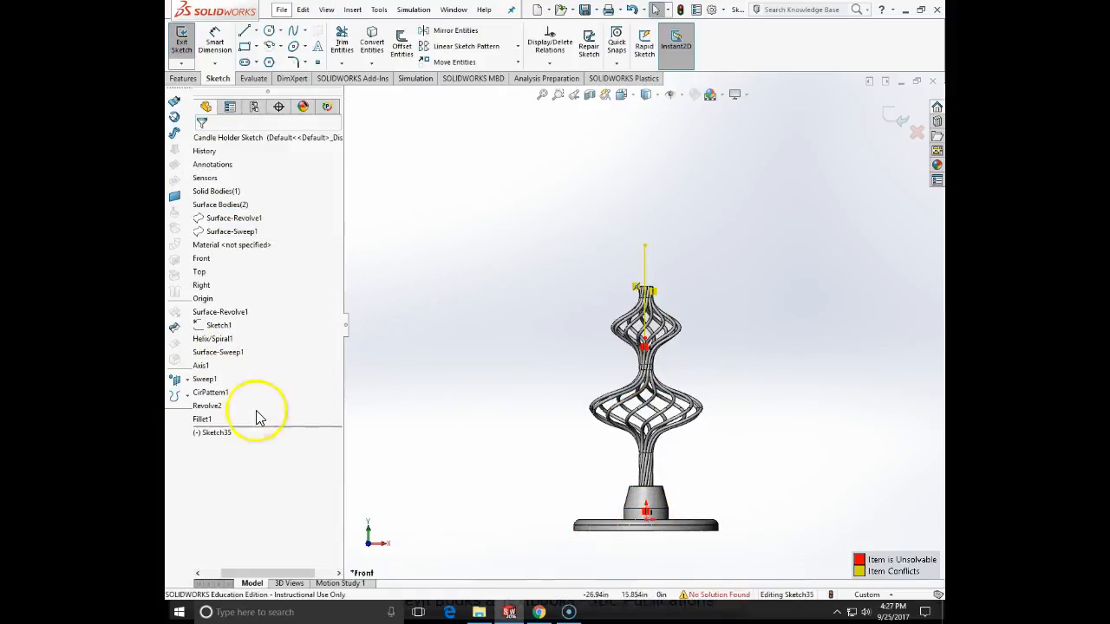
{"action": "scroll", "coordinate": [645, 288], "scroll_direction": "down", "scroll_amount": 3}
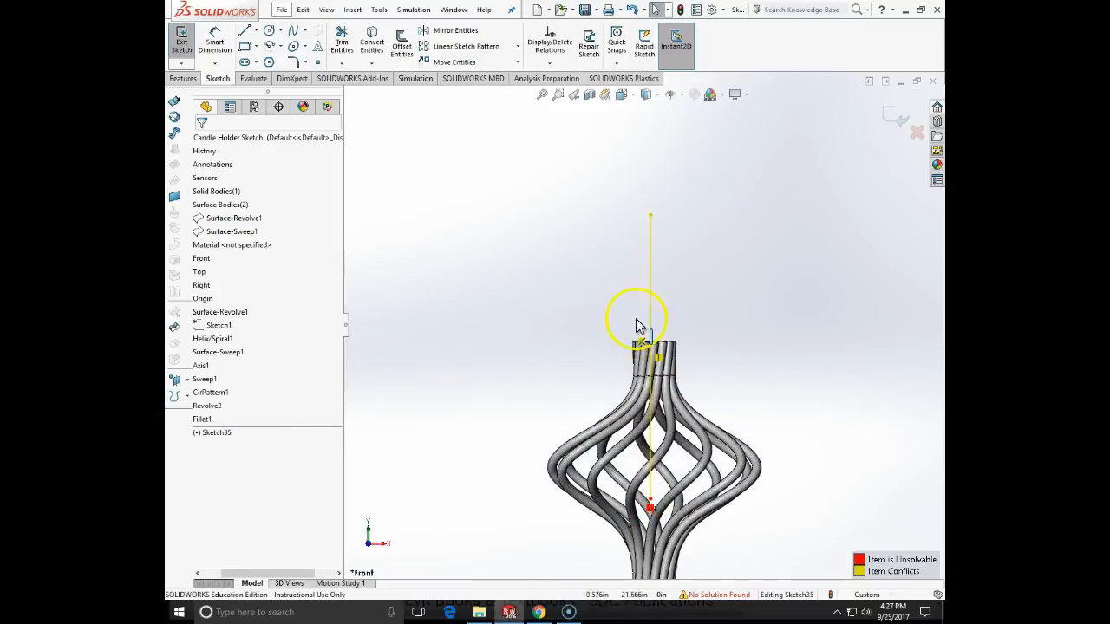
{"action": "key", "text": "Delete"}
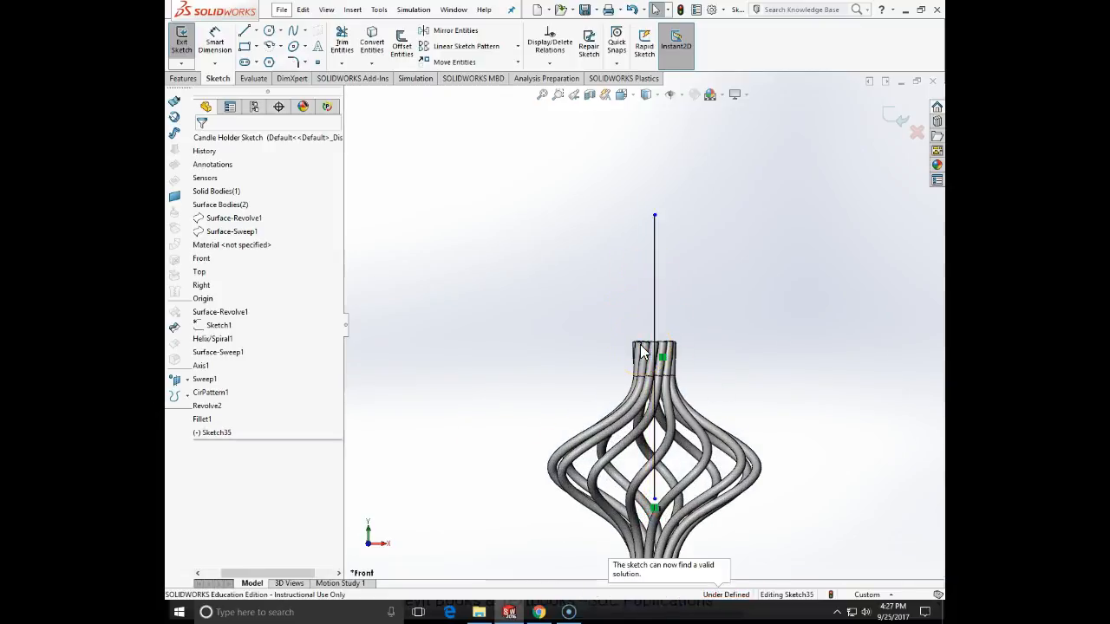
- Dimension the height of the line's lower endpoint above the origin as 20.25 in
{"action": "scroll", "coordinate": [691, 509], "scroll_direction": "up", "scroll_amount": 5}
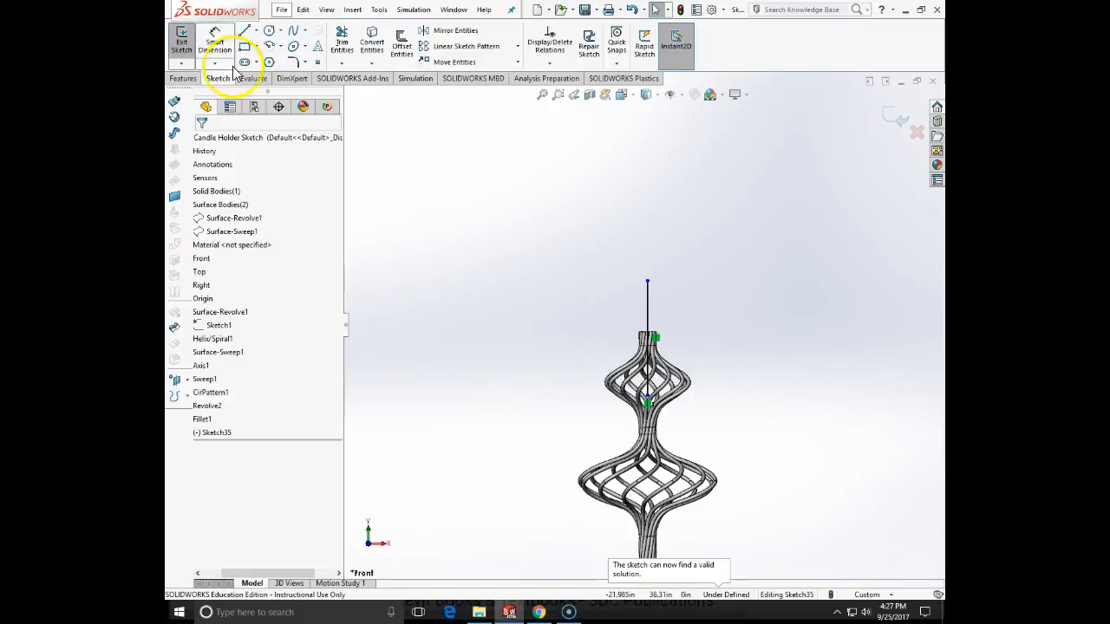
{"action": "left_click", "coordinate": [214, 43]}
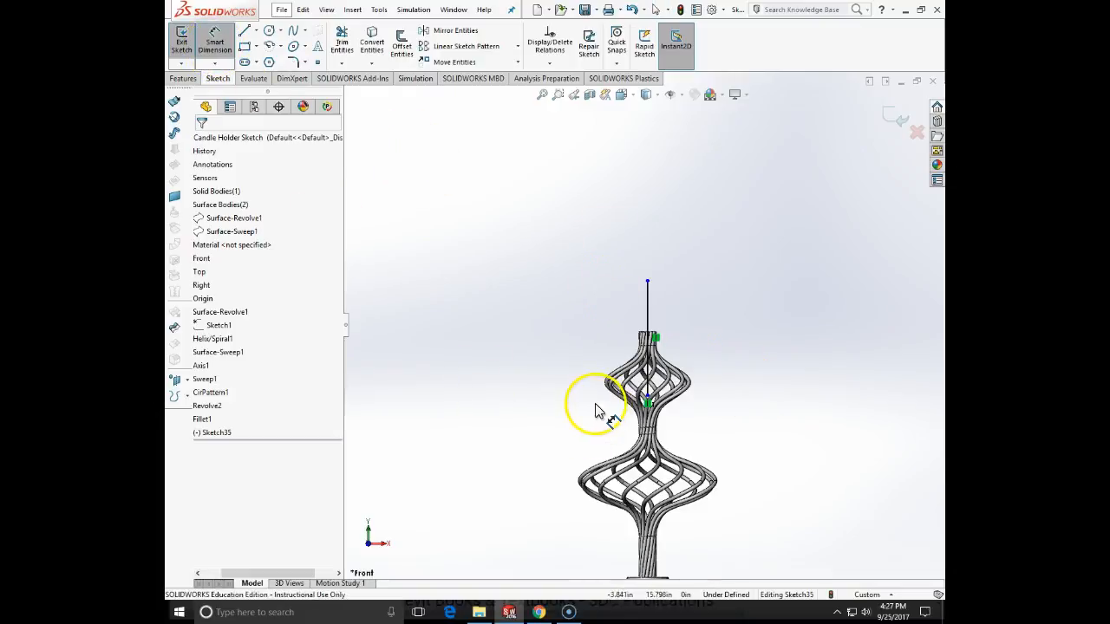
{"action": "left_click", "coordinate": [647, 401]}
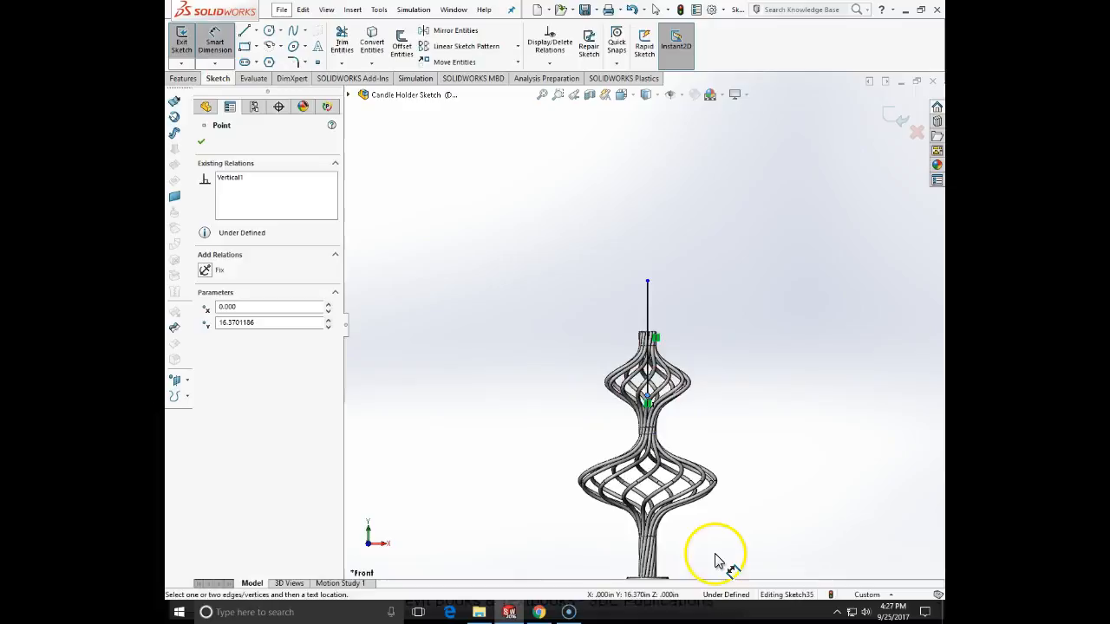
{"action": "scroll", "coordinate": [701, 532], "scroll_direction": "up", "scroll_amount": 5}
{"action": "scroll", "coordinate": [654, 451], "scroll_direction": "down", "scroll_amount": 2}
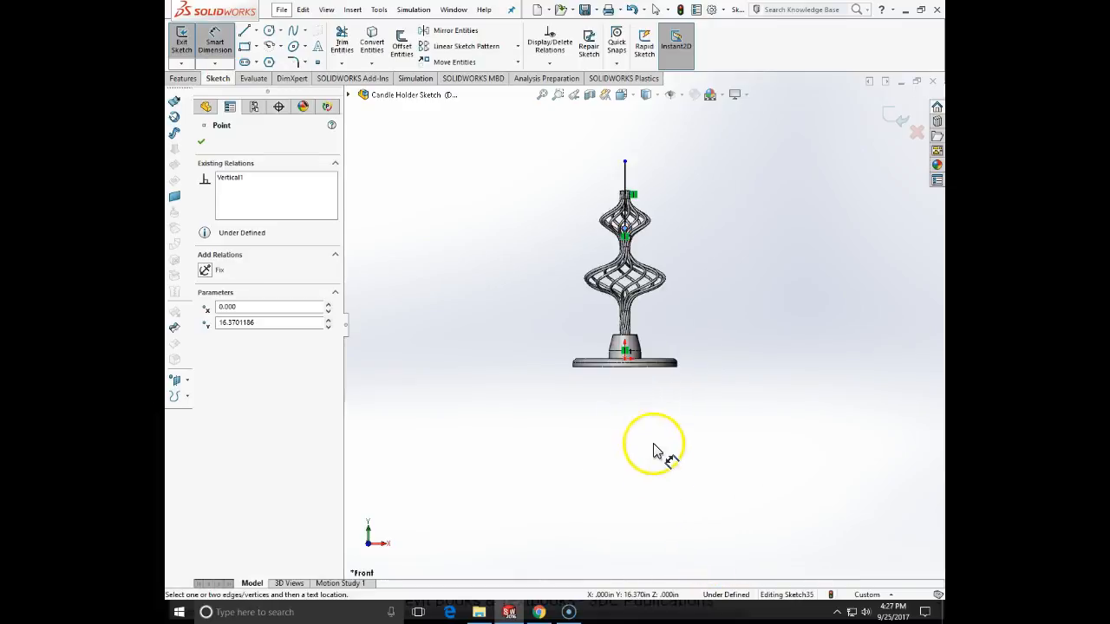
{"action": "left_click", "coordinate": [631, 364]}
{"action": "left_click", "coordinate": [507, 338]}
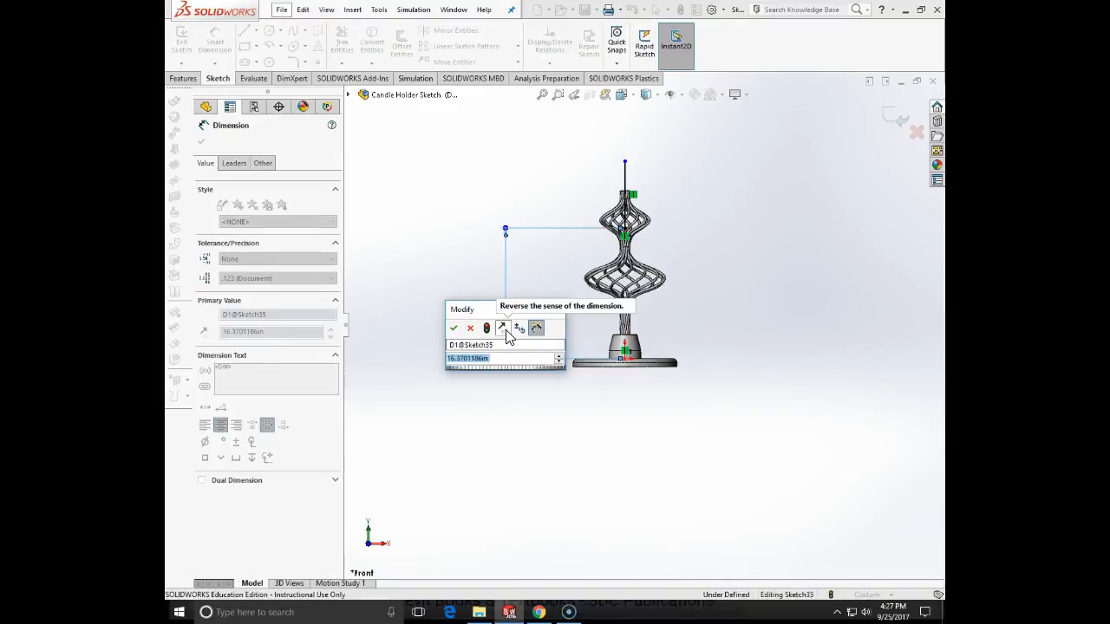
{"action": "type", "text": "20.000"}
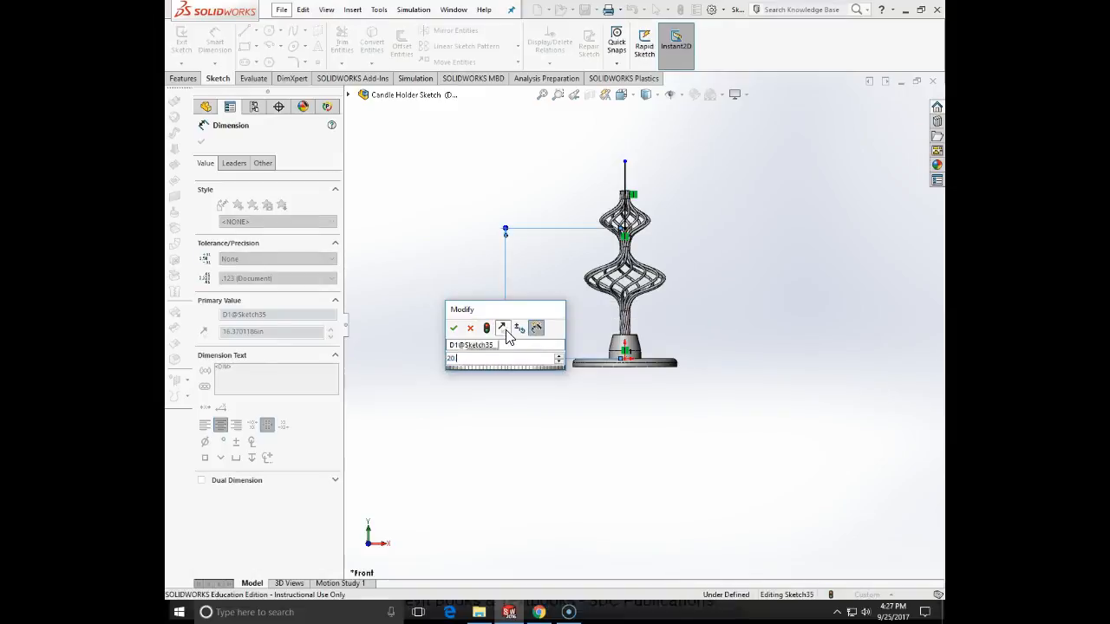
{"action": "key", "text": "Return"}
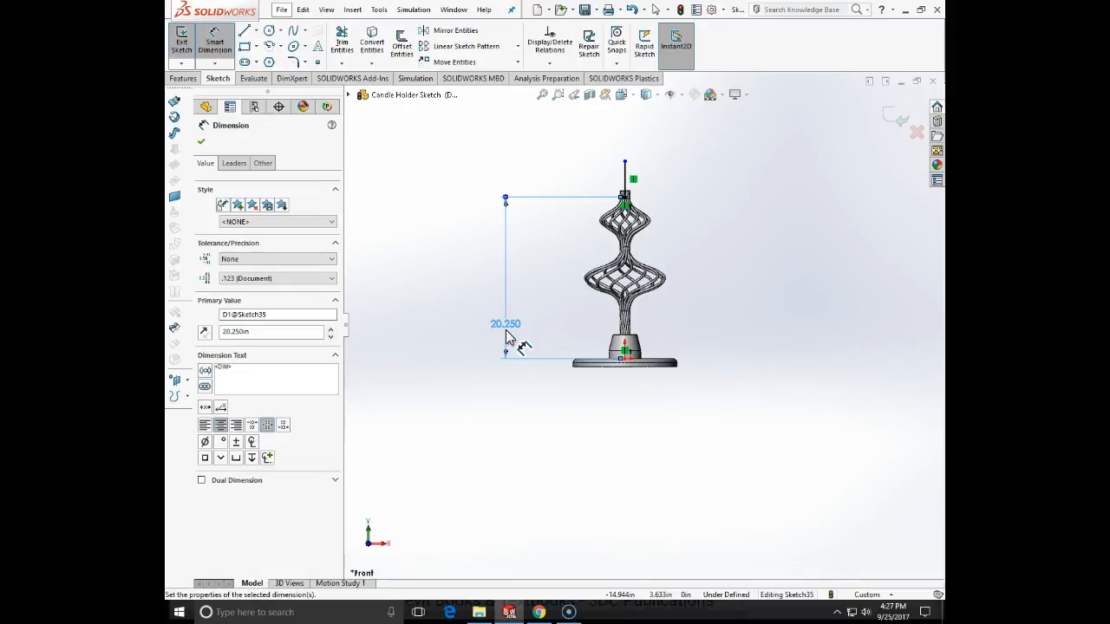
{"action": "key", "text": "Escape"}
- Dimension the height of the line's upper endpoint above the origin as 22.75 in
{"action": "left_click", "coordinate": [213, 39]}
{"action": "left_click", "coordinate": [625, 163]}
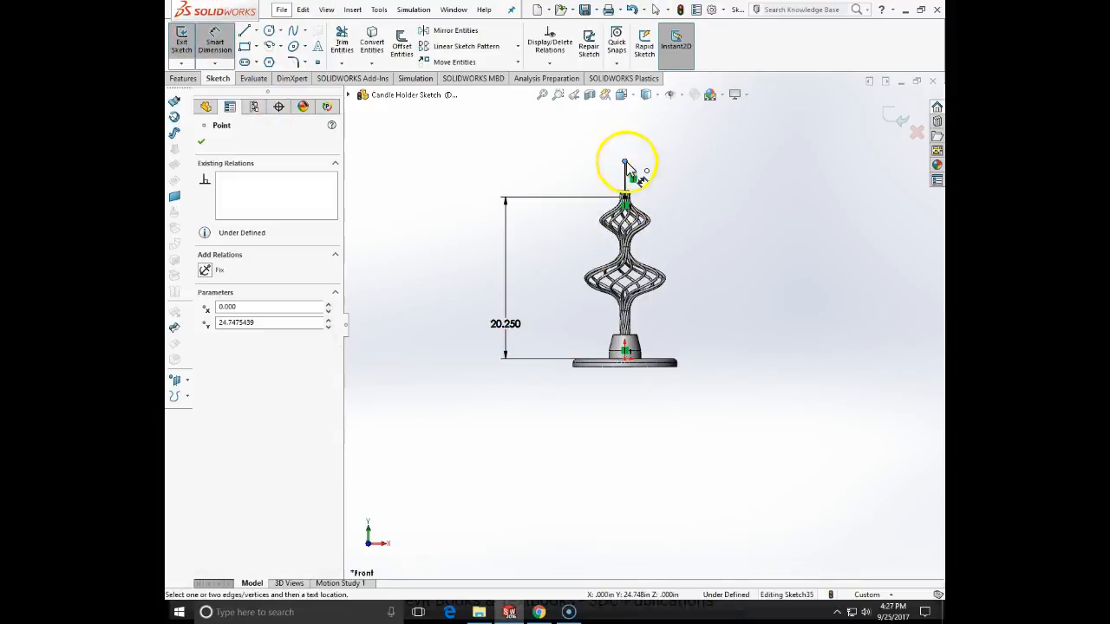
{"action": "left_click", "coordinate": [626, 357]}
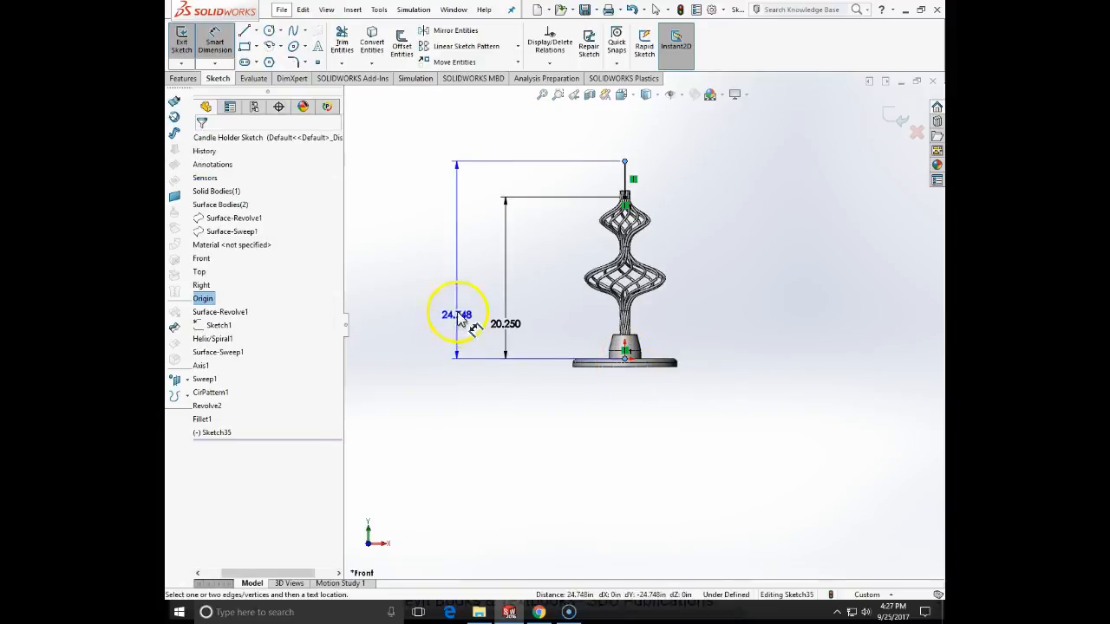
{"action": "left_click", "coordinate": [460, 319]}
{"action": "type", "text": "22"}
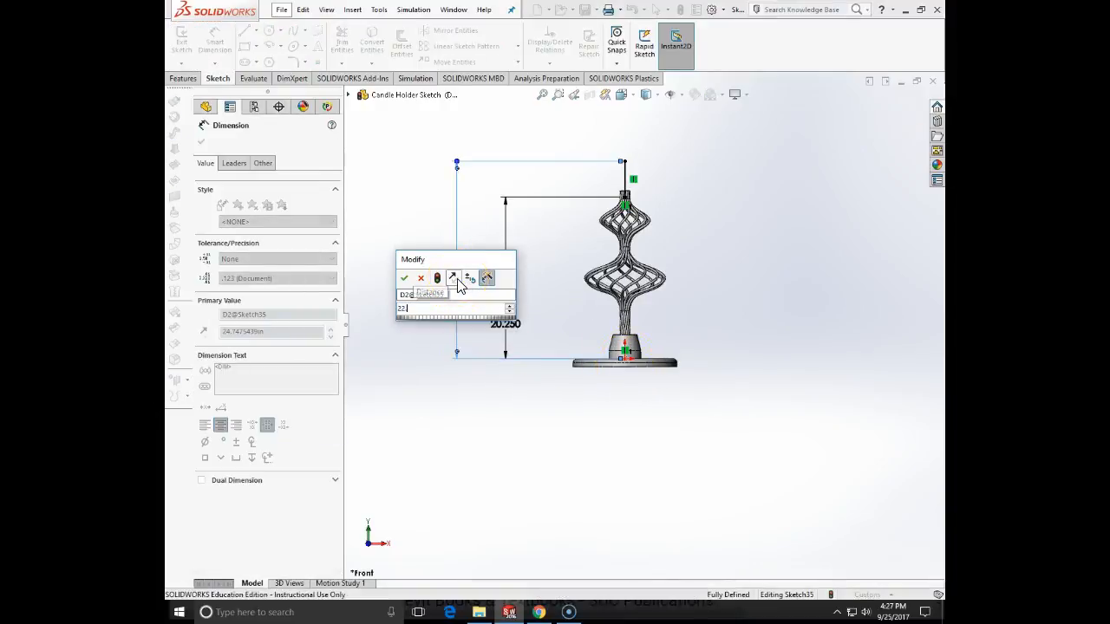
{"action": "type", "text": ".75"}
{"action": "key", "text": "Return"}
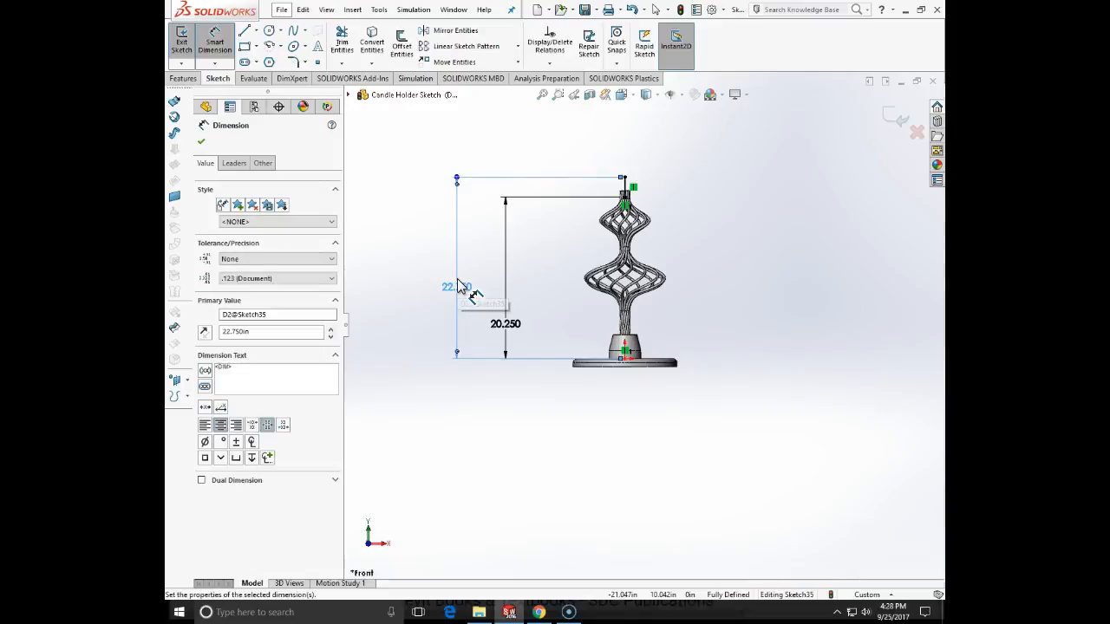
{"action": "key", "text": "Escape"}
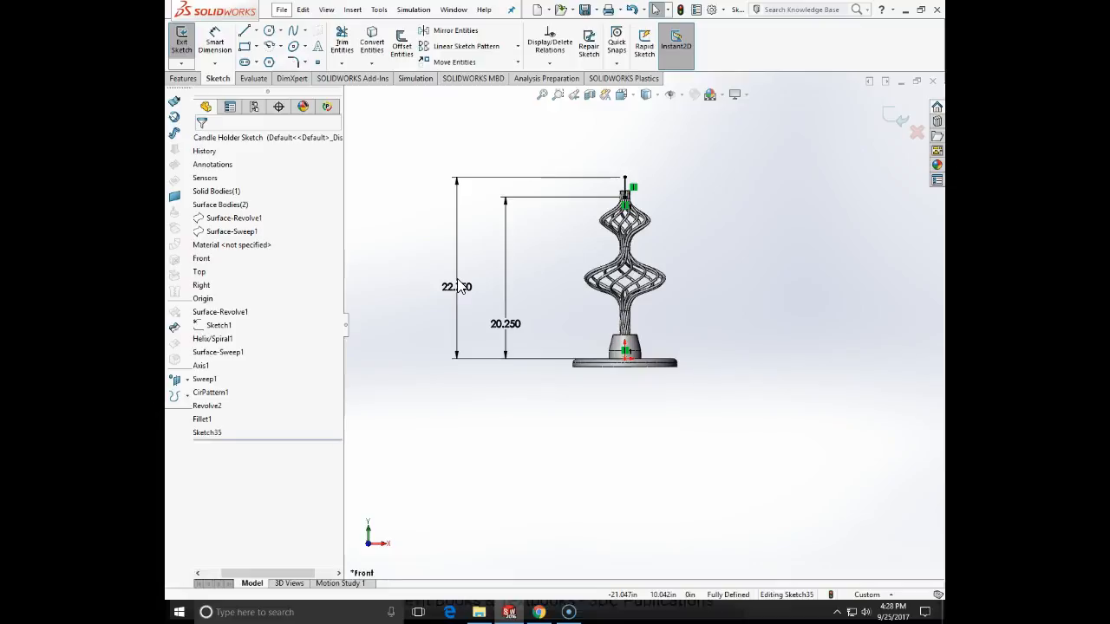
- Sketch a closed stepped cup profile of connected lines from the vertical line's upper endpoint around to its lower endpoint, with a horizontal outer lip
{"action": "scroll", "coordinate": [639, 211], "scroll_direction": "up", "scroll_amount": 2}
{"action": "scroll", "coordinate": [619, 240], "scroll_direction": "down", "scroll_amount": 6}
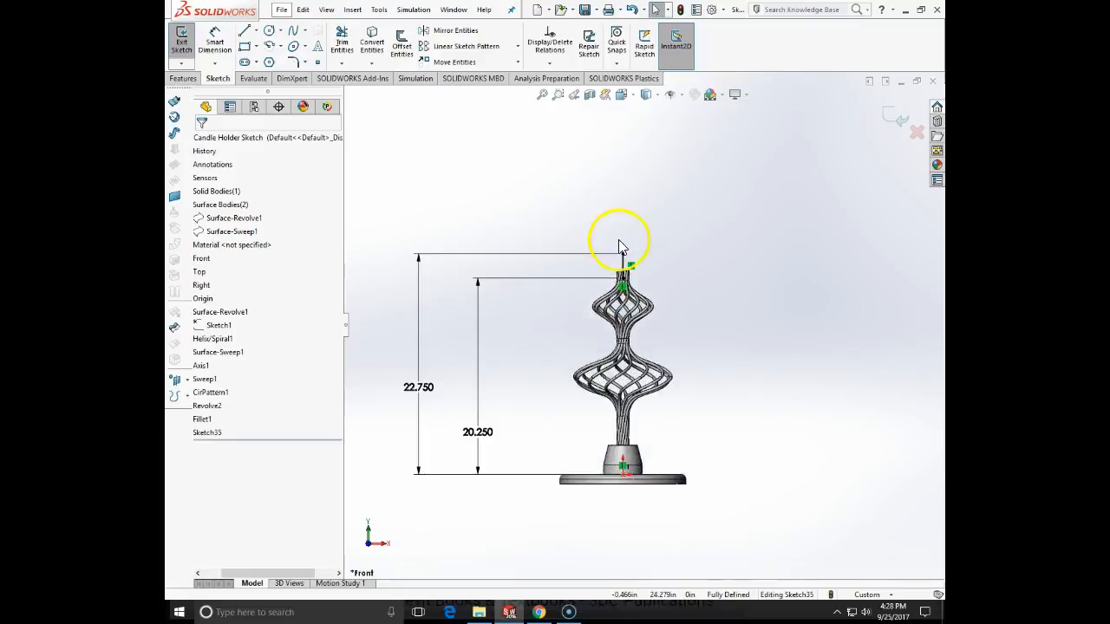
{"action": "left_click", "coordinate": [244, 31]}
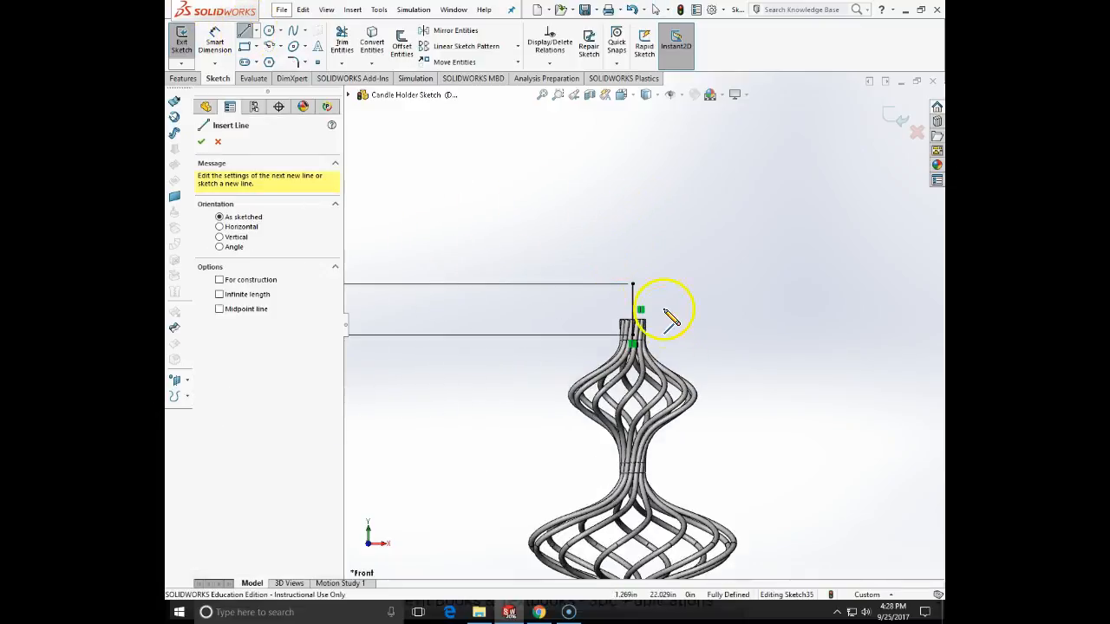
{"action": "left_click", "coordinate": [632, 284]}
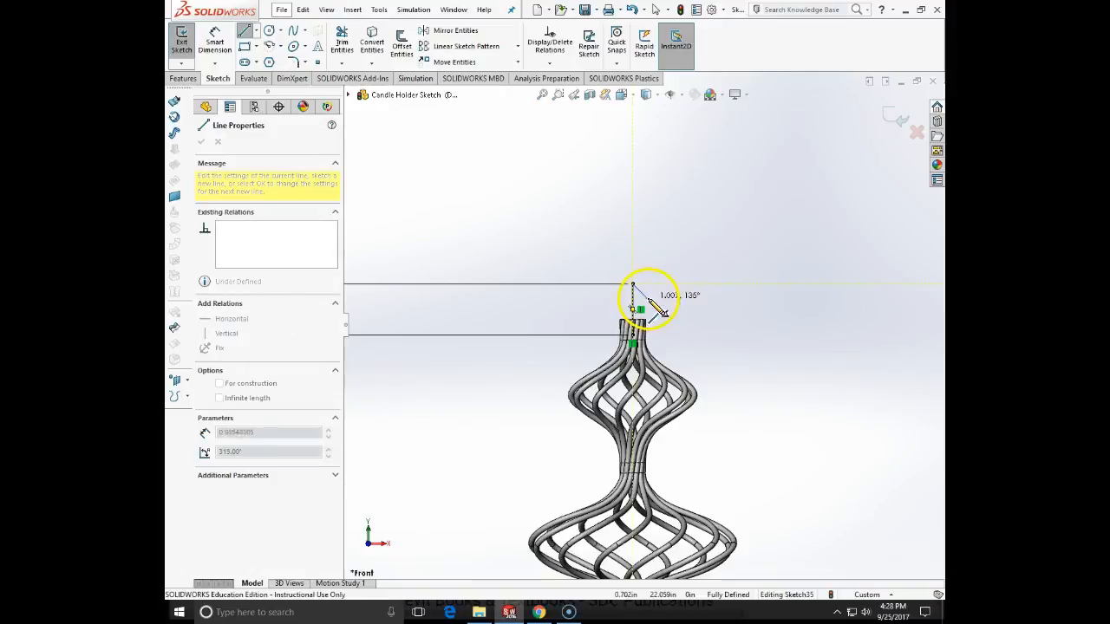
{"action": "left_click", "coordinate": [633, 302]}
{"action": "left_click", "coordinate": [663, 302]}
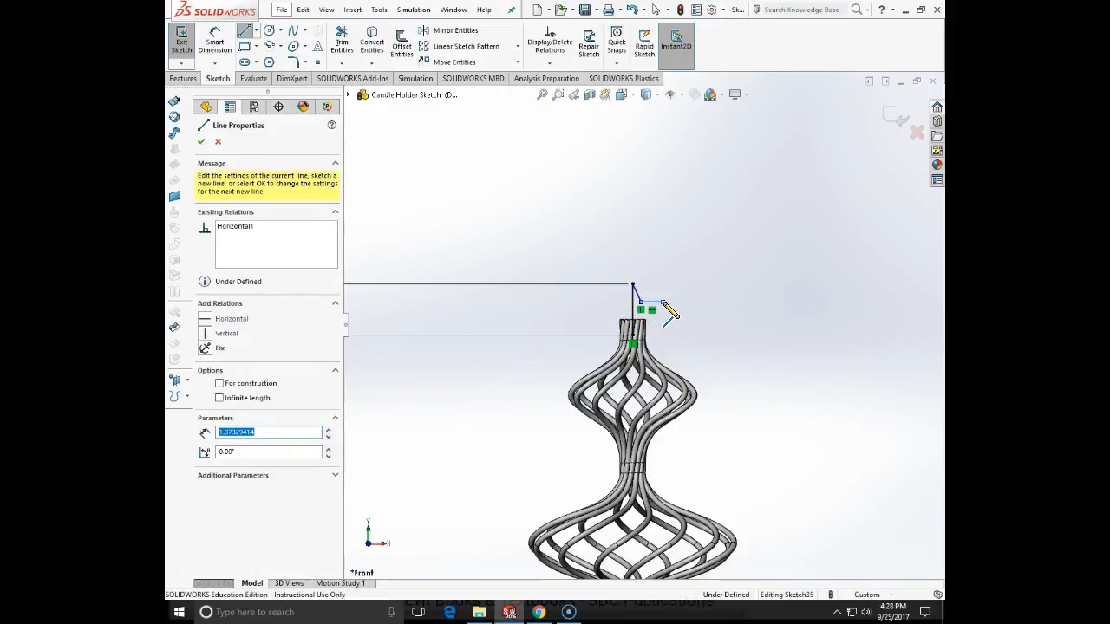
{"action": "left_click", "coordinate": [723, 264]}
{"action": "left_click", "coordinate": [722, 283]}
{"action": "left_click", "coordinate": [695, 289]}
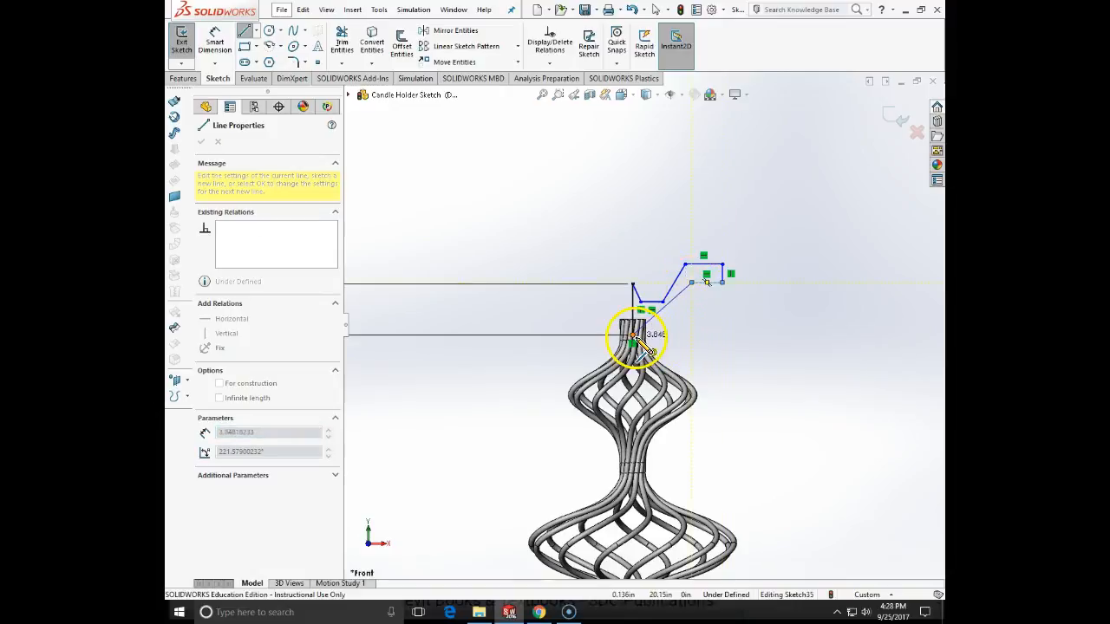
{"action": "left_click", "coordinate": [674, 334]}
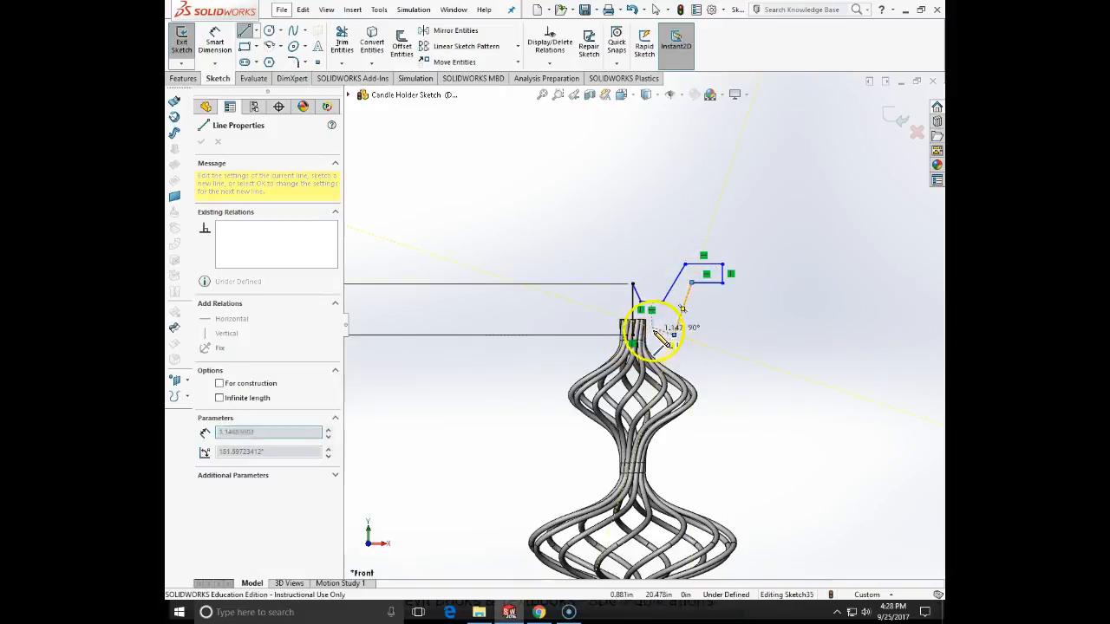
{"action": "double_click", "coordinate": [636, 337]}
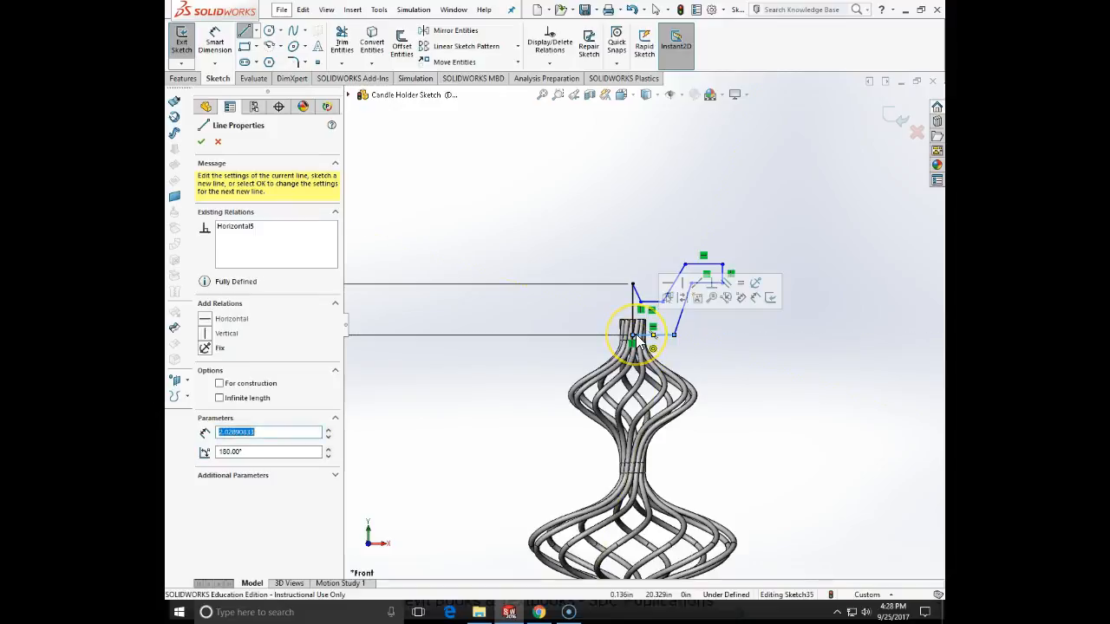
{"action": "key", "text": "Escape"}
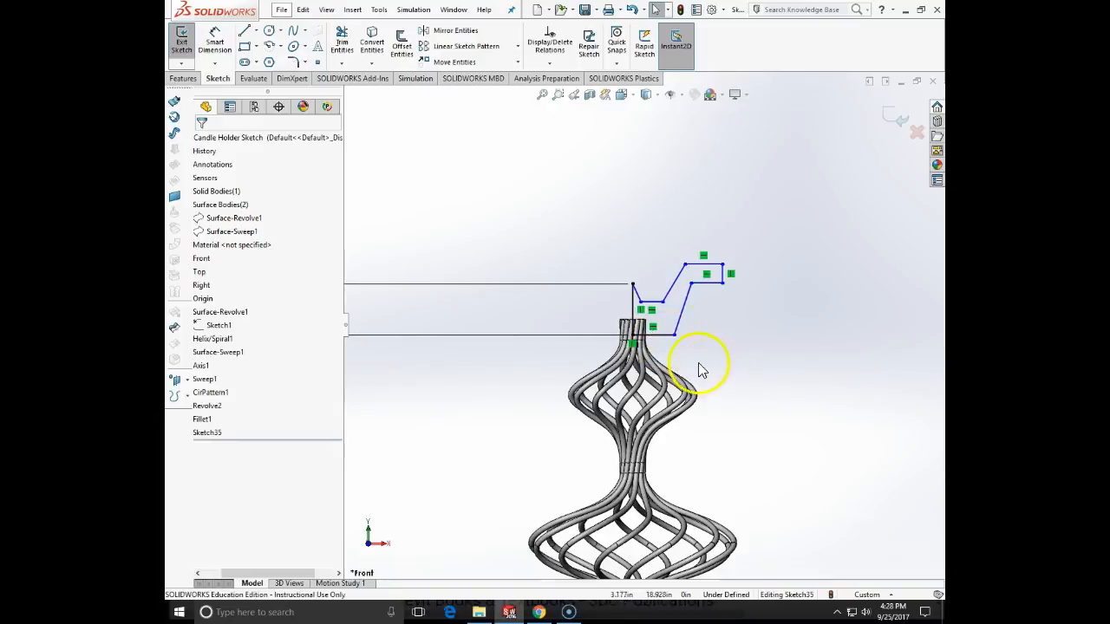
- Dimension the height of the cup profile's short horizontal floor line above the origin as 21.125 in
{"action": "left_click", "coordinate": [215, 43]}
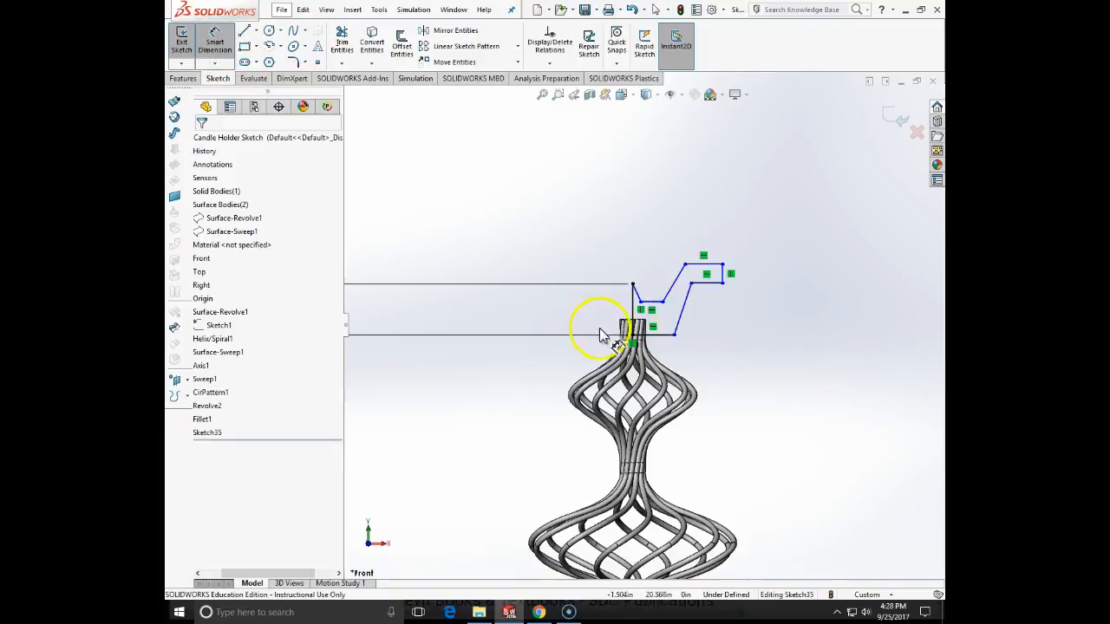
{"action": "left_click", "coordinate": [649, 301]}
{"action": "scroll", "coordinate": [700, 399], "scroll_direction": "up", "scroll_amount": 5}
{"action": "scroll", "coordinate": [649, 442], "scroll_direction": "down", "scroll_amount": 4}
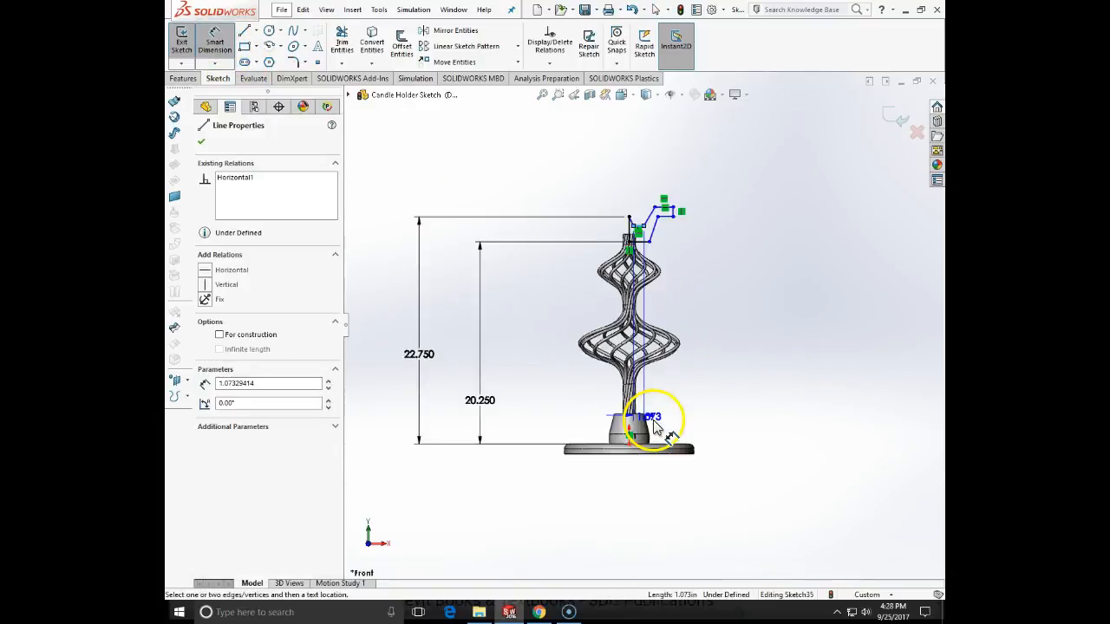
{"action": "left_click", "coordinate": [623, 443]}
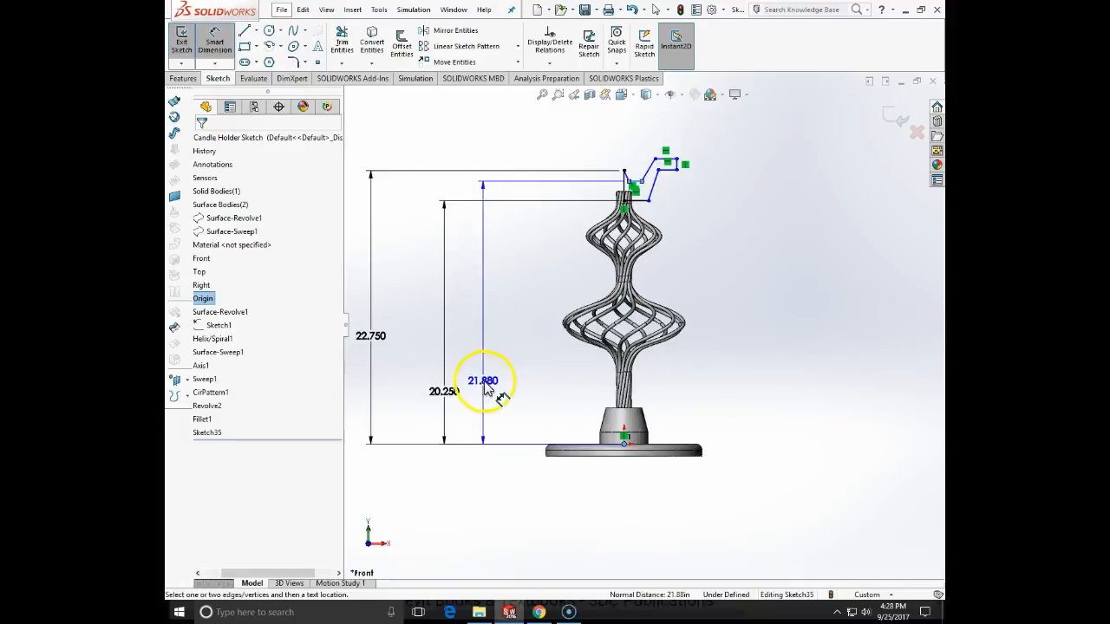
{"action": "left_click", "coordinate": [490, 382]}
{"action": "type", "text": "21"}
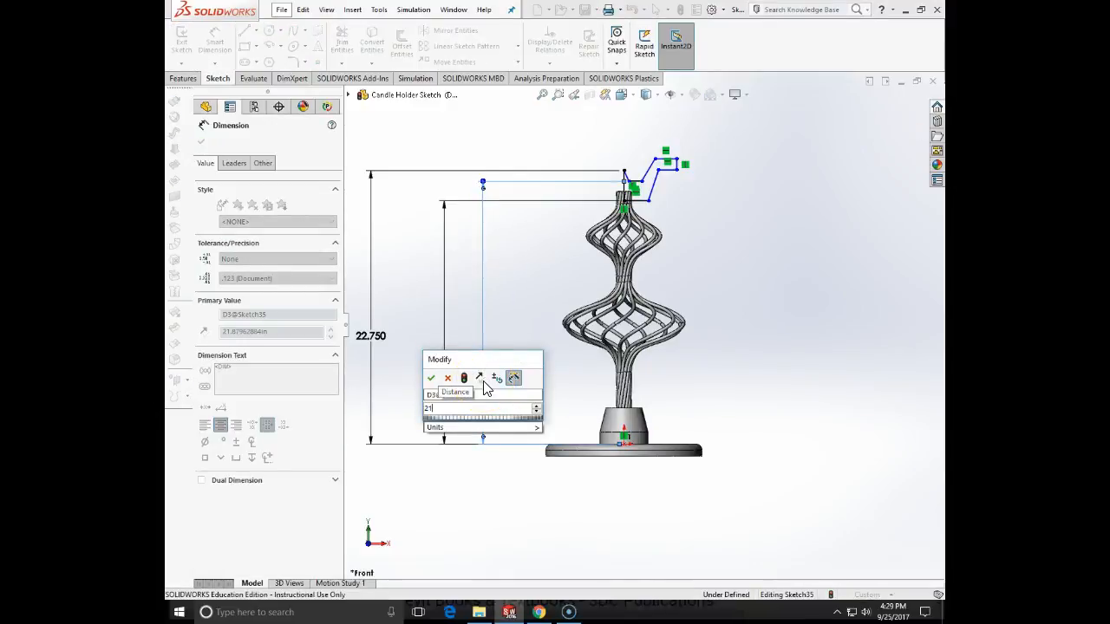
{"action": "type", "text": ".124"}
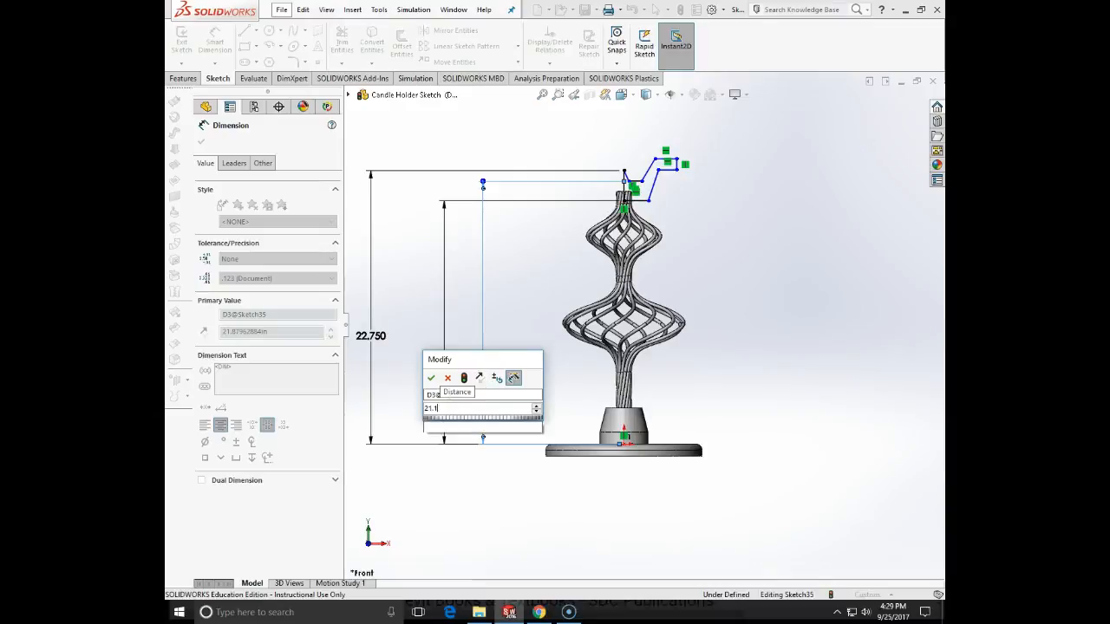
{"action": "key", "text": "BackSpace"}
{"action": "type", "text": "5"}
{"action": "key", "text": "Return"}
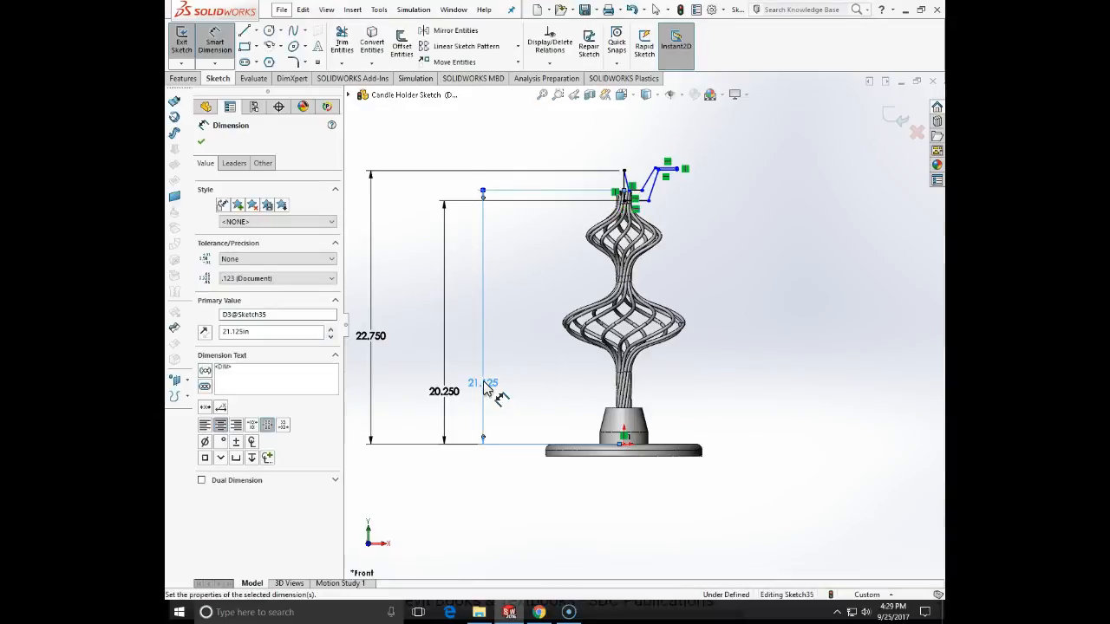
{"action": "key", "text": "Escape"}
{"action": "scroll", "coordinate": [629, 200], "scroll_direction": "down", "scroll_amount": 5}
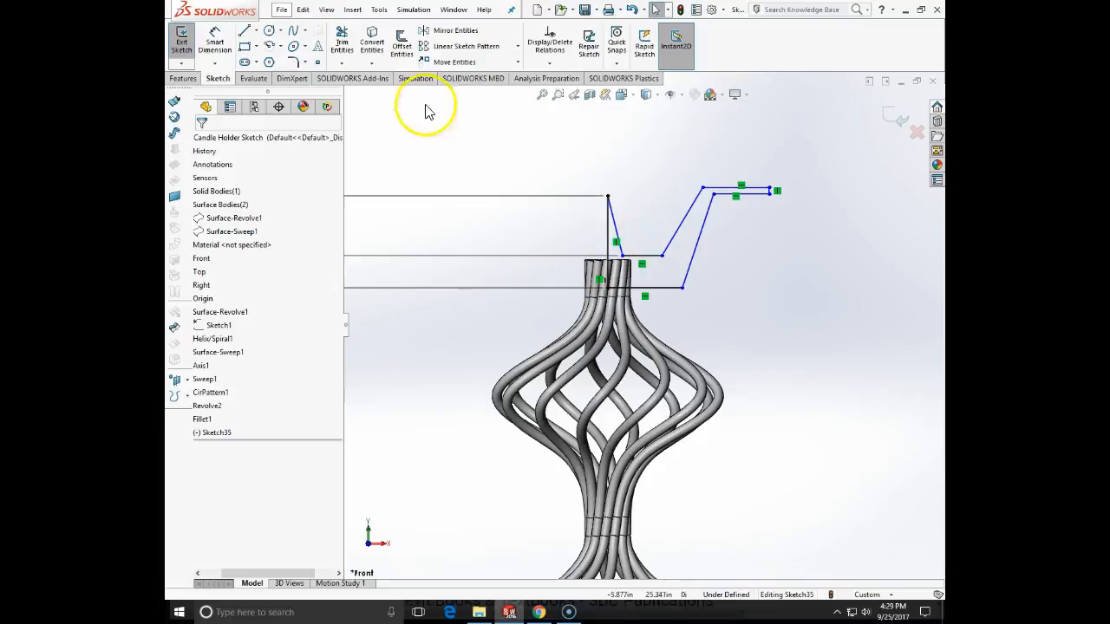
{"action": "left_click", "coordinate": [218, 52]}
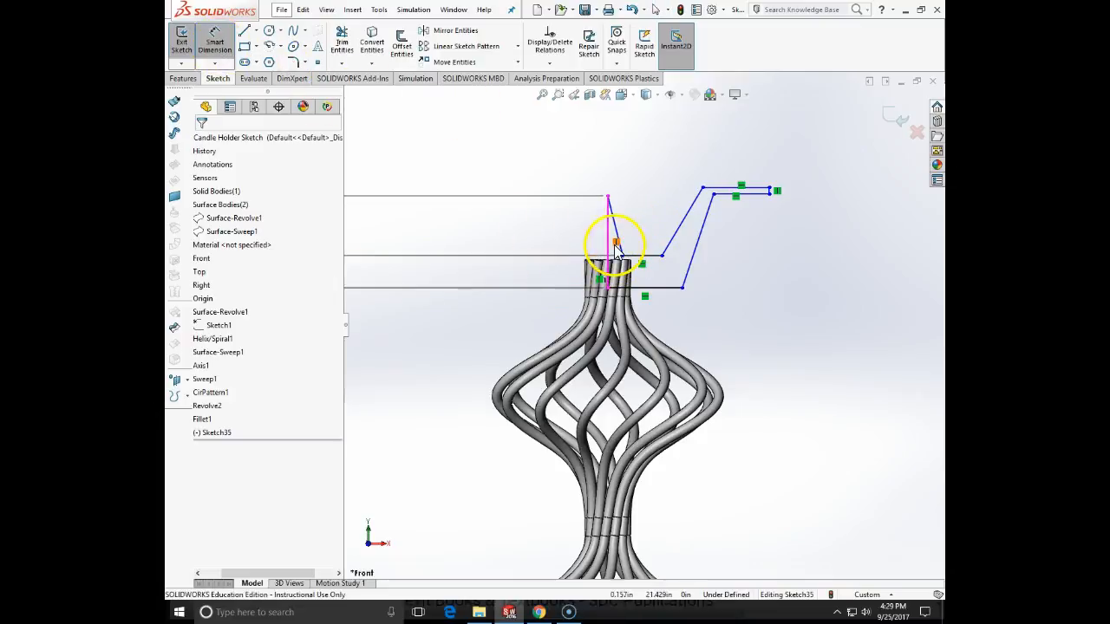
{"action": "left_click", "coordinate": [609, 247]}
{"action": "left_click", "coordinate": [619, 244]}
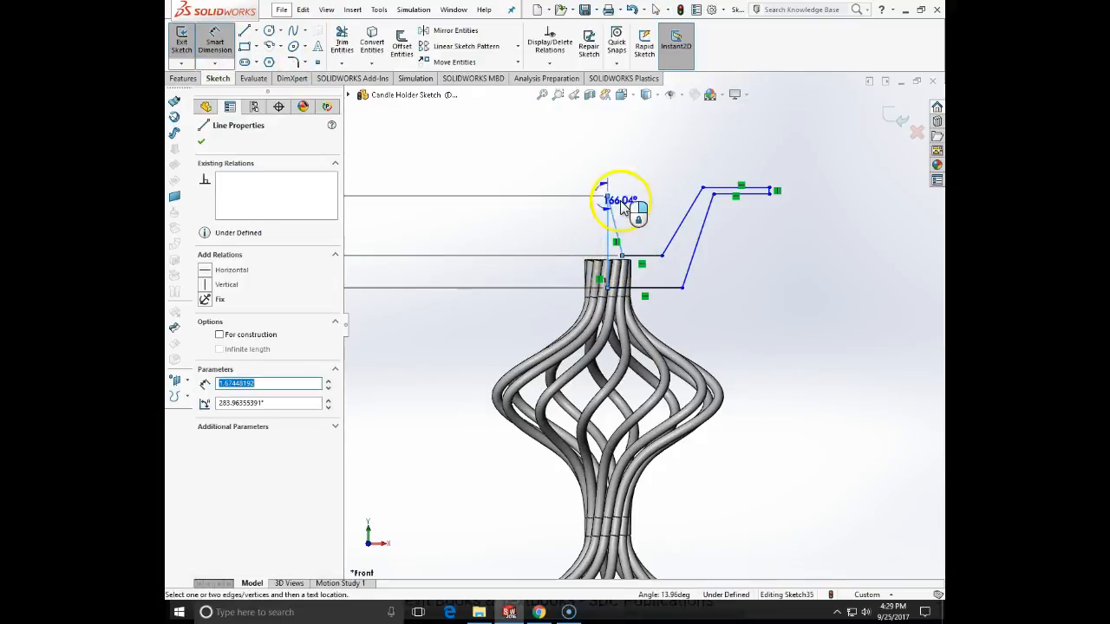
{"action": "key", "text": "Escape"}
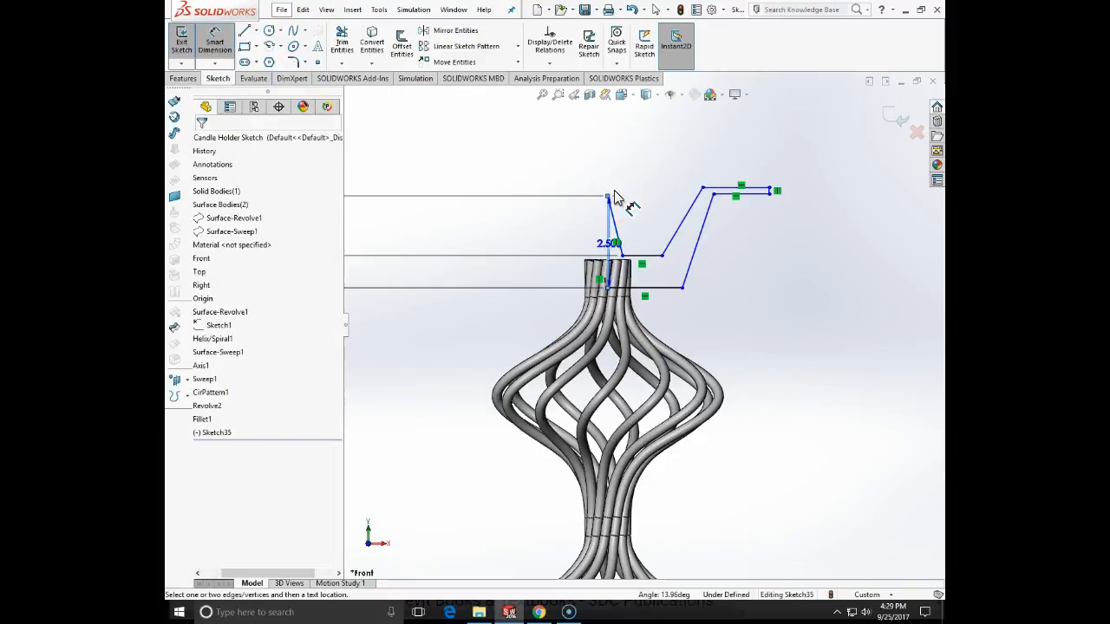
{"action": "key", "text": "Escape"}
- Dimension the horizontal width of the steep slanted line beside the vertical line as 0.125 in
{"action": "left_click", "coordinate": [615, 238]}
{"action": "left_click", "coordinate": [622, 176]}
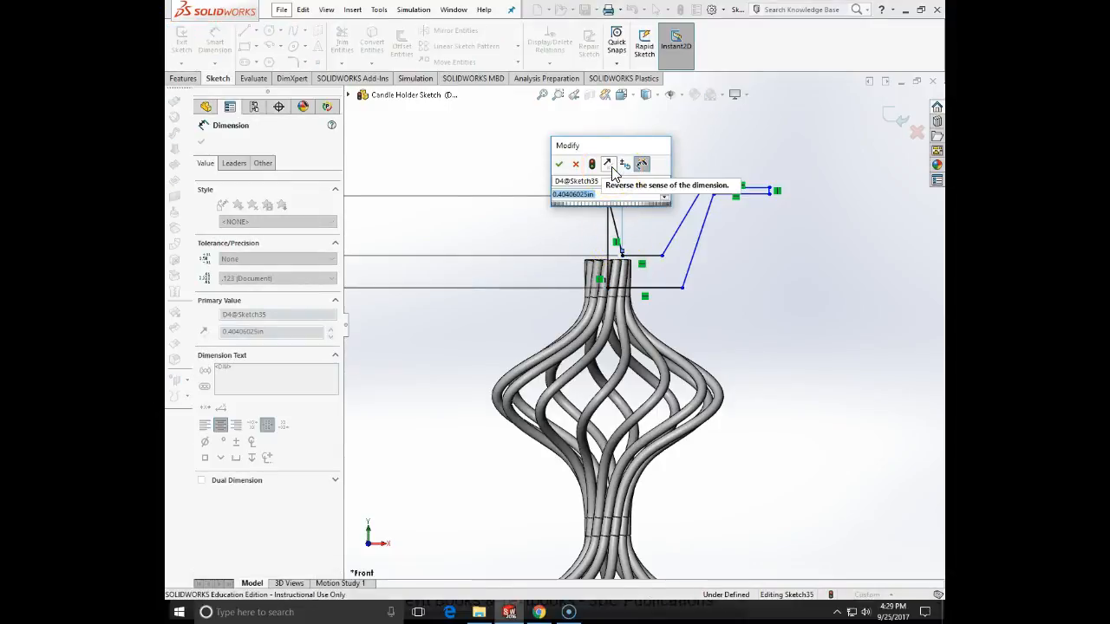
{"action": "type", "text": ".25"}
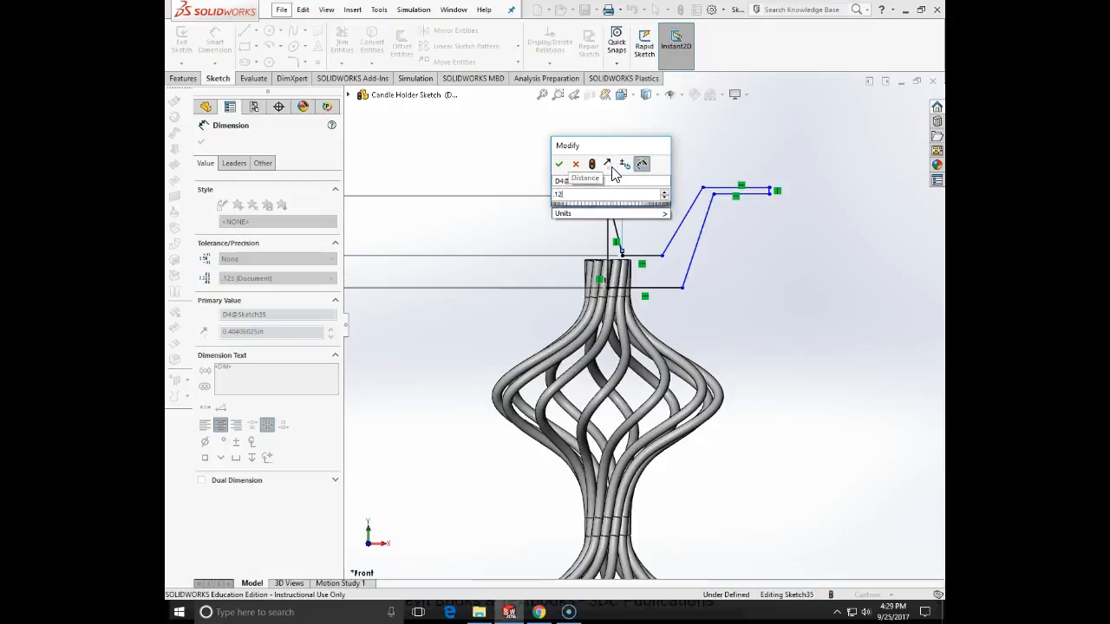
{"action": "key", "text": "Return"}
{"action": "key", "text": "Escape"}
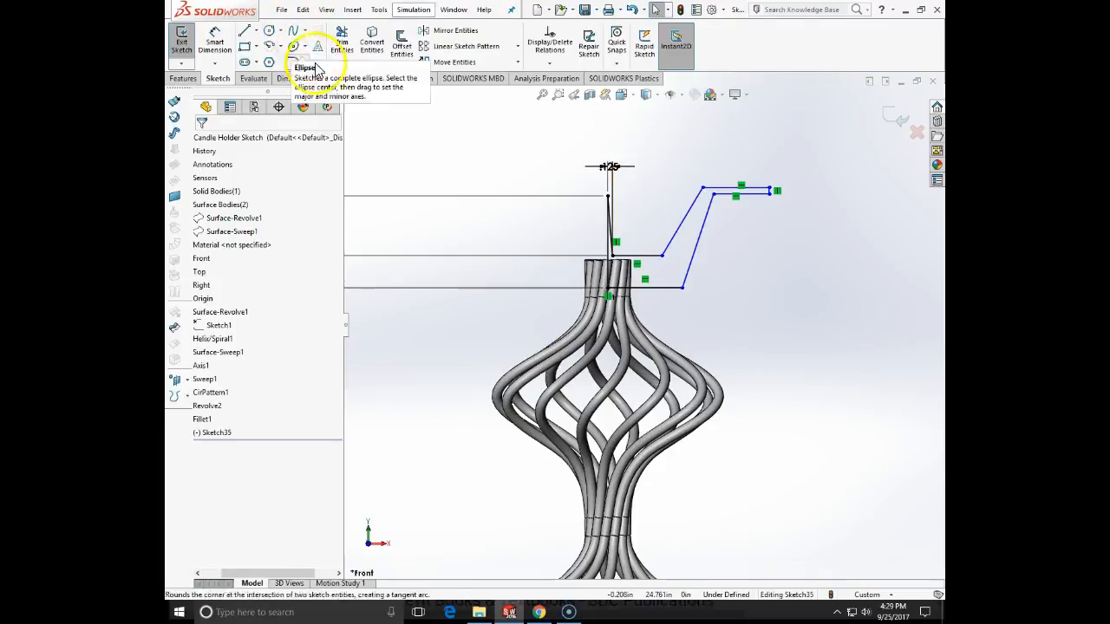
- Dimension the angle between the cup profile's inner slanted wall and the vertical line as 10 degrees
{"action": "left_click", "coordinate": [214, 42]}
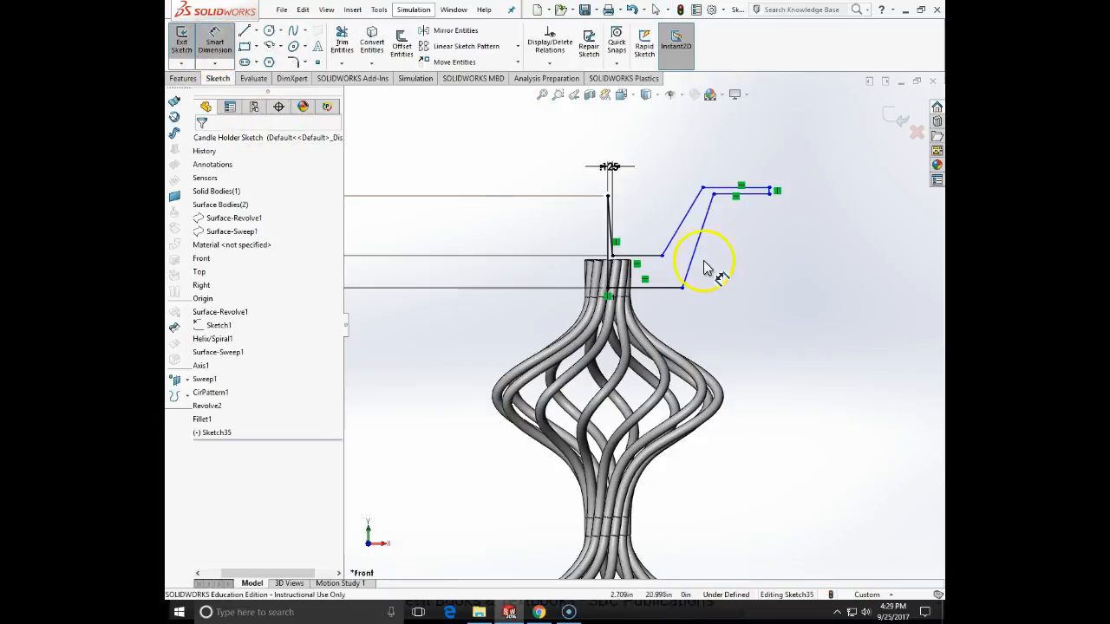
{"action": "left_click", "coordinate": [680, 225]}
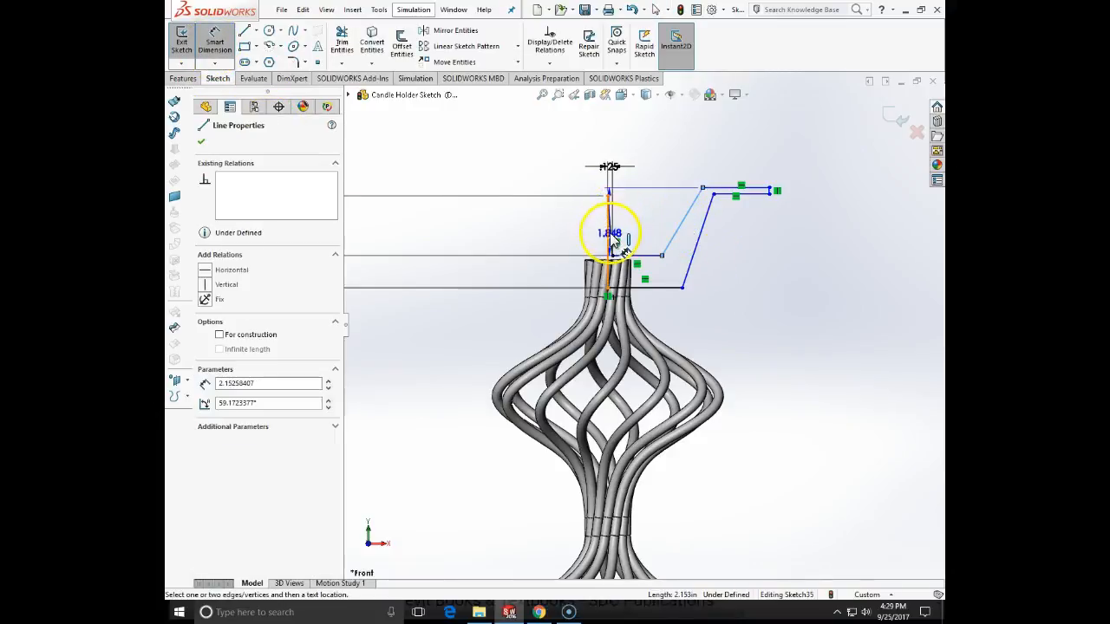
{"action": "left_click", "coordinate": [611, 238]}
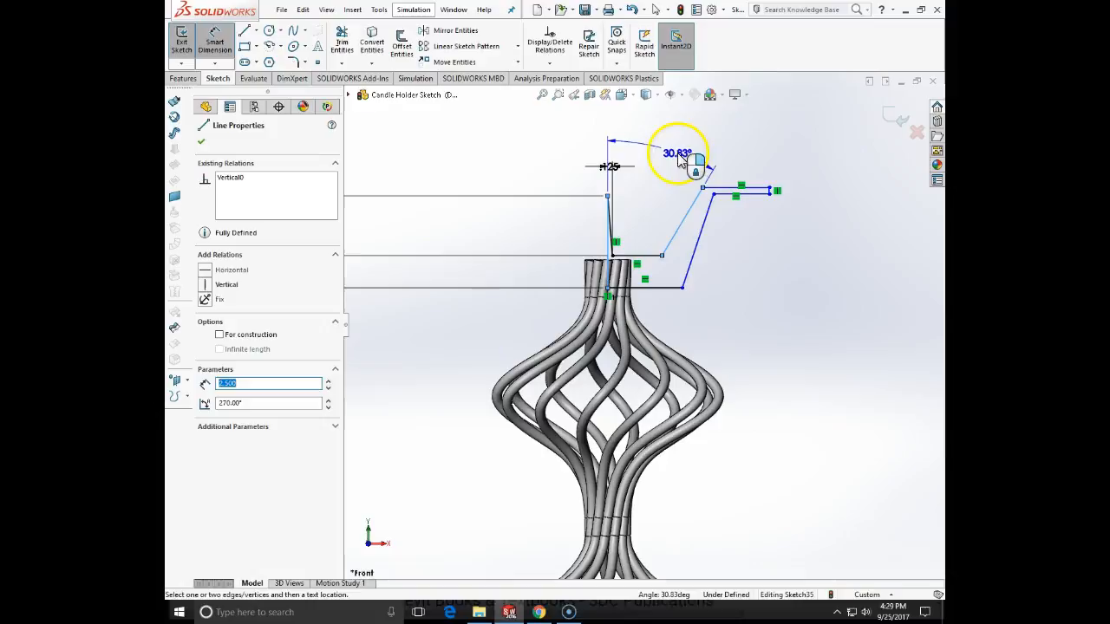
{"action": "left_click", "coordinate": [680, 156]}
{"action": "type", "text": "10"}
{"action": "key", "text": "Return"}
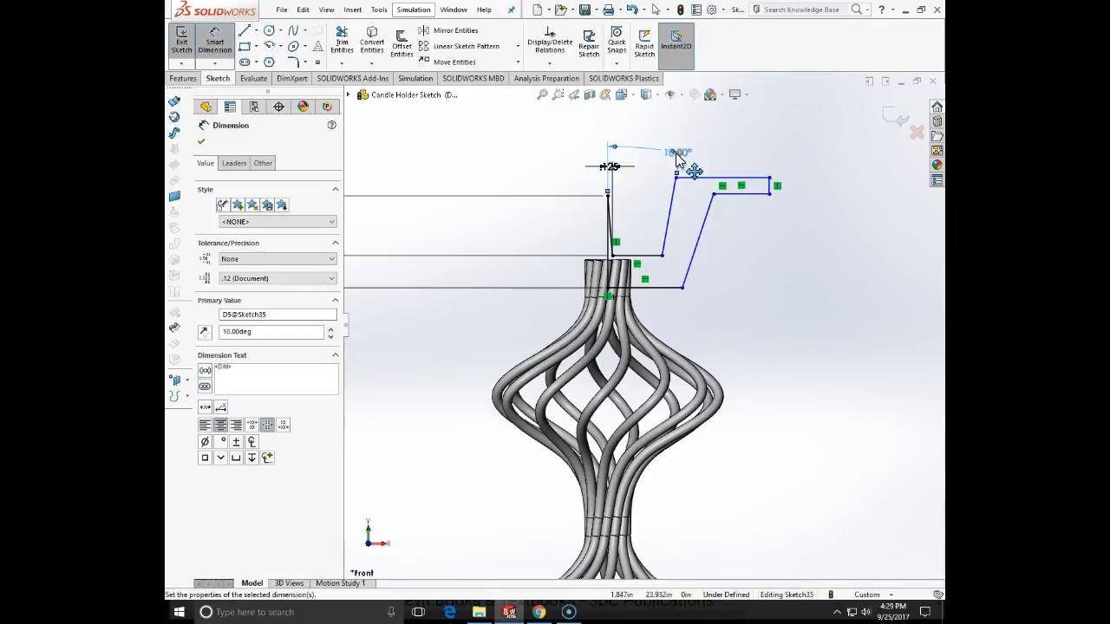
- Dimension the horizontal distance from the inner slanted wall's lower endpoint to the vertical line as 0.875 in
{"action": "left_click", "coordinate": [662, 255]}
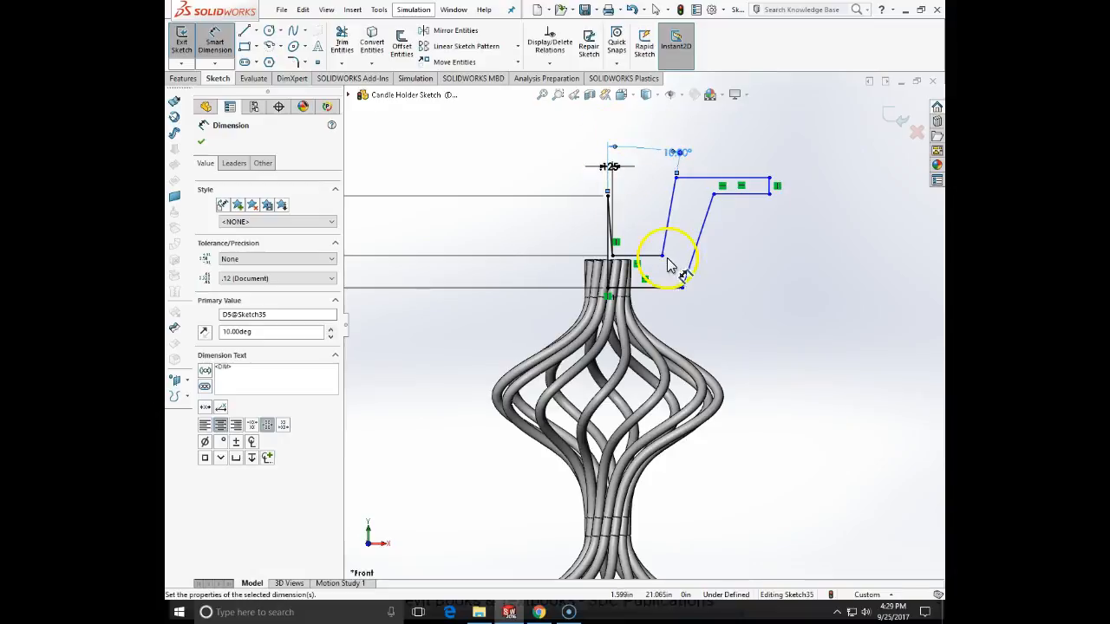
{"action": "left_click", "coordinate": [607, 240]}
{"action": "left_click", "coordinate": [631, 128]}
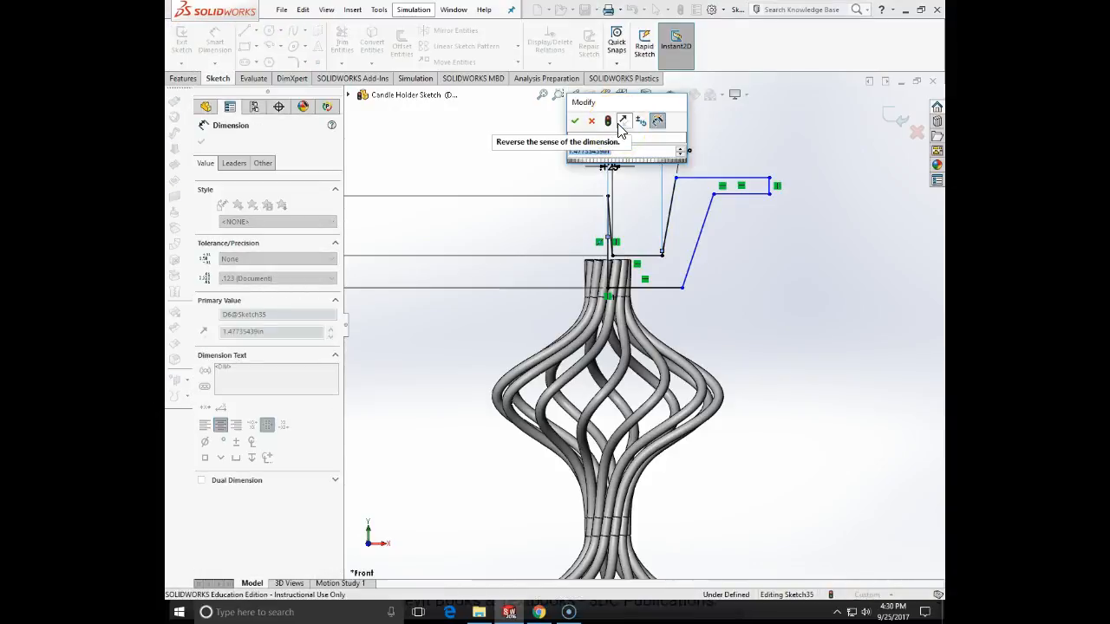
{"action": "type", "text": ".875"}
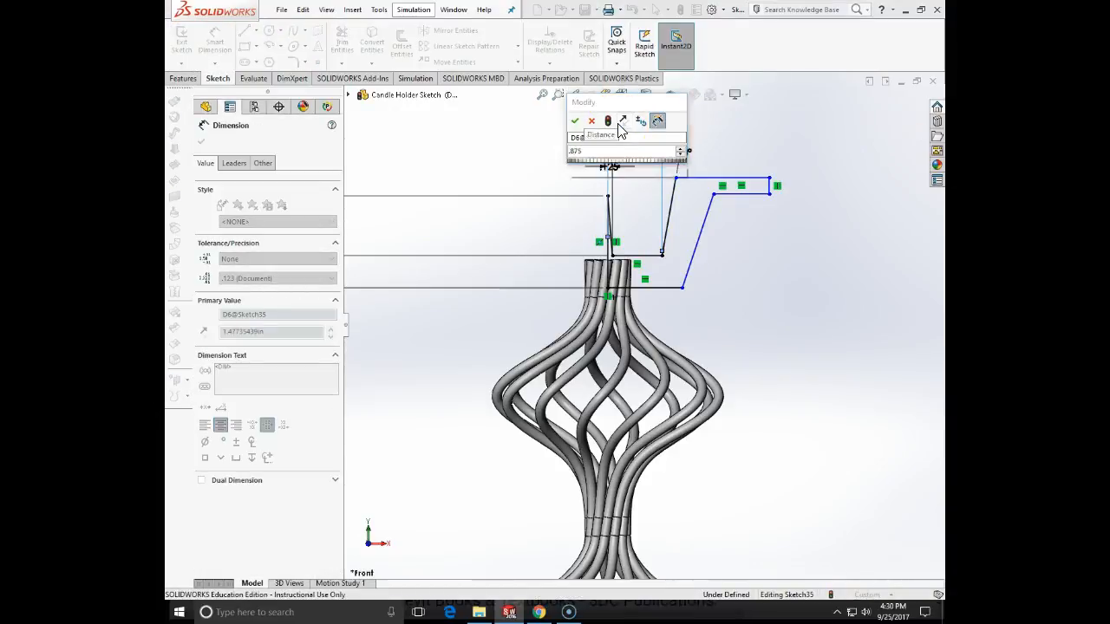
{"action": "key", "text": "Return"}
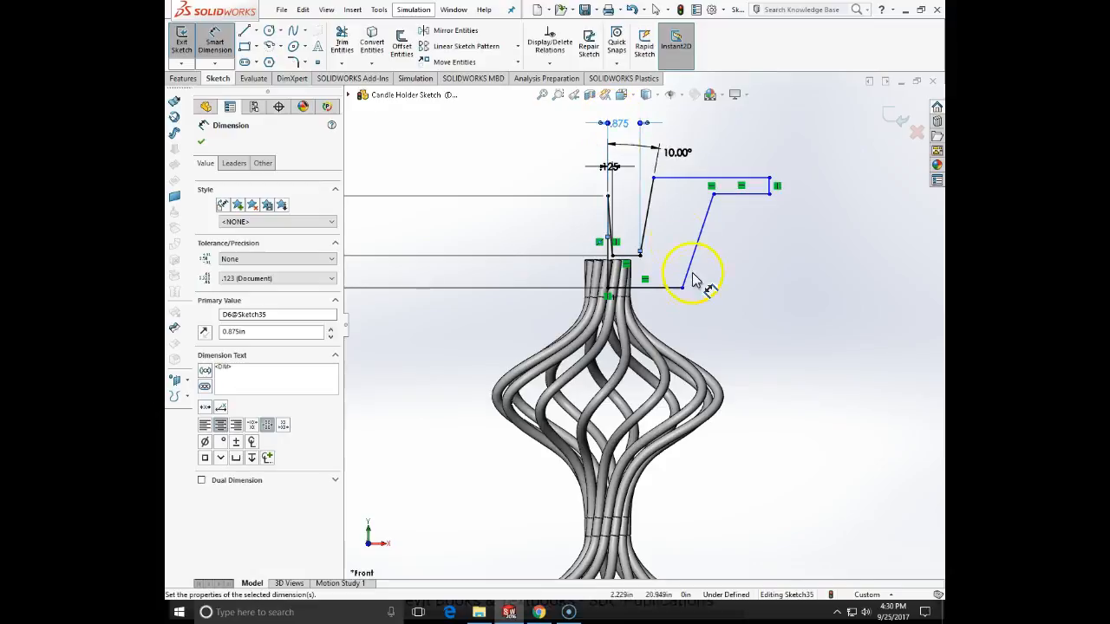
- Dimension the length of the profile's lowest horizontal line as 1 in
{"action": "left_click", "coordinate": [672, 299]}
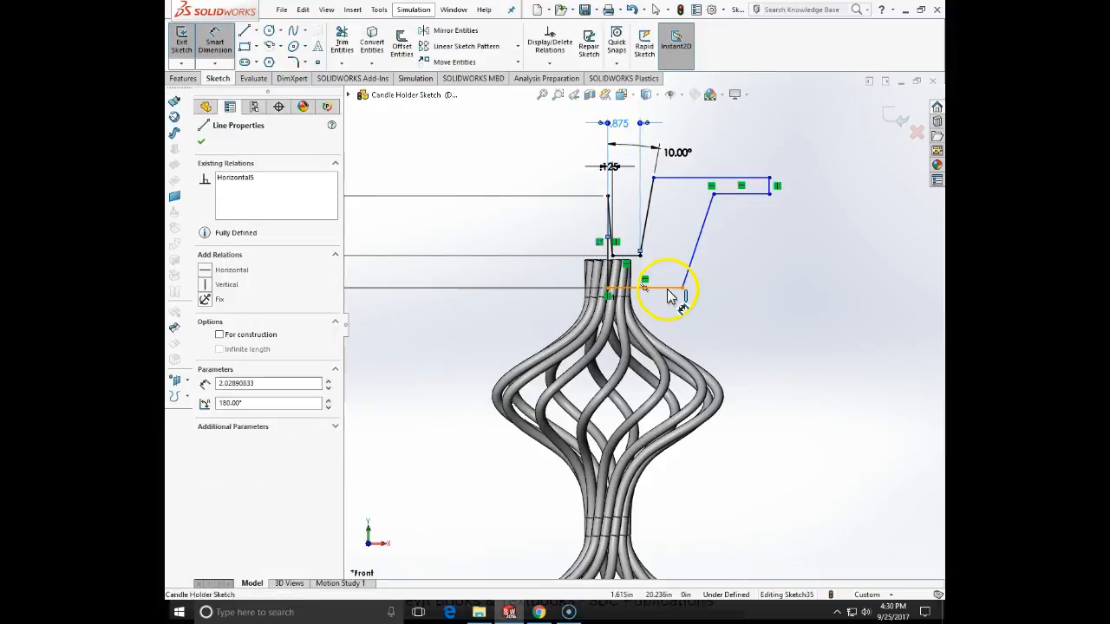
{"action": "left_click", "coordinate": [668, 308]}
{"action": "type", "text": "1"}
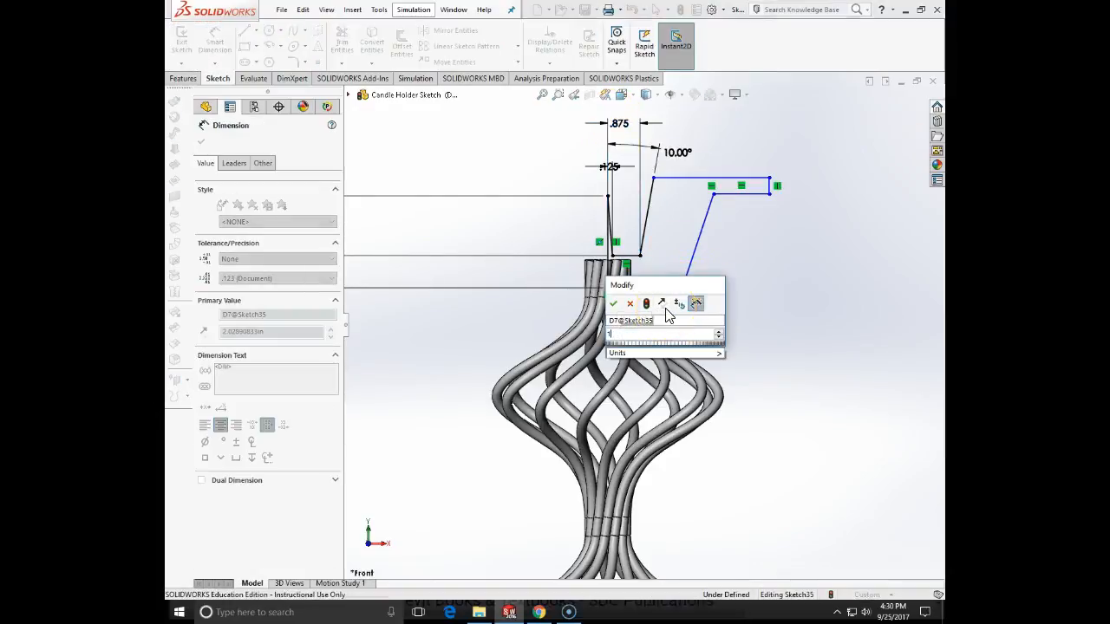
{"action": "key", "text": "Return"}
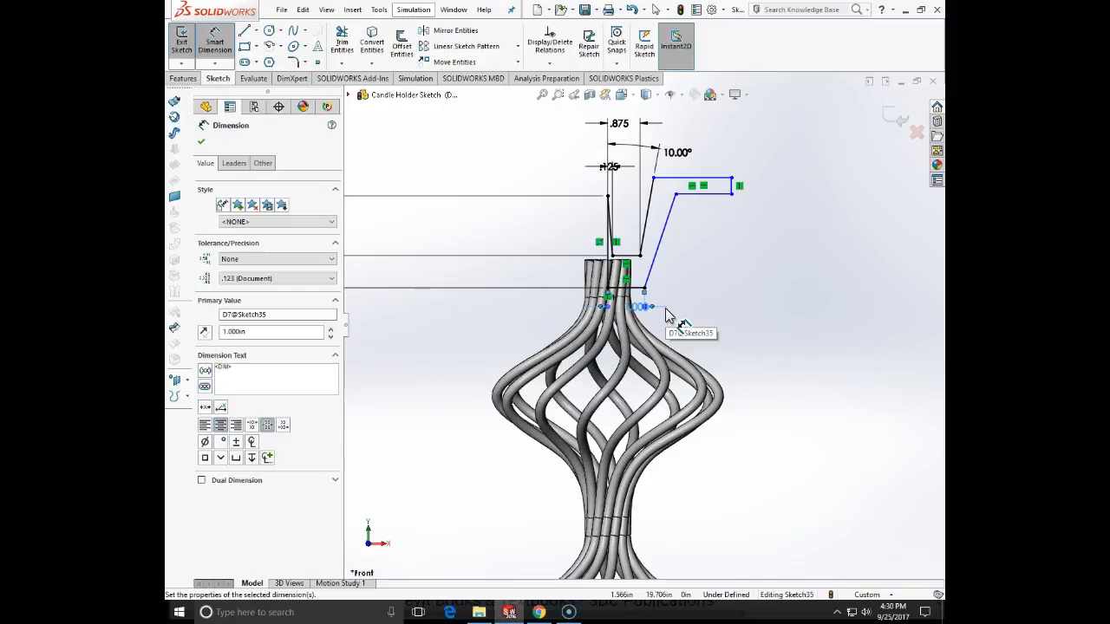
{"action": "key", "text": "Escape"}
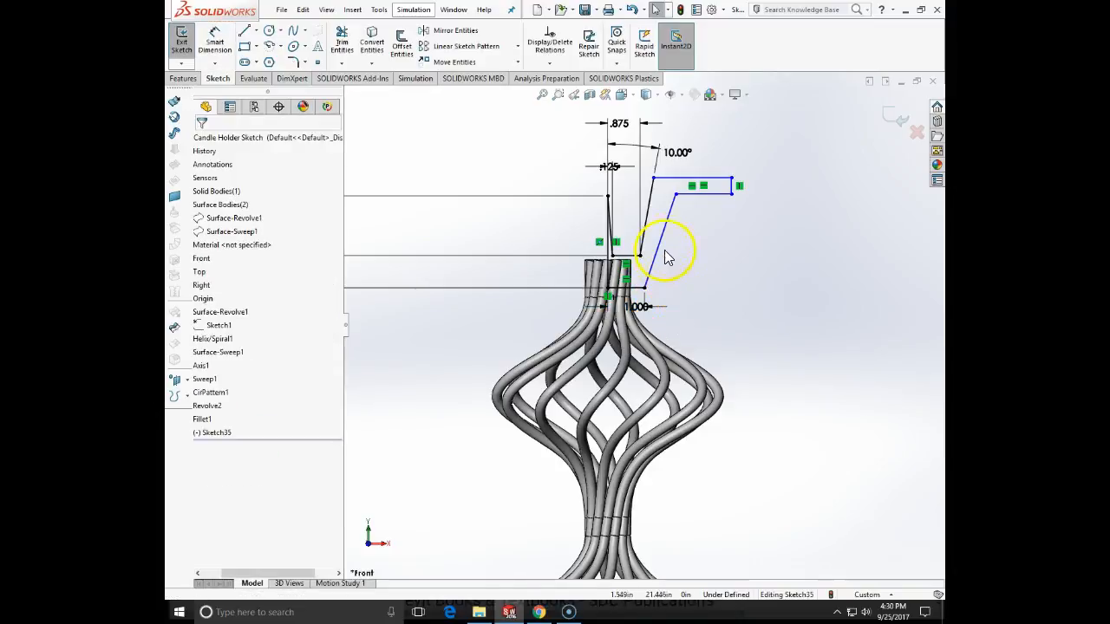
- Add a parallel relation between the inner and outer slanted walls of the cup profile
{"action": "left_click", "coordinate": [655, 231]}
{"action": "left_click", "coordinate": [661, 230], "text": "ctrl"}
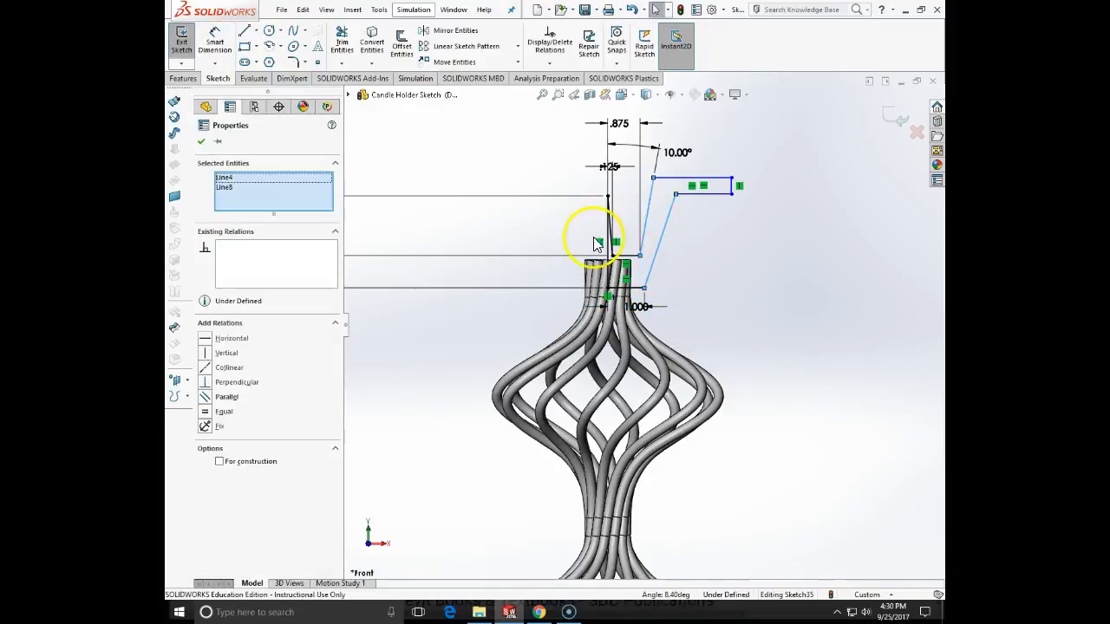
{"action": "left_click", "coordinate": [221, 396]}
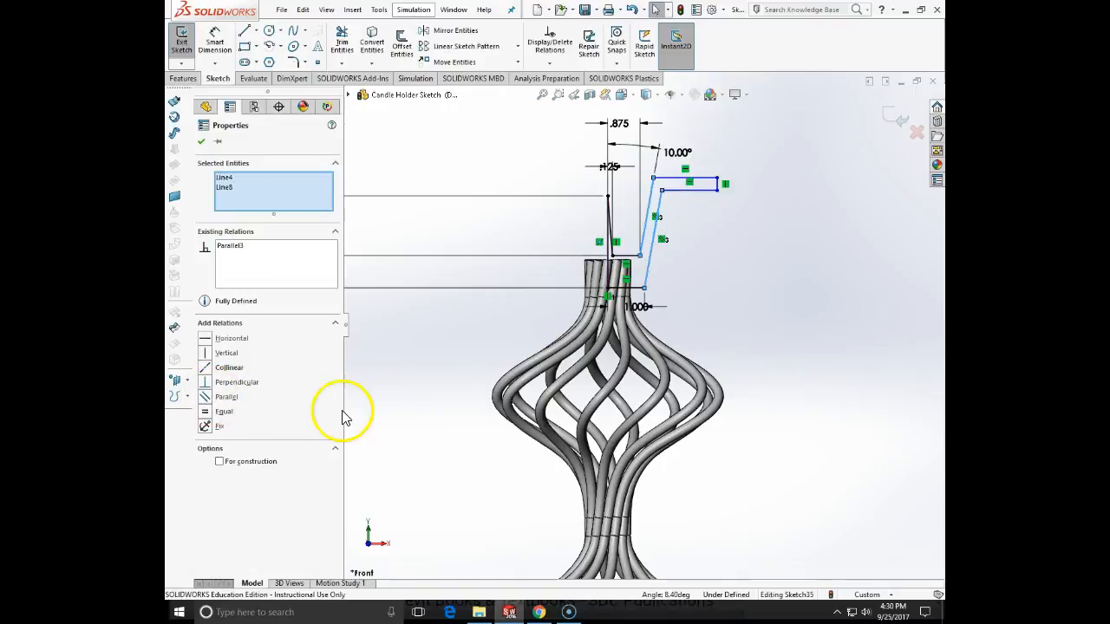
- Dimension the vertical distance between the cup rim's two horizontal lines, keeping the drawn value
{"action": "left_click", "coordinate": [434, 359]}
{"action": "left_click", "coordinate": [214, 41]}
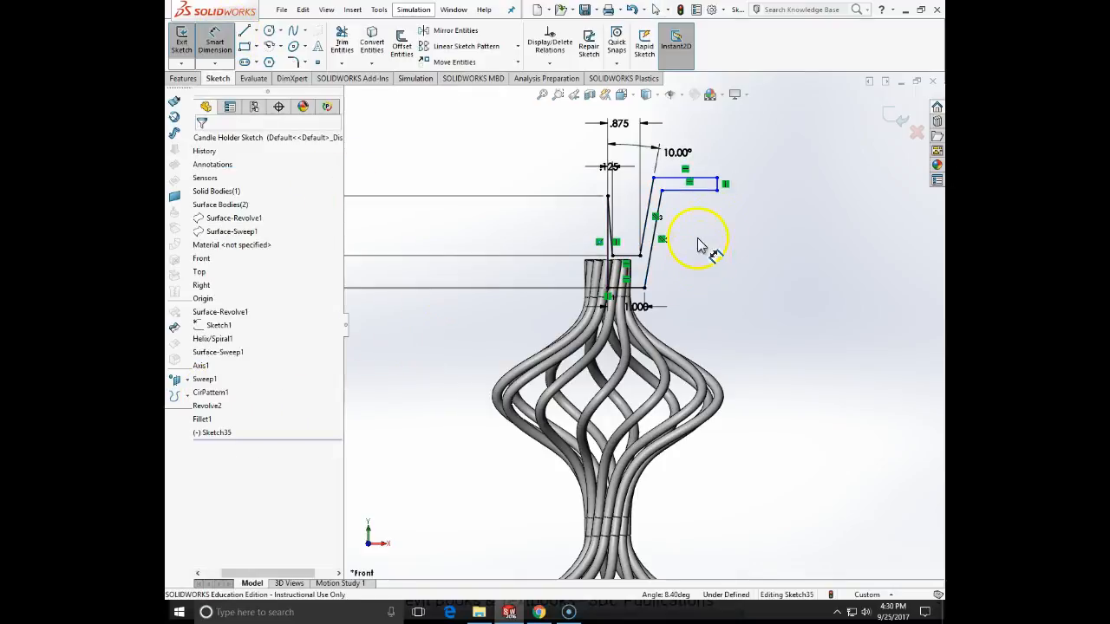
{"action": "left_click", "coordinate": [707, 185]}
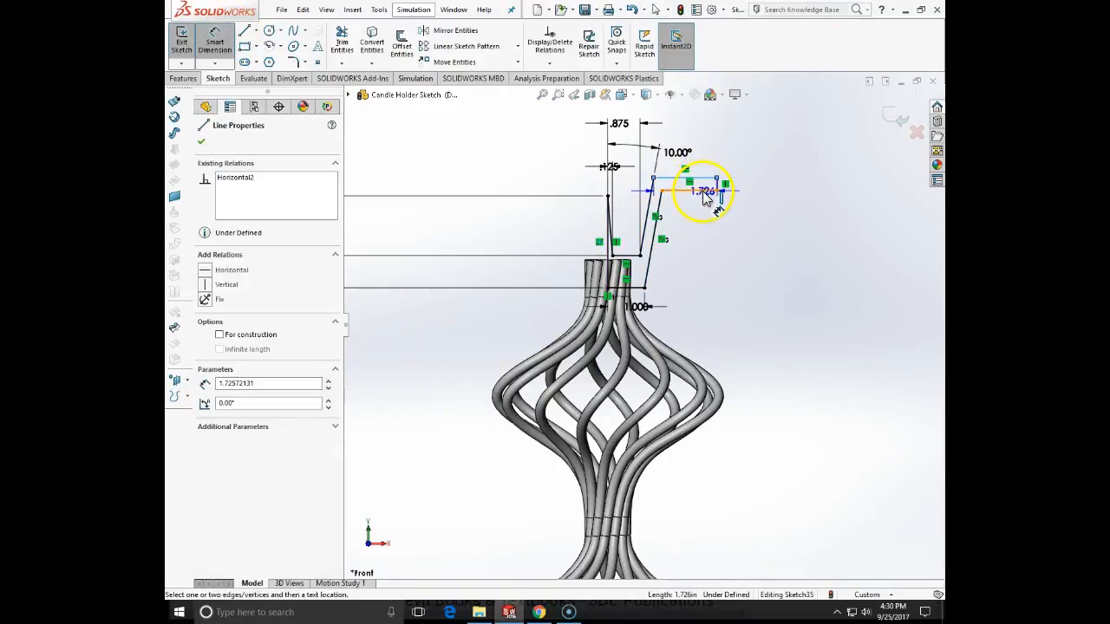
{"action": "left_click", "coordinate": [774, 197]}
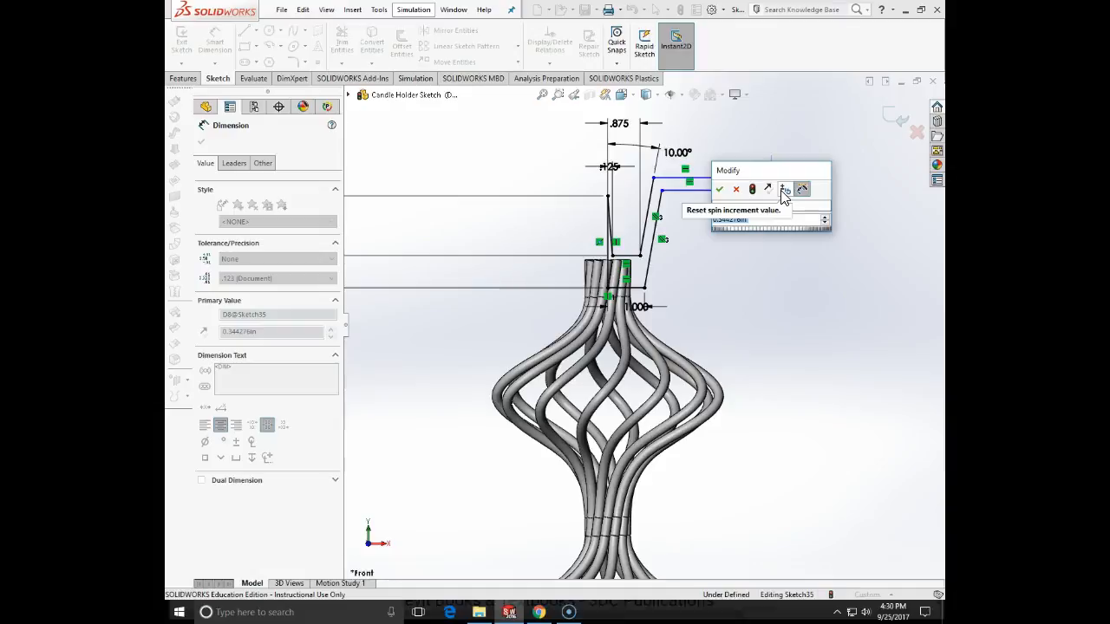
{"action": "key", "text": "Escape"}
{"action": "scroll", "coordinate": [751, 227], "scroll_direction": "up", "scroll_amount": 8}
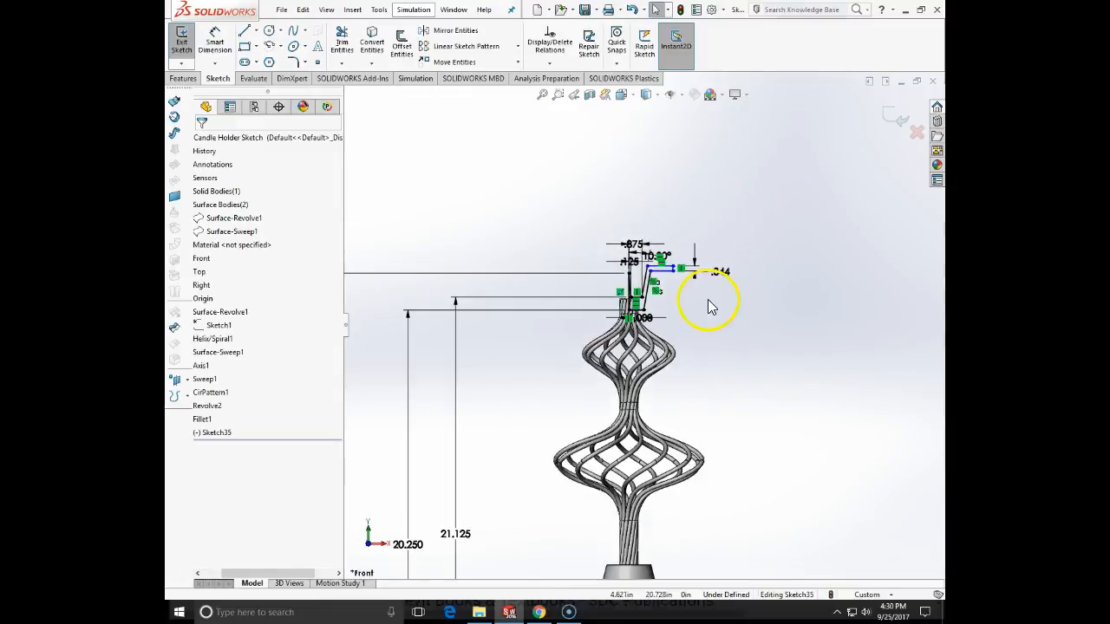
- Dimension the height of the cup rim's upper horizontal line above the origin as 22.625 in
{"action": "left_click", "coordinate": [215, 42]}
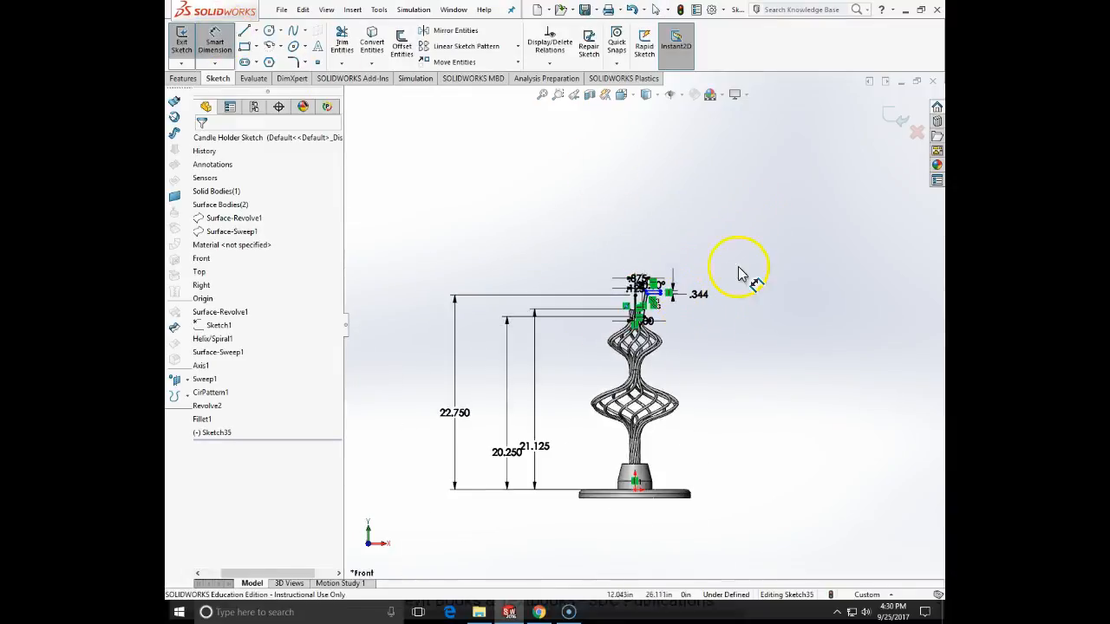
{"action": "scroll", "coordinate": [677, 269], "scroll_direction": "down", "scroll_amount": 3}
{"action": "scroll", "coordinate": [664, 342], "scroll_direction": "down", "scroll_amount": 2}
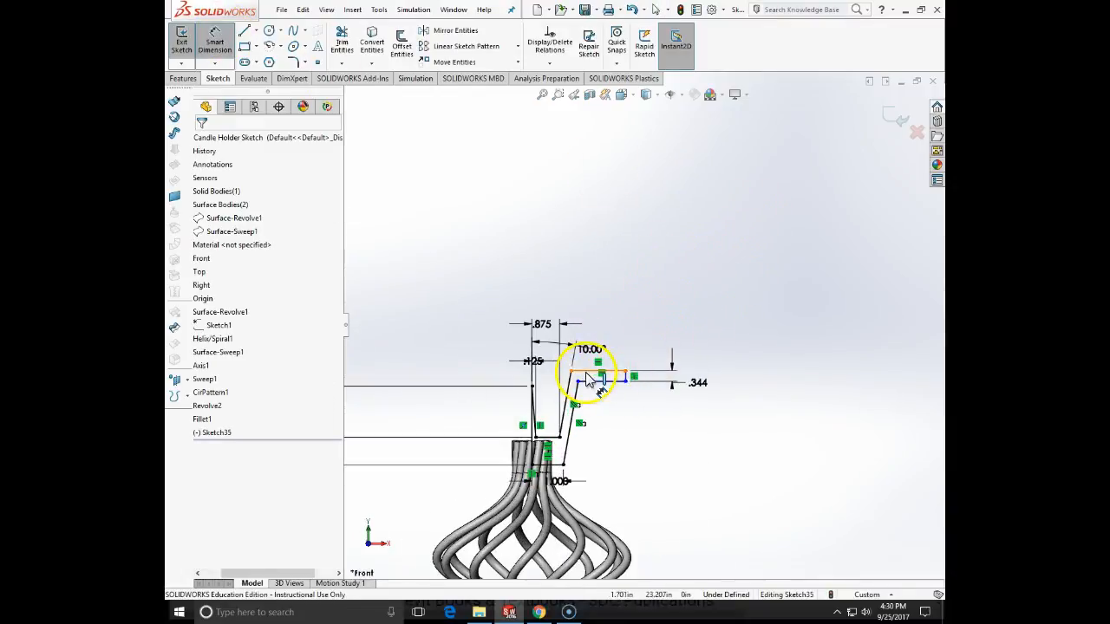
{"action": "left_click", "coordinate": [590, 370]}
{"action": "scroll", "coordinate": [599, 520], "scroll_direction": "up", "scroll_amount": 2}
{"action": "scroll", "coordinate": [600, 534], "scroll_direction": "up", "scroll_amount": 2}
{"action": "scroll", "coordinate": [614, 491], "scroll_direction": "down", "scroll_amount": 2}
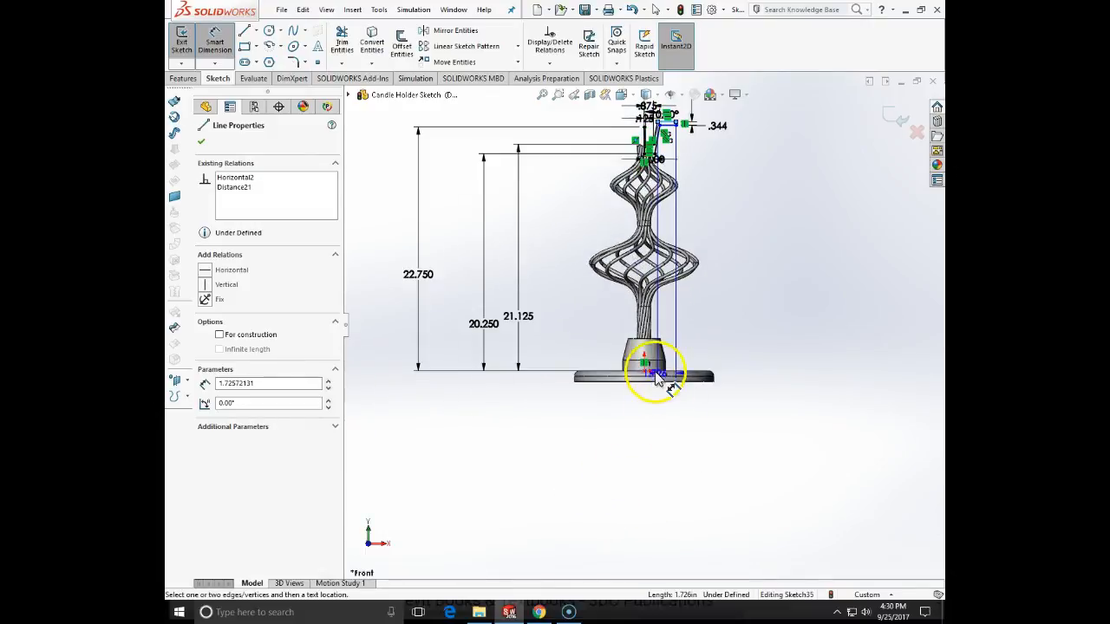
{"action": "left_click", "coordinate": [648, 370]}
{"action": "left_click", "coordinate": [556, 319]}
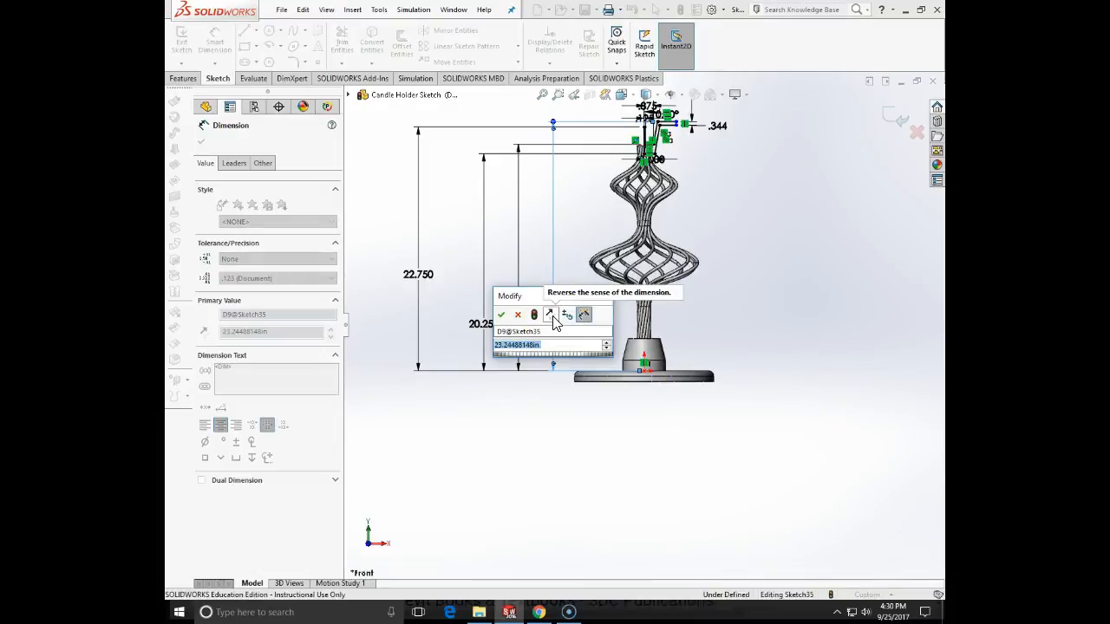
{"action": "type", "text": "22"}
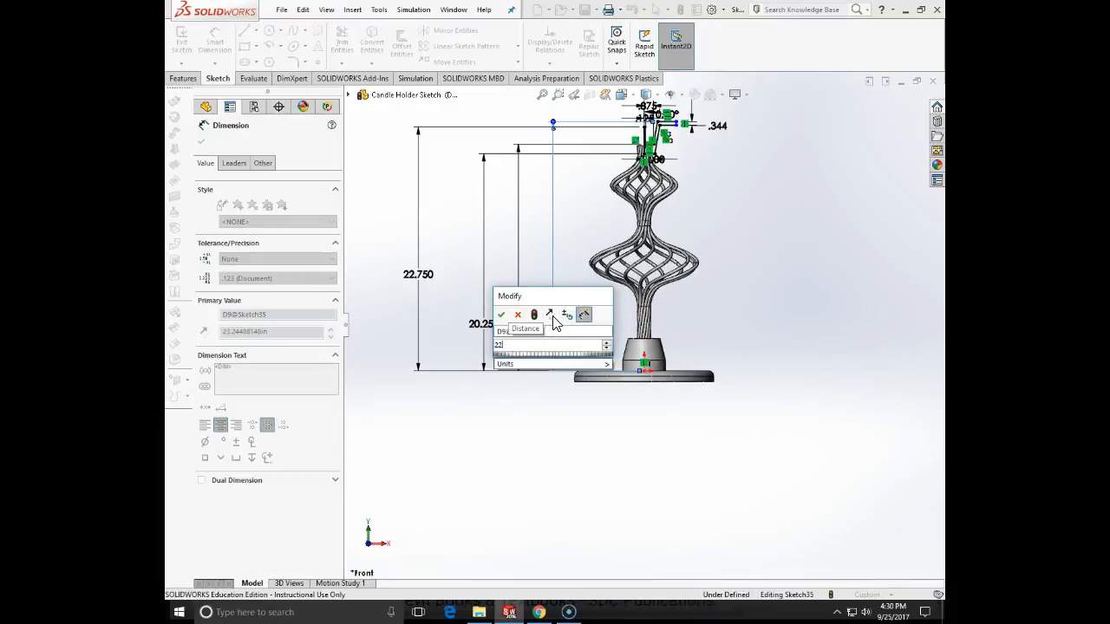
{"action": "type", "text": ".625"}
{"action": "key", "text": "Return"}
{"action": "key", "text": "Escape"}
- Place a sketch point at the midpoint of the rim's short outer vertical line
{"action": "scroll", "coordinate": [696, 82], "scroll_direction": "down", "scroll_amount": 3}
{"action": "scroll", "coordinate": [640, 198], "scroll_direction": "down", "scroll_amount": 5}
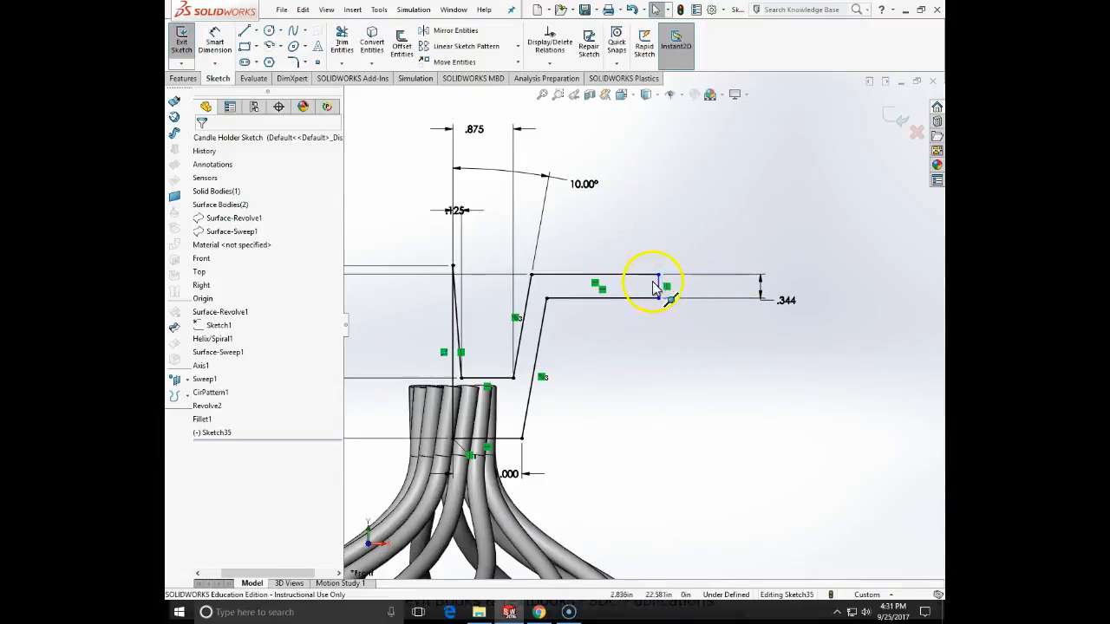
{"action": "left_click", "coordinate": [316, 61]}
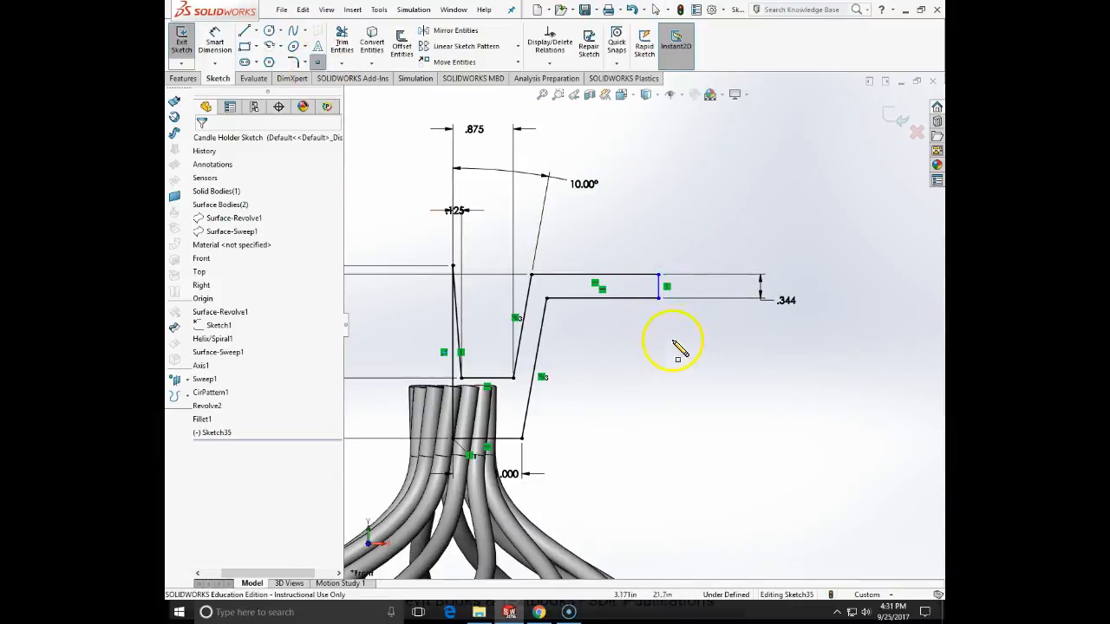
{"action": "scroll", "coordinate": [676, 345], "scroll_direction": "down", "scroll_amount": 3}
{"action": "left_click", "coordinate": [641, 251]}
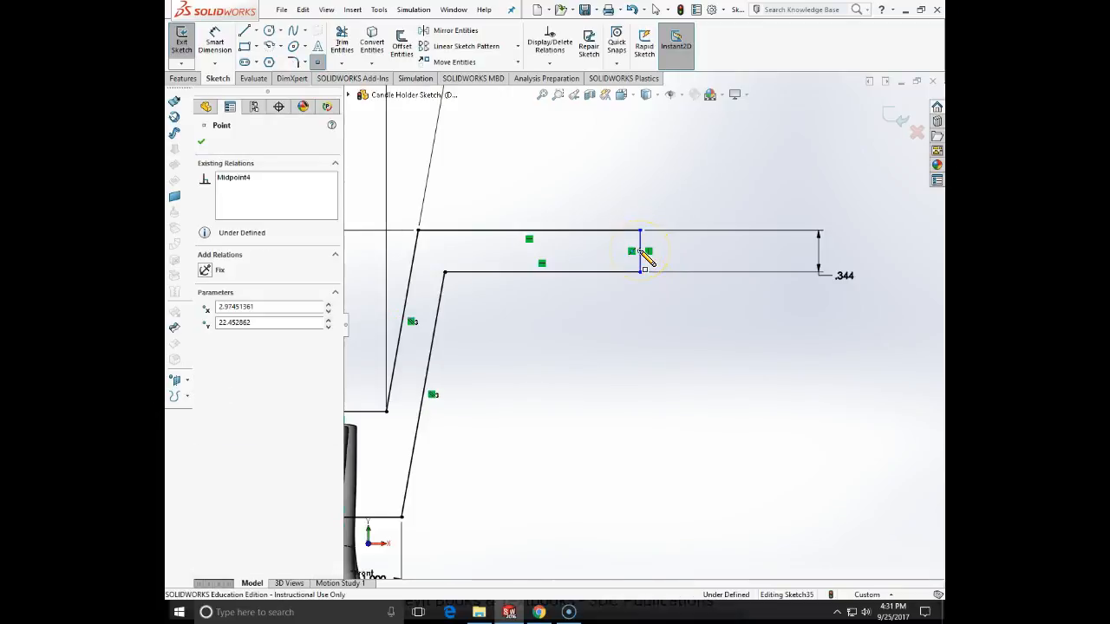
{"action": "key", "text": "Escape"}
- Try to dimension the vertical distance from the rim's midpoint sketch point to the origin
{"action": "scroll", "coordinate": [649, 328], "scroll_direction": "up", "scroll_amount": 3}
{"action": "left_click", "coordinate": [239, 49]}
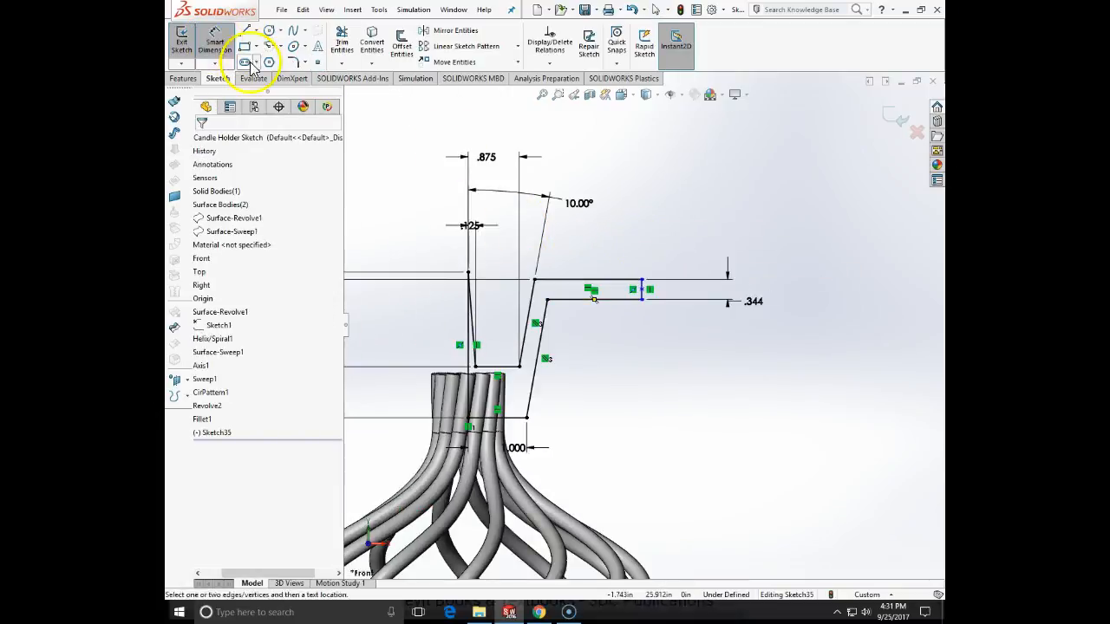
{"action": "scroll", "coordinate": [655, 345], "scroll_direction": "up", "scroll_amount": 3}
{"action": "left_click", "coordinate": [644, 305]}
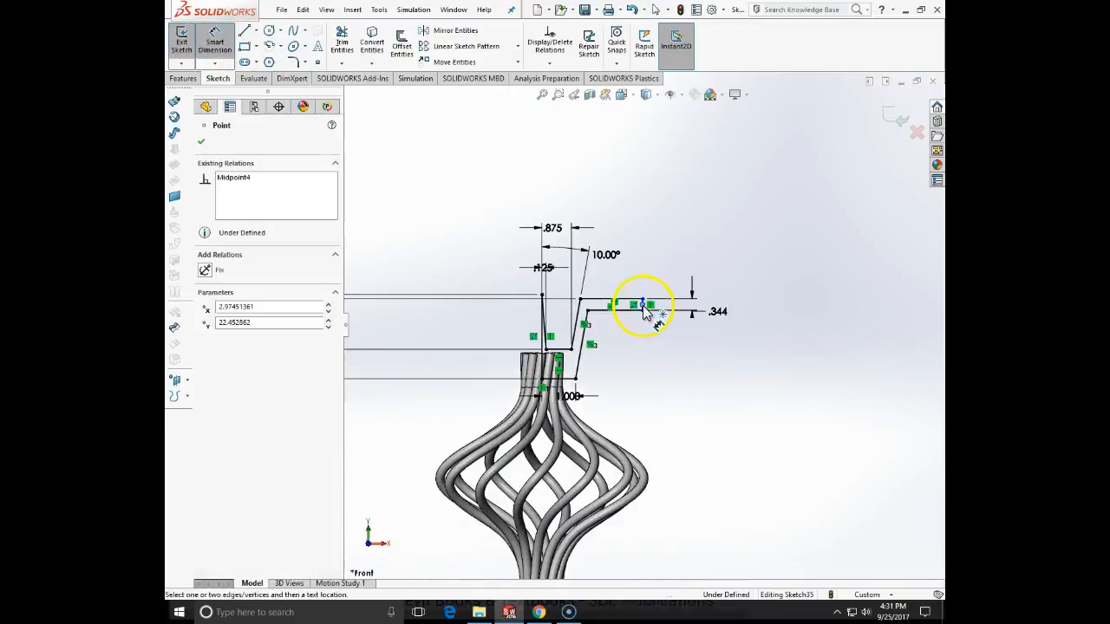
{"action": "scroll", "coordinate": [681, 477], "scroll_direction": "up", "scroll_amount": 5}
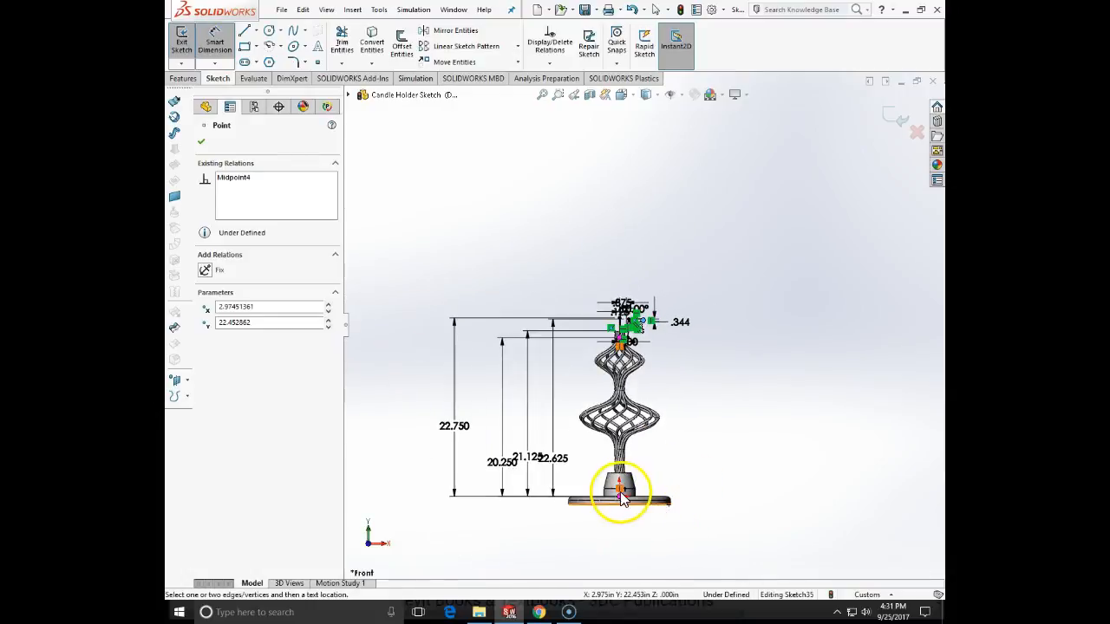
{"action": "left_click", "coordinate": [619, 493]}
{"action": "left_click", "coordinate": [692, 442]}
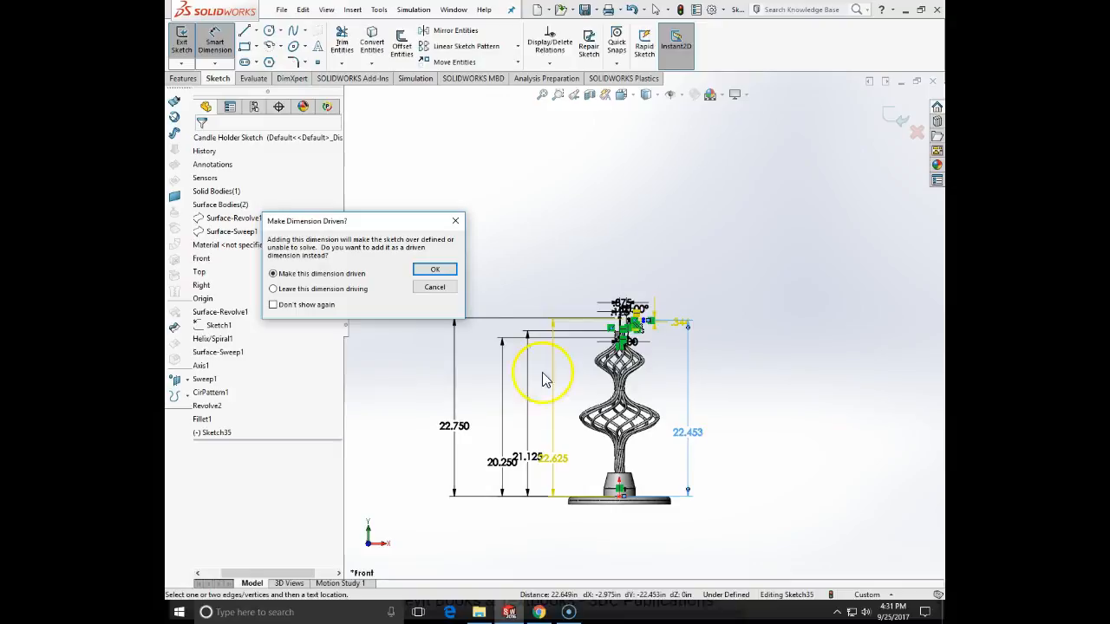
{"action": "left_click", "coordinate": [436, 290]}
- Dimension the horizontal distance between the rim's outer vertical line and the profile's central vertical line as 1.625+.125 in
{"action": "scroll", "coordinate": [682, 372], "scroll_direction": "down", "scroll_amount": 4}
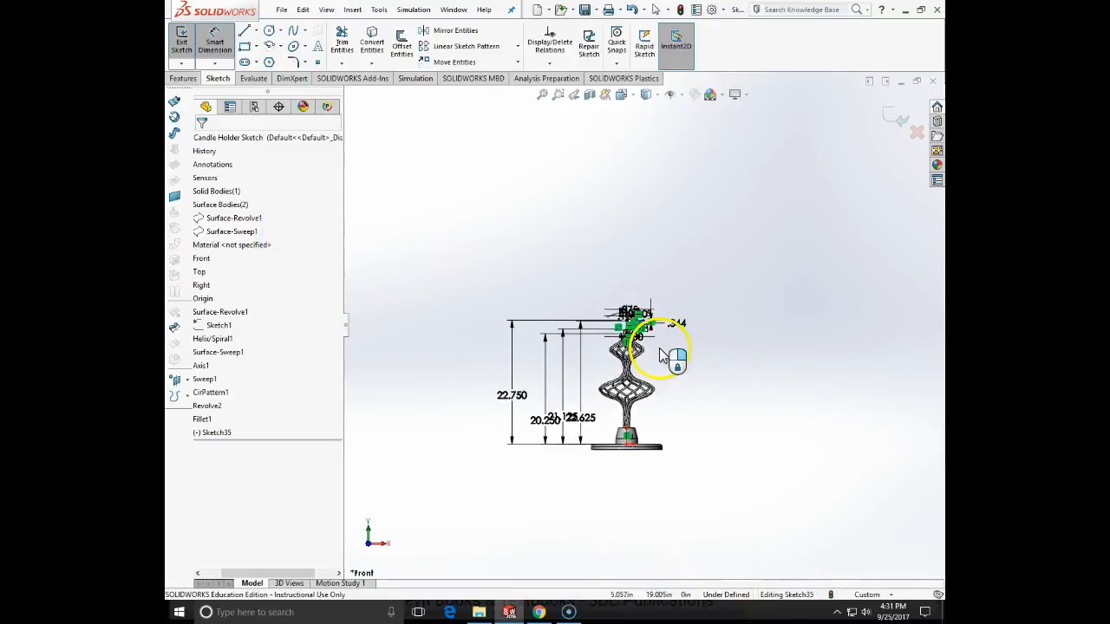
{"action": "scroll", "coordinate": [629, 295], "scroll_direction": "down", "scroll_amount": 5}
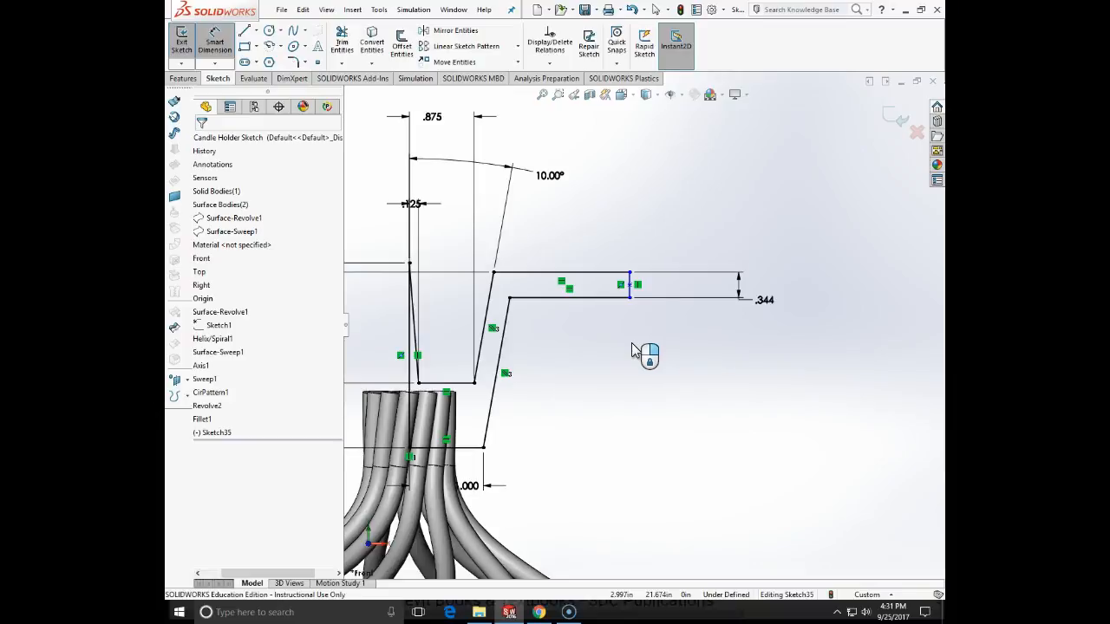
{"action": "left_click", "coordinate": [632, 283]}
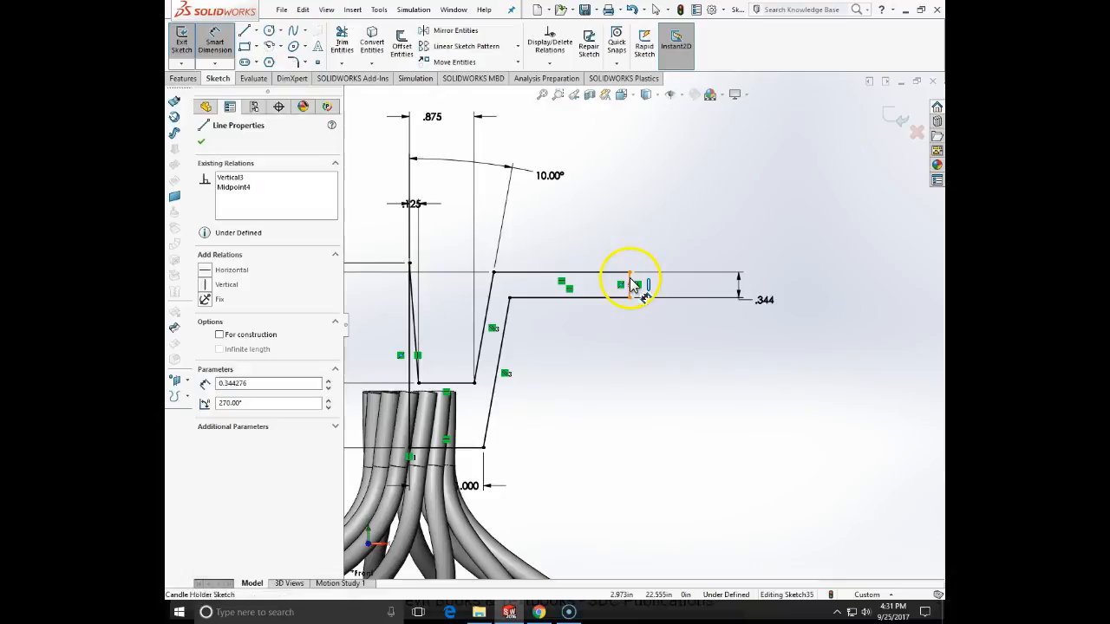
{"action": "left_click", "coordinate": [412, 325]}
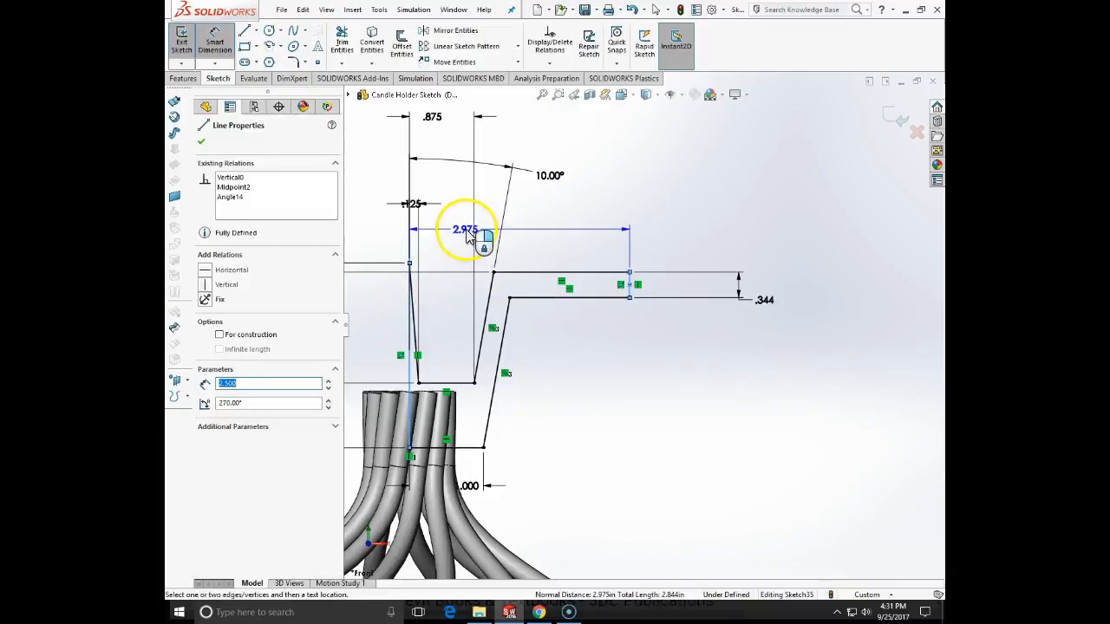
{"action": "left_click", "coordinate": [468, 233]}
{"action": "type", "text": "1"}
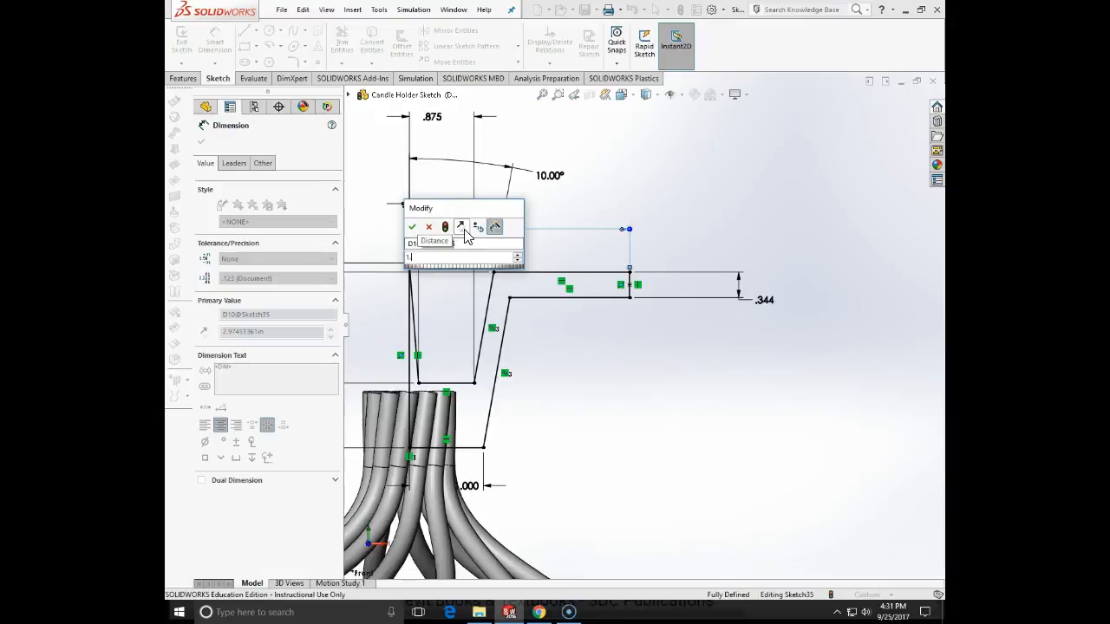
{"action": "type", "text": ".625+"}
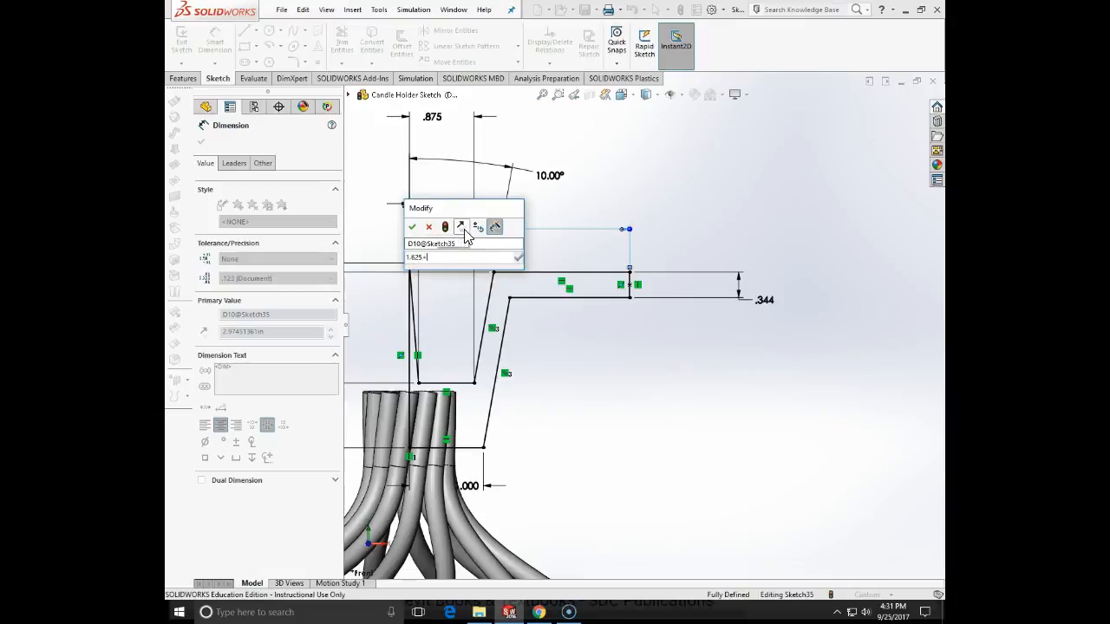
{"action": "type", "text": ".125"}
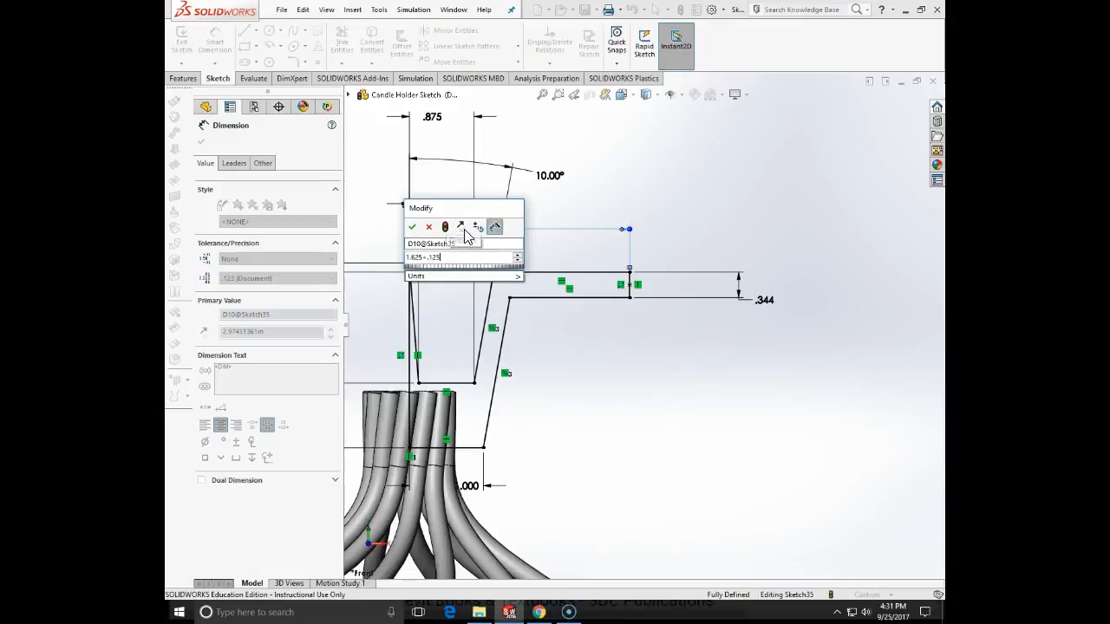
{"action": "key", "text": "Return"}
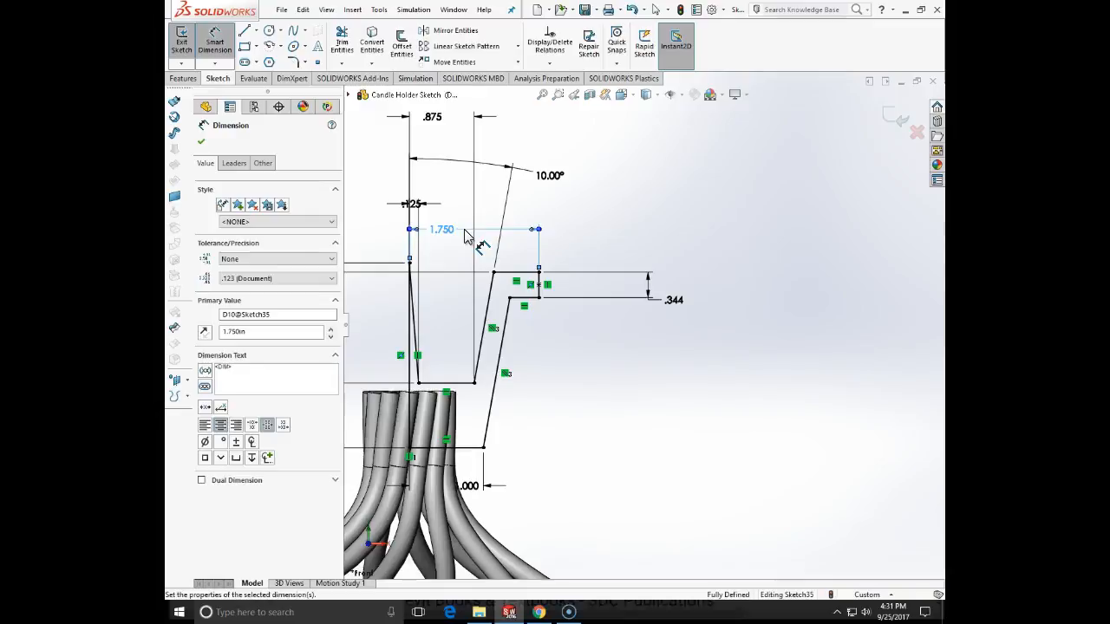
{"action": "left_click", "coordinate": [202, 144]}
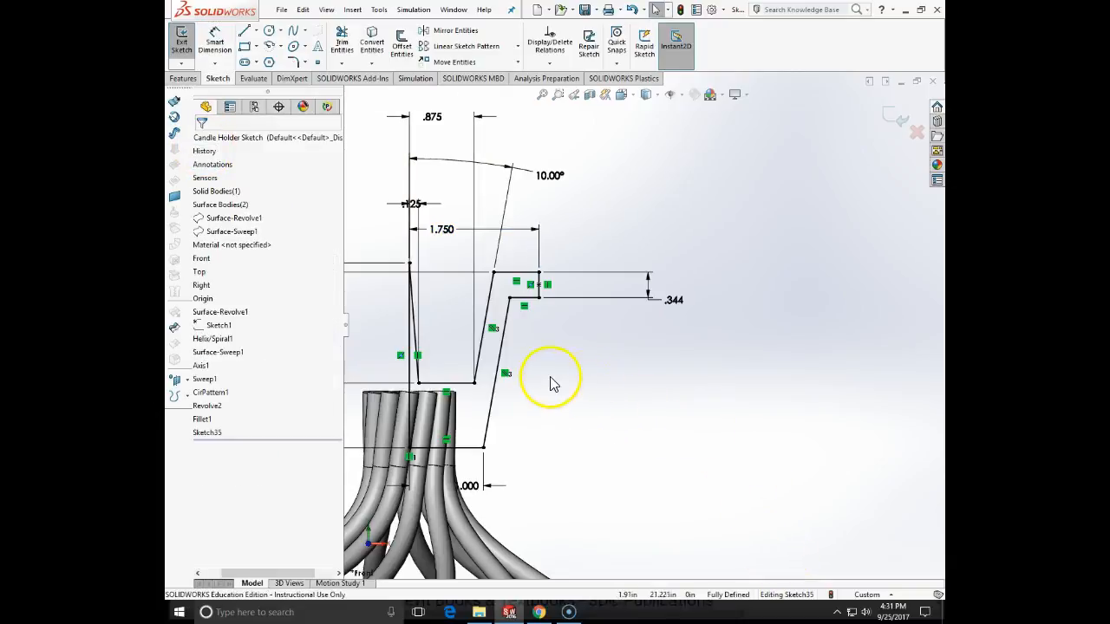
- Draw a vertical centerline upward from the upper endpoint of the cup profile's central vertical line and exit the sketch
{"action": "scroll", "coordinate": [553, 384], "scroll_direction": "up", "scroll_amount": 2}
{"action": "left_click", "coordinate": [255, 30]}
{"action": "left_click", "coordinate": [265, 50]}
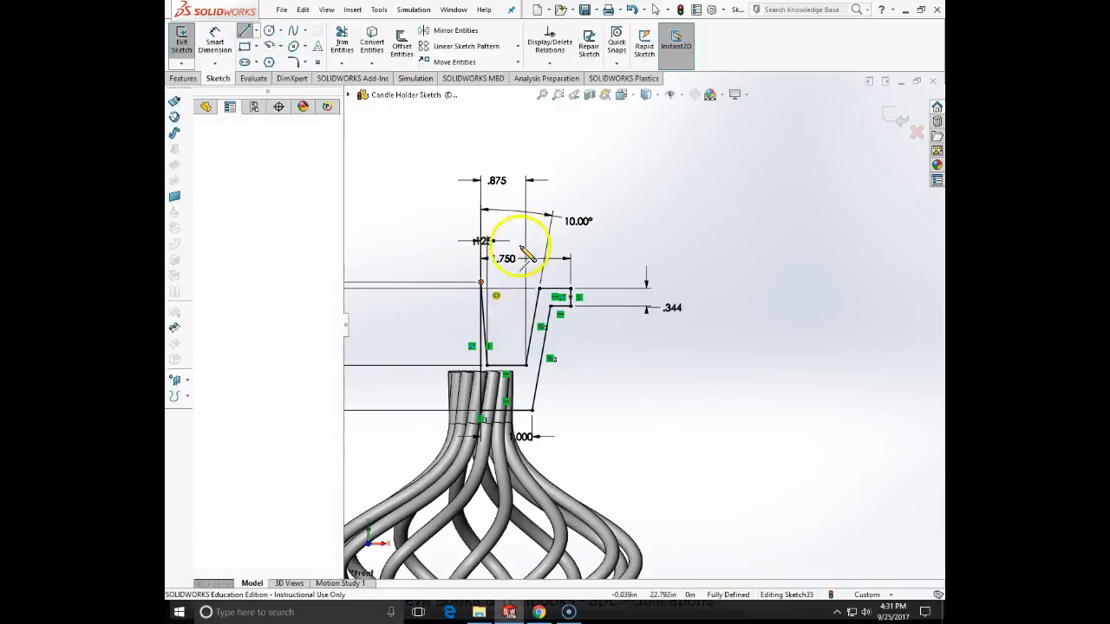
{"action": "left_click", "coordinate": [481, 154]}
{"action": "key", "text": "Escape"}
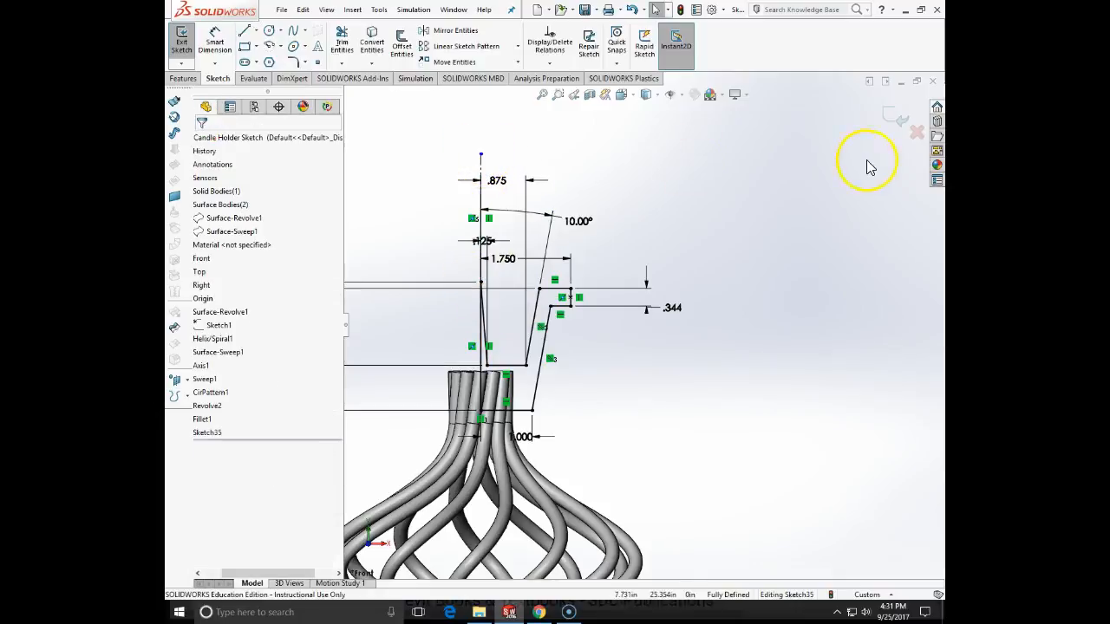
{"action": "left_click", "coordinate": [898, 118]}
- Revolve the cup profile 360 degrees about the centerline as a boss with Merge result enabled
{"action": "left_click", "coordinate": [186, 79]}
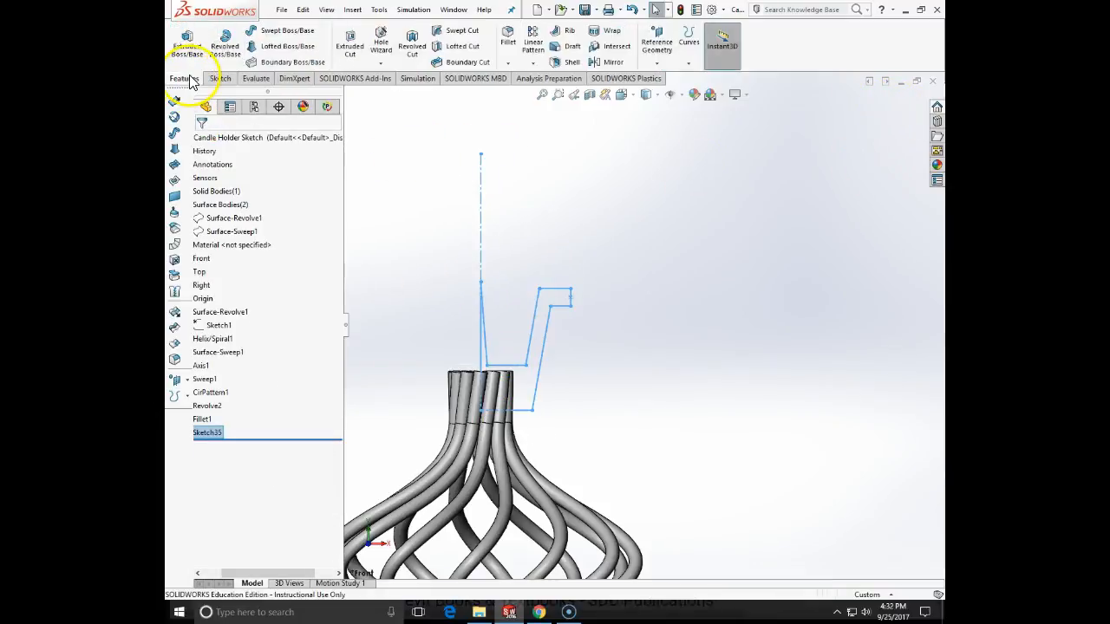
{"action": "left_click", "coordinate": [224, 43]}
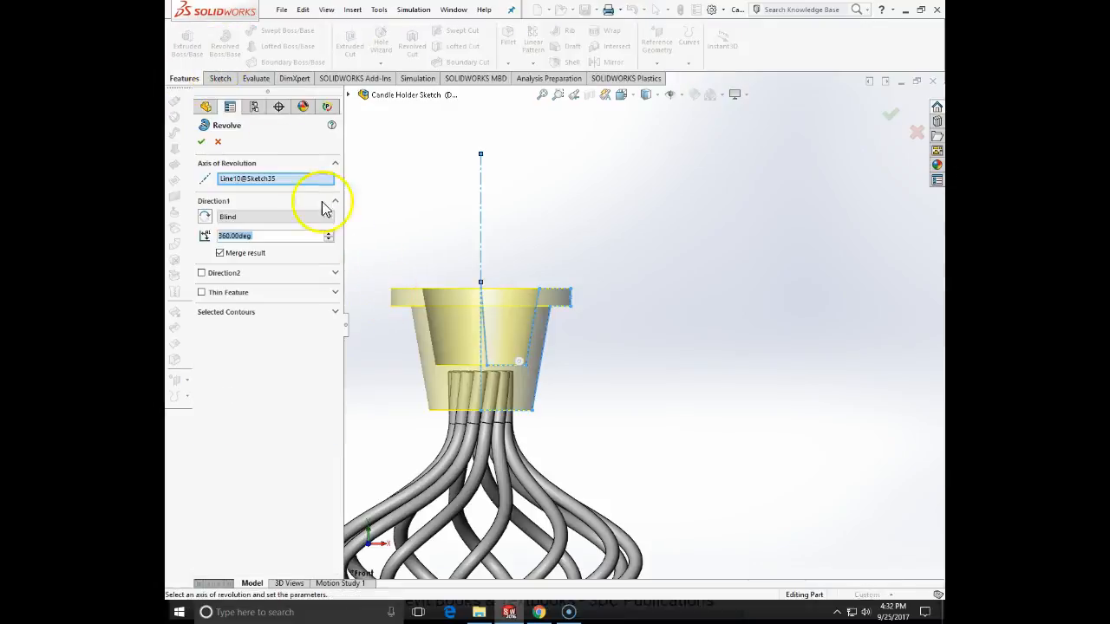
{"action": "left_click", "coordinate": [202, 145]}
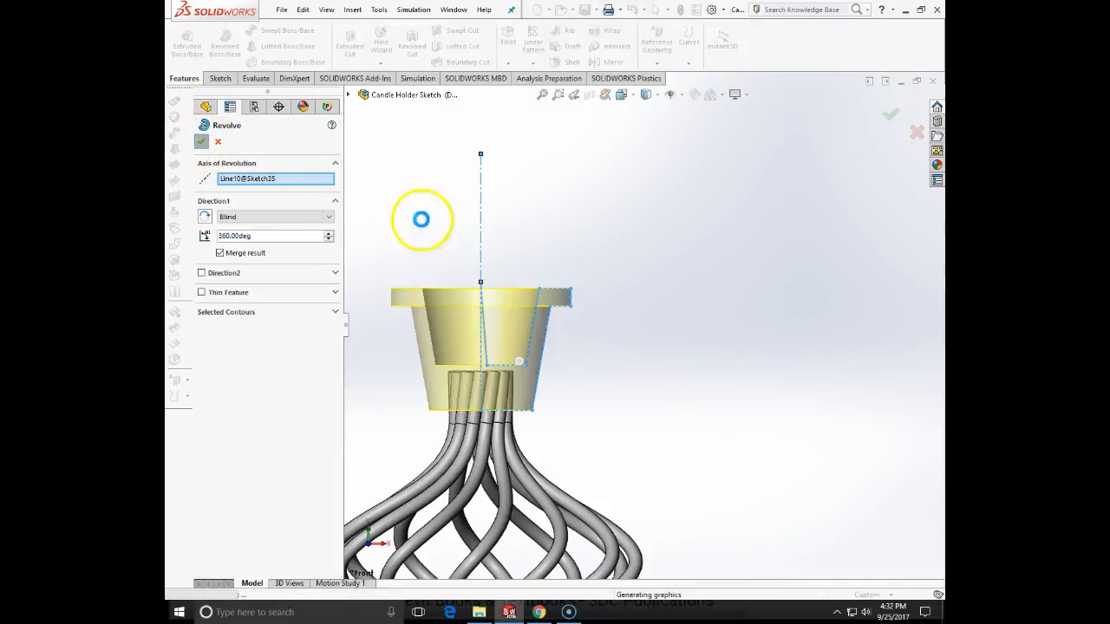
- Fillet the edge where the candle cup's tapered outer wall meets the underside of the rim with a 0.125 in radius
{"action": "middle_click_drag", "start_coordinate": [612, 286], "coordinate": [626, 323]}
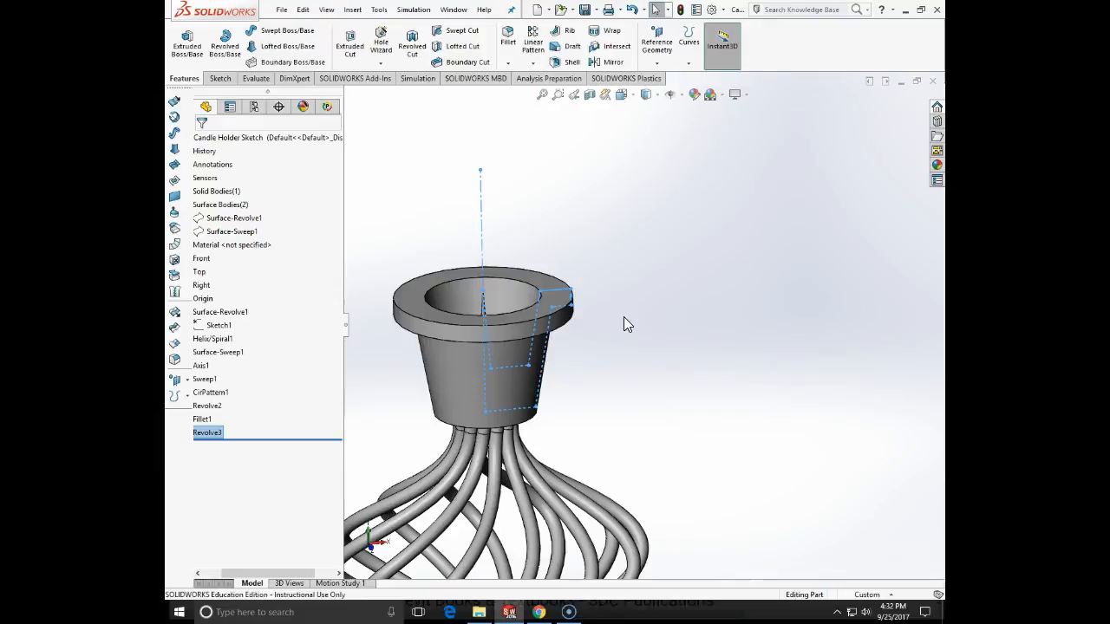
{"action": "left_click", "coordinate": [510, 36]}
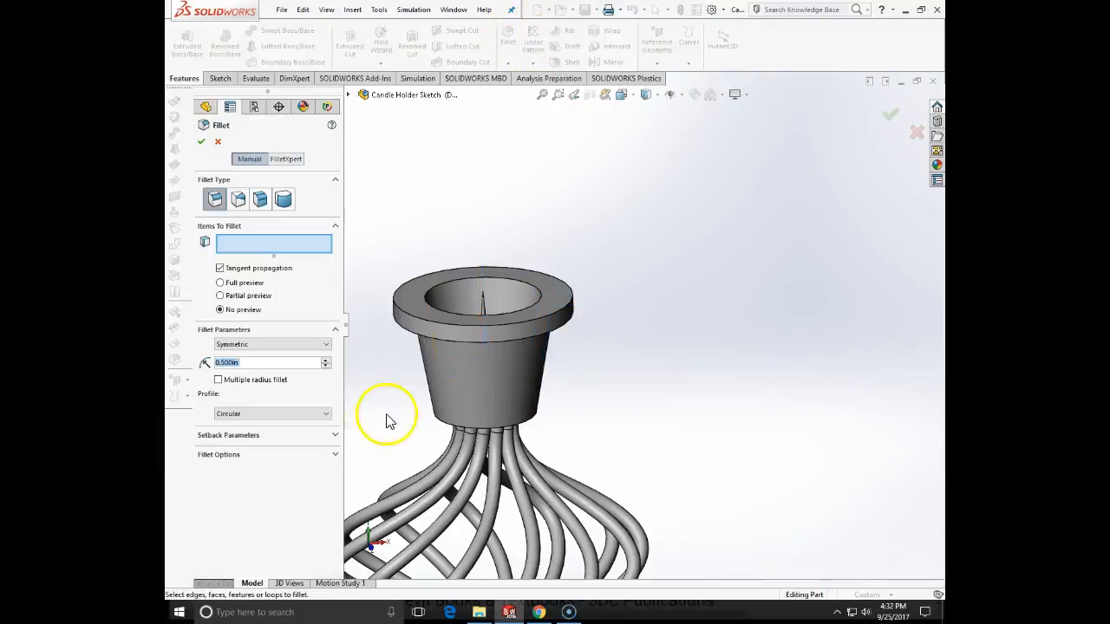
{"action": "type", "text": ".125"}
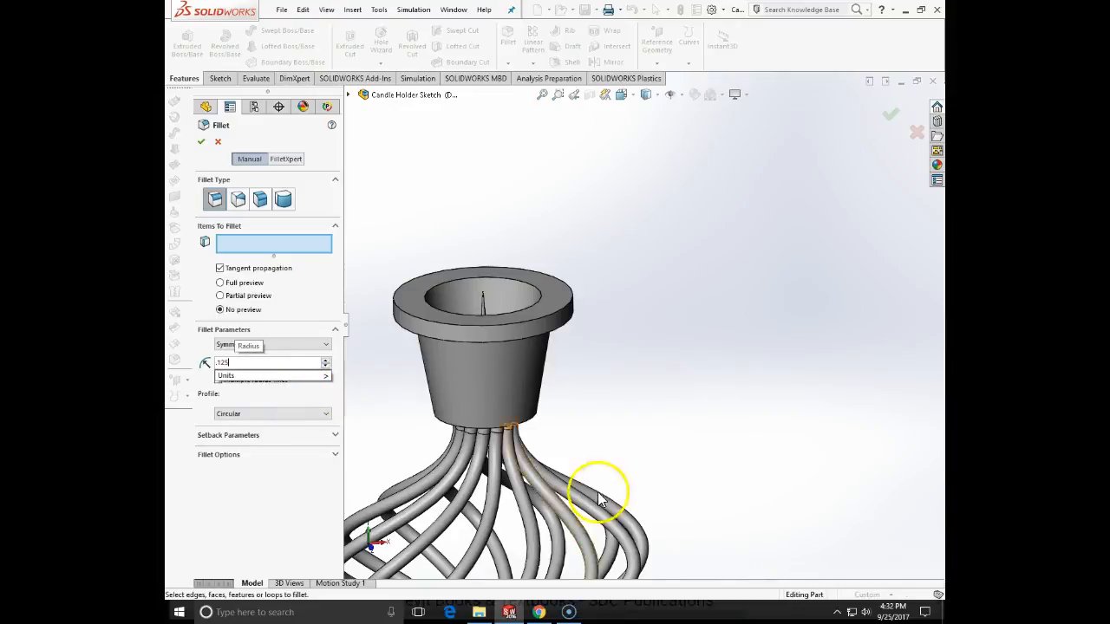
{"action": "middle_click_drag", "start_coordinate": [598, 499], "coordinate": [545, 299]}
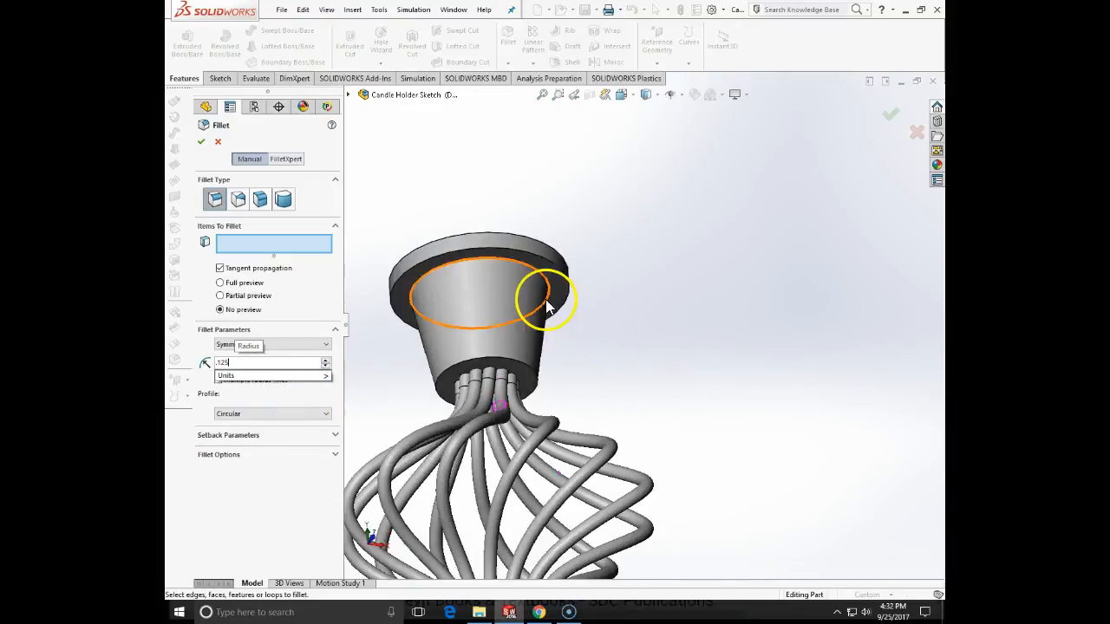
{"action": "left_click", "coordinate": [548, 288]}
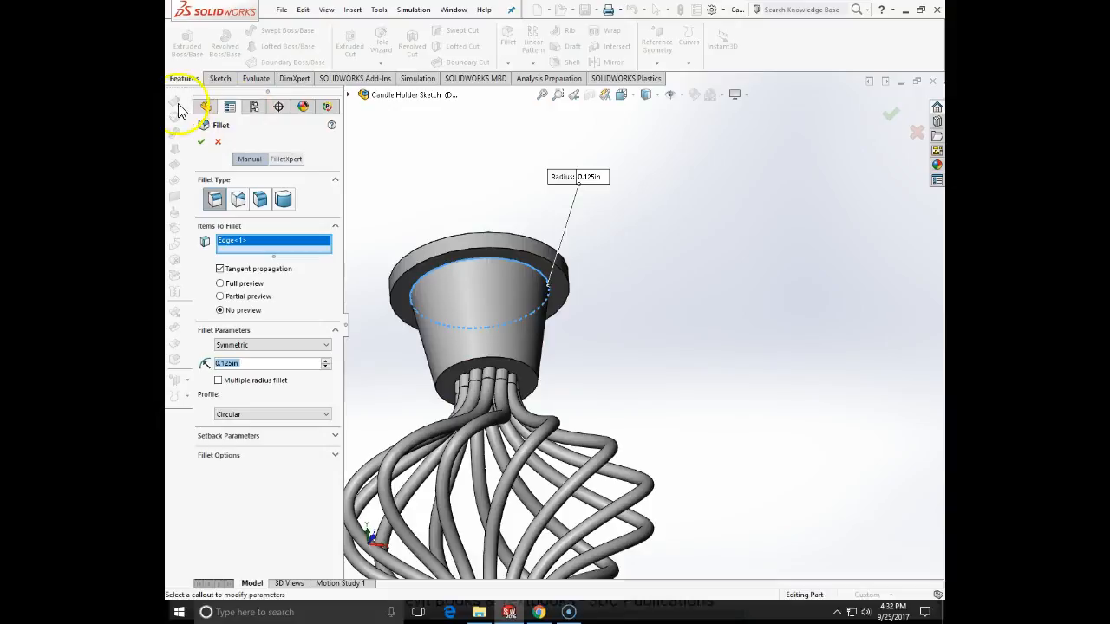
{"action": "left_click", "coordinate": [201, 142]}
- Fillet the inner upper edge of the candle cup's opening with a 0.375 in radius
{"action": "middle_click_drag", "start_coordinate": [515, 209], "coordinate": [527, 281]}
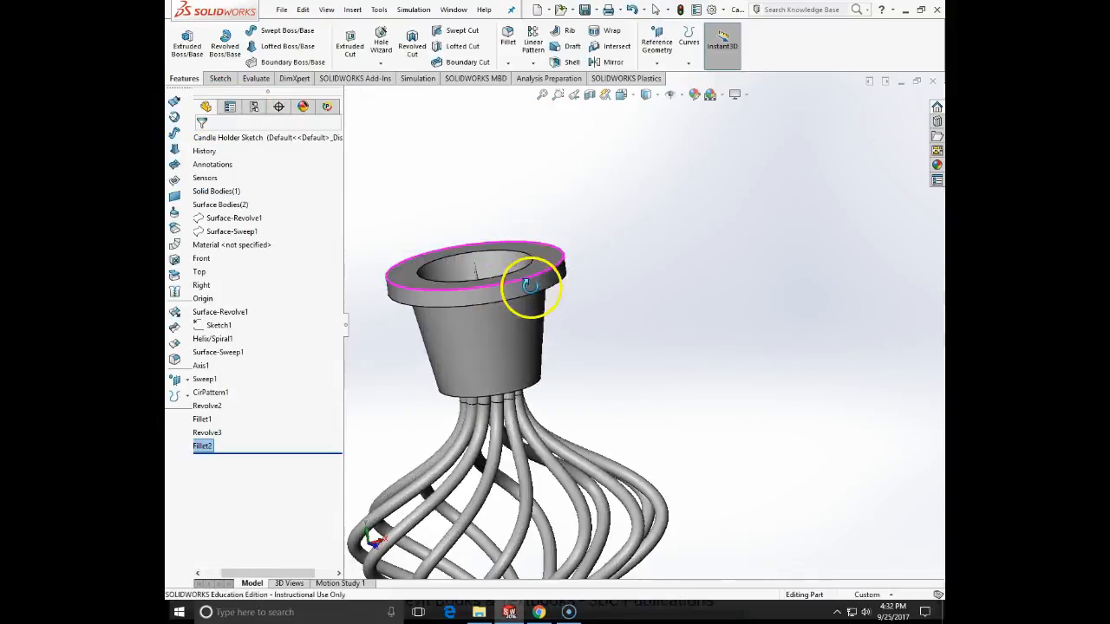
{"action": "left_click", "coordinate": [510, 52]}
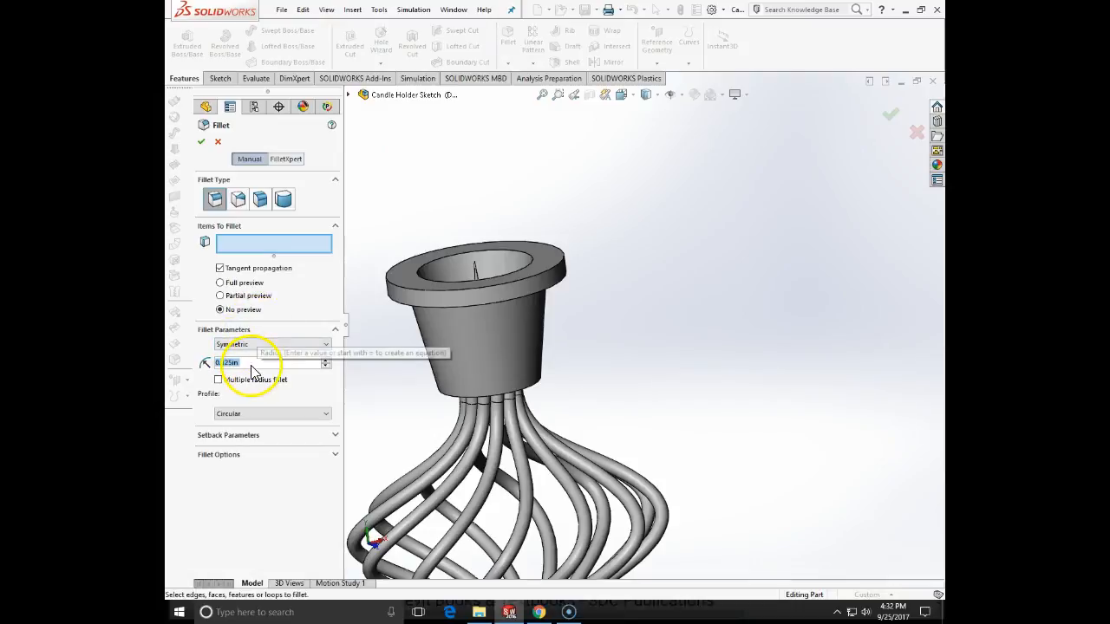
{"action": "type", "text": ".375"}
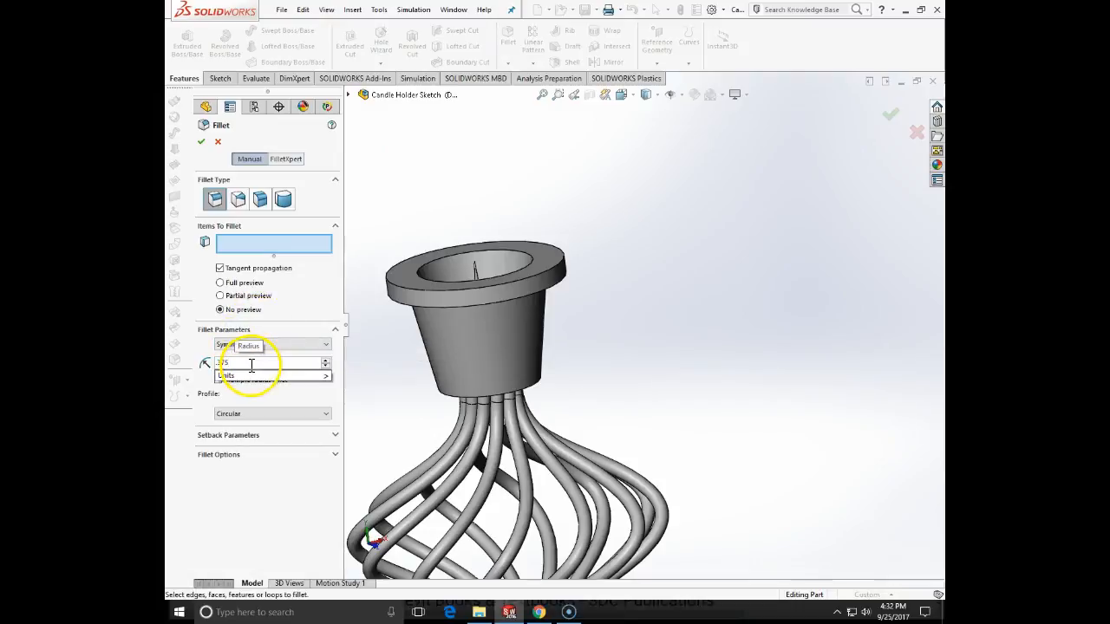
{"action": "key", "text": "Return"}
{"action": "middle_click_drag", "start_coordinate": [700, 318], "coordinate": [785, 395]}
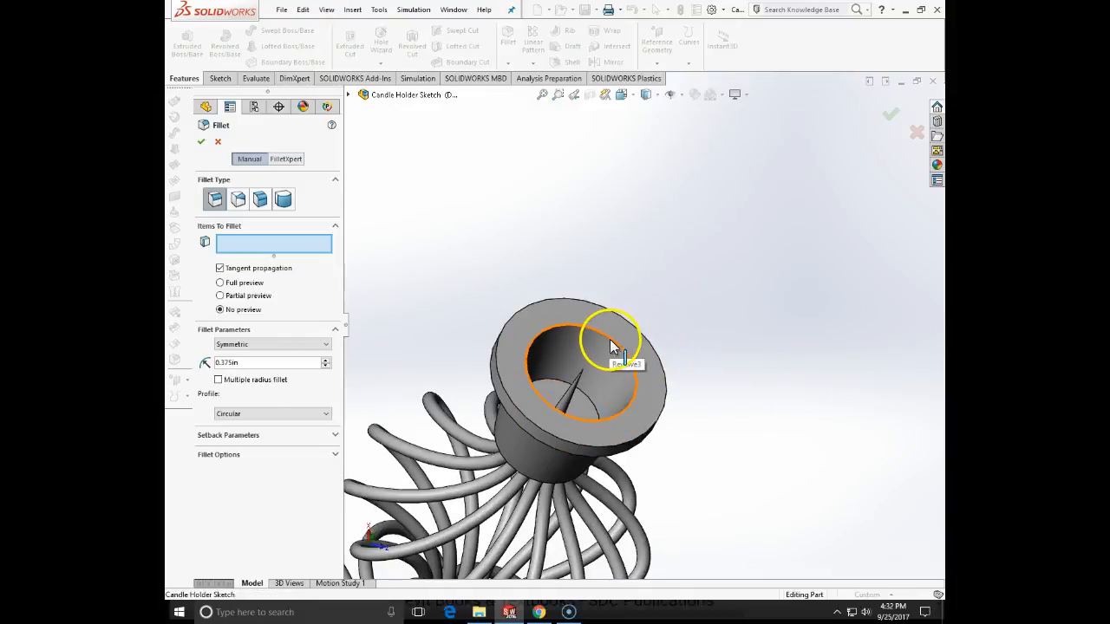
{"action": "left_click", "coordinate": [609, 341]}
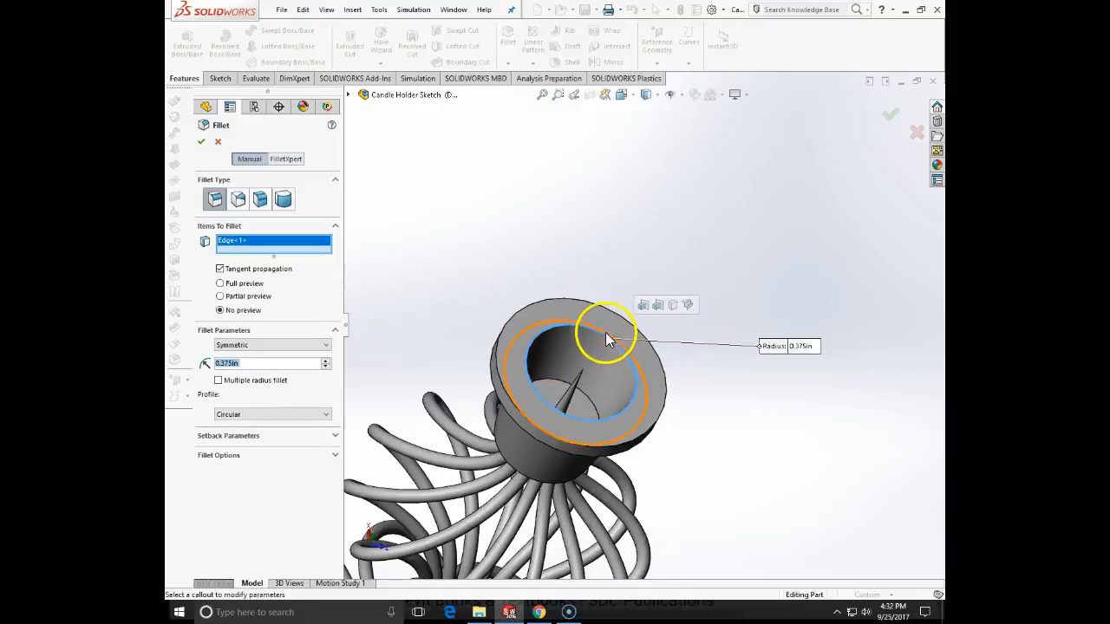
{"action": "left_click", "coordinate": [201, 141]}
- Apply a full round fillet to the cup's rim, using its upper and lower faces as side sets and its outer face as the center set
{"action": "middle_click_drag", "start_coordinate": [713, 282], "coordinate": [644, 225]}
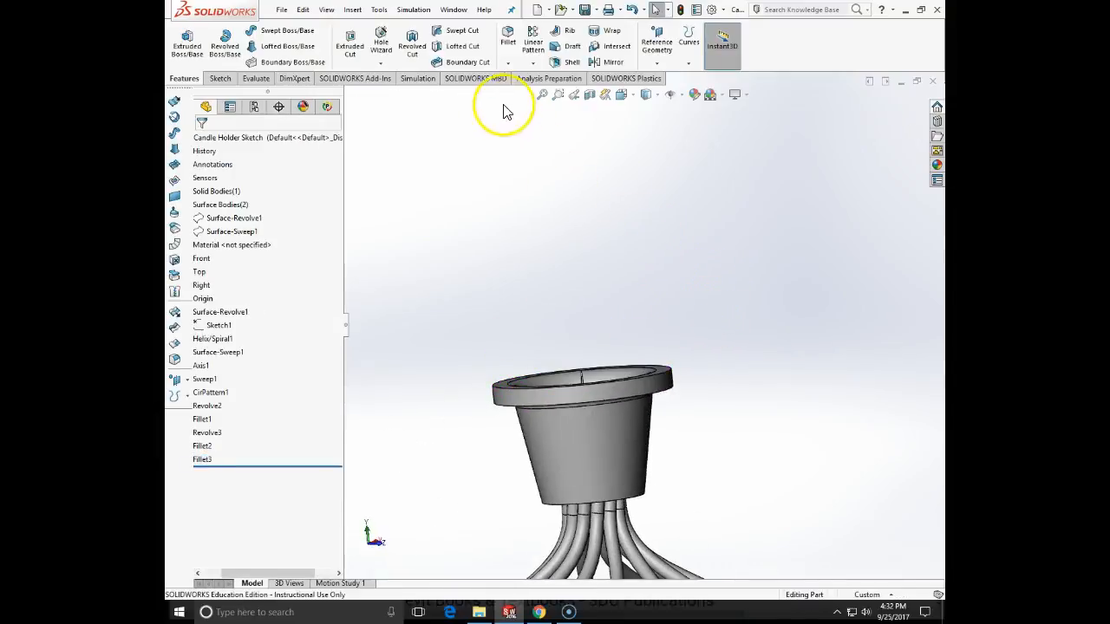
{"action": "left_click", "coordinate": [506, 44]}
{"action": "left_click", "coordinate": [283, 199]}
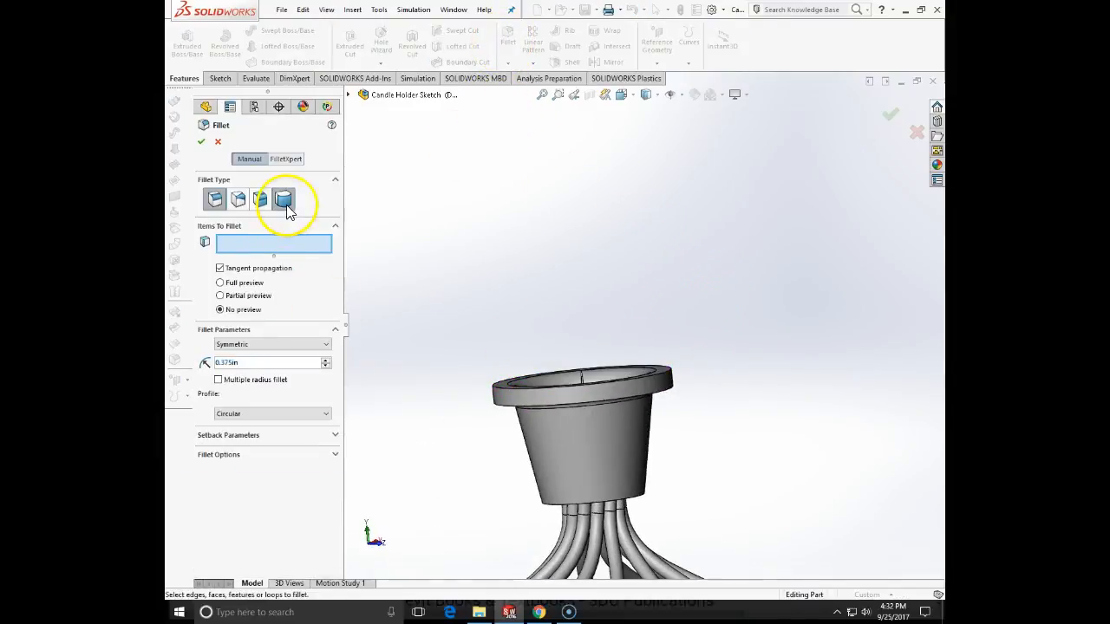
{"action": "middle_click_drag", "start_coordinate": [352, 225], "coordinate": [382, 296]}
{"action": "scroll", "coordinate": [743, 408], "scroll_direction": "down", "scroll_amount": 3}
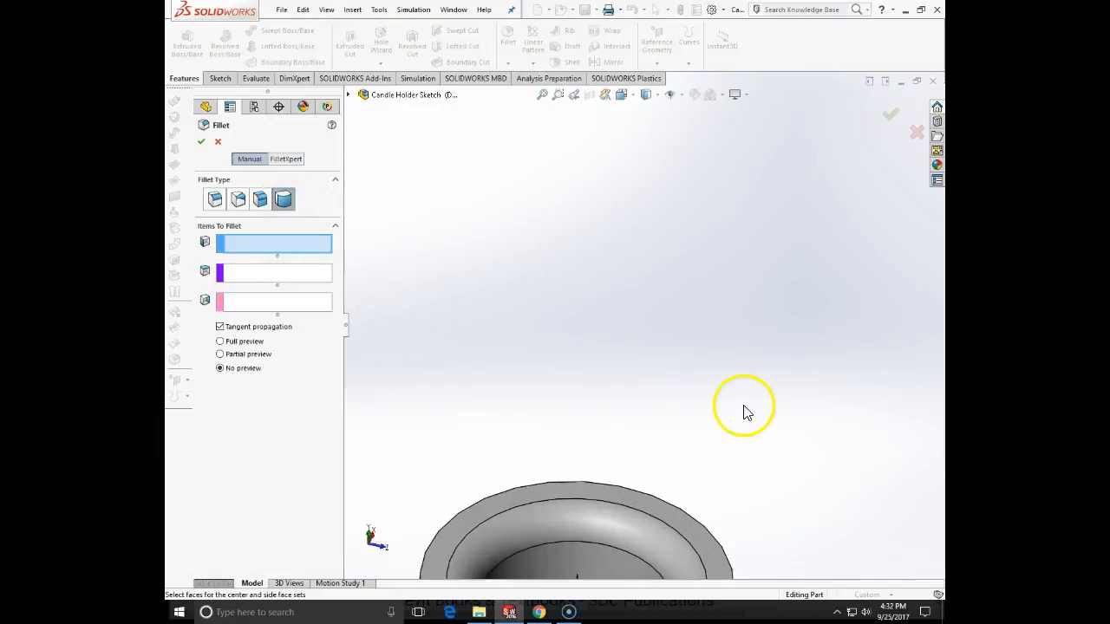
{"action": "left_click", "coordinate": [697, 531]}
{"action": "scroll", "coordinate": [696, 531], "scroll_direction": "up", "scroll_amount": 3}
{"action": "left_click", "coordinate": [273, 280]}
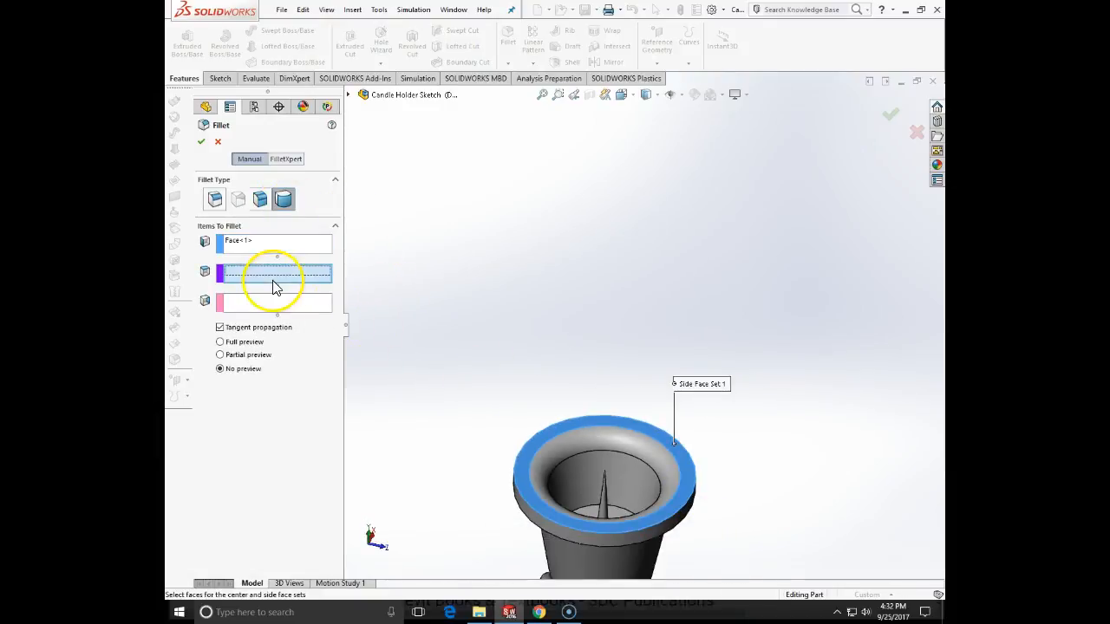
{"action": "middle_click_drag", "start_coordinate": [750, 431], "coordinate": [694, 453]}
{"action": "left_click", "coordinate": [694, 453]}
{"action": "left_click", "coordinate": [252, 302]}
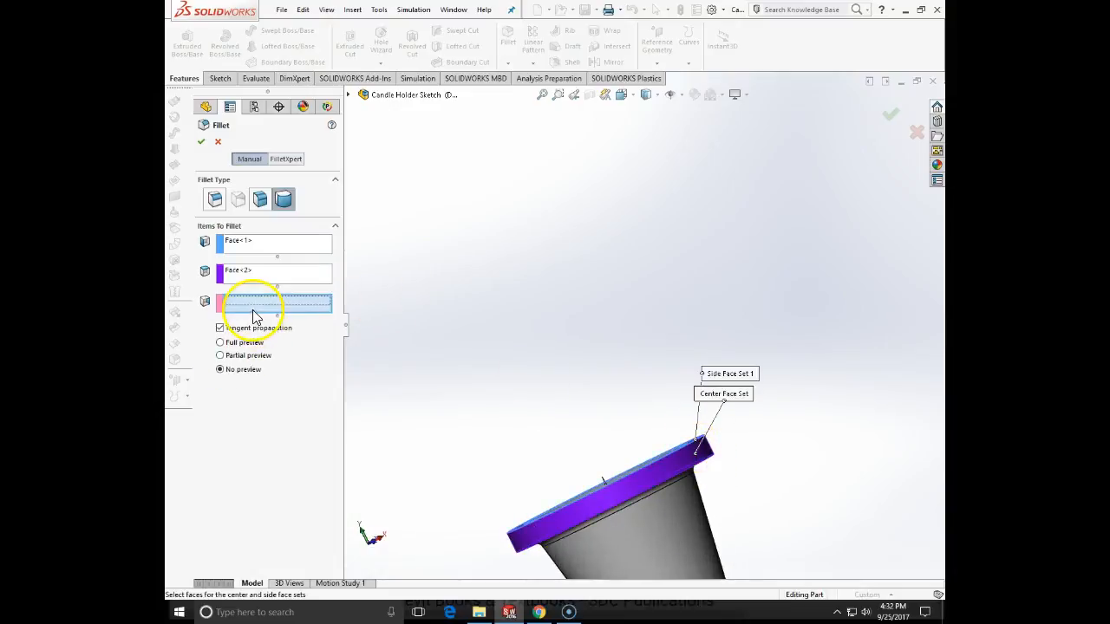
{"action": "middle_click_drag", "start_coordinate": [486, 444], "coordinate": [471, 372]}
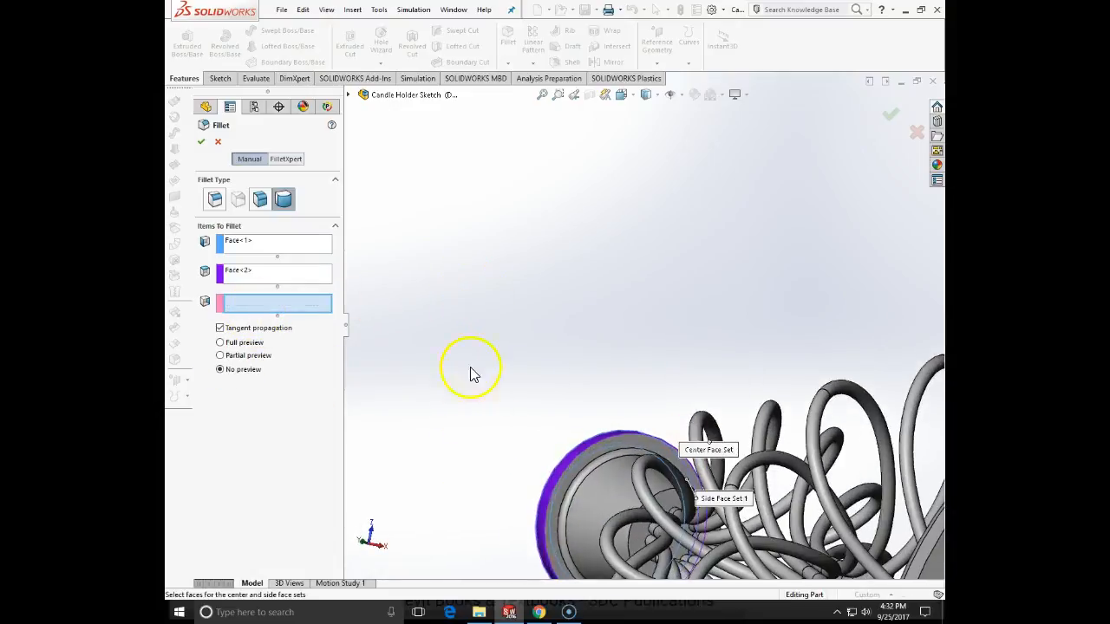
{"action": "left_click", "coordinate": [549, 549]}
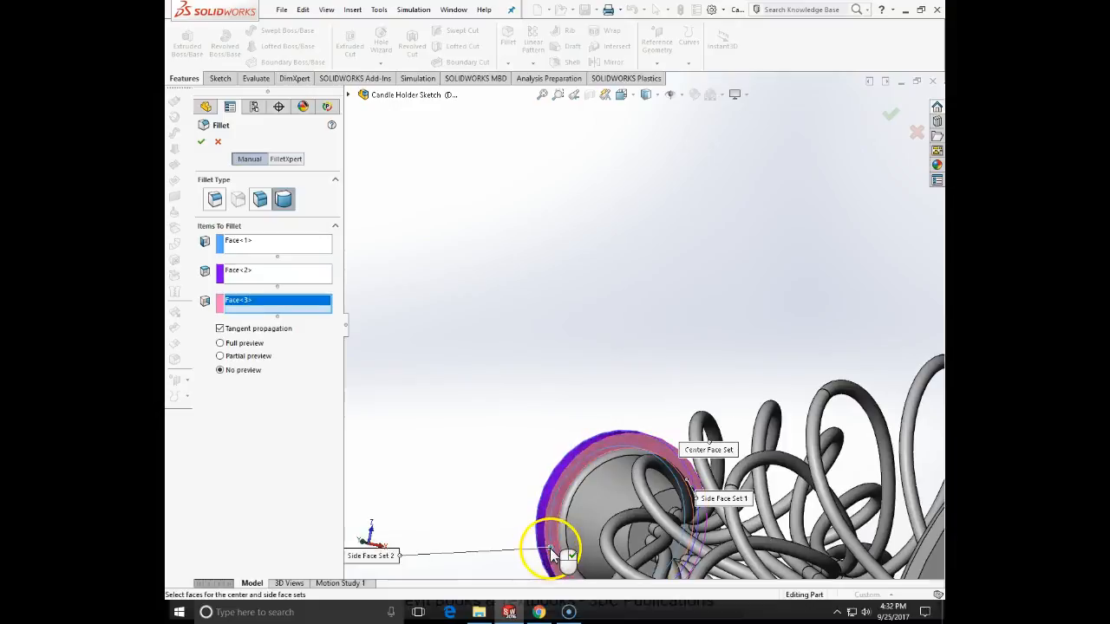
{"action": "left_click", "coordinate": [201, 141]}
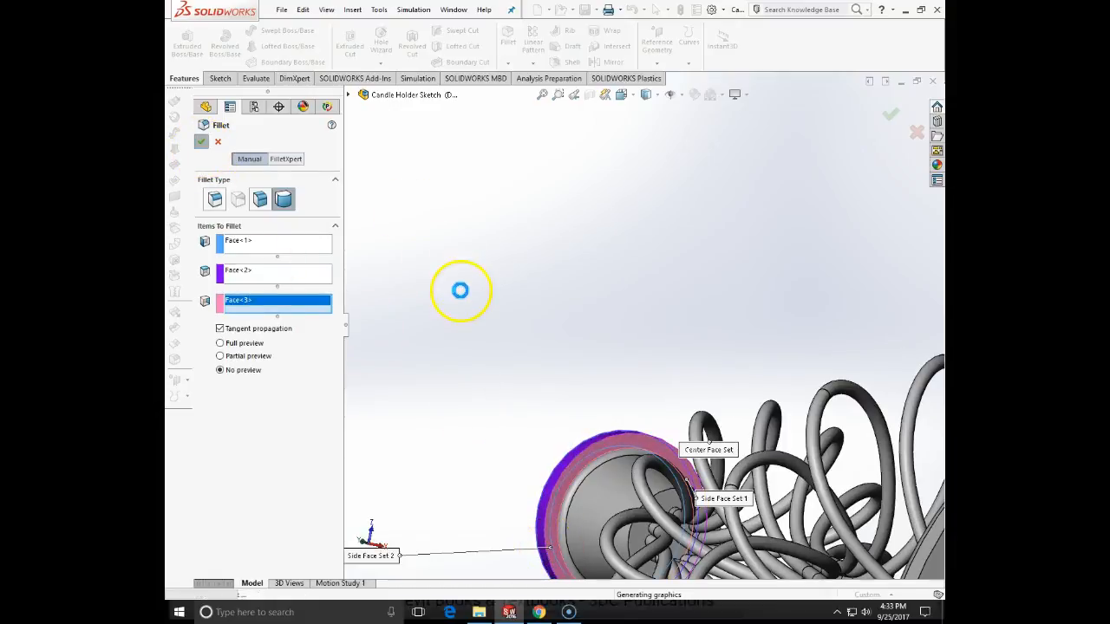
{"action": "scroll", "coordinate": [572, 391], "scroll_direction": "up", "scroll_amount": 2}
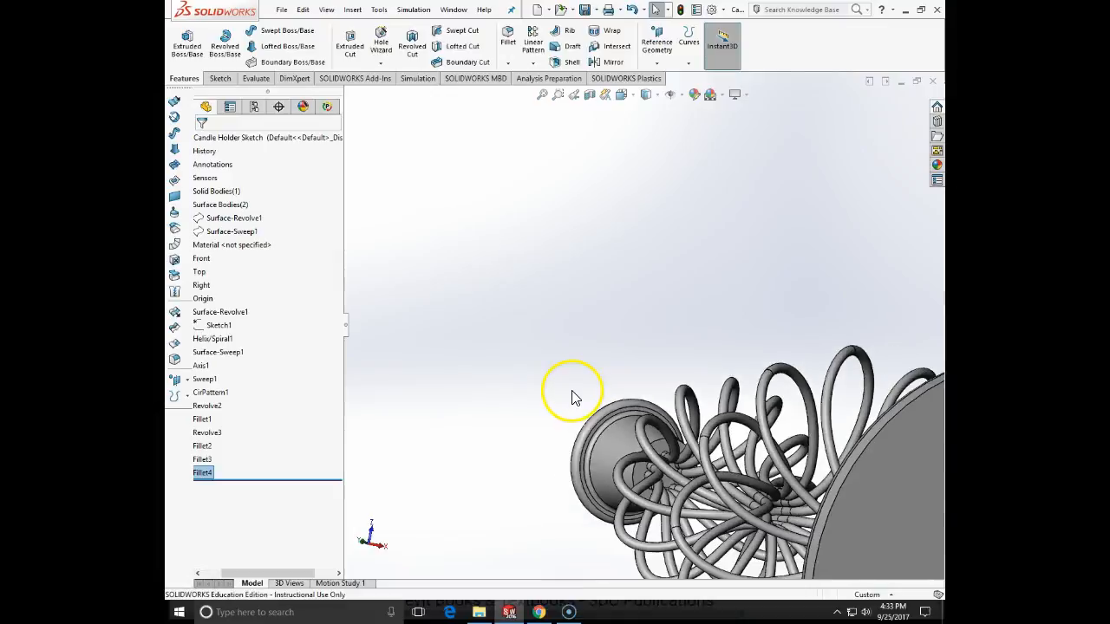
{"action": "middle_click_drag", "start_coordinate": [592, 387], "coordinate": [686, 298]}
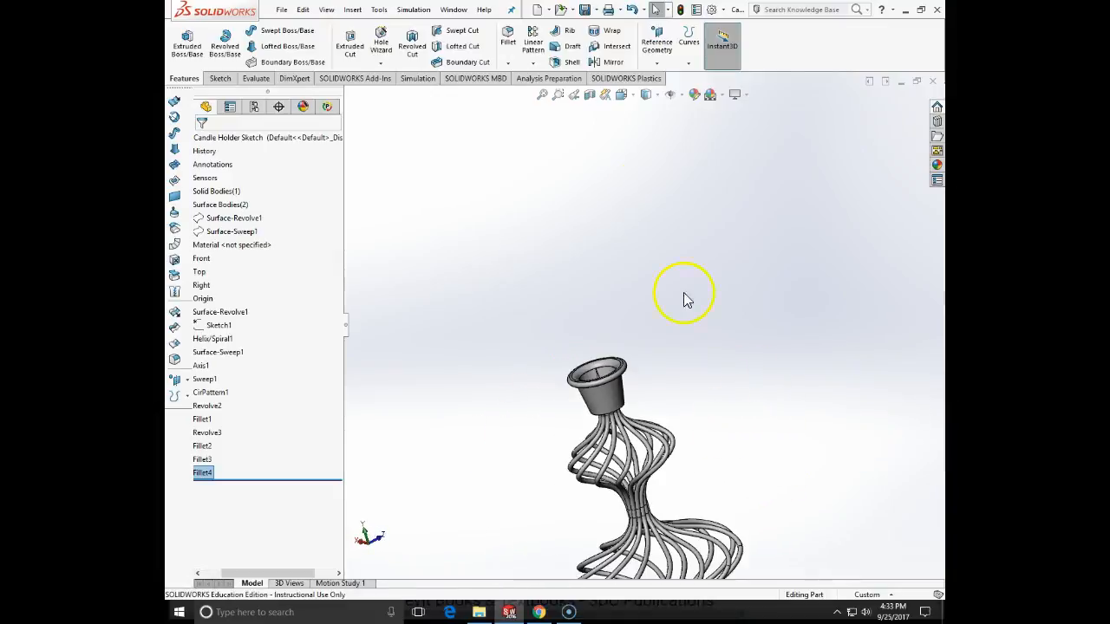
{"action": "left_click", "coordinate": [542, 95]}
{"action": "middle_click_drag", "start_coordinate": [763, 371], "coordinate": [615, 360]}
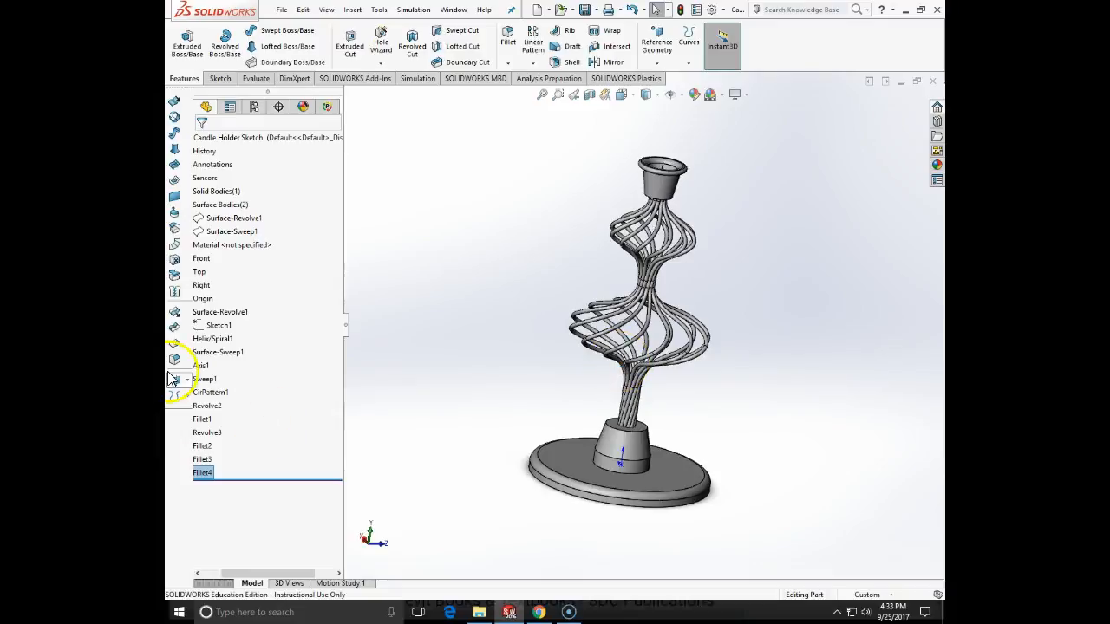